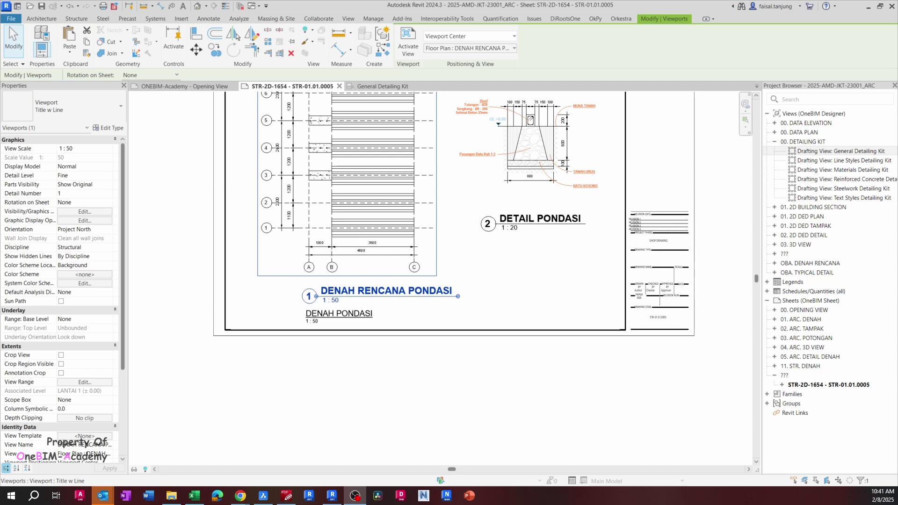
pyautogui.click(515, 270)
pyautogui.moveTo(521, 290); pyautogui.dragTo(566, 345, button='middle')
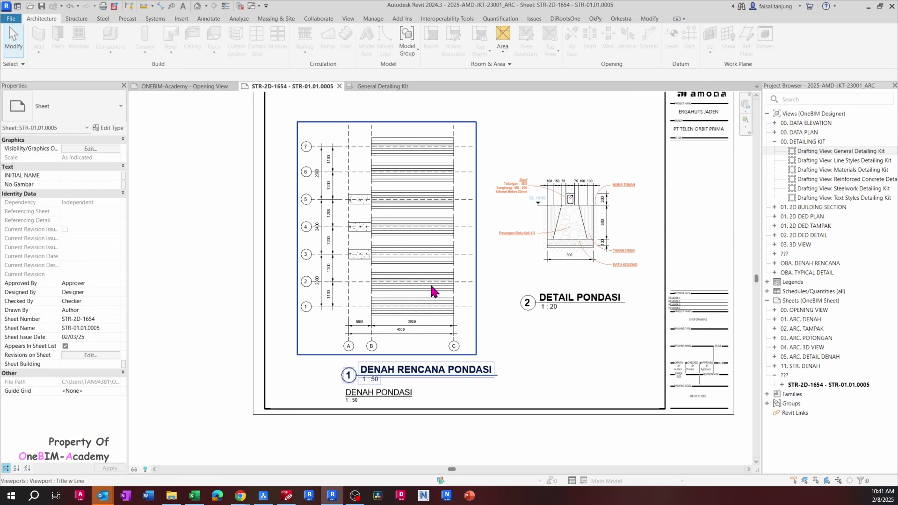
pyautogui.click(433, 278)
pyautogui.moveTo(407, 300); pyautogui.dragTo(371, 259, button='middle')
pyautogui.press('Escape')
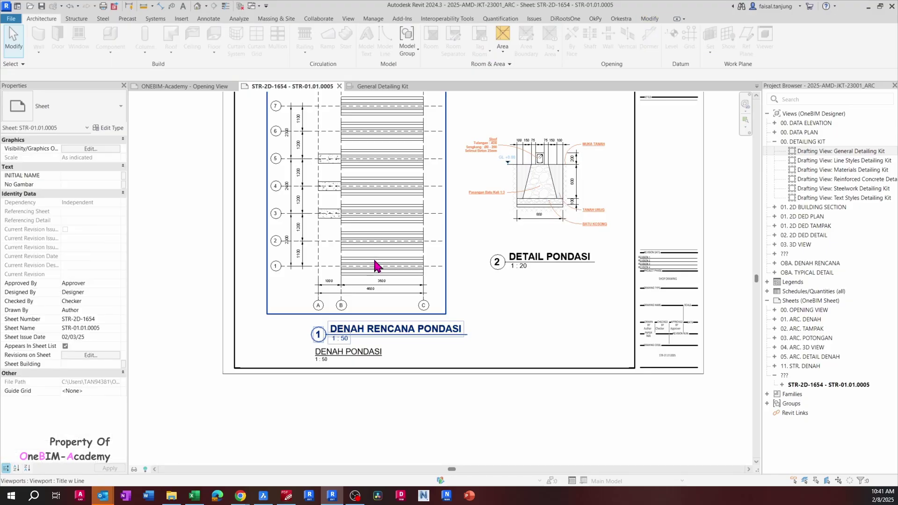
pyautogui.click(381, 280)
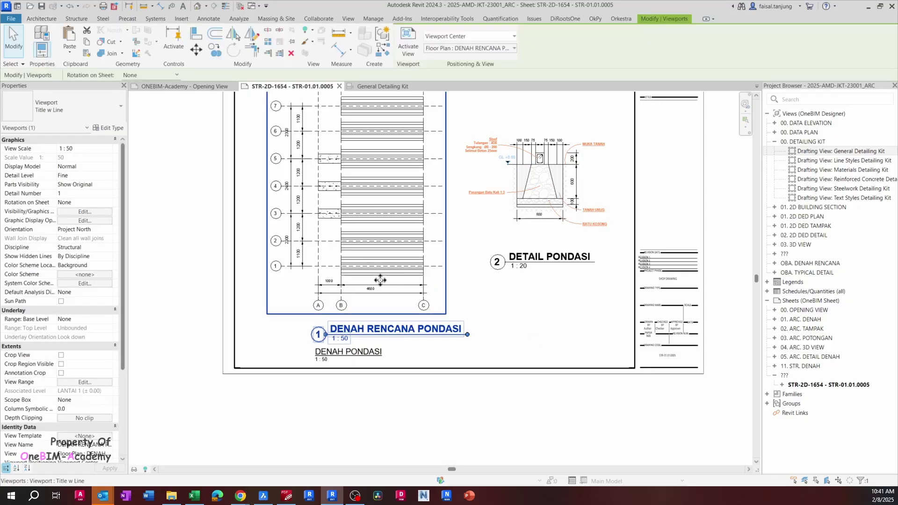
pyautogui.click(508, 300)
# Locate the source floor plan of the DENAH RENCANA PONDASI viewport in the Project Browser.
pyautogui.click(393, 262)
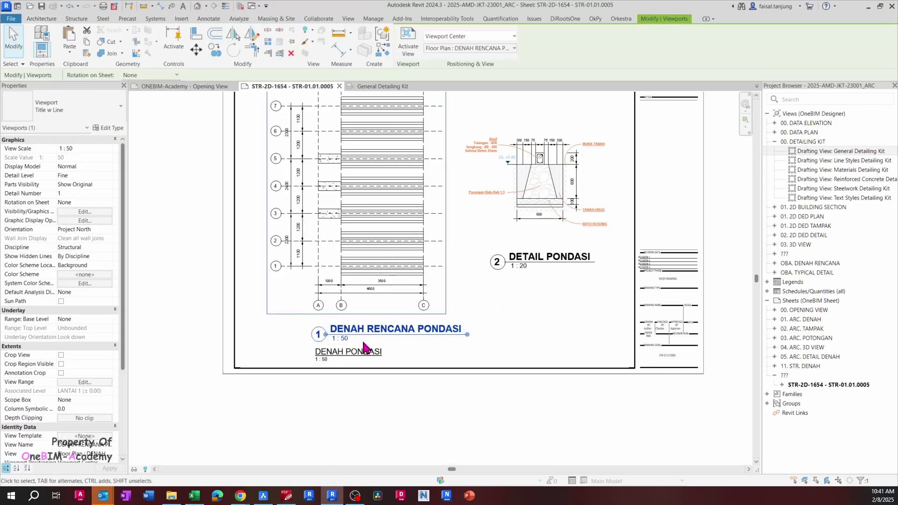
pyautogui.rightClick(369, 251)
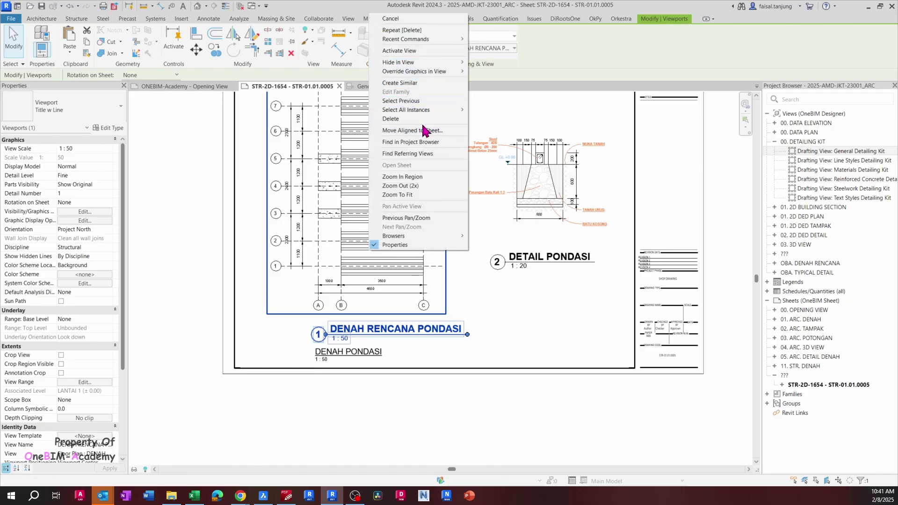
pyautogui.click(423, 142)
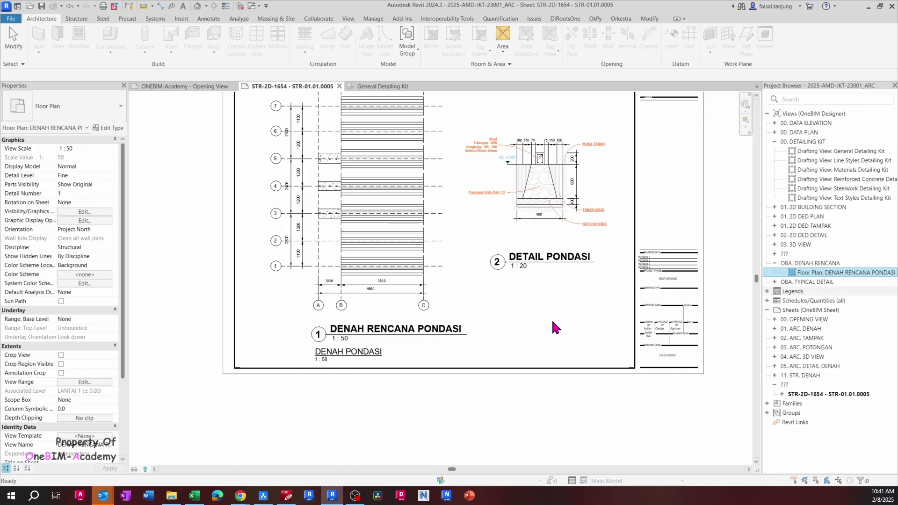
pyautogui.scroll(-2, 347, 337)
pyautogui.press('Escape')
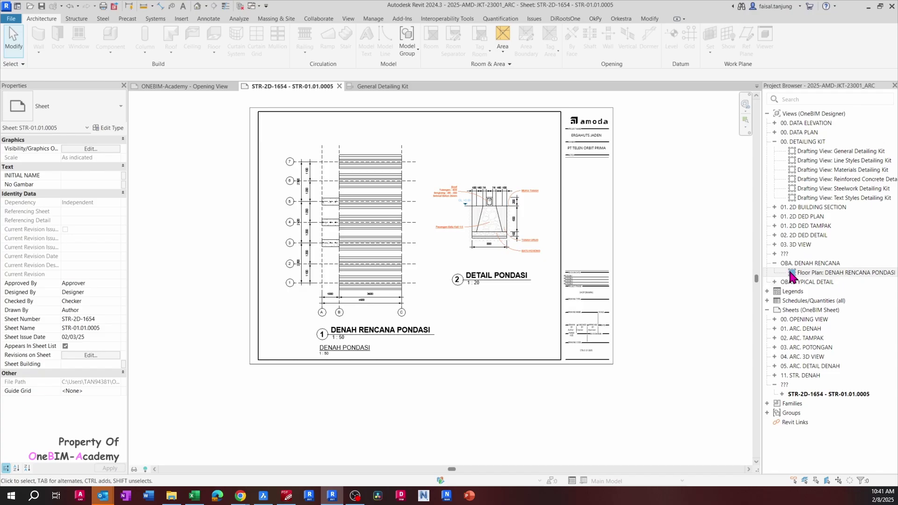
# Delete the DENAH RENCANA PONDASI viewport and place its floor plan on the sheet again, beside the DETAIL PONDASI section.
pyautogui.click(331, 249)
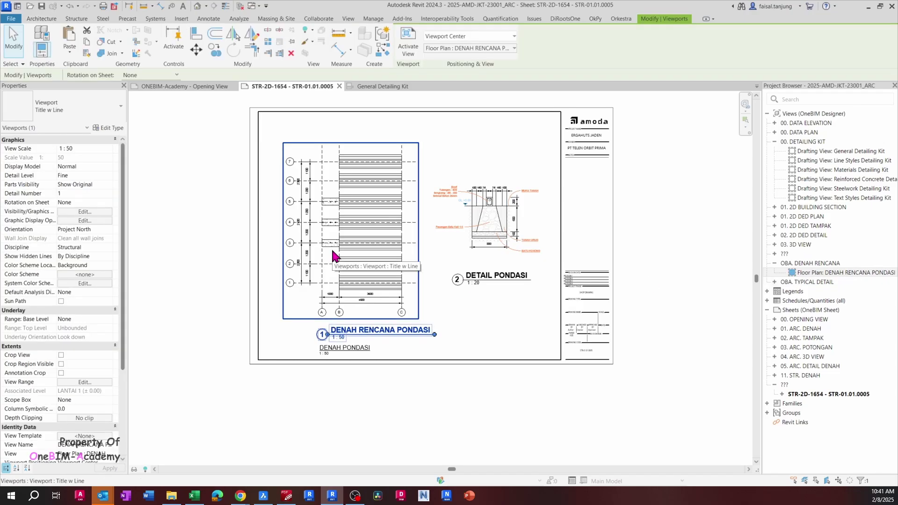
pyautogui.press('Delete')
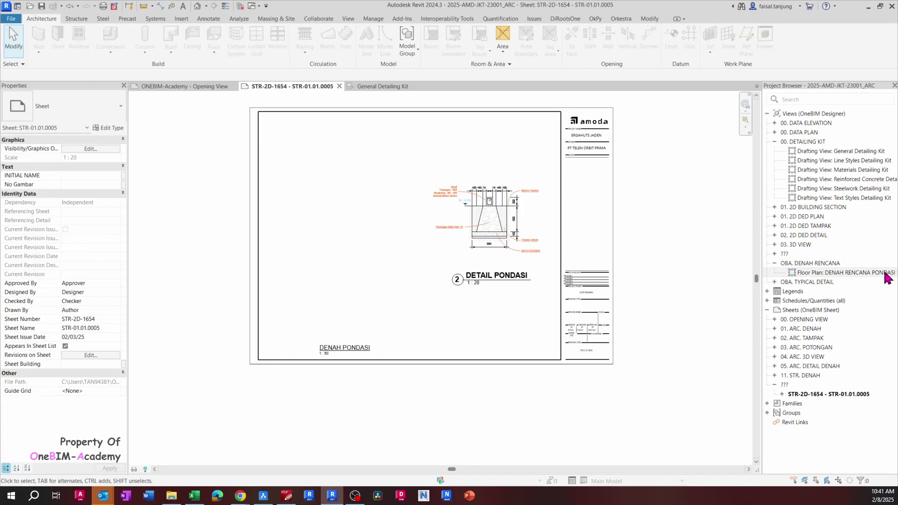
pyautogui.click(801, 273)
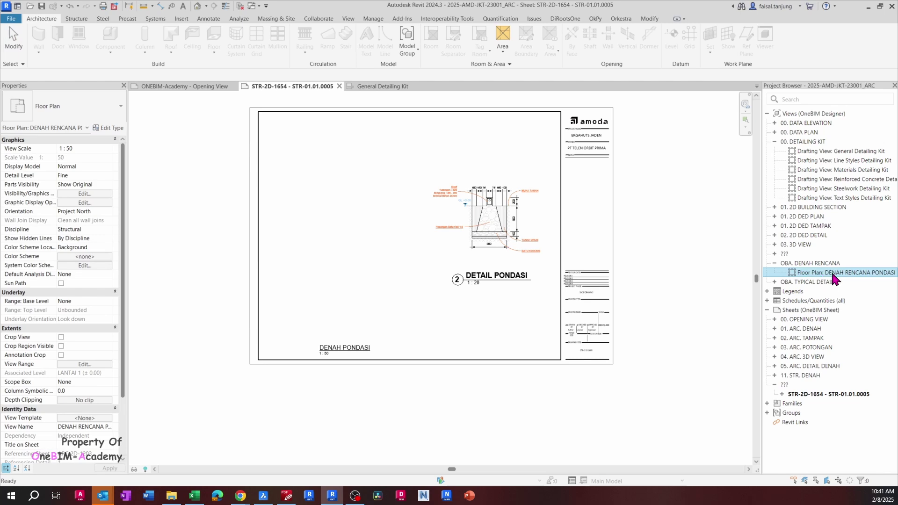
pyautogui.moveTo(834, 279); pyautogui.dragTo(361, 231)
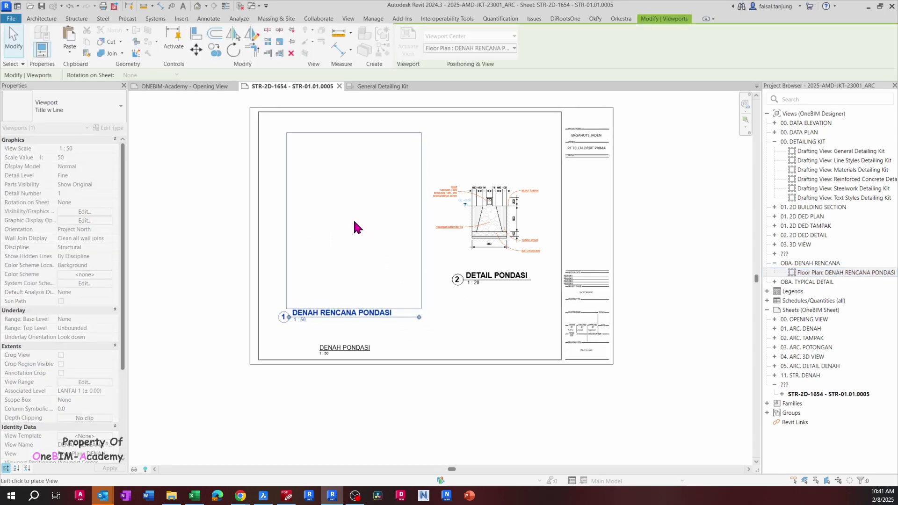
pyautogui.click(354, 228)
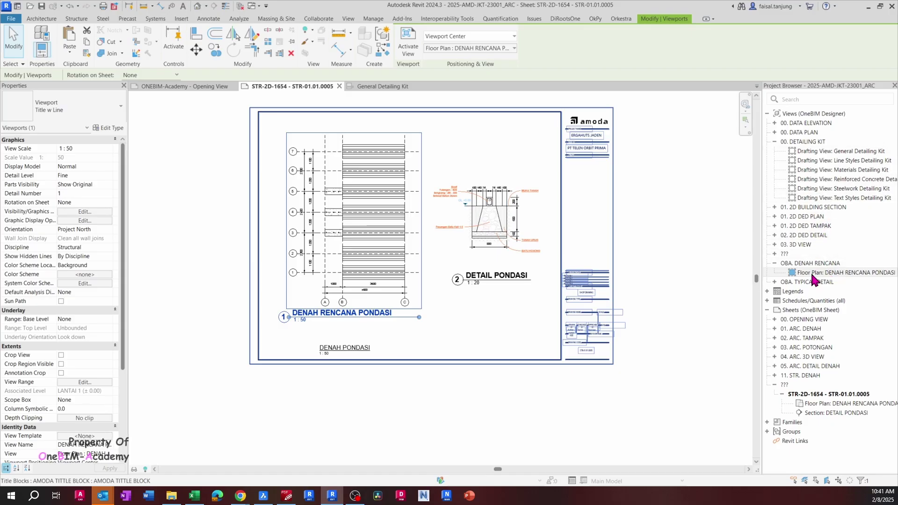
# Shorten the title line of the DENAH RENCANA PONDASI viewport and move the title under the plan's grid bubbles.
pyautogui.click(679, 271)
pyautogui.click(341, 316)
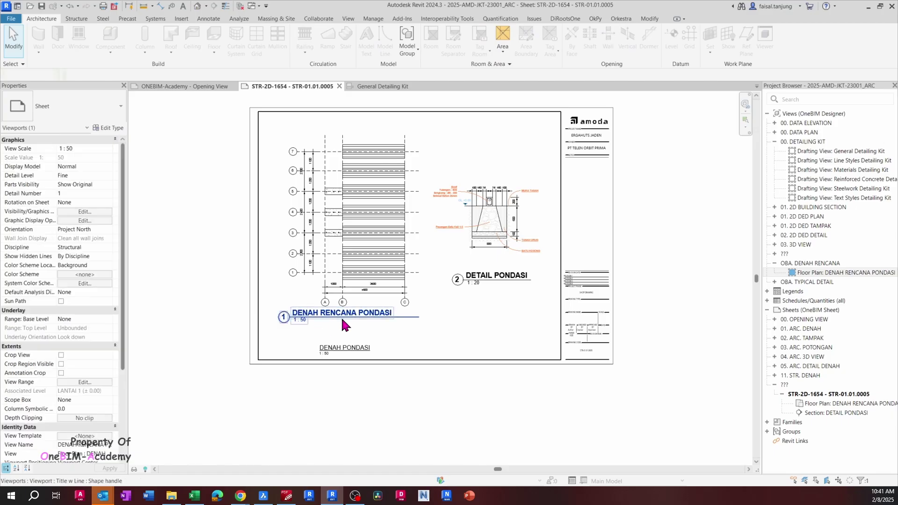
pyautogui.moveTo(422, 318); pyautogui.dragTo(395, 327)
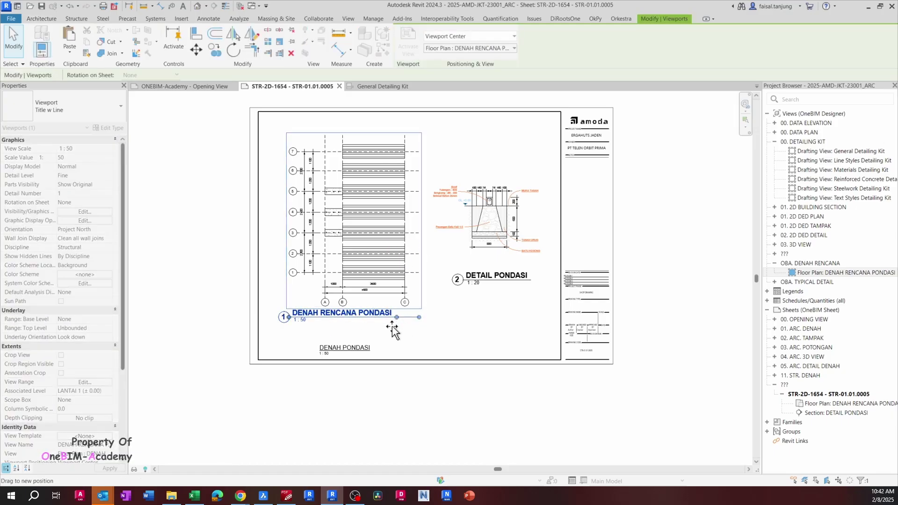
pyautogui.moveTo(325, 318); pyautogui.dragTo(365, 328)
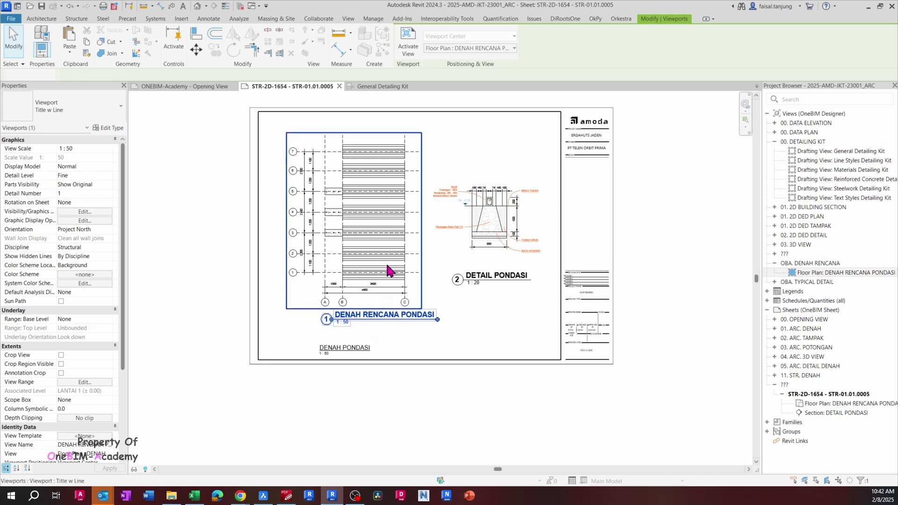
pyautogui.click(416, 351)
# Remove the DENAH RENCANA PONDASI viewport once more and re-insert the floor plan in the sheet's empty area.
pyautogui.click(403, 272)
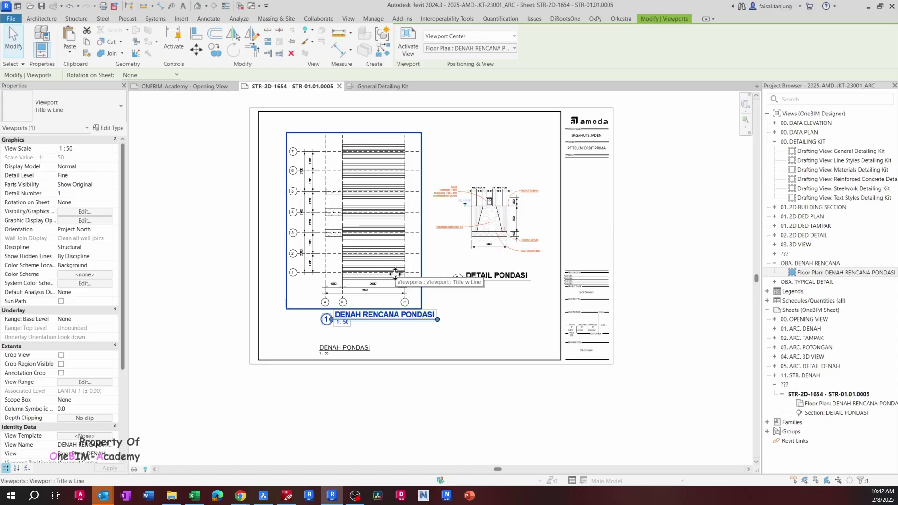
pyautogui.press('Delete')
pyautogui.click(832, 273)
pyautogui.moveTo(866, 279); pyautogui.dragTo(385, 273)
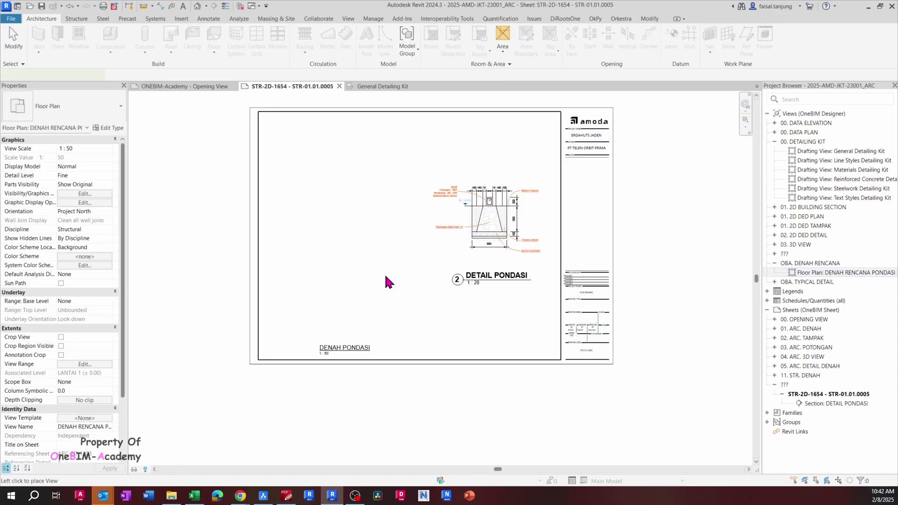
pyautogui.click(348, 214)
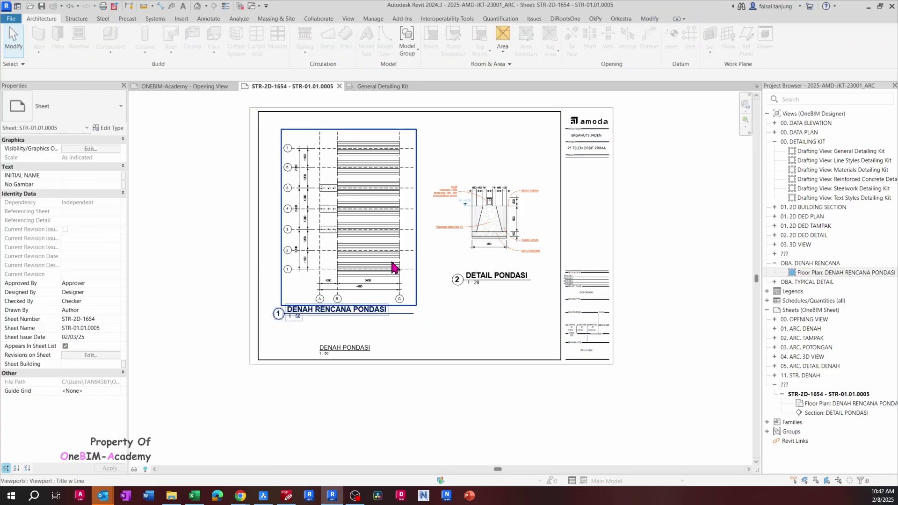
# Shorten the re-inserted plan viewport's title line and shift its title under the plan, above the DENAH PONDASI text.
pyautogui.moveTo(413, 314); pyautogui.dragTo(389, 321)
pyautogui.click(389, 326)
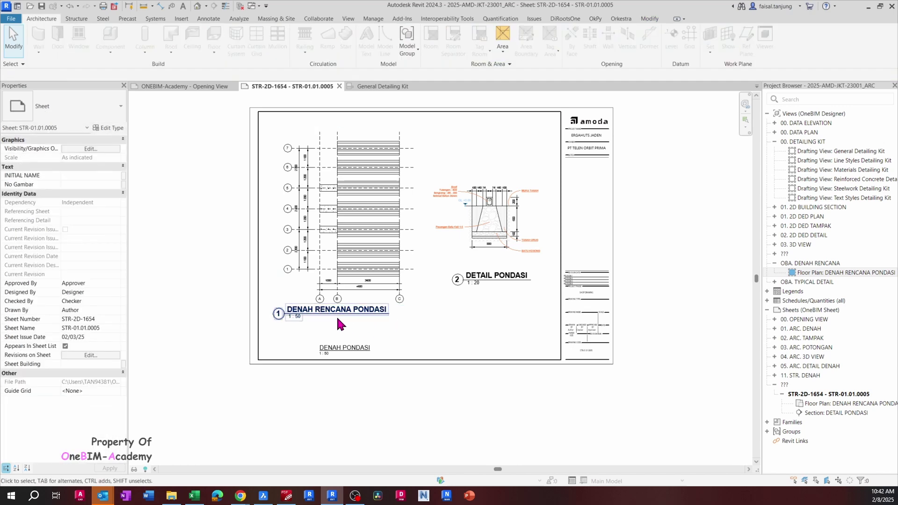
pyautogui.moveTo(303, 318); pyautogui.dragTo(351, 309)
pyautogui.click(392, 336)
pyautogui.click(389, 330)
pyautogui.click(384, 283)
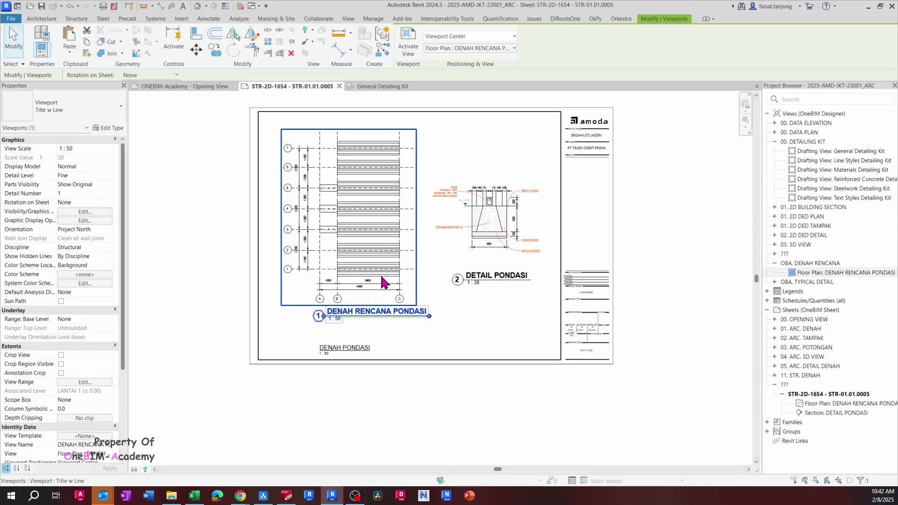
# Duplicate the DENAH RENCANA PONDASI floor plan without detailing and widen the Project Browser to fit full view names.
pyautogui.click(827, 274)
pyautogui.rightClick(826, 273)
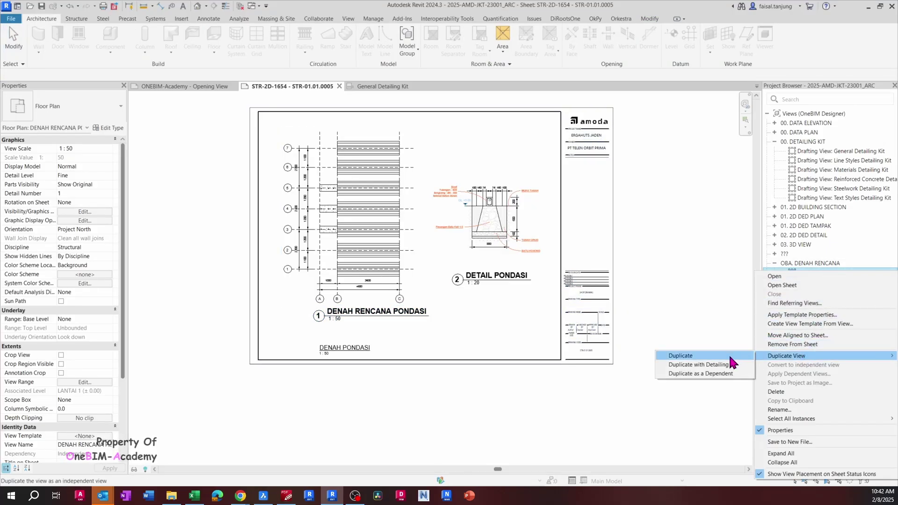
pyautogui.click(729, 356)
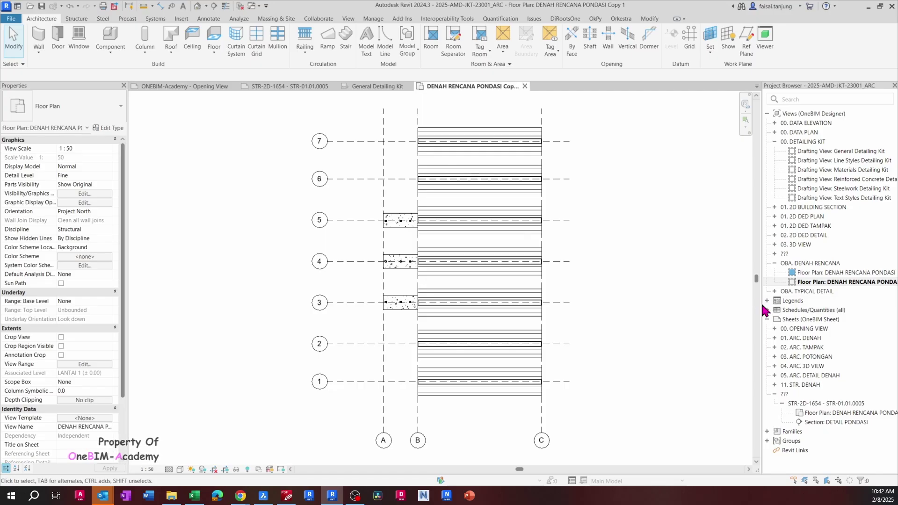
pyautogui.moveTo(763, 305); pyautogui.dragTo(657, 305)
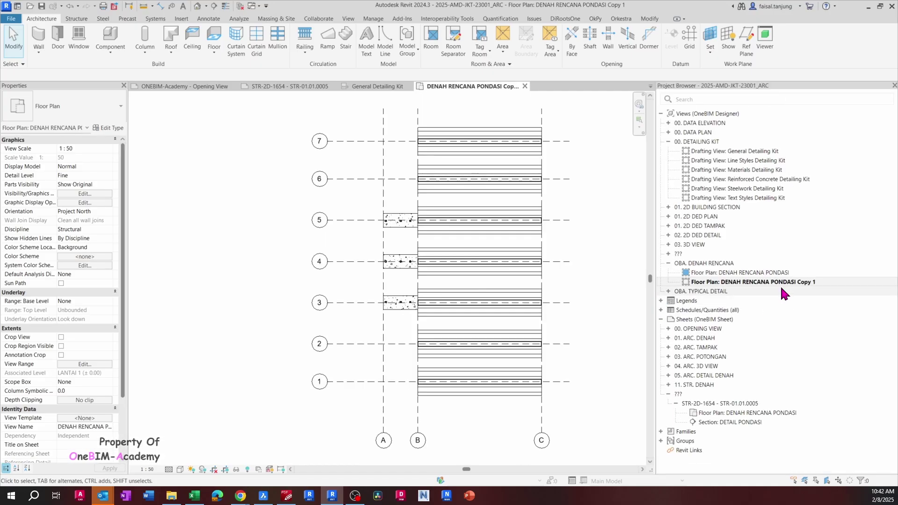
# Rename the duplicated floor plan as DENAH RENCANA PONDASI PONDASI.
pyautogui.click(821, 282)
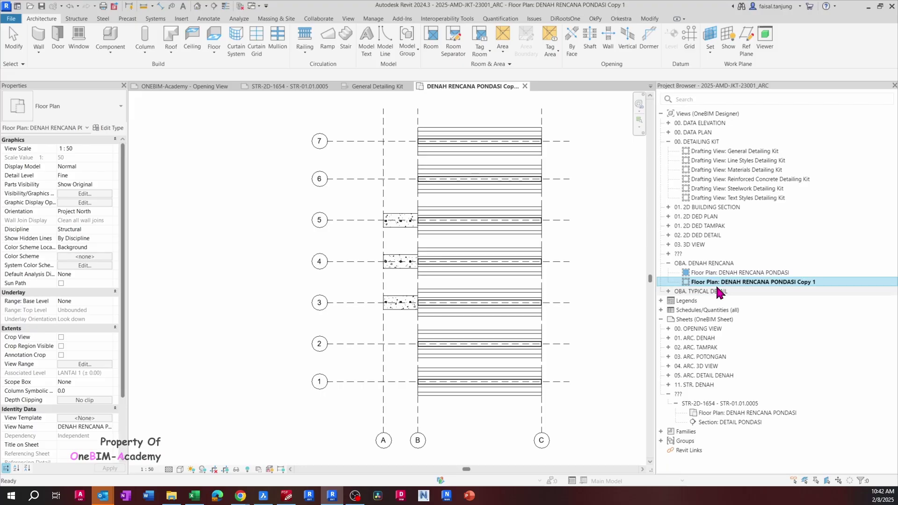
pyautogui.click(779, 283)
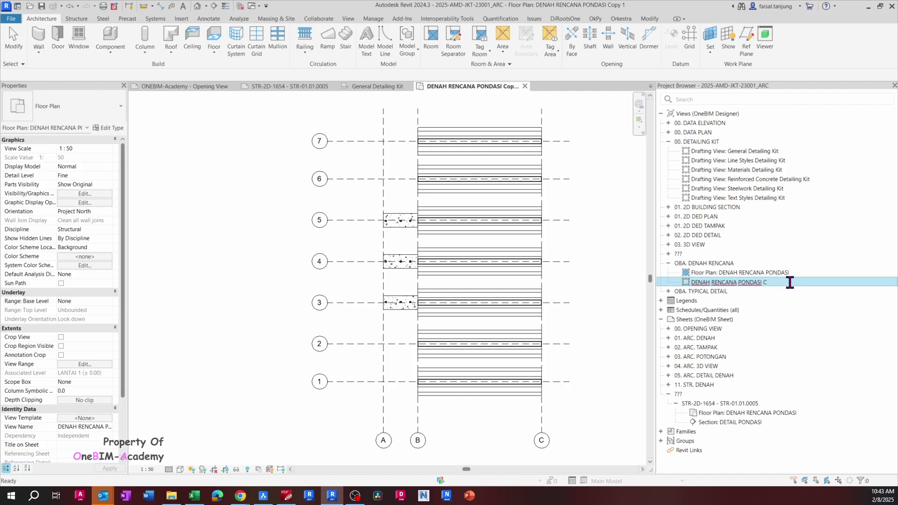
pyautogui.write('POND')
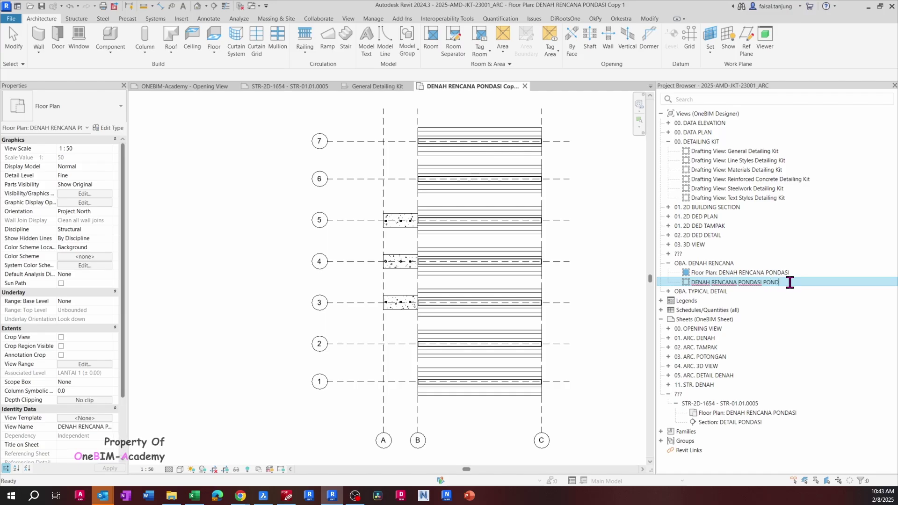
pyautogui.write('ASI')
pyautogui.press('Return')
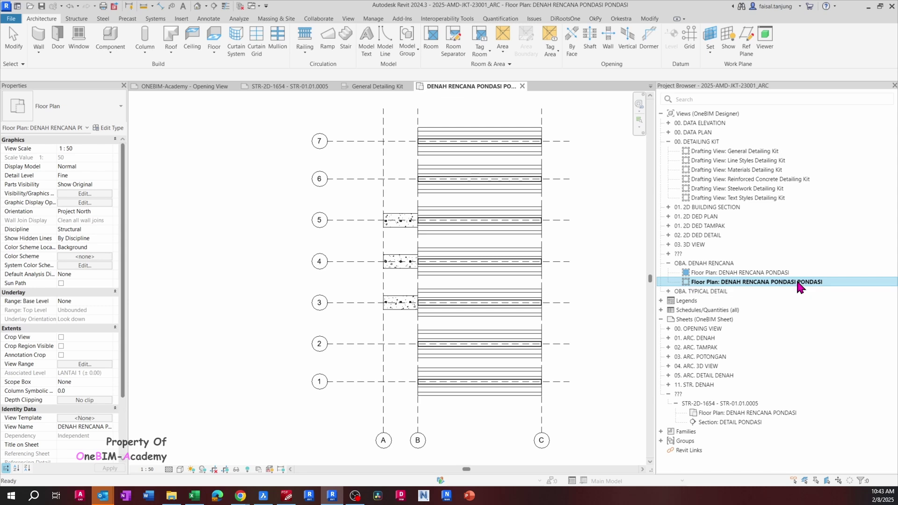
# Try to rename the duplicated floor plan as DENAH RENCANA PONDASI, the same name as the original view.
pyautogui.click(794, 282)
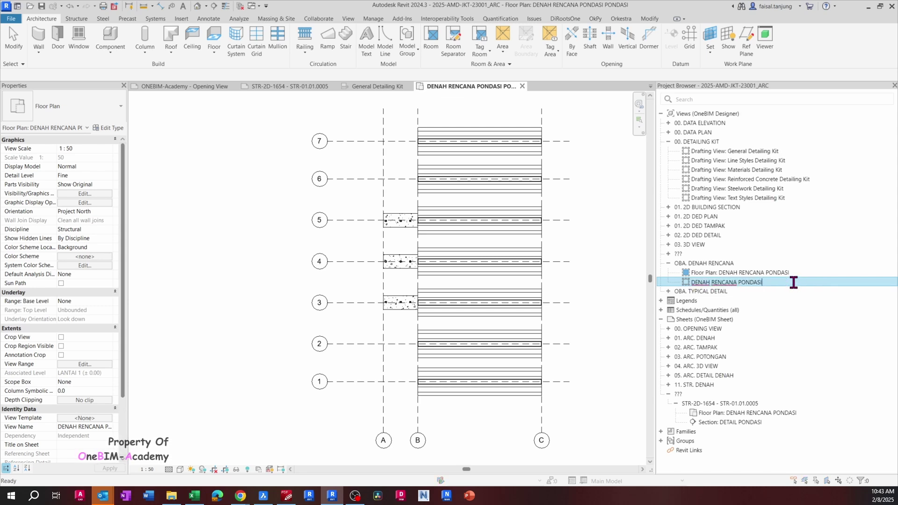
pyautogui.press('Return')
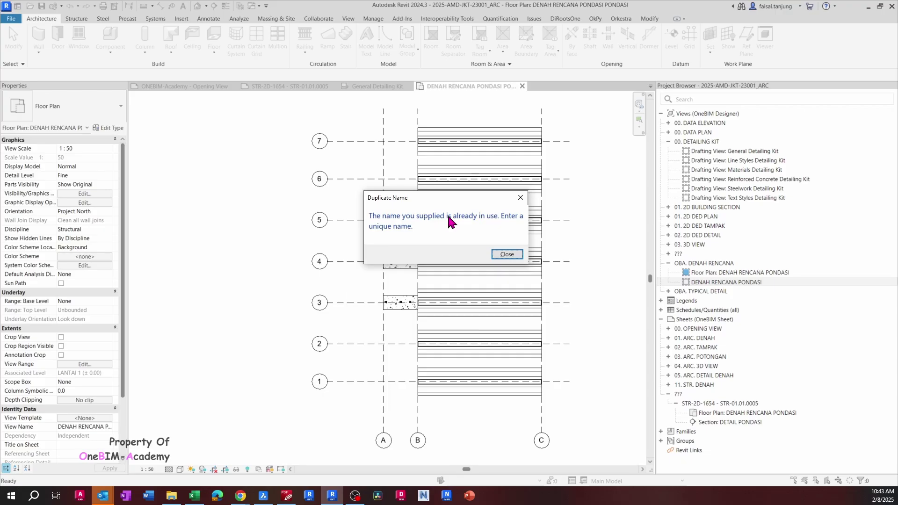
pyautogui.press('Return')
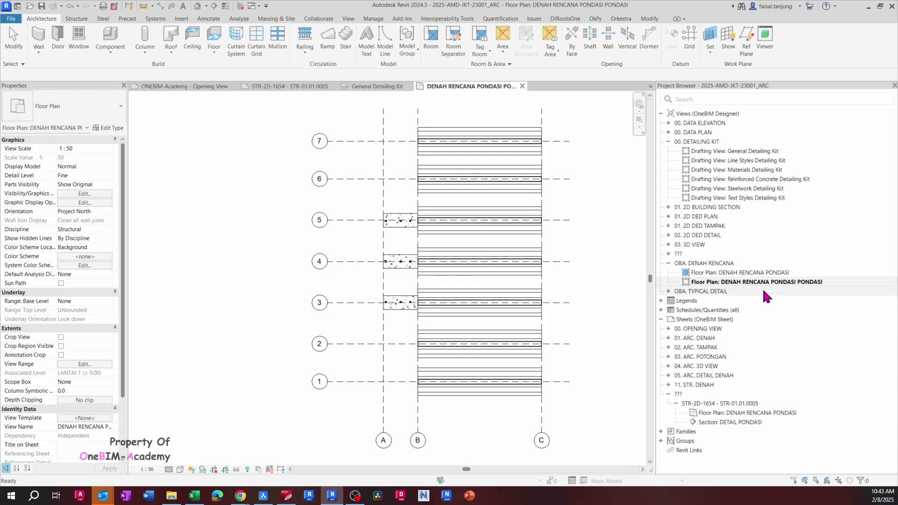
# Rename the duplicated floor plan as DENAH RENCANA PONDASI 01.
pyautogui.click(801, 284)
pyautogui.press('F2')
pyautogui.press('Right')
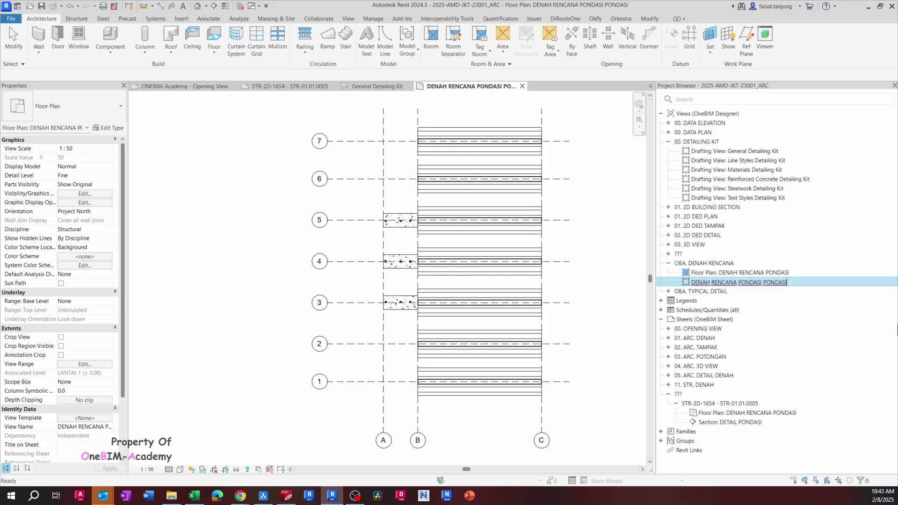
pyautogui.press('BackSpace')
pyautogui.press('BackSpace')
pyautogui.press('BackSpace')
pyautogui.press('BackSpace')
pyautogui.press('BackSpace')
pyautogui.press('BackSpace')
pyautogui.press('BackSpace')
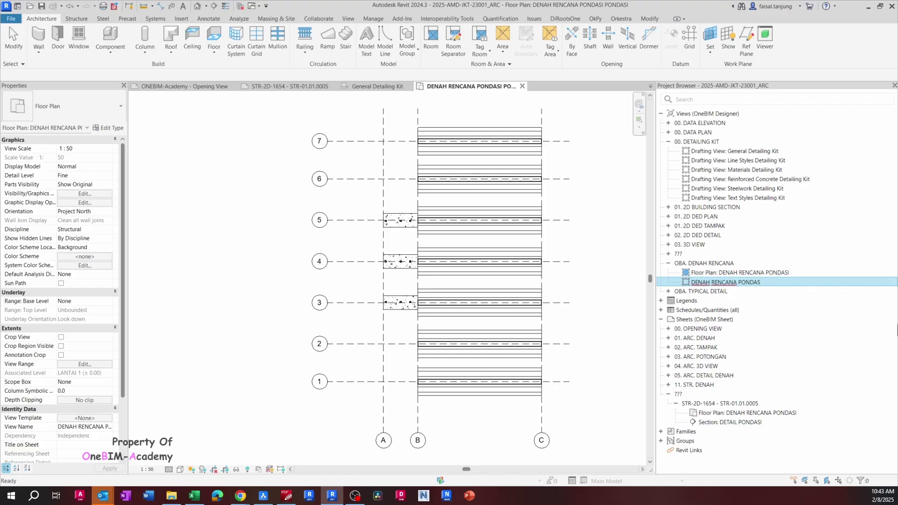
pyautogui.write('I 0')
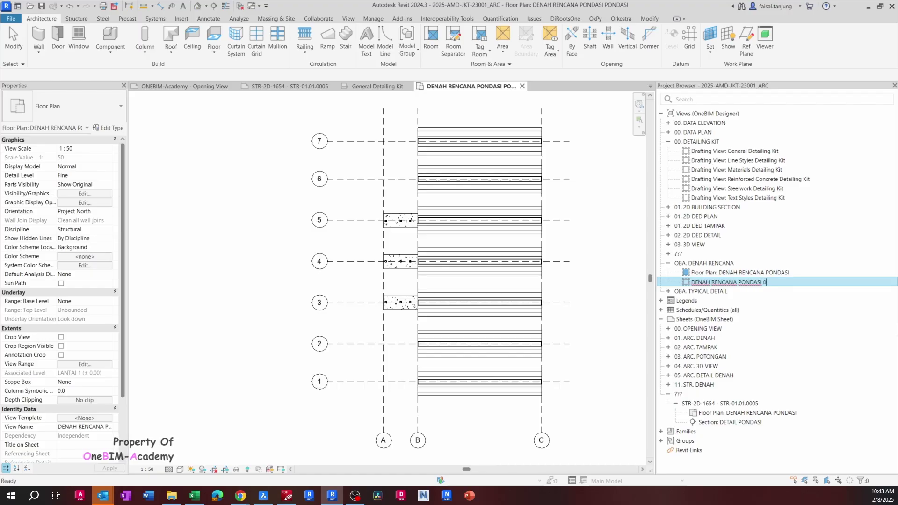
pyautogui.write('1')
pyautogui.press('Return')
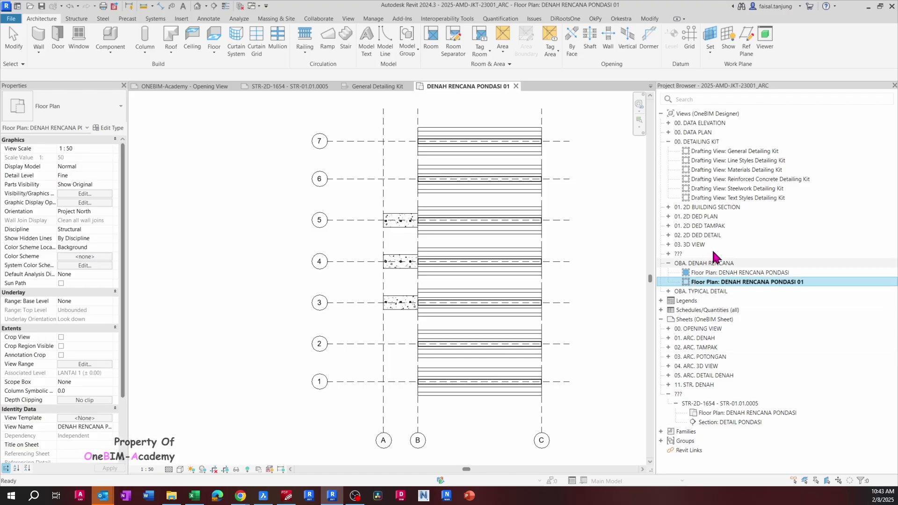
# Open sheet STR-2D-1654 and place the floor plan DENAH RENCANA PONDASI 01 beside the title block, outside the sheet's left edge.
pyautogui.click(381, 245)
pyautogui.click(274, 86)
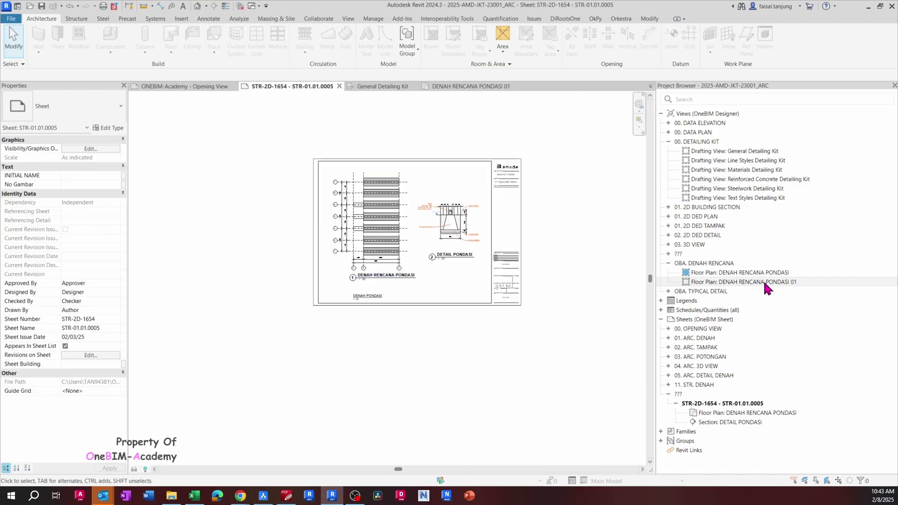
pyautogui.moveTo(763, 281); pyautogui.dragTo(247, 226)
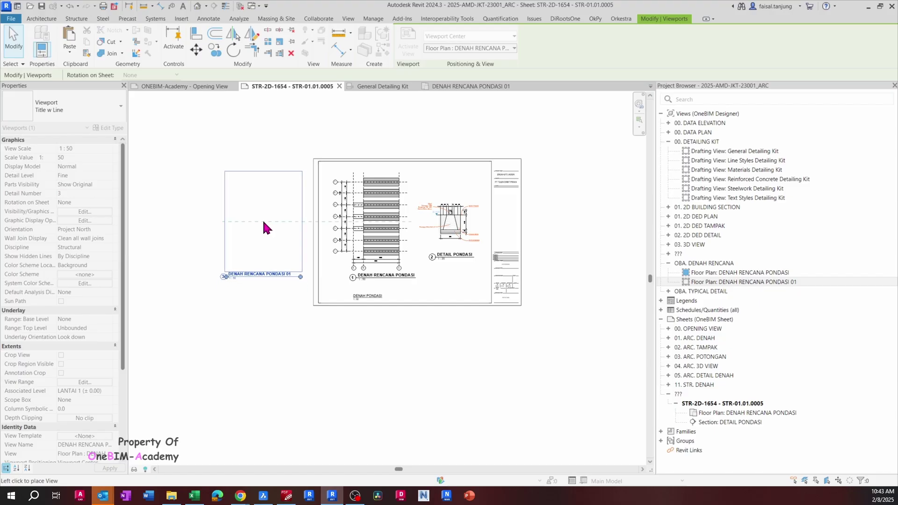
pyautogui.click(263, 222)
pyautogui.scroll(2, 263, 233)
pyautogui.moveTo(264, 238); pyautogui.dragTo(257, 261, button='middle')
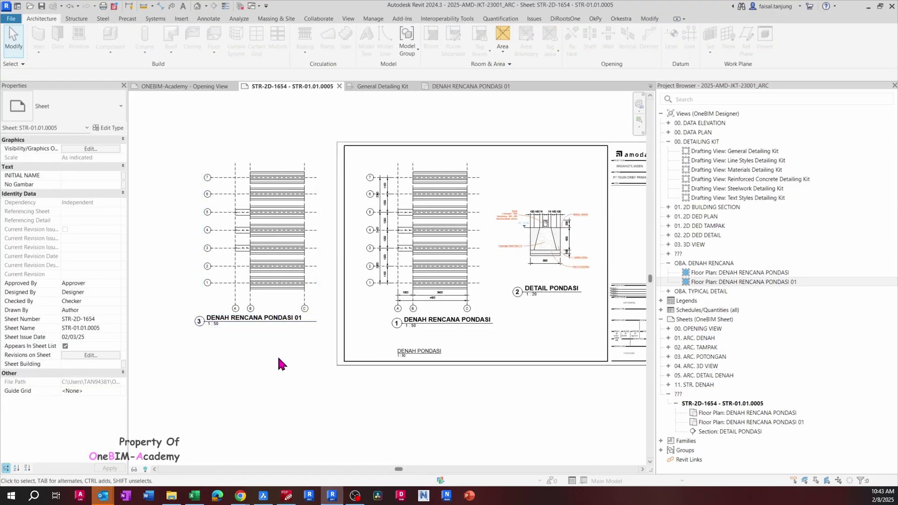
# Copy the original floor plan's name, DENAH RENCANA PONDASI, without renaming the view.
pyautogui.click(273, 284)
pyautogui.click(281, 363)
pyautogui.click(271, 260)
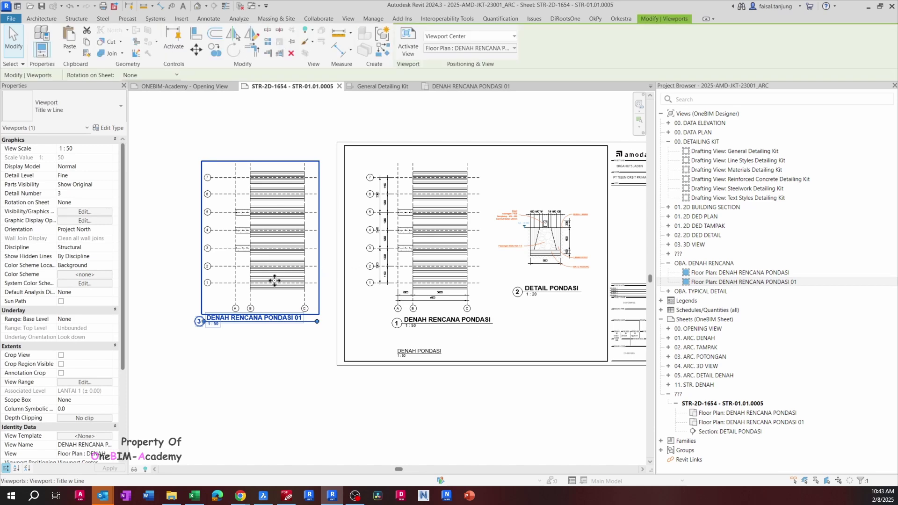
pyautogui.press('Escape')
pyautogui.click(259, 251)
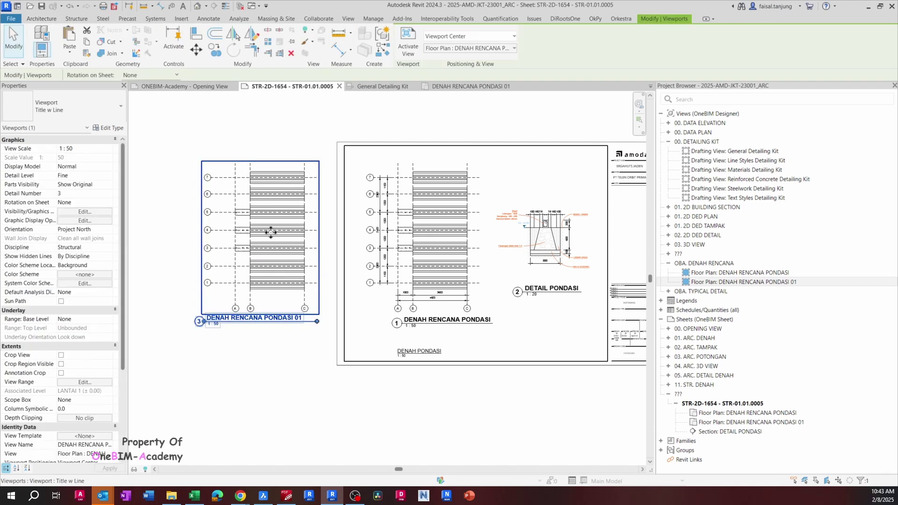
pyautogui.scroll(-5, 75, 214)
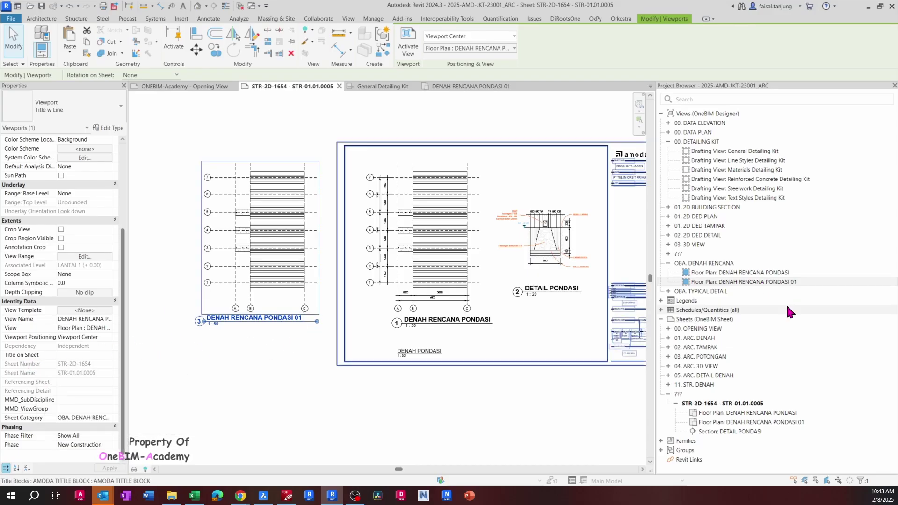
pyautogui.click(771, 273)
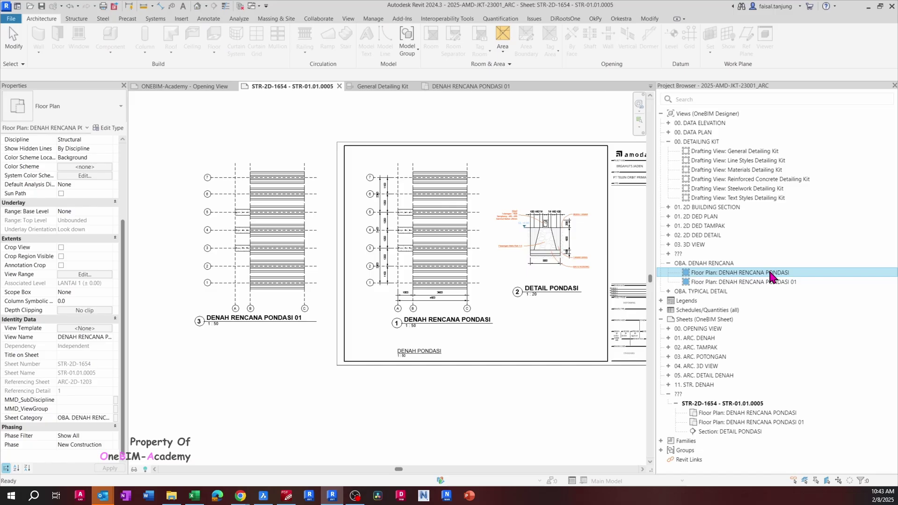
pyautogui.rightClick(771, 274)
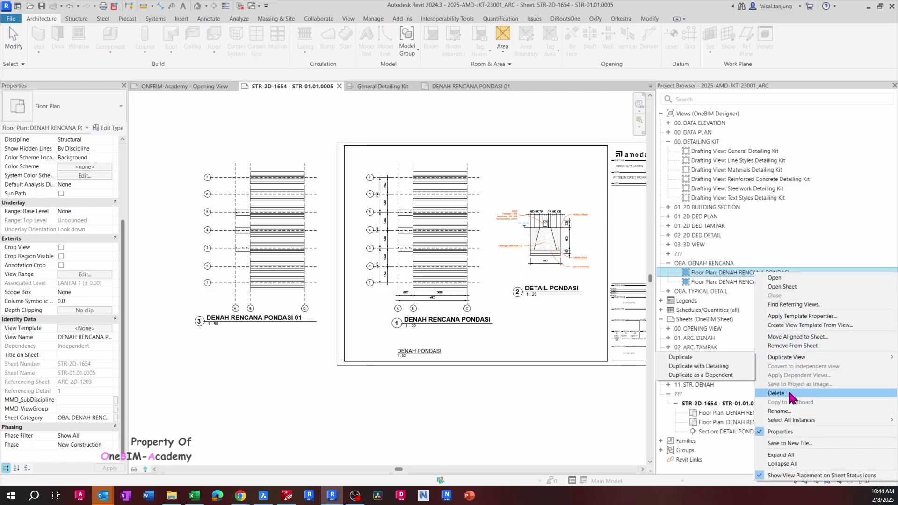
pyautogui.click(790, 411)
pyautogui.hotkey('ctrl', 'c')
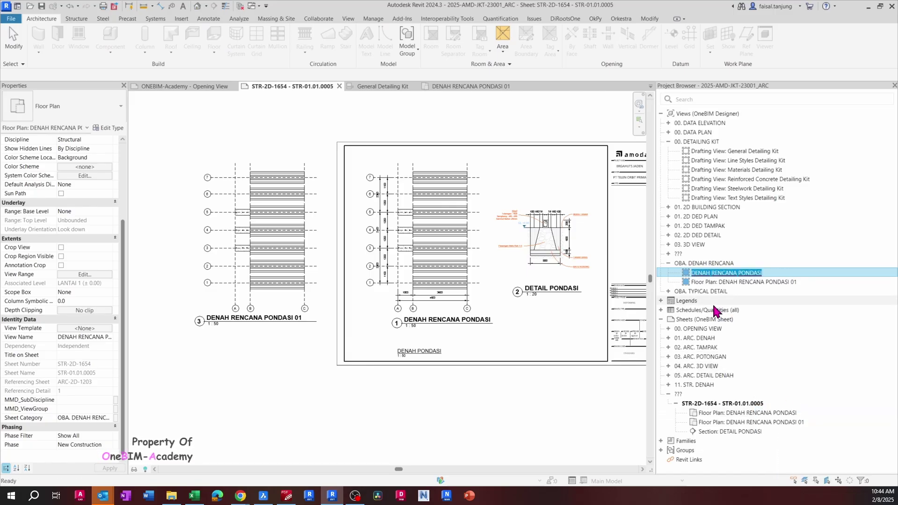
pyautogui.press('Escape')
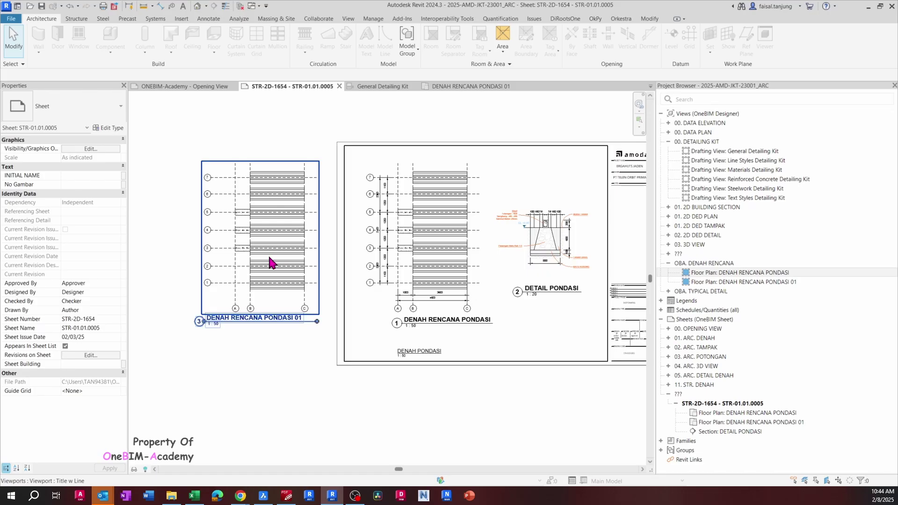
# Set the Title on Sheet of the newly placed DENAH RENCANA PONDASI 01 viewport to DENAH RENCANA PONDASI.
pyautogui.click(270, 263)
pyautogui.scroll(-5, 75, 403)
pyautogui.click(70, 409)
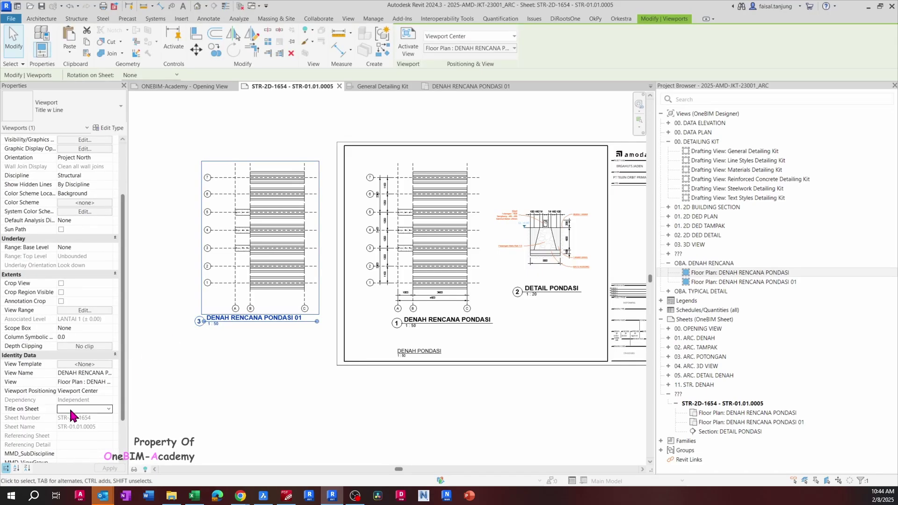
pyautogui.hotkey('ctrl', 'v')
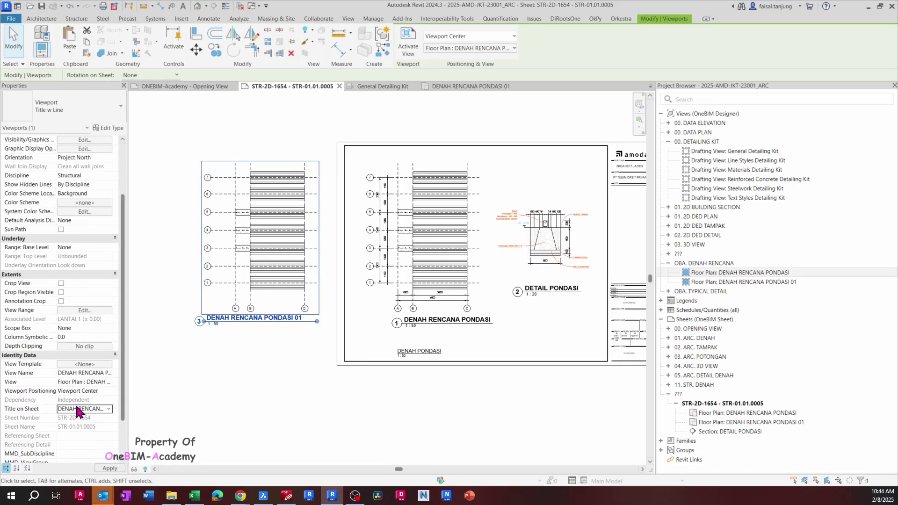
pyautogui.click(248, 403)
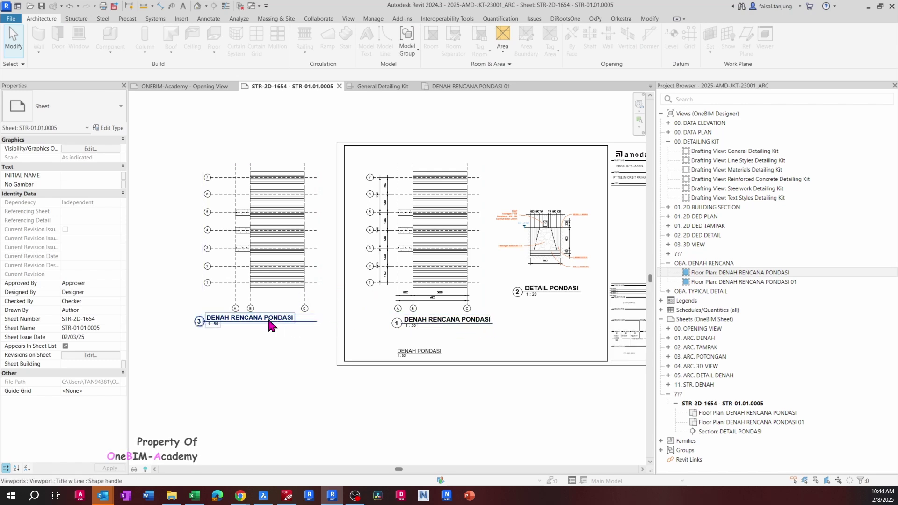
# Shift the title of viewport 3 to the right beneath its plan, level with the title of viewport 1.
pyautogui.click(290, 322)
pyautogui.moveTo(297, 325)
pyautogui.mouseDown()
pyautogui.moveTo(265, 327)
pyautogui.moveTo(283, 326)
pyautogui.mouseUp()
pyautogui.click(299, 333)
pyautogui.click(790, 282)
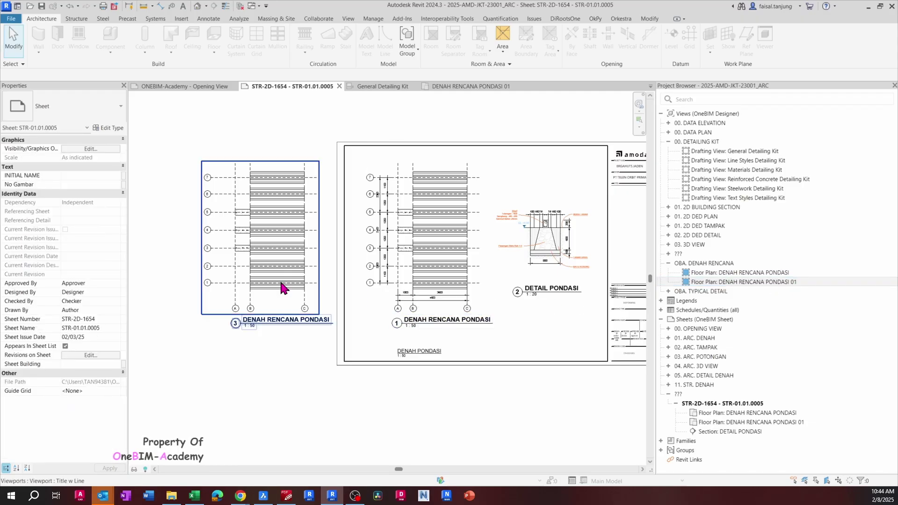
# Delete the duplicated foundation plan viewport outside the title block from the sheet.
pyautogui.click(273, 308)
pyautogui.press('Escape')
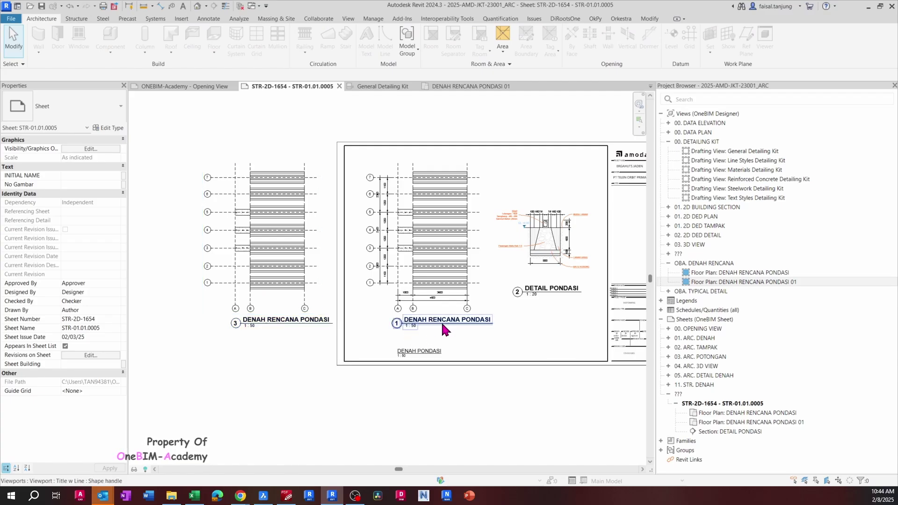
pyautogui.click(284, 261)
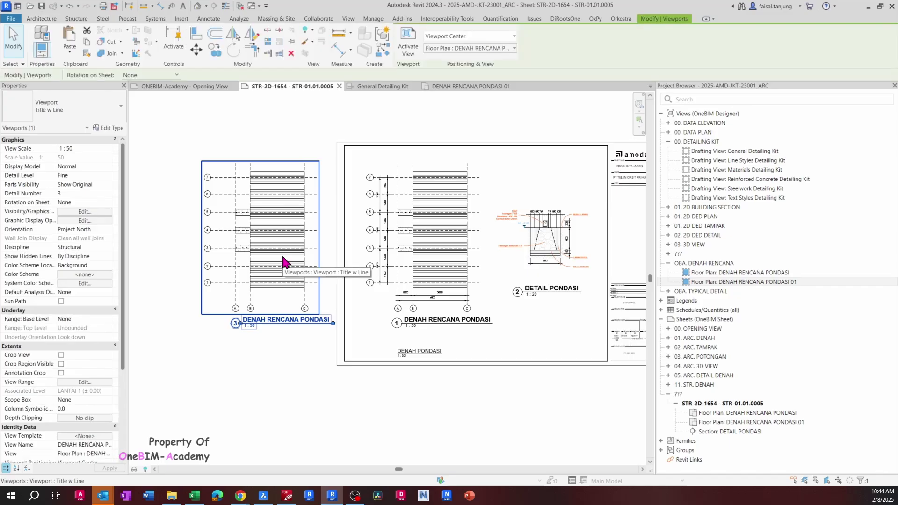
pyautogui.press('Delete')
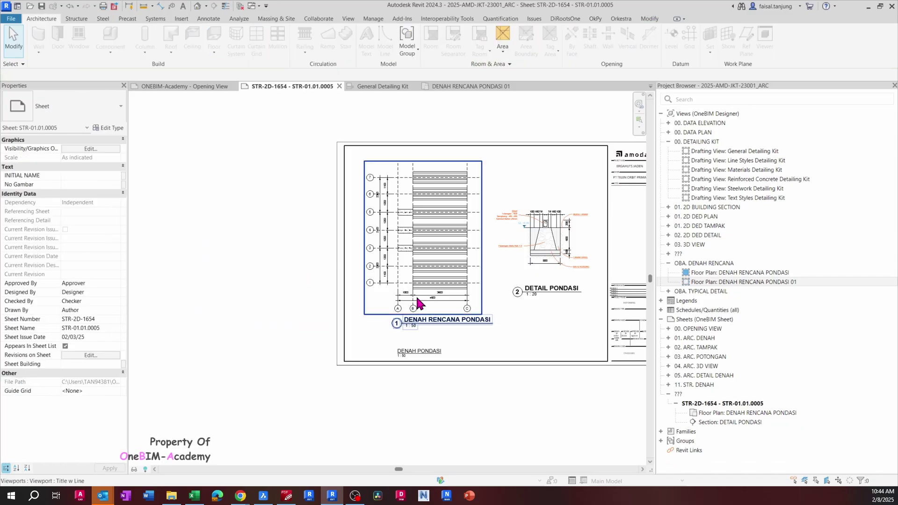
# Set the Title on Sheet of the foundation plan viewport with detail number 1 to DENAH PONDASI.
pyautogui.scroll(3, 482, 336)
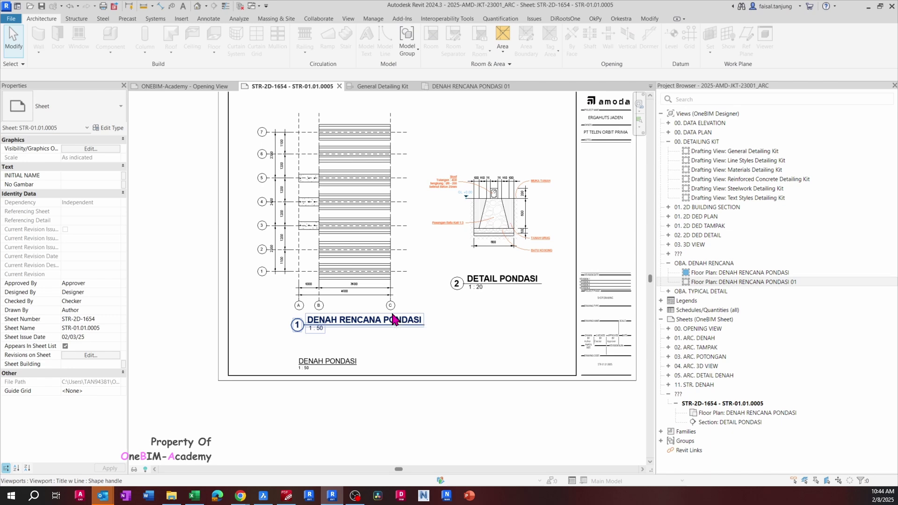
pyautogui.click(352, 235)
pyautogui.scroll(-5, 86, 406)
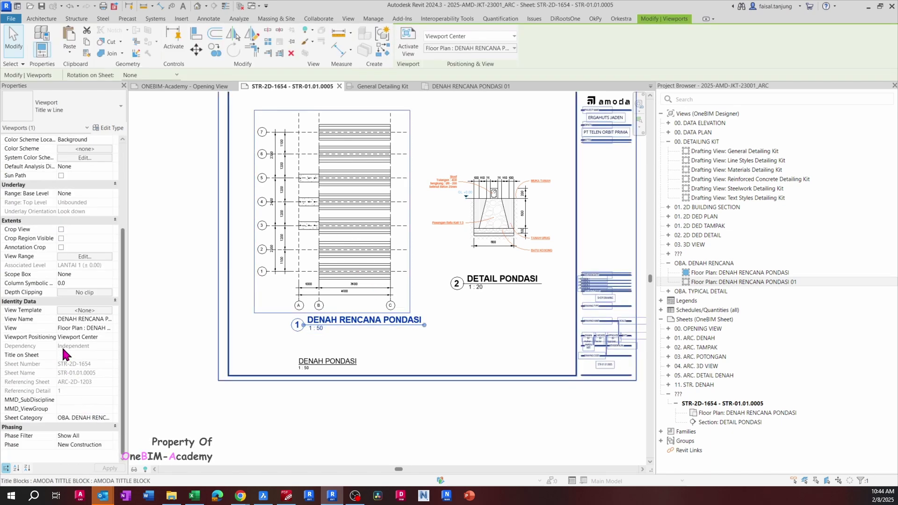
pyautogui.click(69, 354)
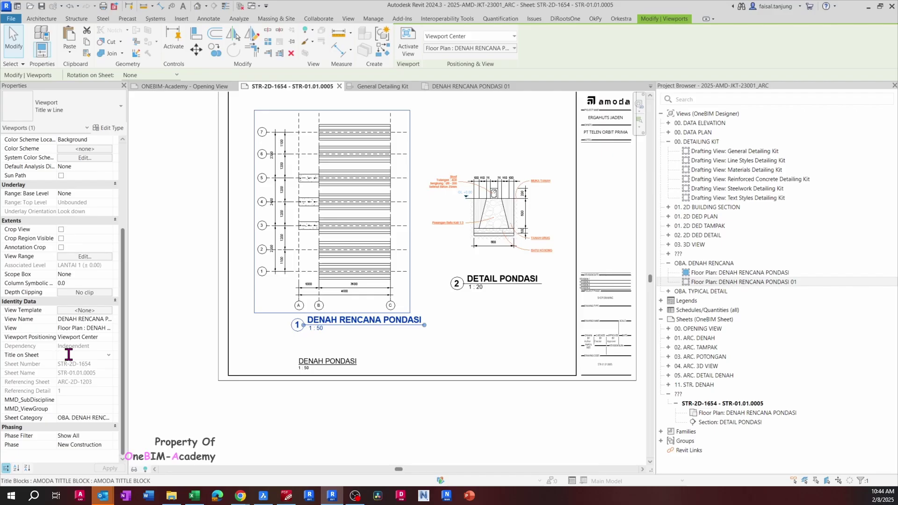
pyautogui.write('DENAH')
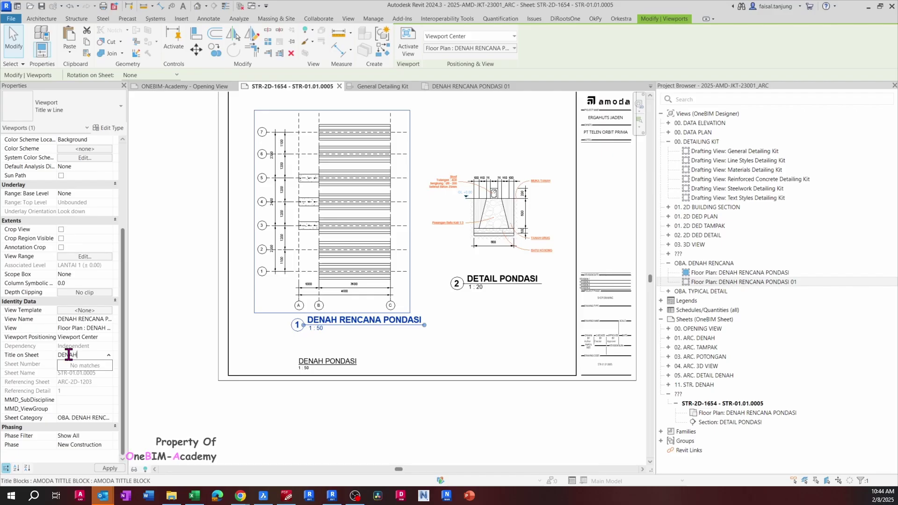
pyautogui.write(' PONDASI')
pyautogui.press('Return')
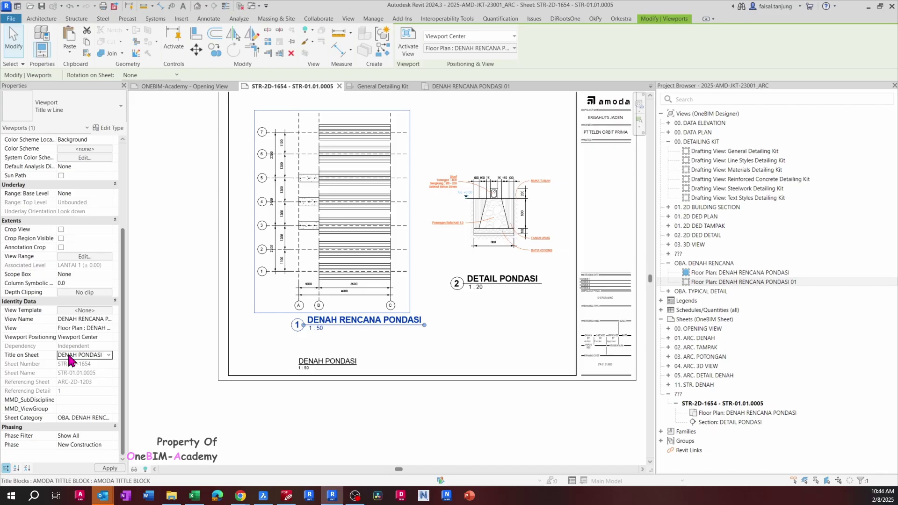
pyautogui.click(435, 346)
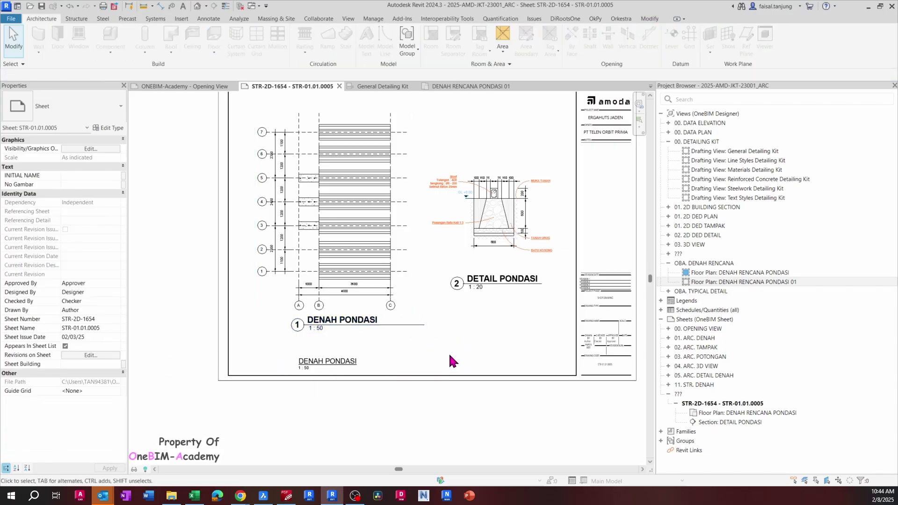
# Compare the dummy heading annotation below the plan with the plan viewport's Title on Sheet property.
pyautogui.click(322, 363)
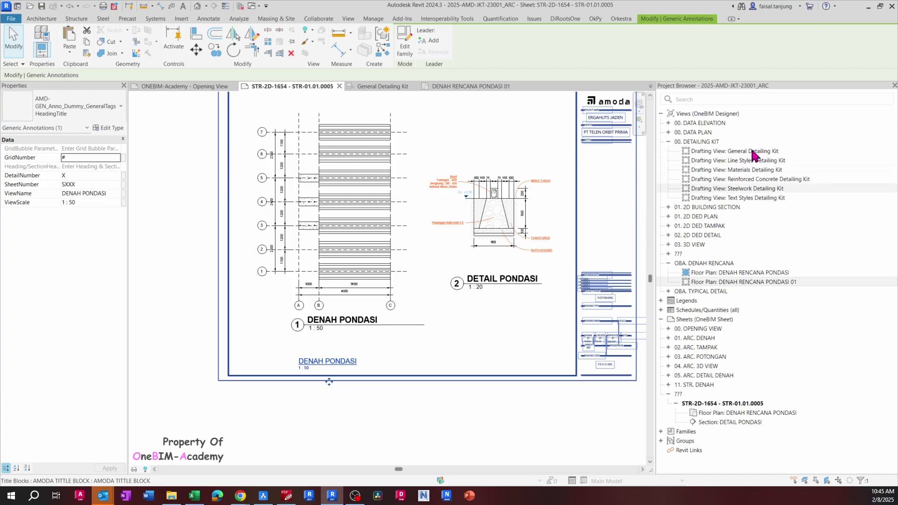
pyautogui.click(387, 357)
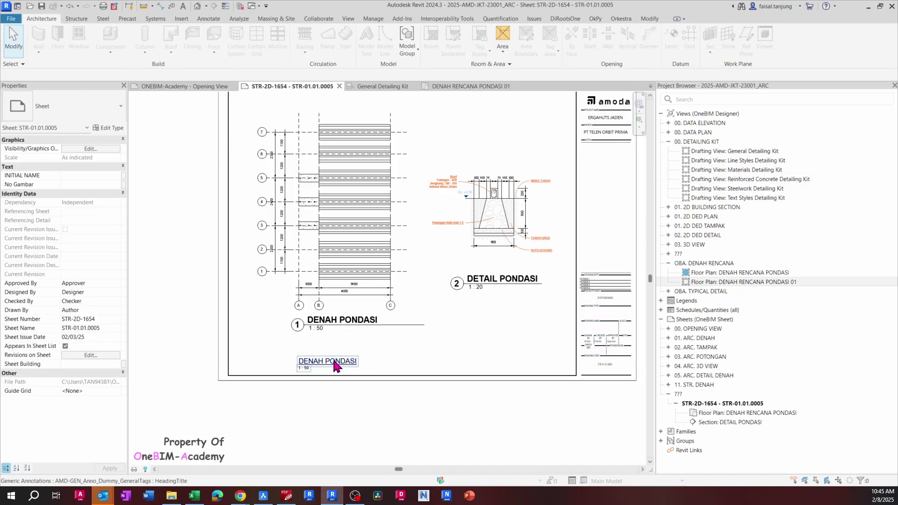
pyautogui.click(360, 257)
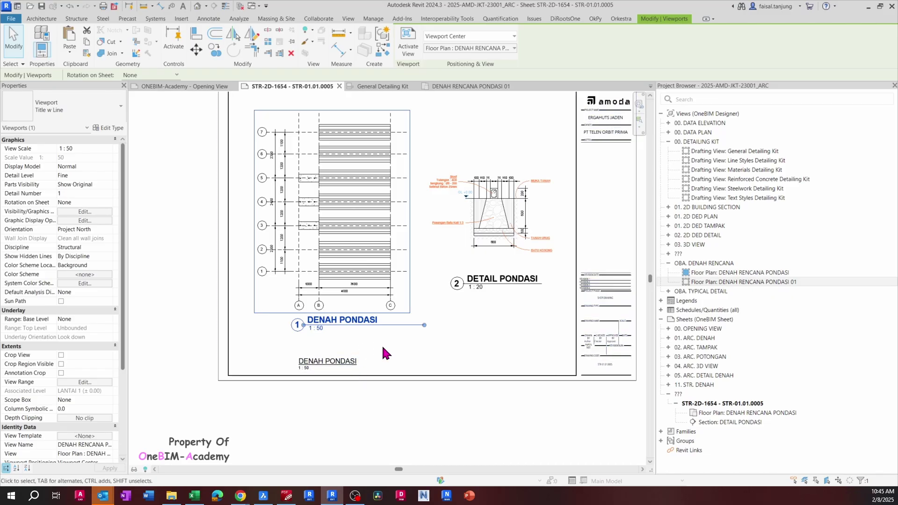
pyautogui.scroll(-4, 54, 388)
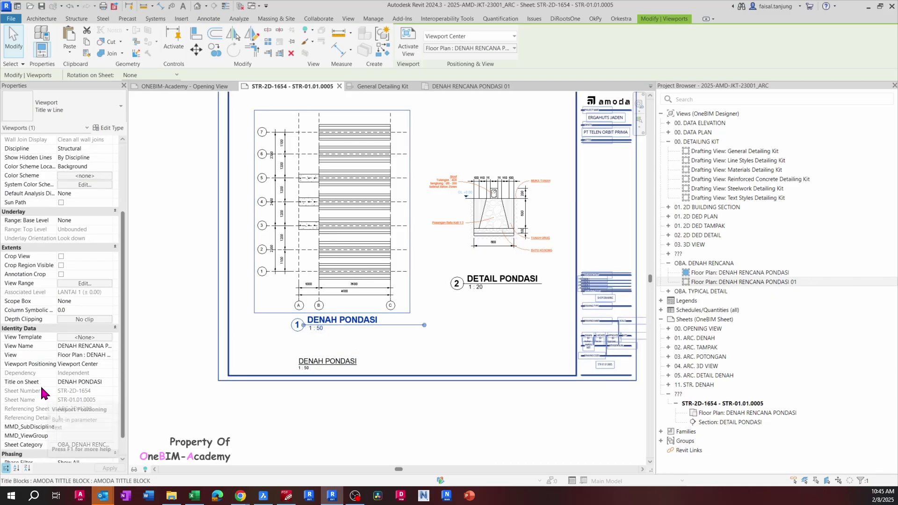
pyautogui.scroll(-1, 46, 391)
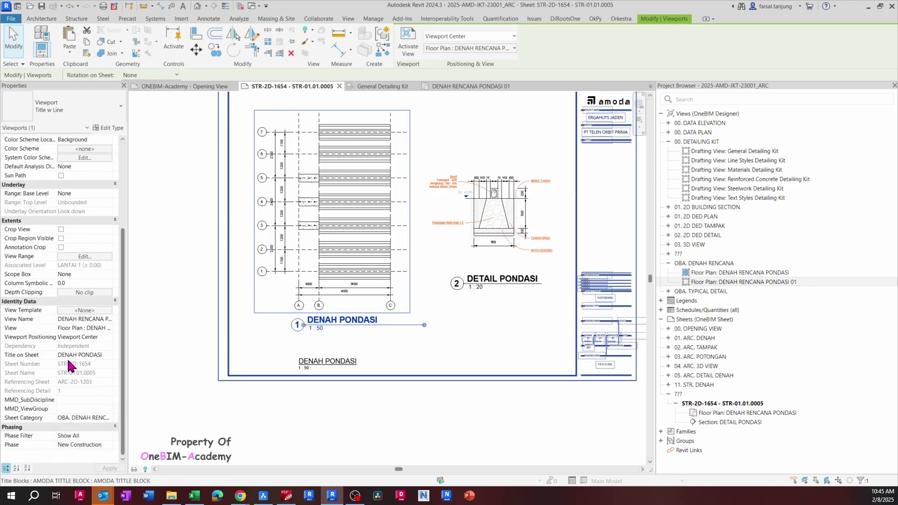
pyautogui.click(439, 370)
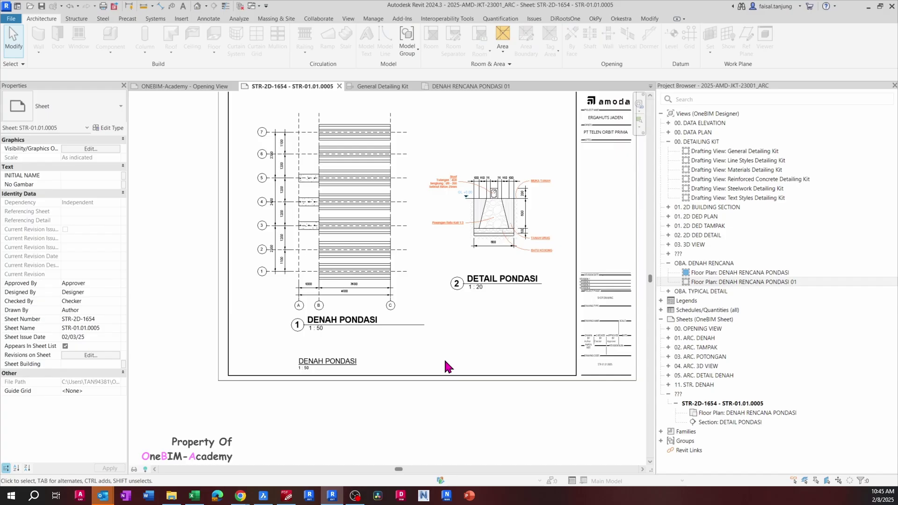
# Stretch the title line of the DENAH PONDASI viewport far beyond the sheet's right edge.
pyautogui.click(413, 323)
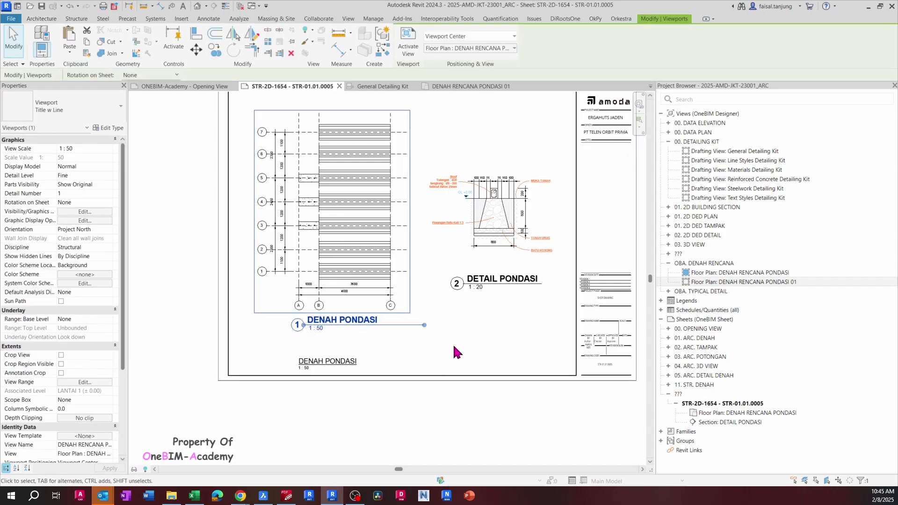
pyautogui.click(454, 348)
pyautogui.click(313, 221)
pyautogui.scroll(-1, 346, 258)
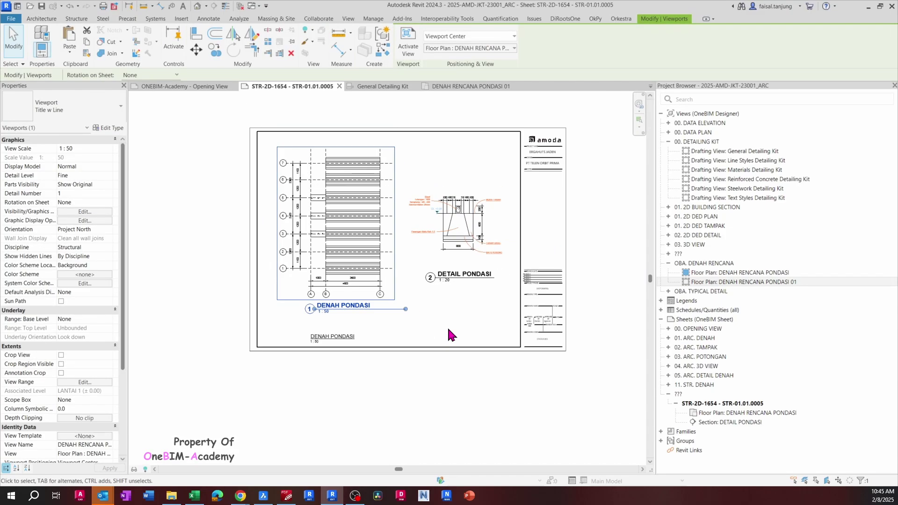
pyautogui.moveTo(448, 328); pyautogui.dragTo(289, 332, button='middle')
pyautogui.scroll(-2, 290, 332)
pyautogui.moveTo(256, 322); pyautogui.dragTo(616, 330)
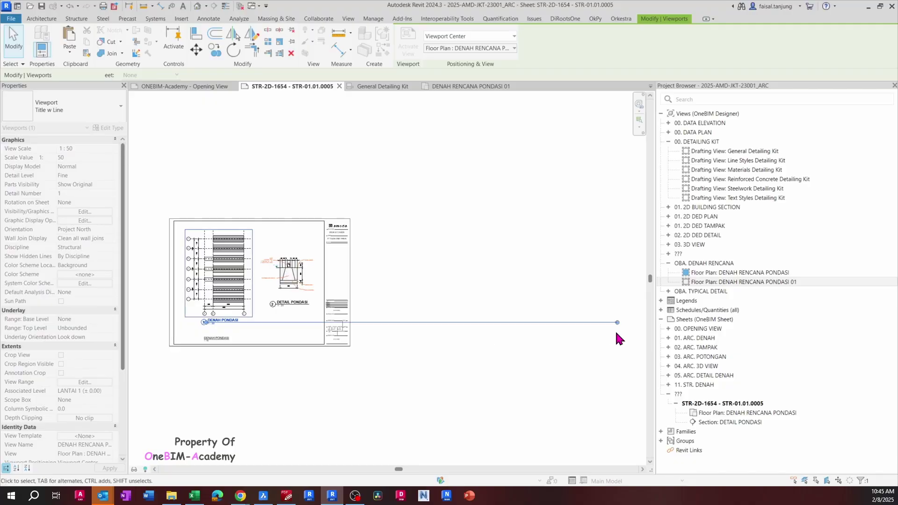
pyautogui.click(345, 394)
pyautogui.click(234, 307)
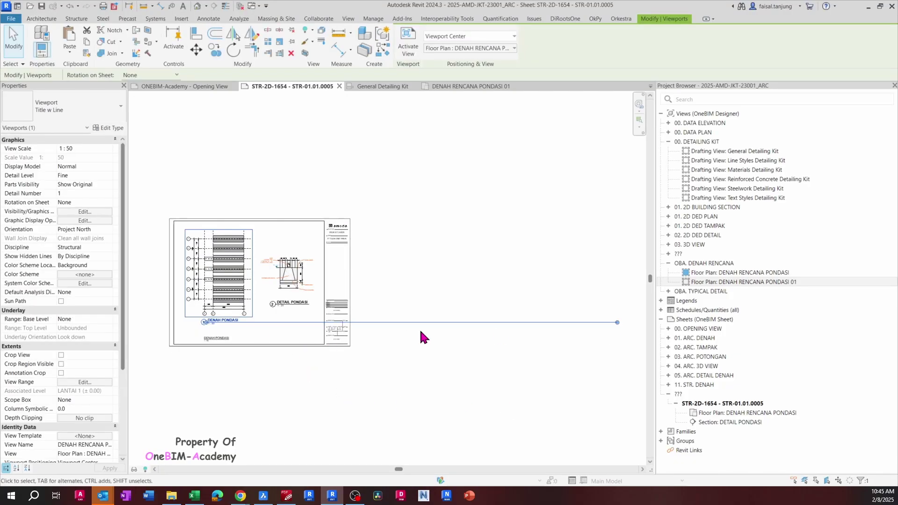
pyautogui.click(269, 374)
pyautogui.moveTo(280, 416); pyautogui.dragTo(291, 399, button='middle')
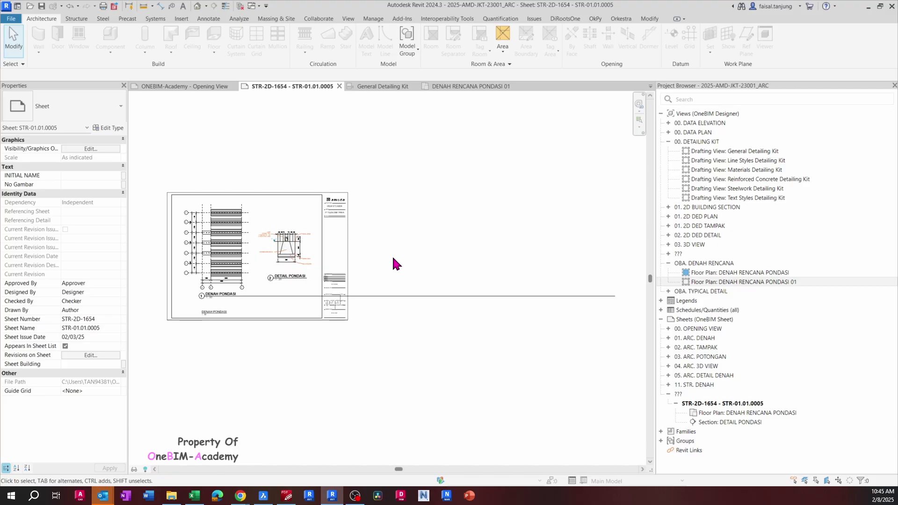
pyautogui.moveTo(390, 259); pyautogui.dragTo(402, 258, button='middle')
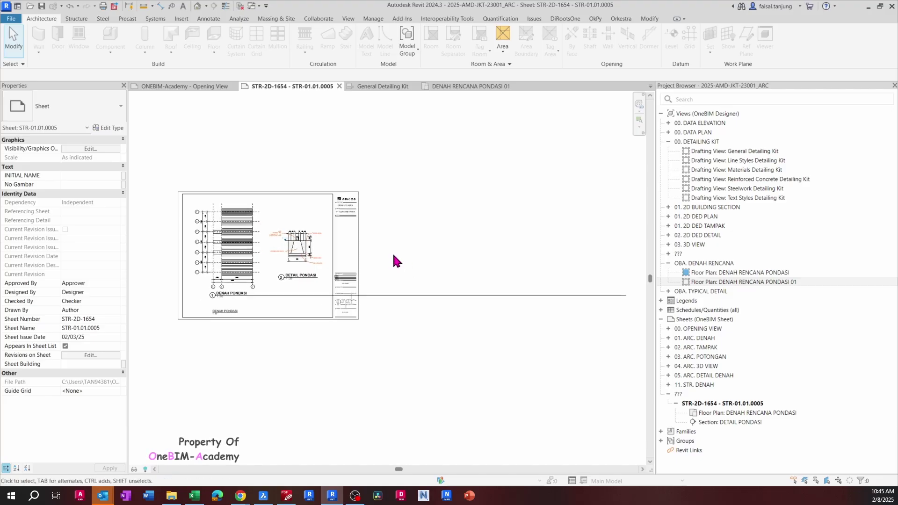
# Shorten the title line of the DENAH PONDASI viewport so it ends just past the title text.
pyautogui.click(436, 296)
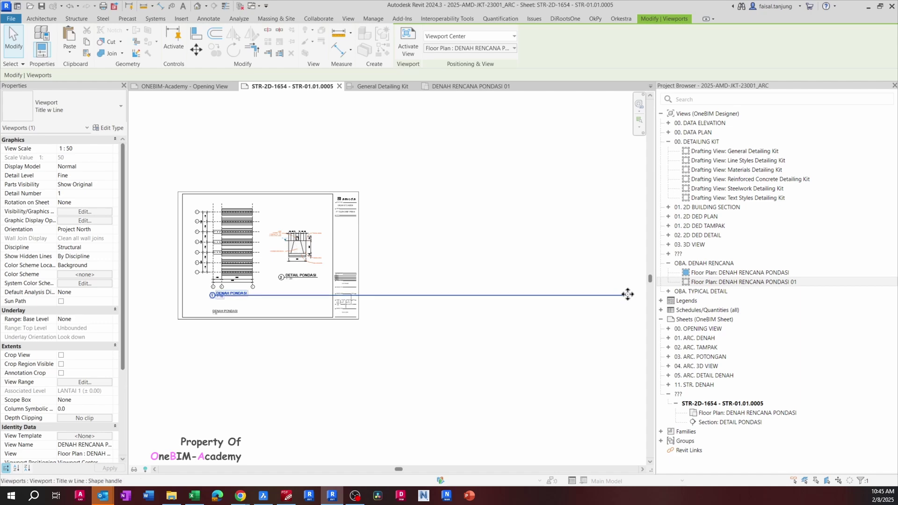
pyautogui.click(304, 301)
pyautogui.click(625, 296)
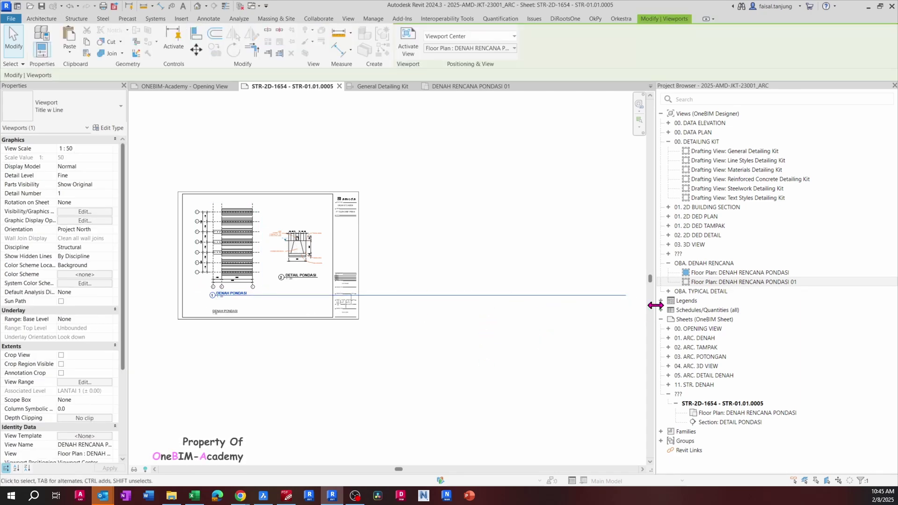
pyautogui.click(395, 364)
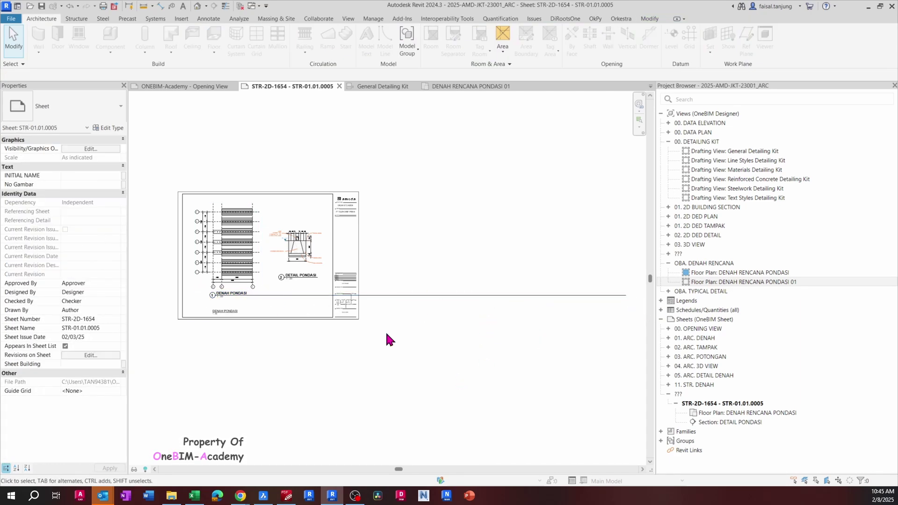
pyautogui.click(228, 237)
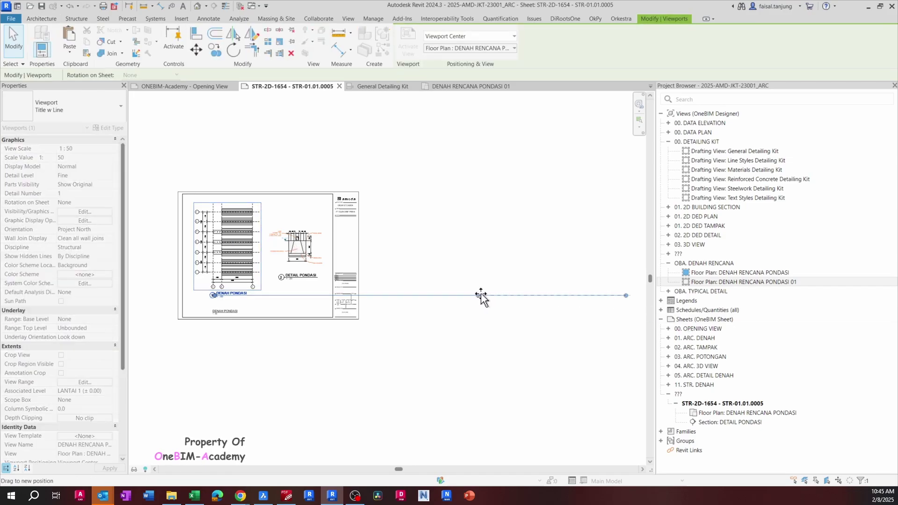
pyautogui.moveTo(480, 295); pyautogui.dragTo(251, 296)
pyautogui.click(226, 306)
pyautogui.scroll(5, 220, 303)
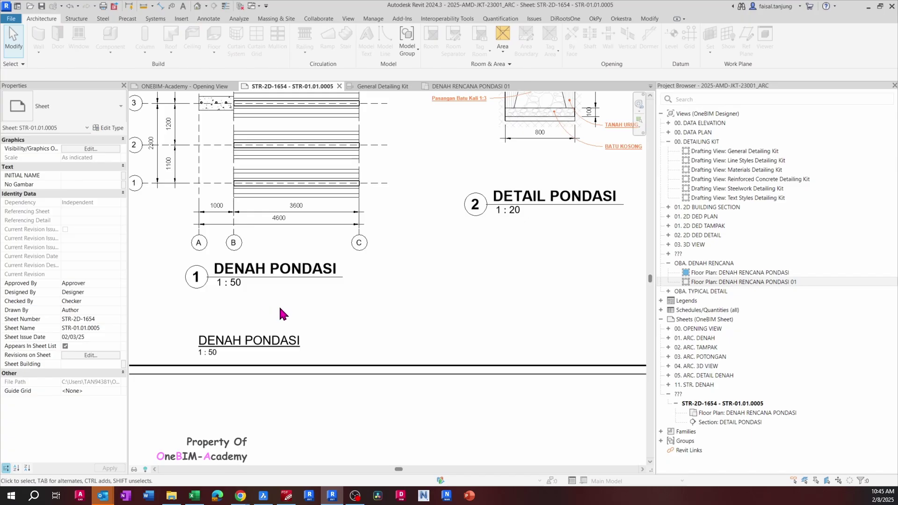
pyautogui.scroll(-3, 281, 312)
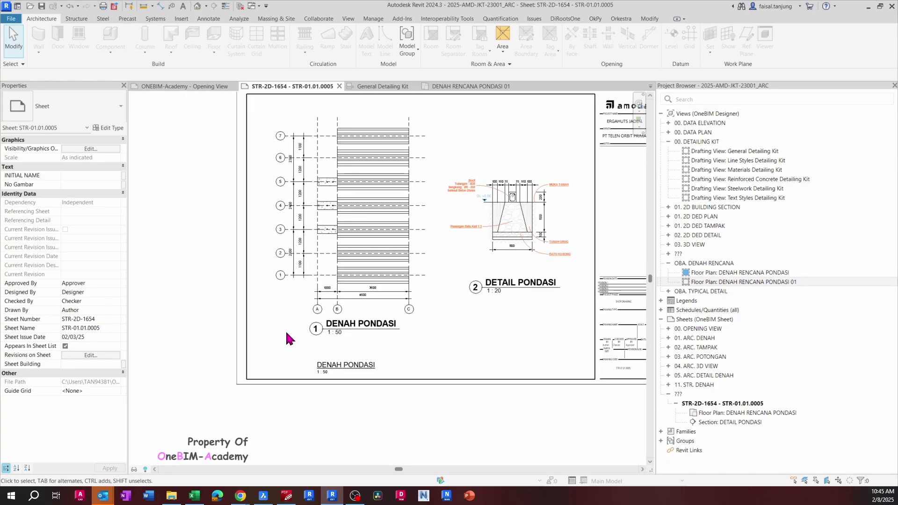
# Set the Detail Number of the DENAH PONDASI viewport to A.
pyautogui.click(322, 335)
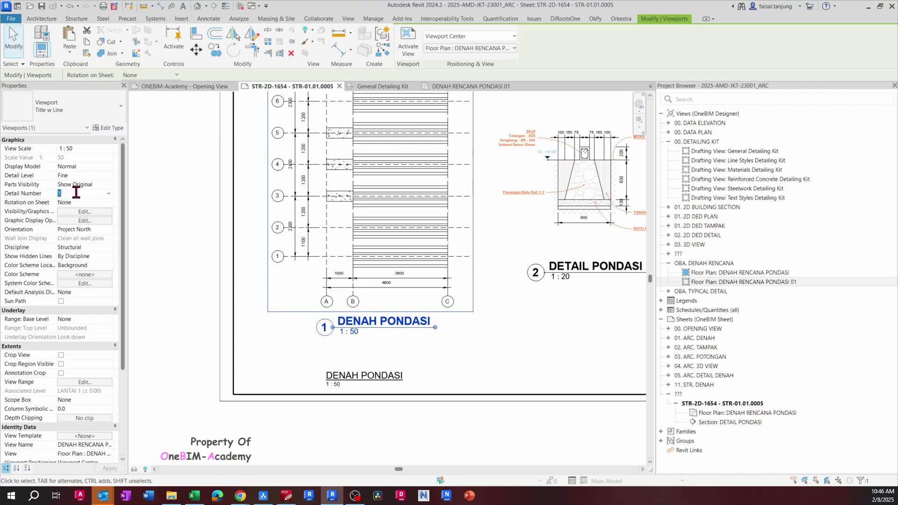
pyautogui.press('Return')
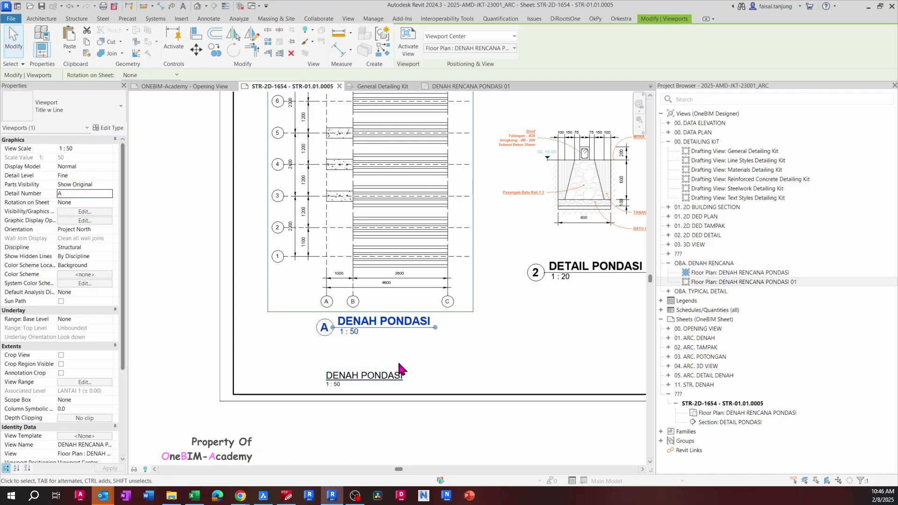
pyautogui.click(518, 361)
pyautogui.moveTo(520, 361); pyautogui.dragTo(451, 356, button='middle')
pyautogui.scroll(-2, 451, 357)
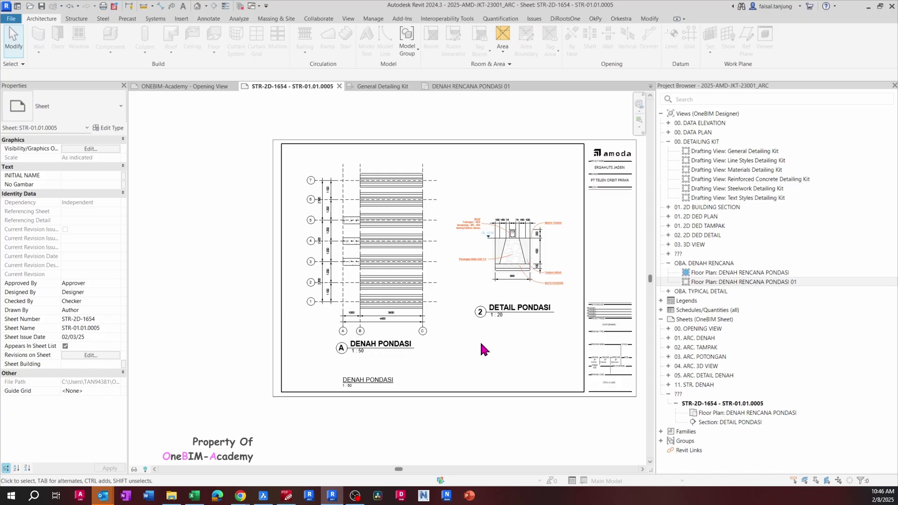
pyautogui.moveTo(481, 361); pyautogui.dragTo(447, 363, button='middle')
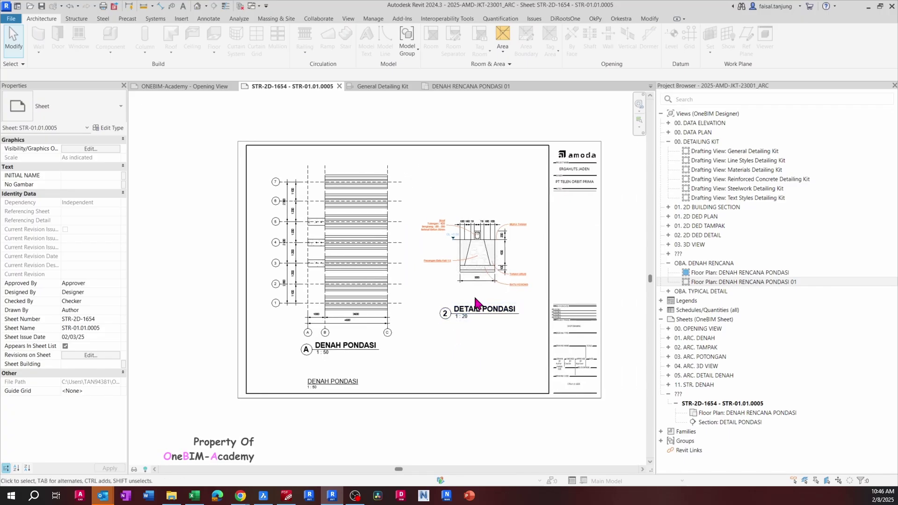
# Try to assign Detail Number A to the DETAIL PONDASI viewport as well.
pyautogui.click(476, 267)
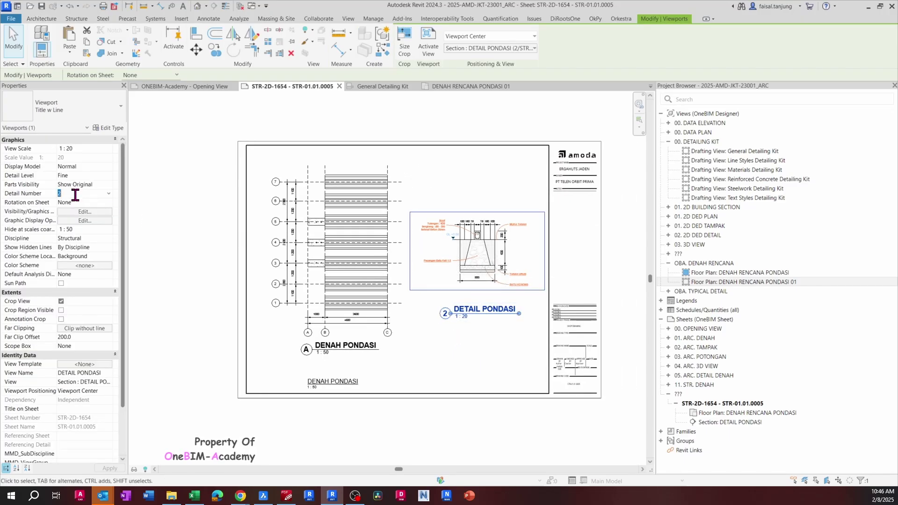
pyautogui.write('A')
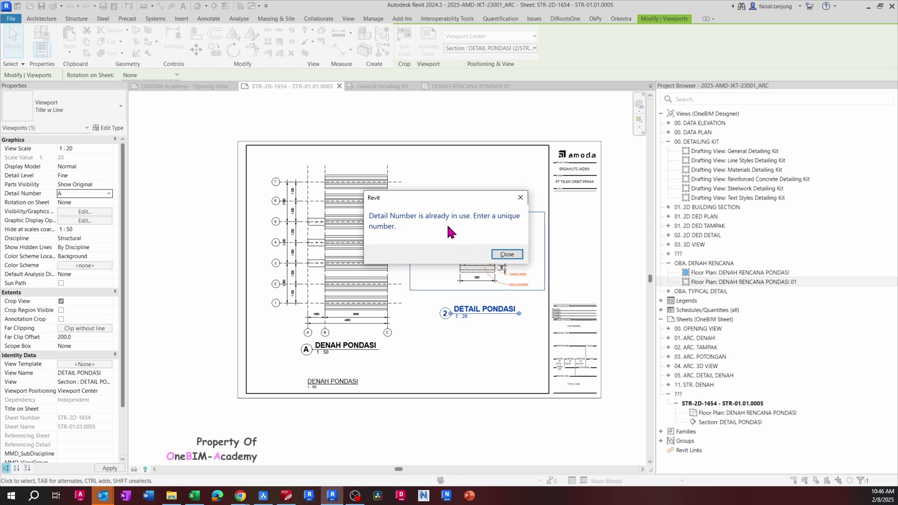
pyautogui.click(507, 255)
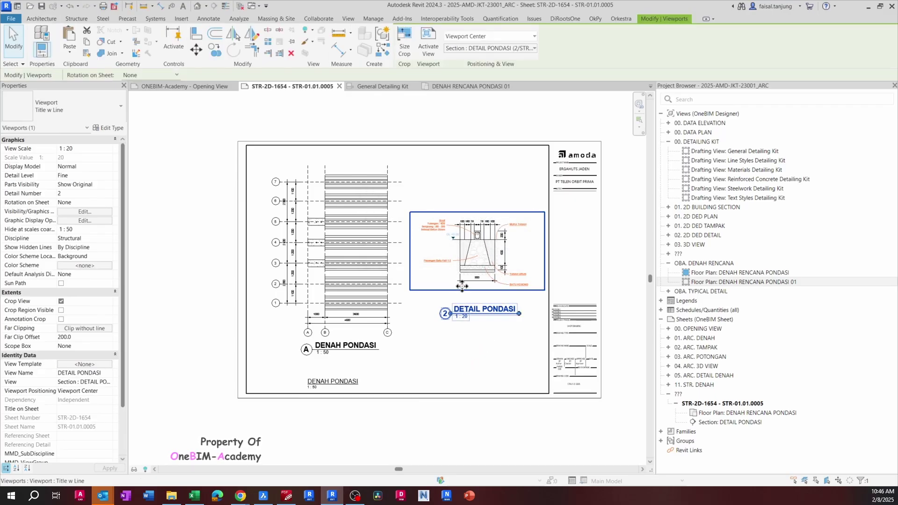
# Set the Detail Number of the DETAIL PONDASI viewport to 1.
pyautogui.click(77, 195)
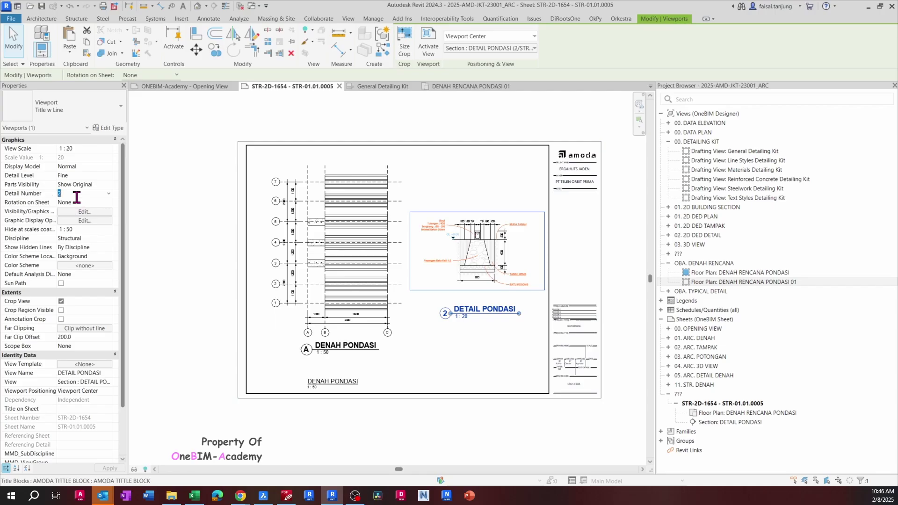
pyautogui.write('1')
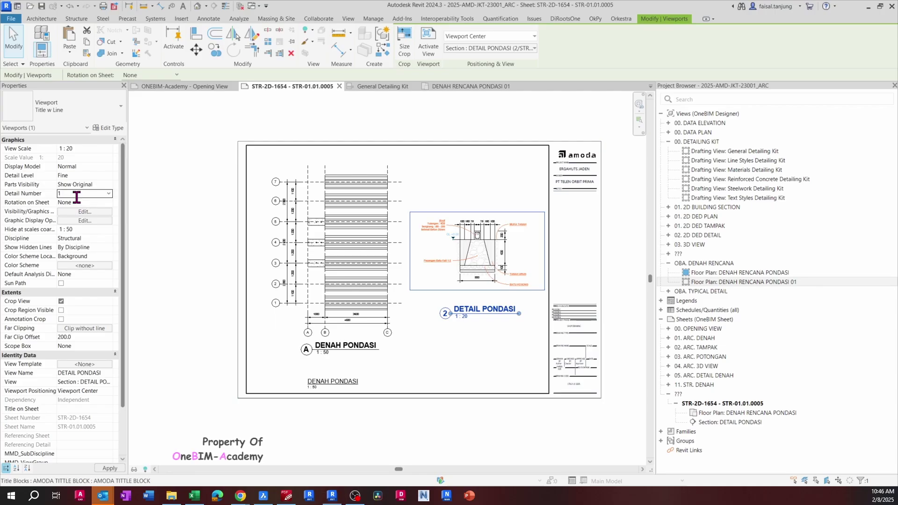
pyautogui.click(473, 344)
pyautogui.scroll(1, 484, 358)
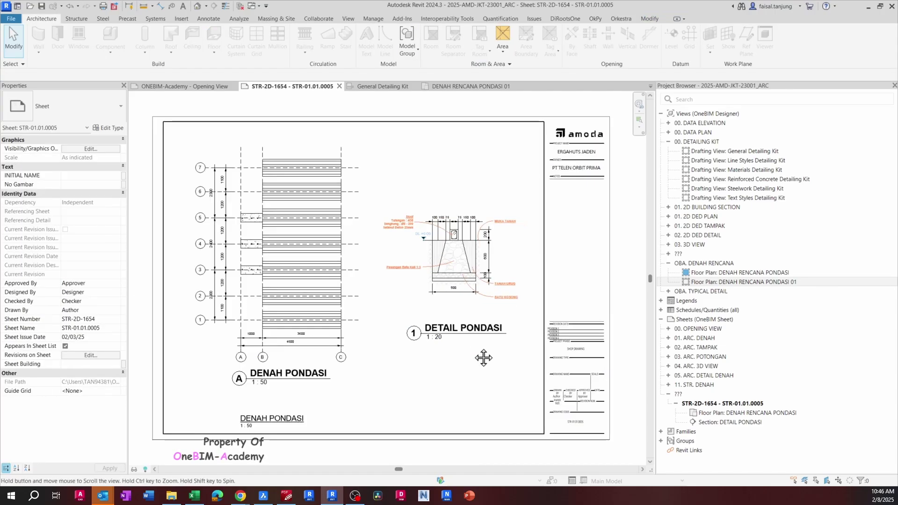
# Compare the detail number bubbles of the DENAH PONDASI and DETAIL PONDASI viewports on the sheet.
pyautogui.click(344, 329)
pyautogui.moveTo(400, 362); pyautogui.dragTo(404, 315, button='middle')
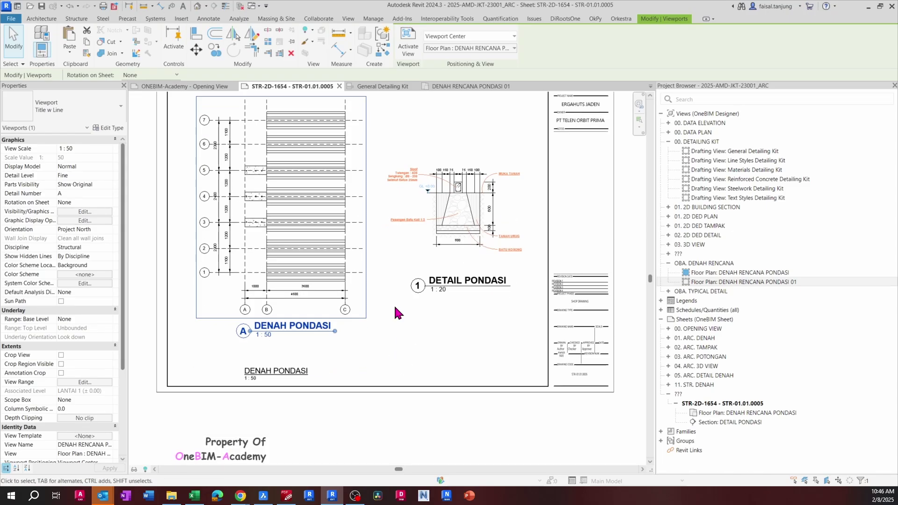
pyautogui.click(392, 324)
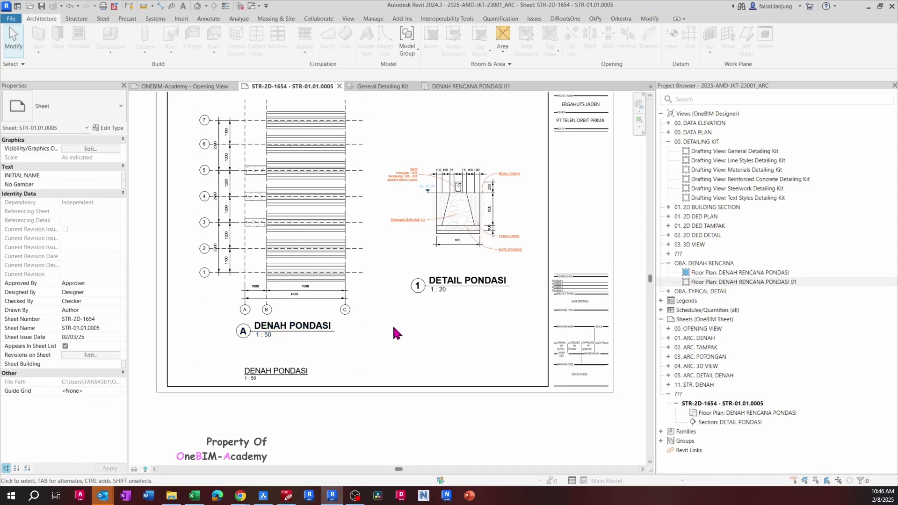
pyautogui.moveTo(392, 327); pyautogui.dragTo(439, 343, button='middle')
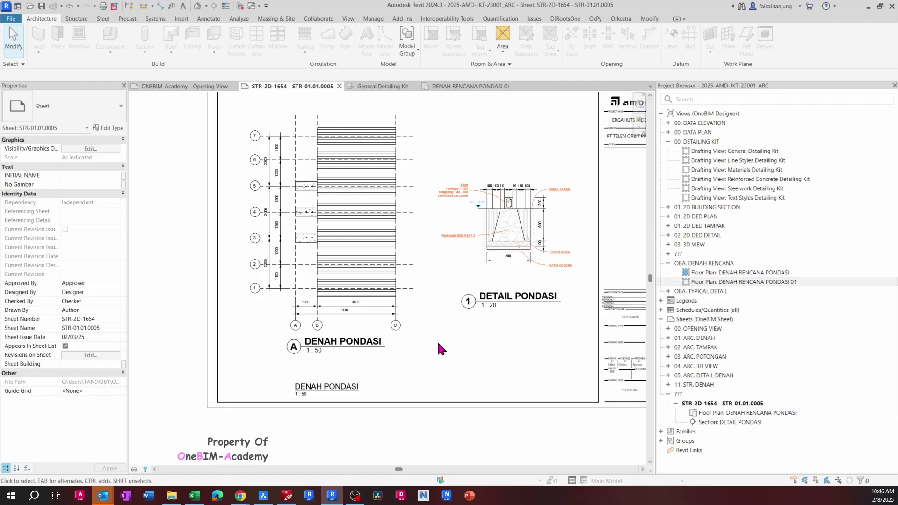
pyautogui.click(468, 303)
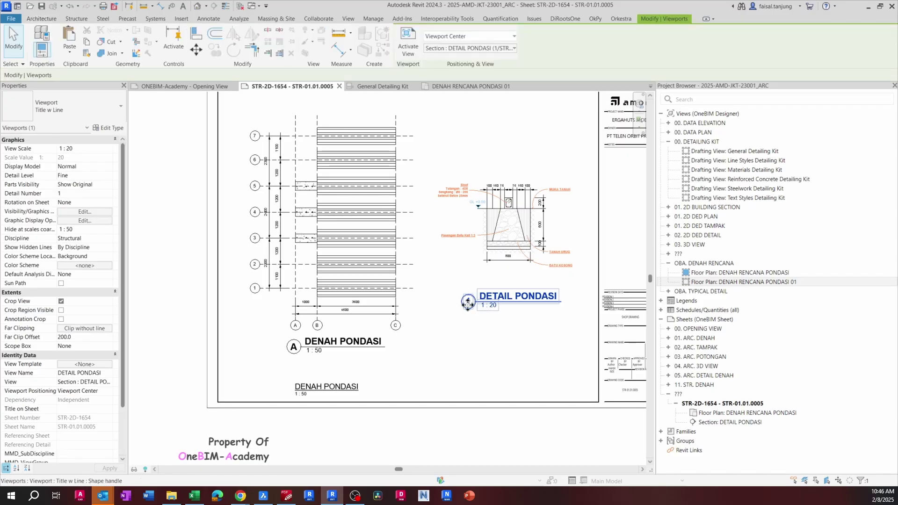
pyautogui.click(352, 303)
pyautogui.click(471, 357)
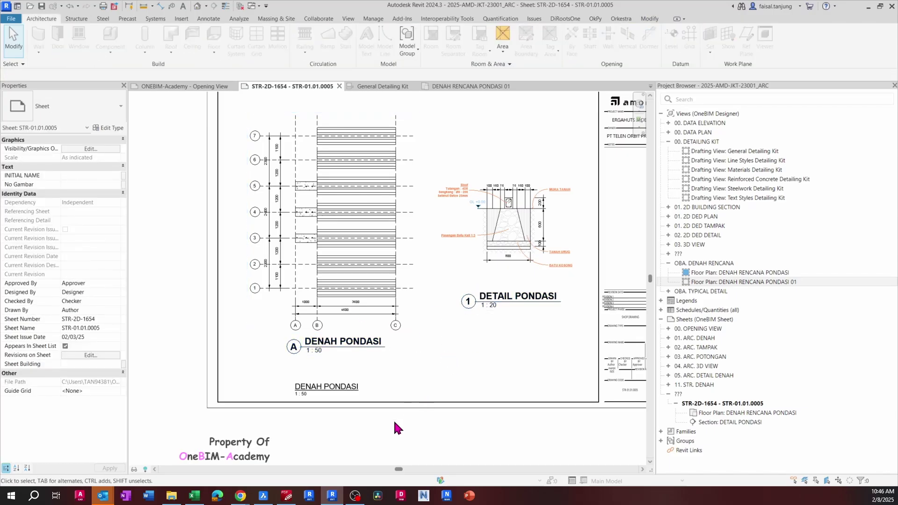
# Switch to PDF-XChange Editor and examine the title bubbles of Denah Pondasi and Detail Pondasi in the reference drawing.
pyautogui.click(285, 497)
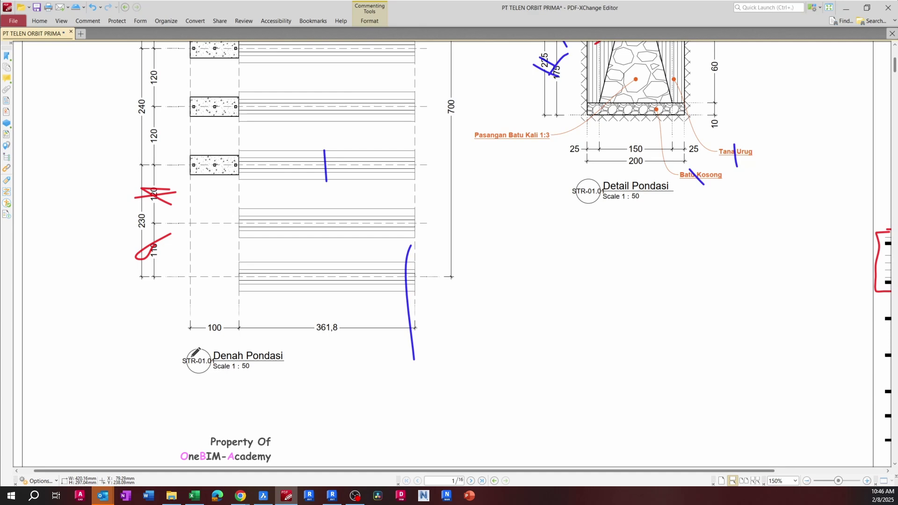
pyautogui.keyDown('ctrl'); pyautogui.scroll(-2, 194, 367); pyautogui.keyUp('ctrl')
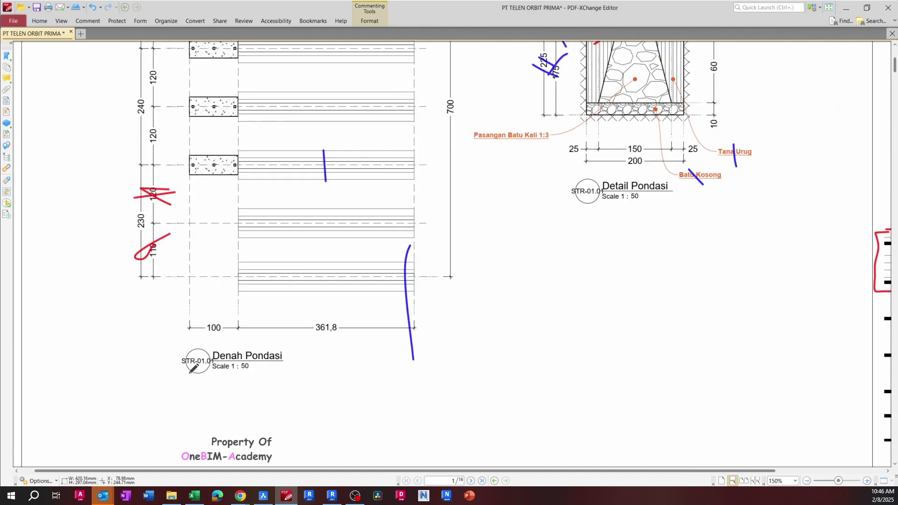
pyautogui.keyDown('ctrl'); pyautogui.scroll(4, 524, 212); pyautogui.keyUp('ctrl')
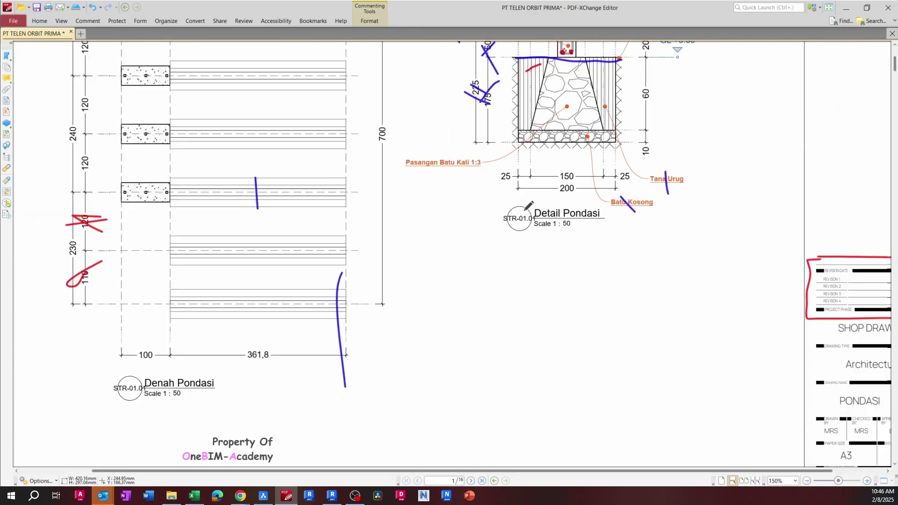
pyautogui.keyDown('ctrl'); pyautogui.scroll(-4, 532, 218); pyautogui.keyUp('ctrl')
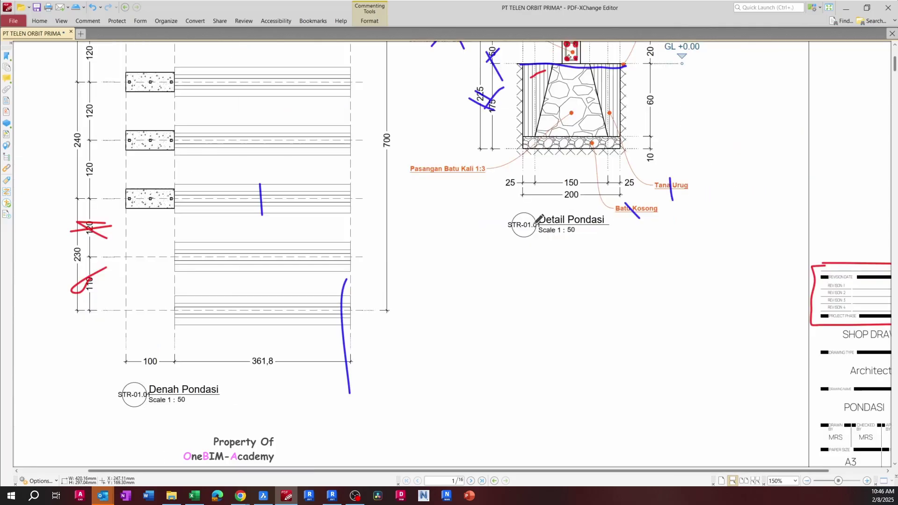
pyautogui.keyDown('ctrl'); pyautogui.scroll(1, 295, 319); pyautogui.keyUp('ctrl')
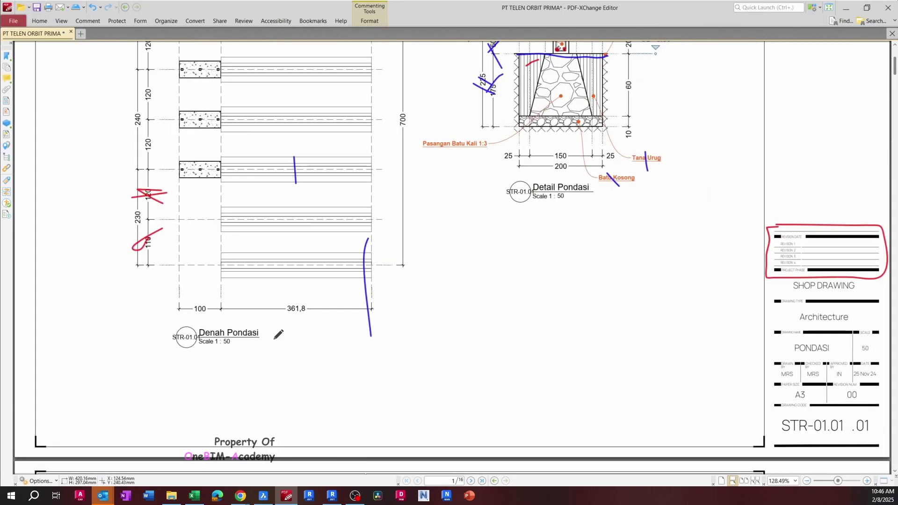
pyautogui.click(845, 8)
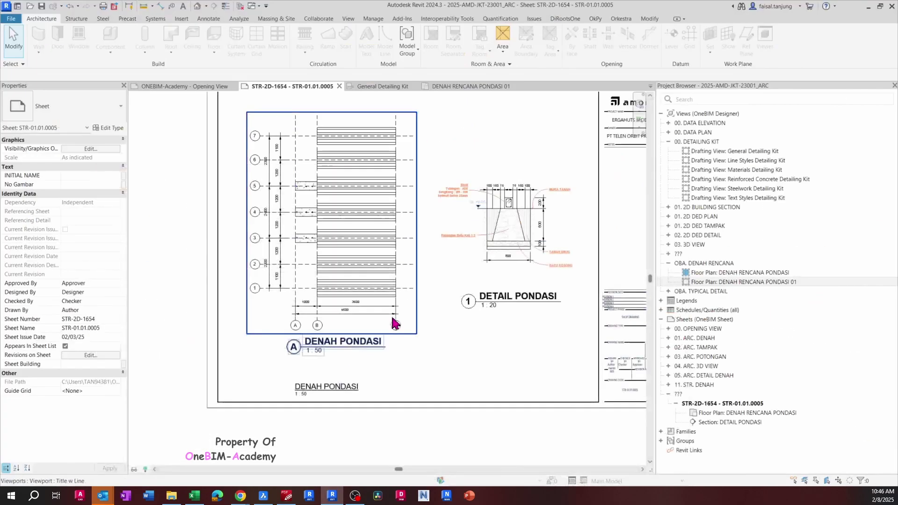
# Copy STR-01.01 from the Detail Pondasi bubble in PDF-XChange Editor into the Detail Number of Revit's DETAIL PONDASI viewport.
pyautogui.hotkey('alt', 'Tab')
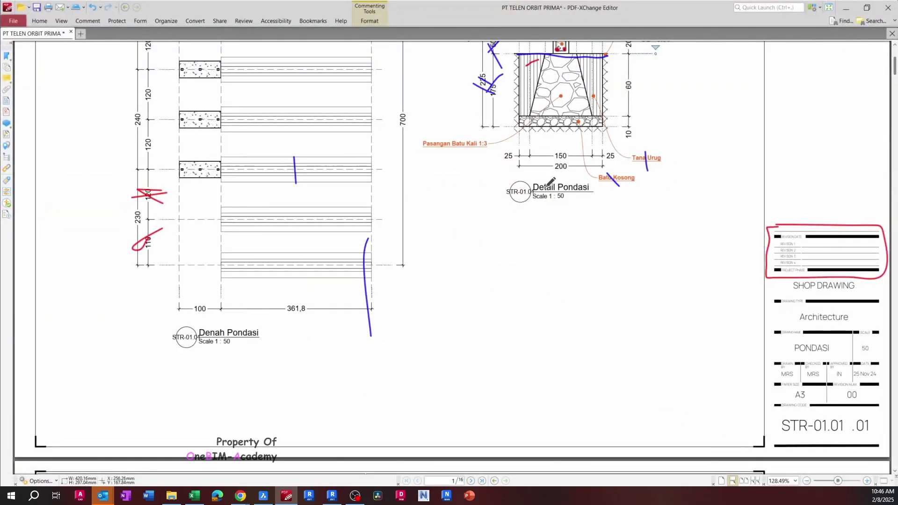
pyautogui.keyDown('ctrl'); pyautogui.scroll(2, 505, 206); pyautogui.keyUp('ctrl')
pyautogui.moveTo(488, 200); pyautogui.dragTo(530, 194)
pyautogui.hotkey('ctrl', 'c')
pyautogui.hotkey('alt', 'Tab')
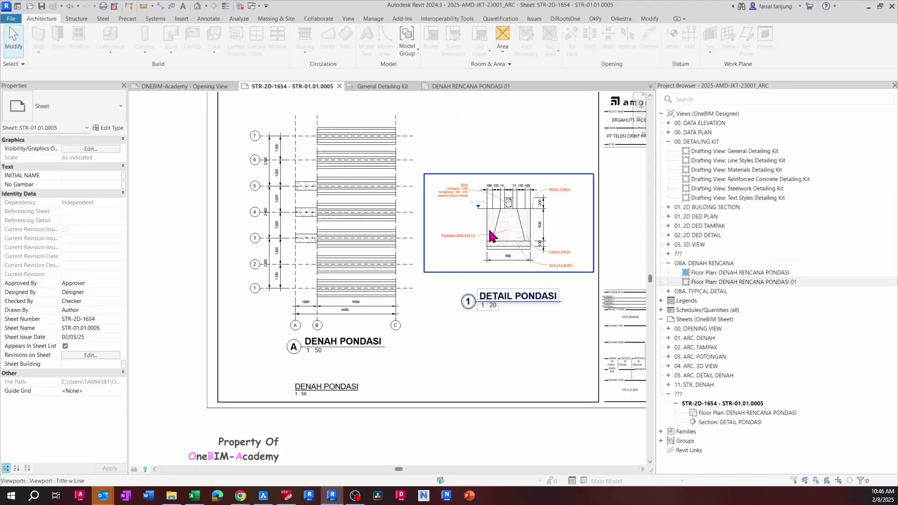
pyautogui.click(509, 223)
pyautogui.click(81, 193)
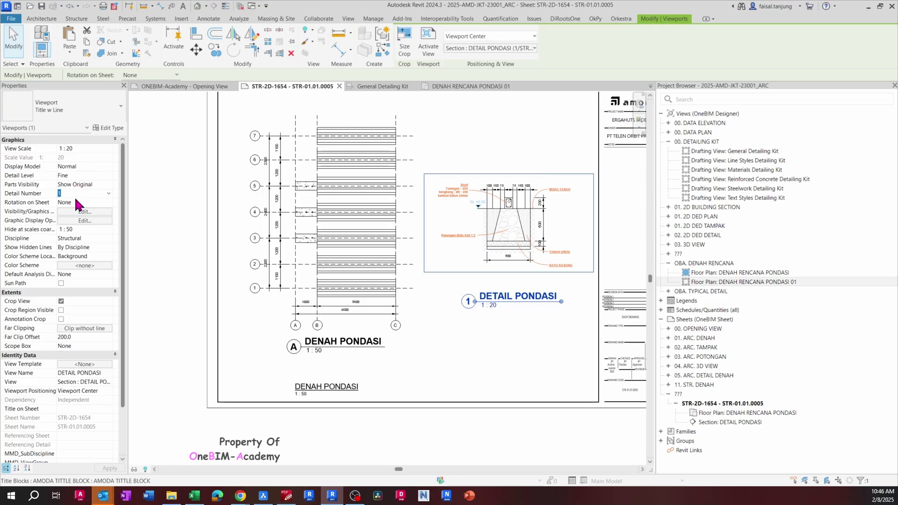
pyautogui.hotkey('ctrl', 'v')
pyautogui.click(447, 341)
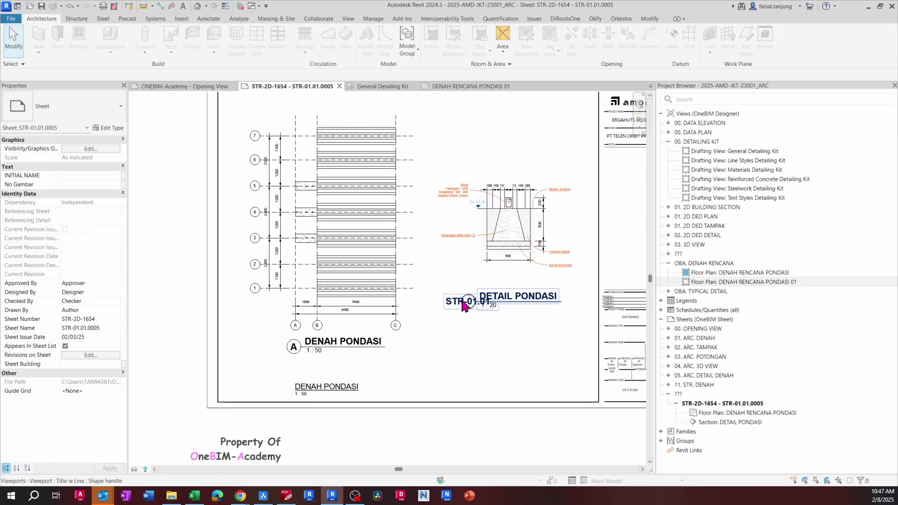
# Inspect the dummy heading annotation on the sheet and compare it with the dummy general tags in the General Detailing Kit view.
pyautogui.click(308, 396)
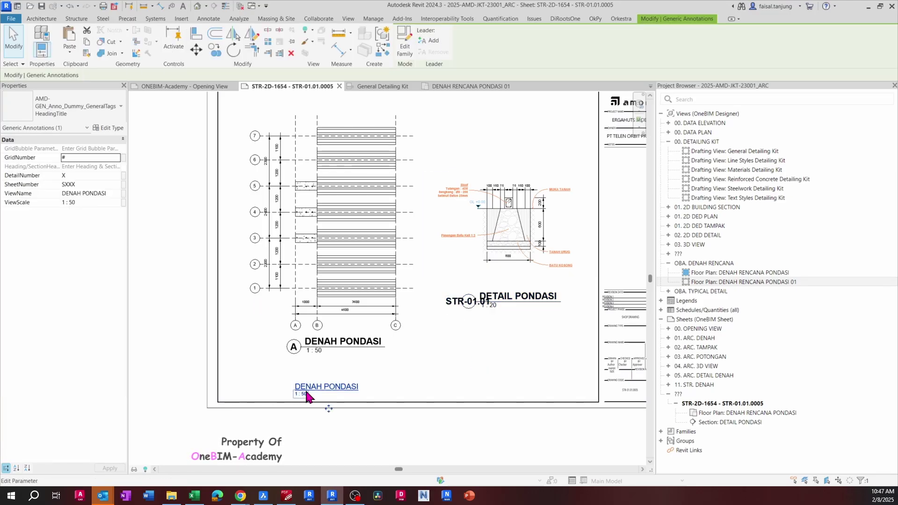
pyautogui.press('Escape')
pyautogui.click(388, 87)
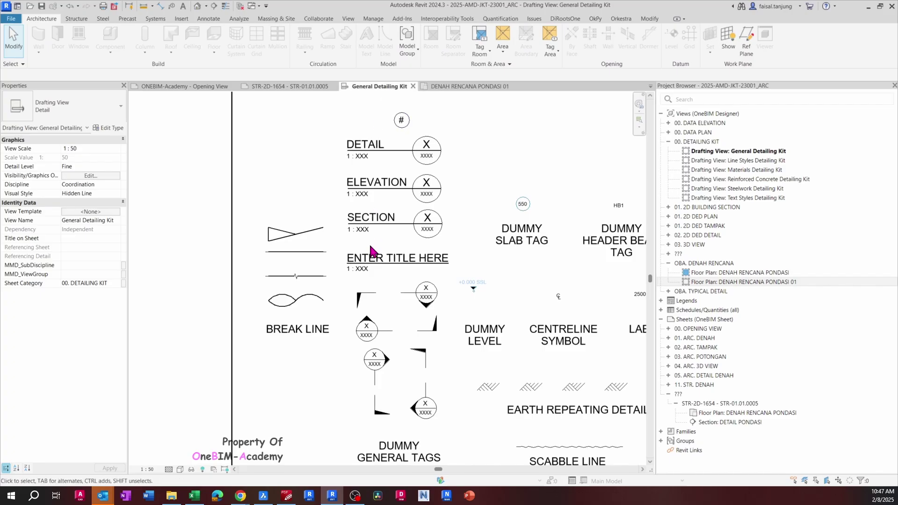
pyautogui.scroll(-2, 370, 253)
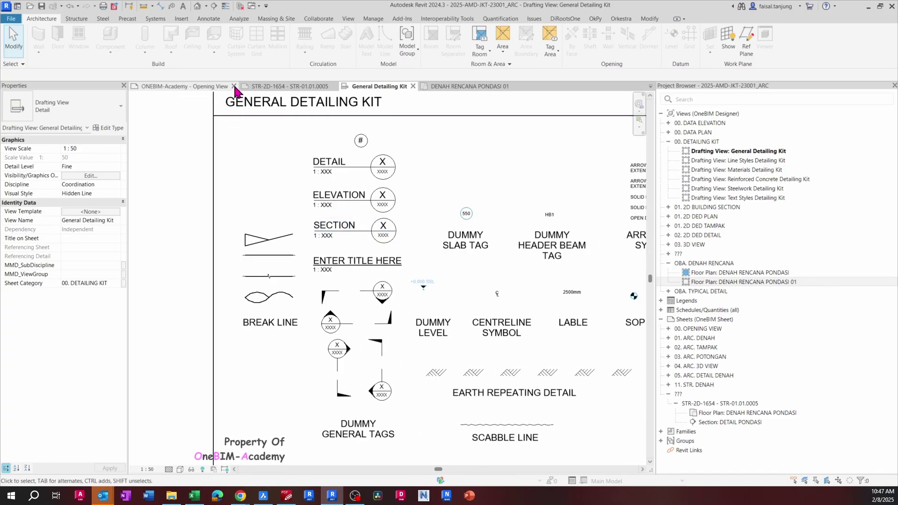
pyautogui.click(262, 86)
pyautogui.scroll(-2, 529, 316)
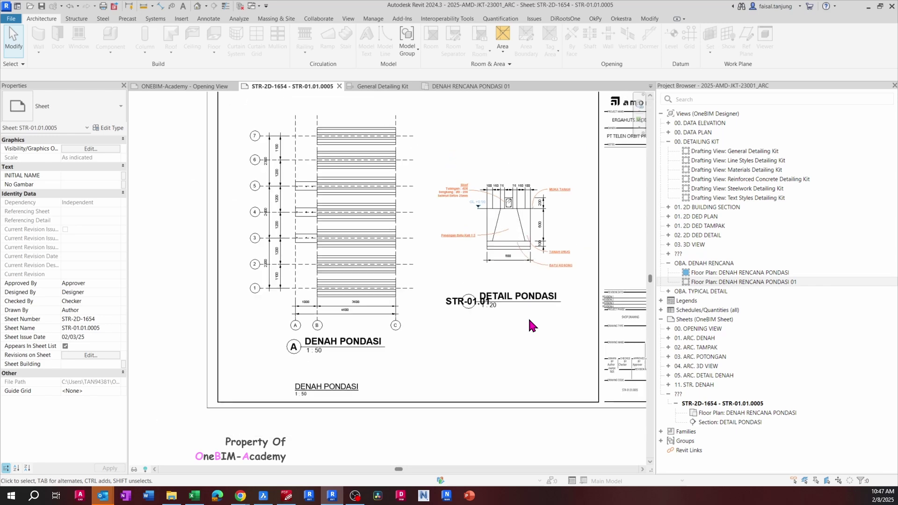
# Copy the DETAIL heading annotation from the General Detailing Kit view and return to the STR-2D-1654 sheet.
pyautogui.click(380, 87)
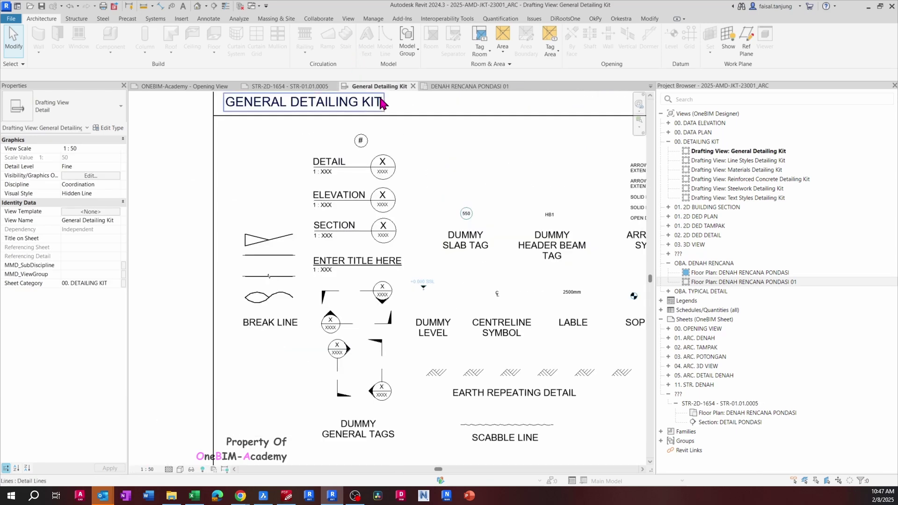
pyautogui.click(341, 167)
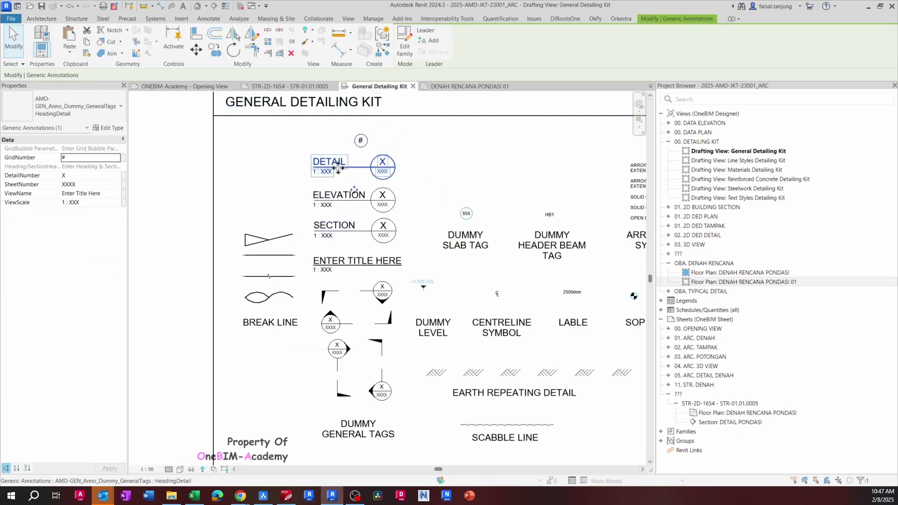
pyautogui.click(260, 86)
# Change the type of the DETAIL PONDASI viewport on the sheet to No Title.
pyautogui.scroll(1, 526, 348)
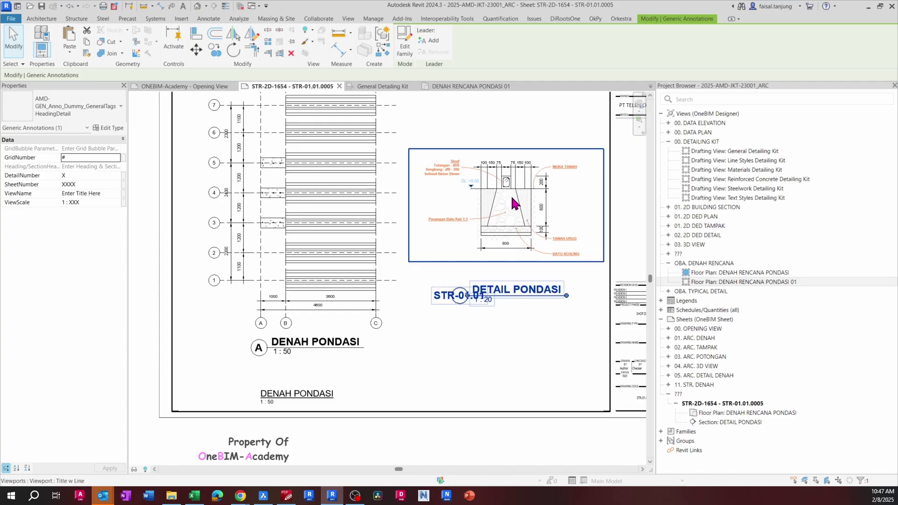
pyautogui.click(515, 200)
pyautogui.click(68, 98)
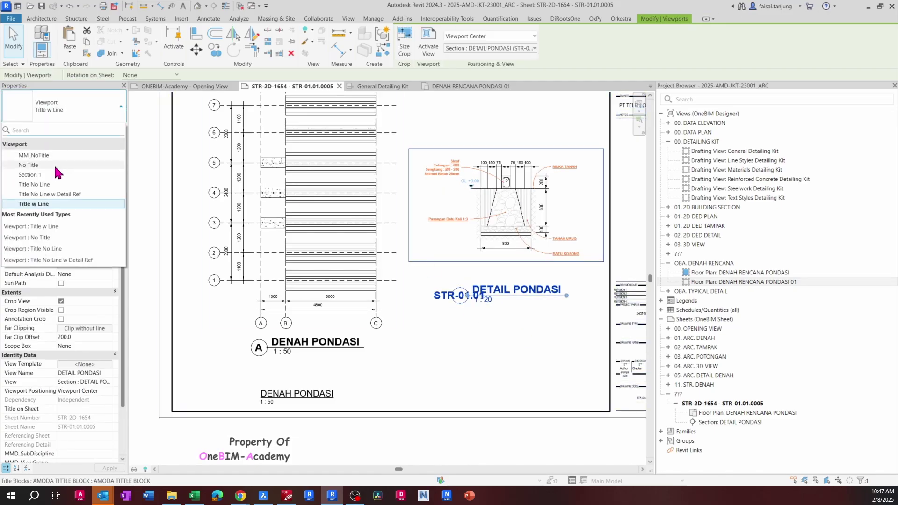
pyautogui.click(55, 156)
# Paste the copied DETAIL heading annotation directly below the foundation detail on the sheet.
pyautogui.click(504, 312)
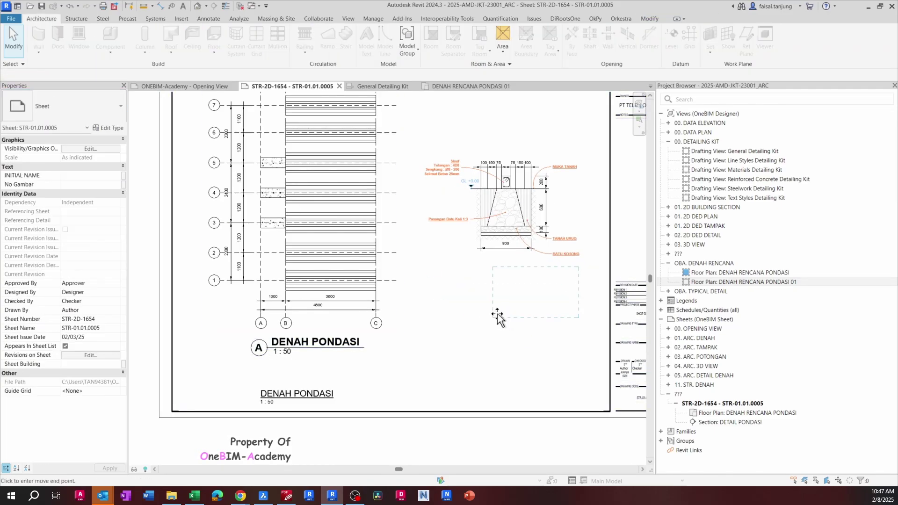
pyautogui.hotkey('ctrl', 'v')
pyautogui.click(481, 297)
# Set the pasted DETAIL heading's sheet number to STR-01.01 and its view scale to 1 : 20.
pyautogui.scroll(1, 523, 271)
pyautogui.doubleClick(557, 276)
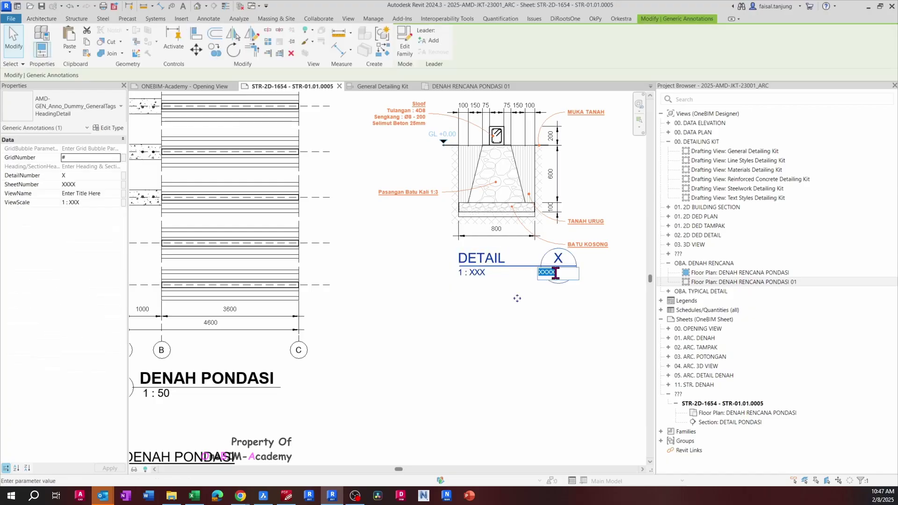
pyautogui.write('STR-01.01')
pyautogui.click(527, 323)
pyautogui.click(515, 296)
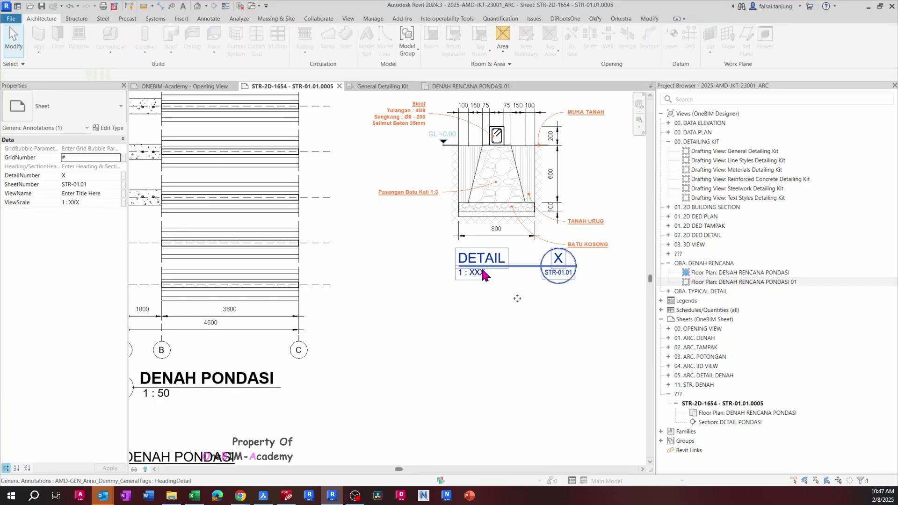
pyautogui.doubleClick(466, 276)
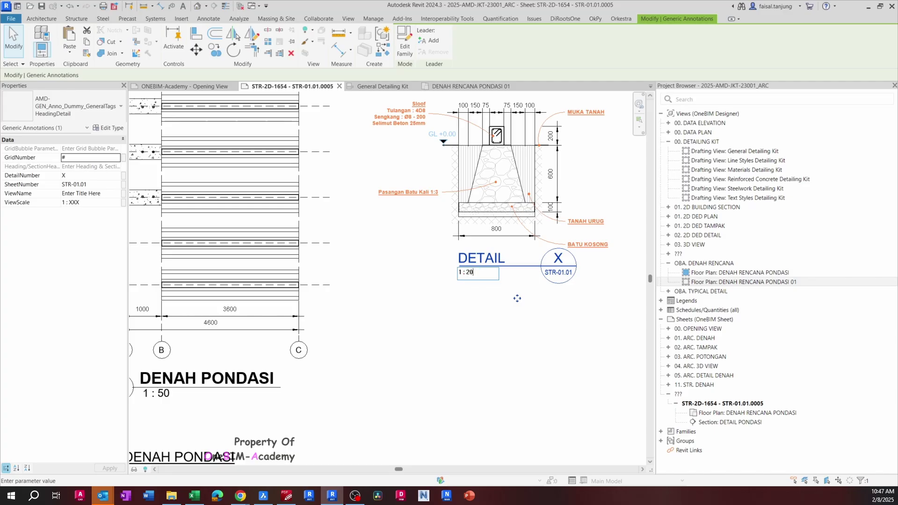
pyautogui.doubleClick(483, 191)
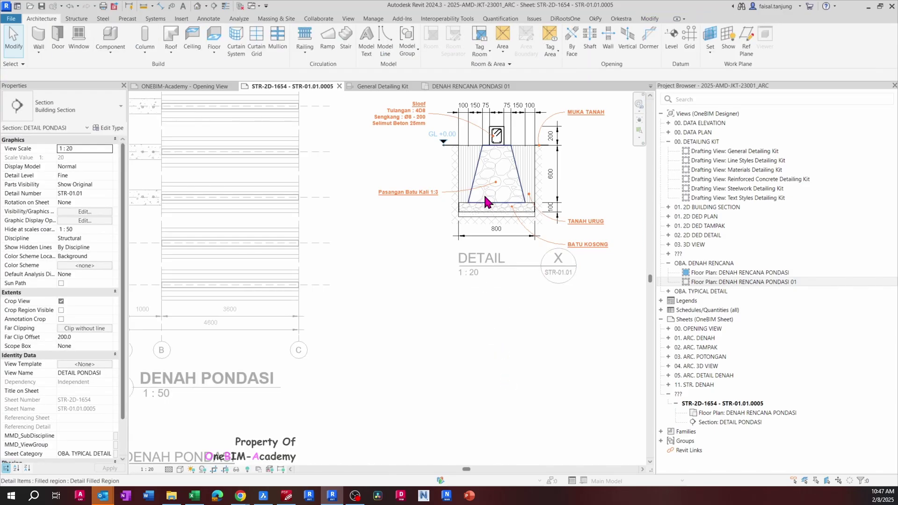
pyautogui.doubleClick(480, 364)
# Replace the X in the DETAIL heading's bubble with detail number 1.
pyautogui.click(556, 265)
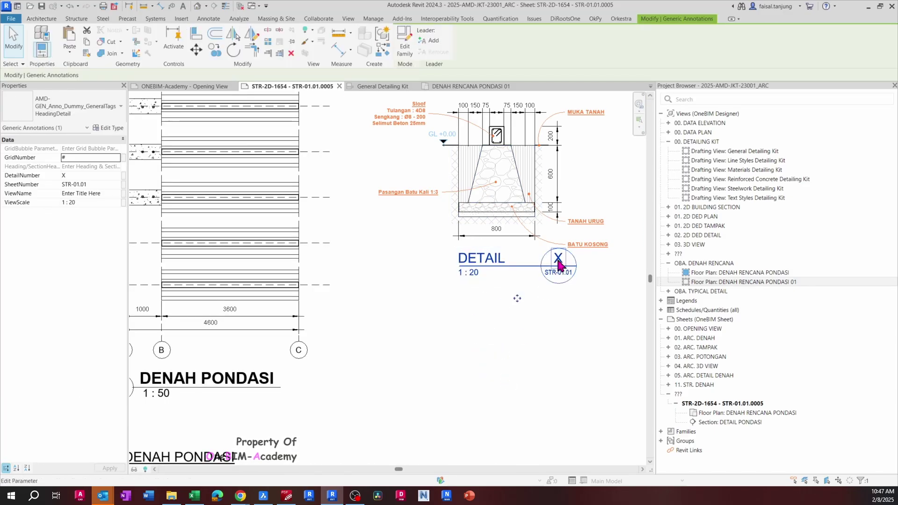
pyautogui.click(557, 258)
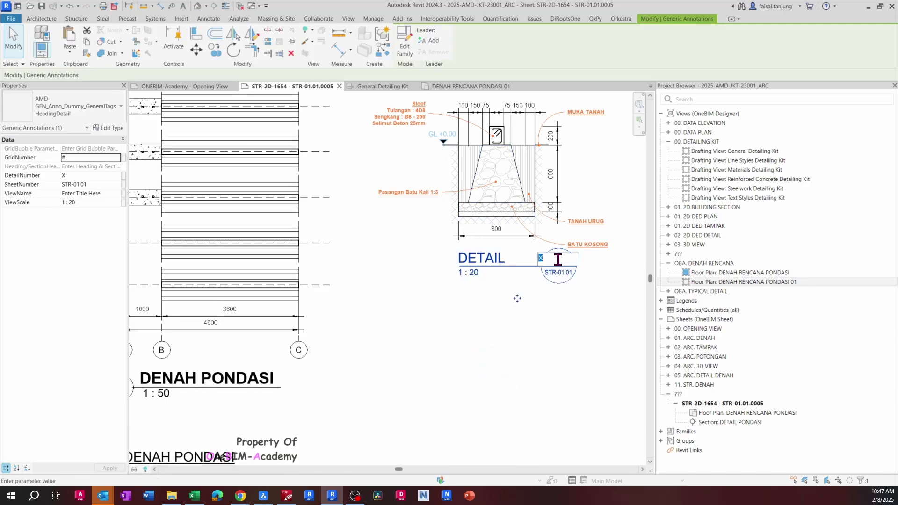
pyautogui.click(563, 384)
pyautogui.click(591, 304)
pyautogui.scroll(-2, 539, 367)
pyautogui.moveTo(535, 374); pyautogui.dragTo(495, 374, button='middle')
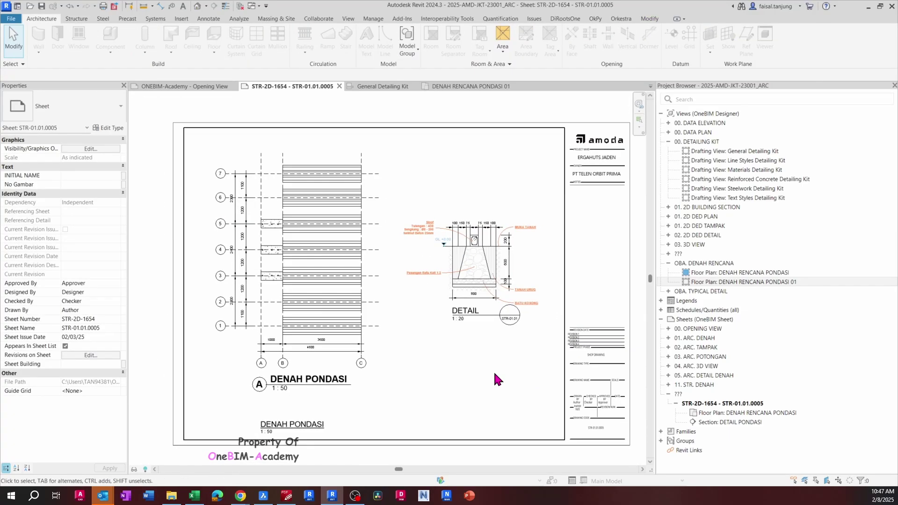
pyautogui.scroll(2, 511, 317)
pyautogui.click(511, 317)
pyautogui.scroll(2, 512, 313)
pyautogui.click(513, 307)
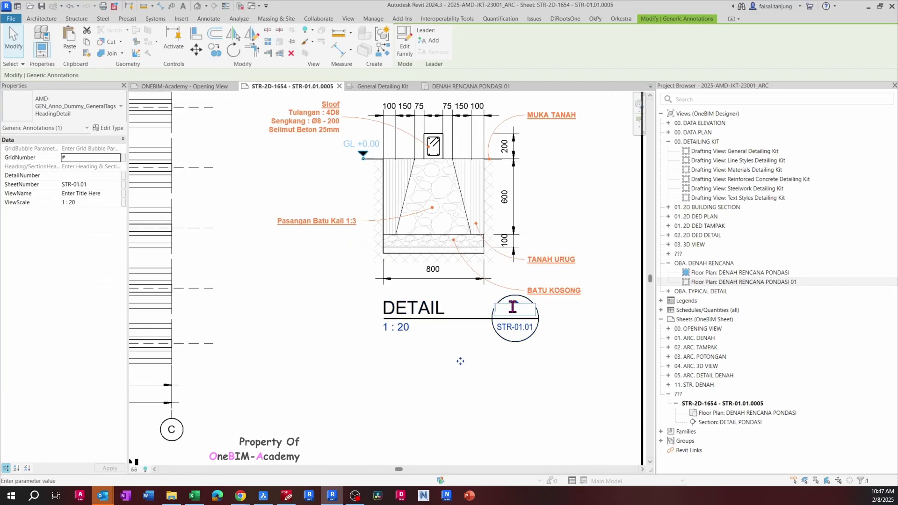
pyautogui.write('1')
pyautogui.press('Return')
pyautogui.click(460, 381)
pyautogui.scroll(-2, 459, 356)
pyautogui.moveTo(439, 367); pyautogui.dragTo(436, 280, button='middle')
pyautogui.scroll(2, 470, 241)
pyautogui.scroll(-2, 417, 290)
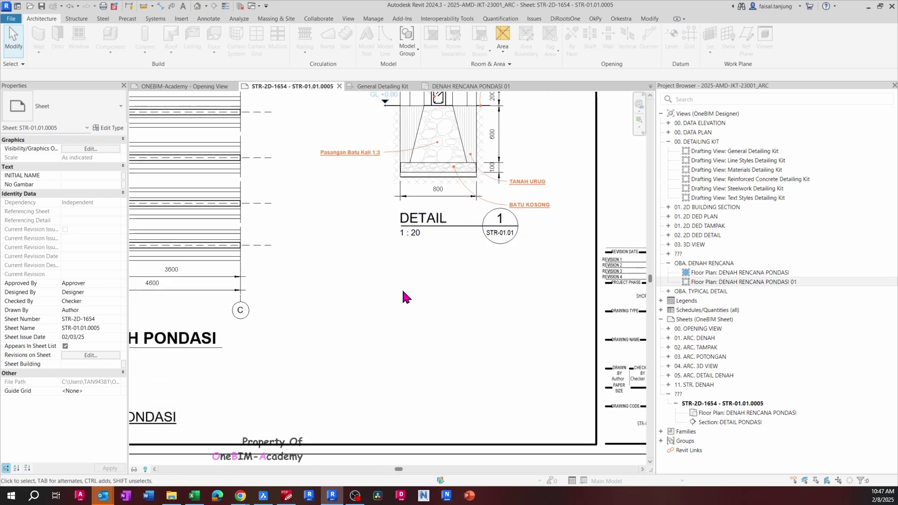
pyautogui.click(425, 176)
pyautogui.click(417, 263)
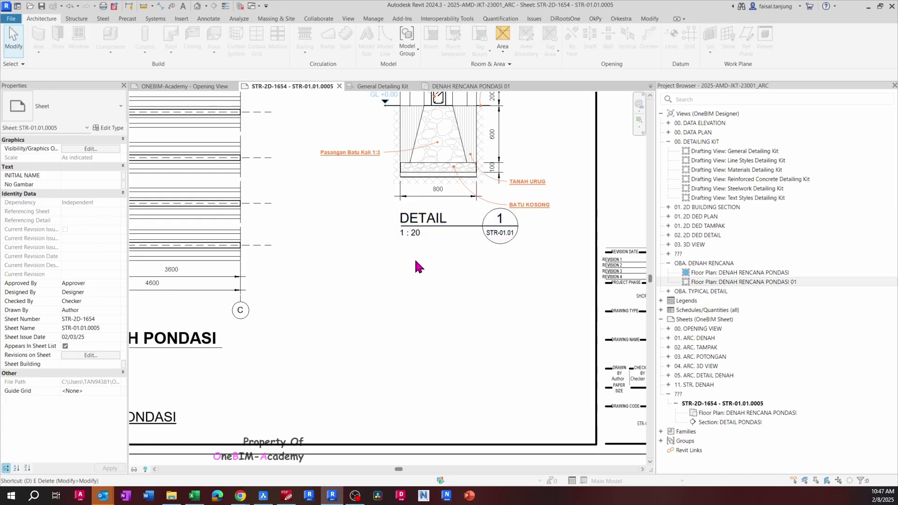
pyautogui.press('d')
pyautogui.press('l')
pyautogui.click(405, 249)
pyautogui.press('Escape')
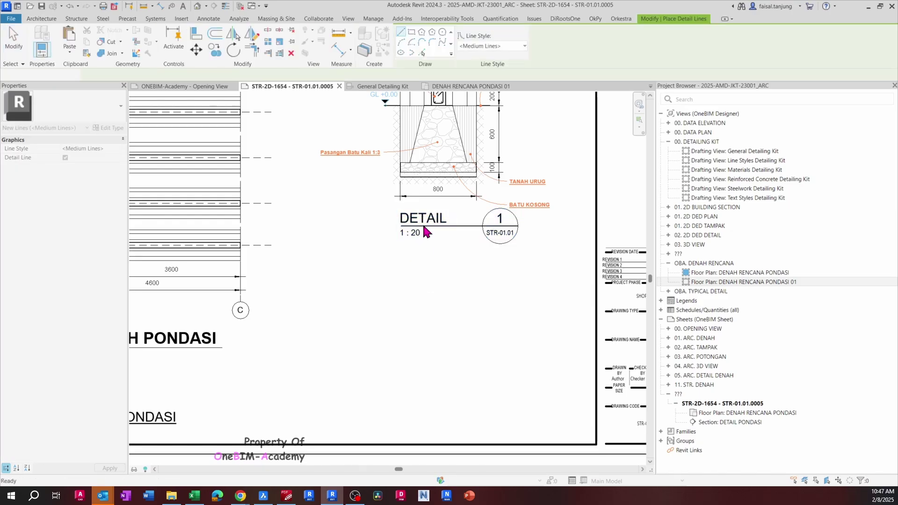
pyautogui.press('Escape')
pyautogui.click(424, 230)
pyautogui.click(410, 255)
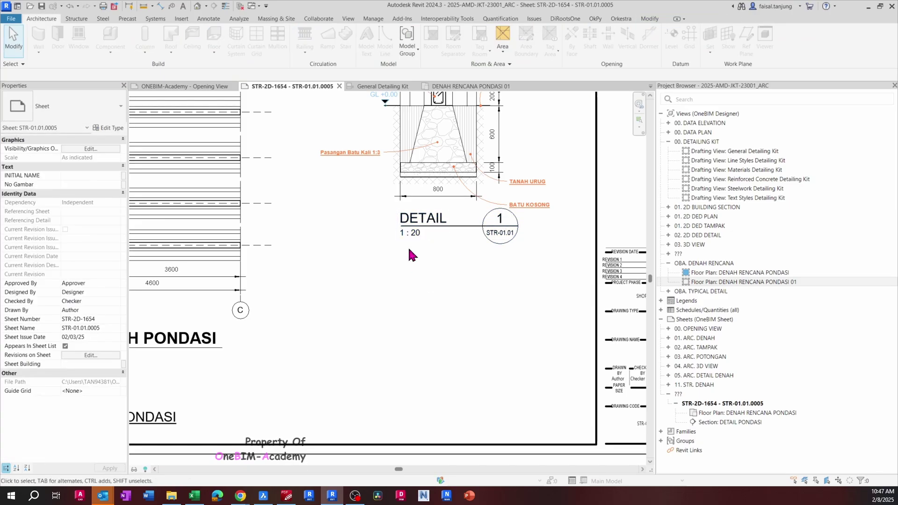
# Draw a horizontal detail line about 60 mm long below the DETAIL heading, with a circle centred on it near its right end.
pyautogui.press('d')
pyautogui.press('l')
pyautogui.click(396, 272)
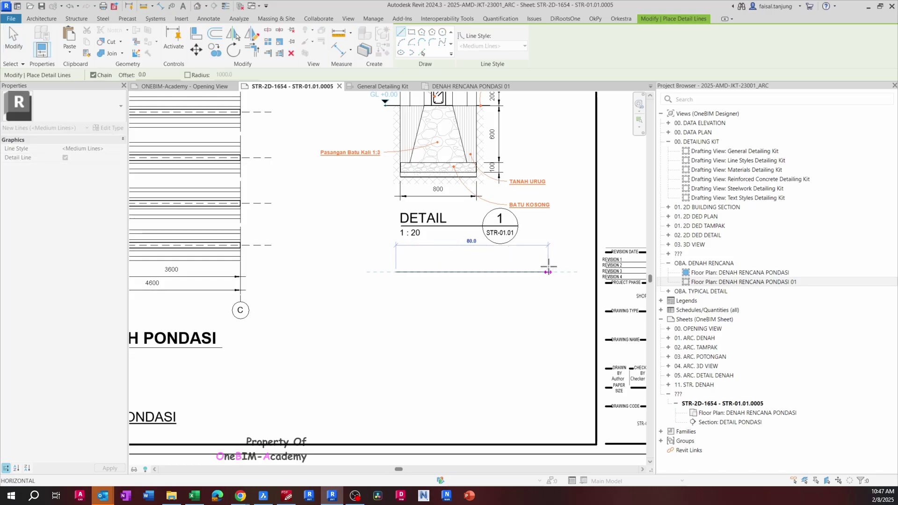
pyautogui.click(548, 272)
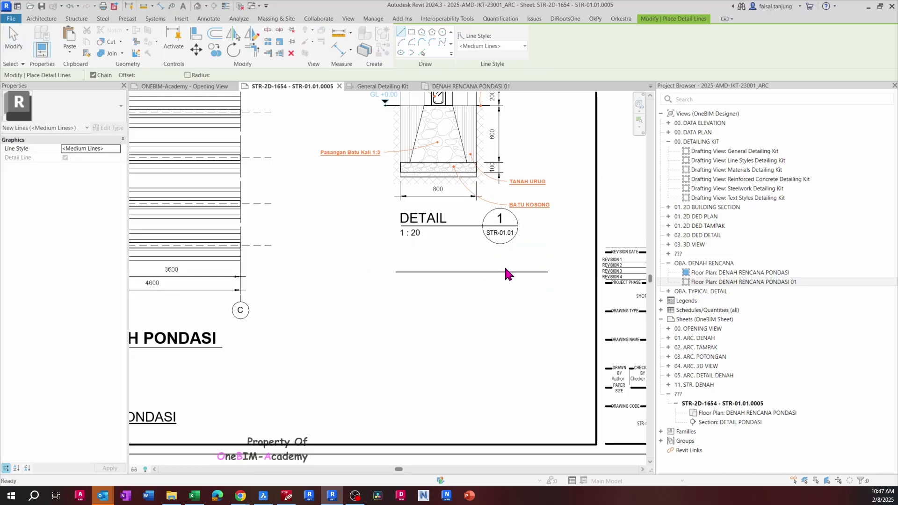
pyautogui.click(442, 31)
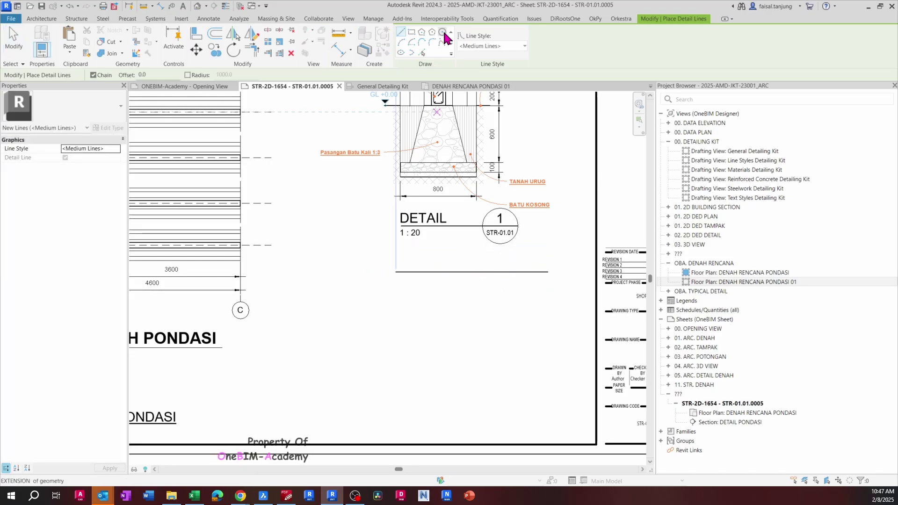
pyautogui.click(516, 271)
pyautogui.click(520, 291)
pyautogui.press('Escape')
pyautogui.press('Escape')
# Delete the hand-drawn detail line and circle below the DETAIL heading.
pyautogui.moveTo(559, 311); pyautogui.dragTo(362, 260)
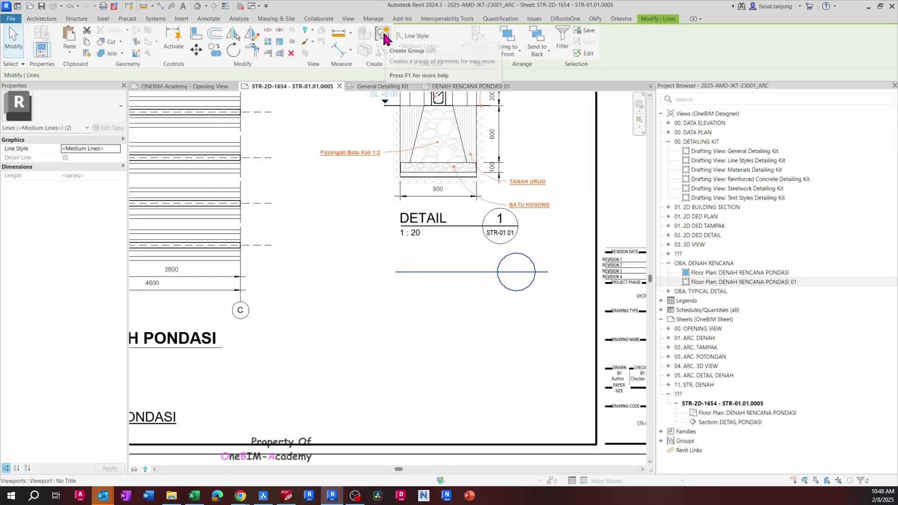
pyautogui.click(559, 304)
pyautogui.scroll(1, 560, 304)
pyautogui.moveTo(557, 300); pyautogui.dragTo(456, 258)
pyautogui.moveTo(456, 258); pyautogui.dragTo(468, 257, button='middle')
pyautogui.press('Delete')
# Move the underlined dummy DENAH PONDASI heading up to just below the DENAH PONDASI viewport title.
pyautogui.scroll(-1, 469, 257)
pyautogui.scroll(-3, 470, 263)
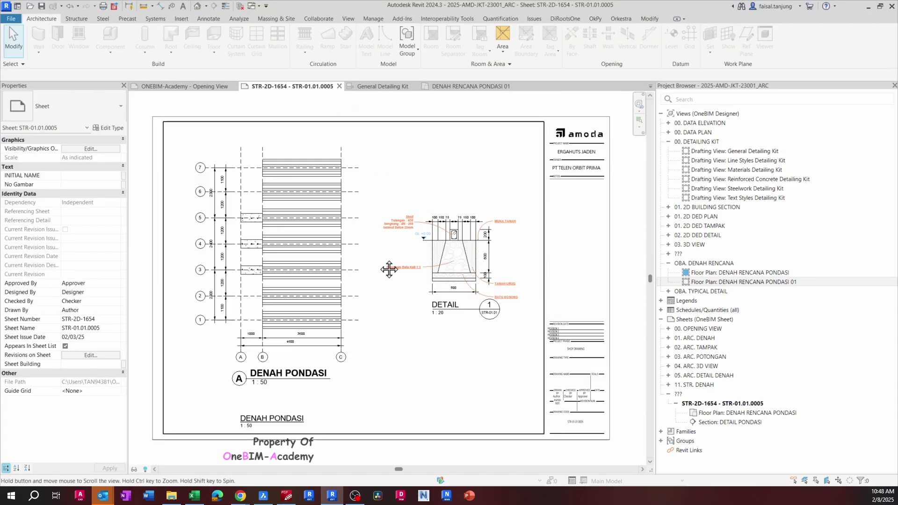
pyautogui.click(246, 421)
pyautogui.scroll(2, 257, 423)
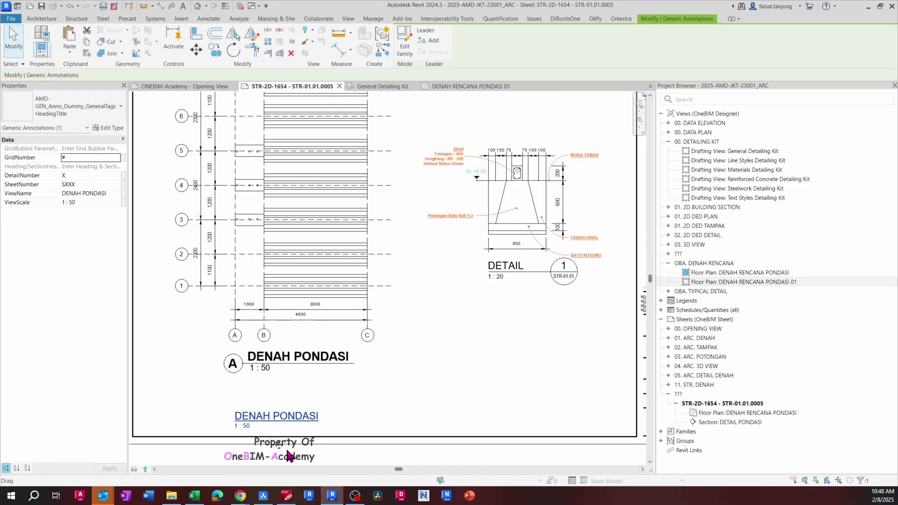
pyautogui.moveTo(280, 446); pyautogui.dragTo(281, 417)
pyautogui.click(349, 391)
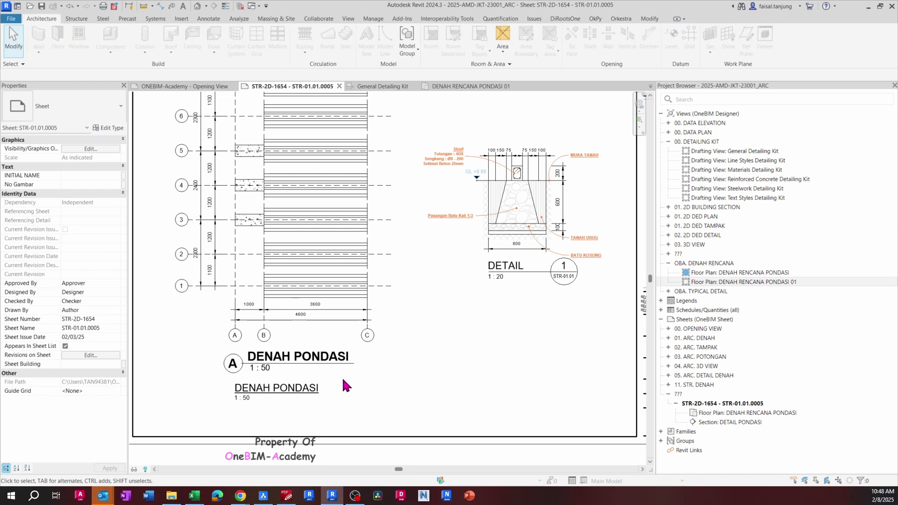
# Switch to PDF-XChange Editor and examine the Layout Plan and Floor Plan page that follows the foundation drawing.
pyautogui.scroll(-1, 336, 367)
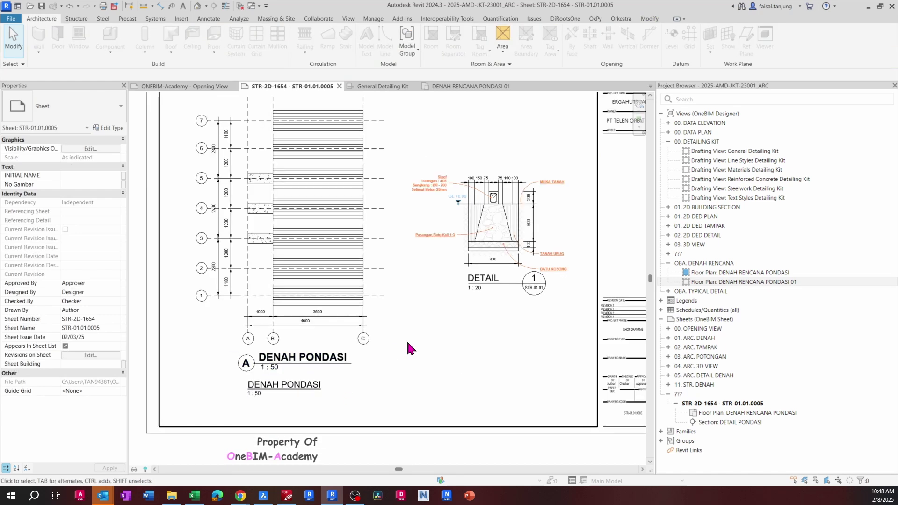
pyautogui.scroll(-2, 408, 343)
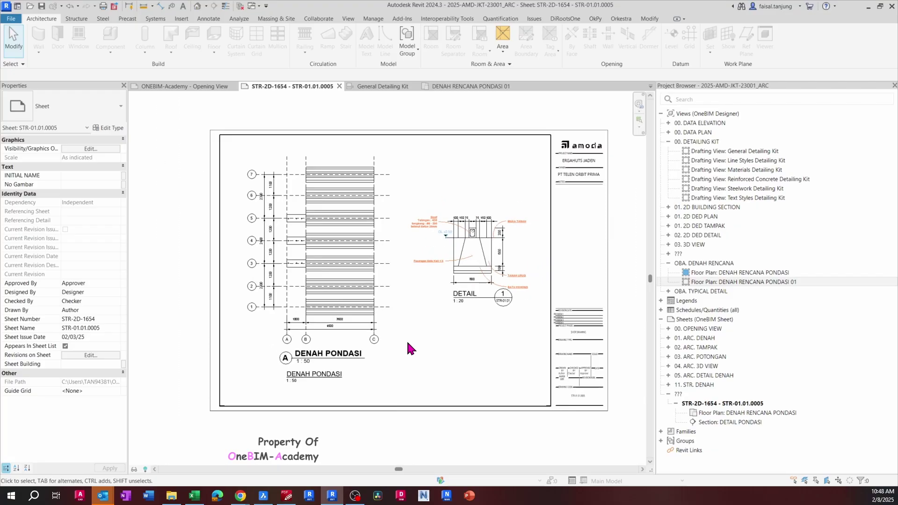
pyautogui.moveTo(408, 343); pyautogui.dragTo(418, 353, button='middle')
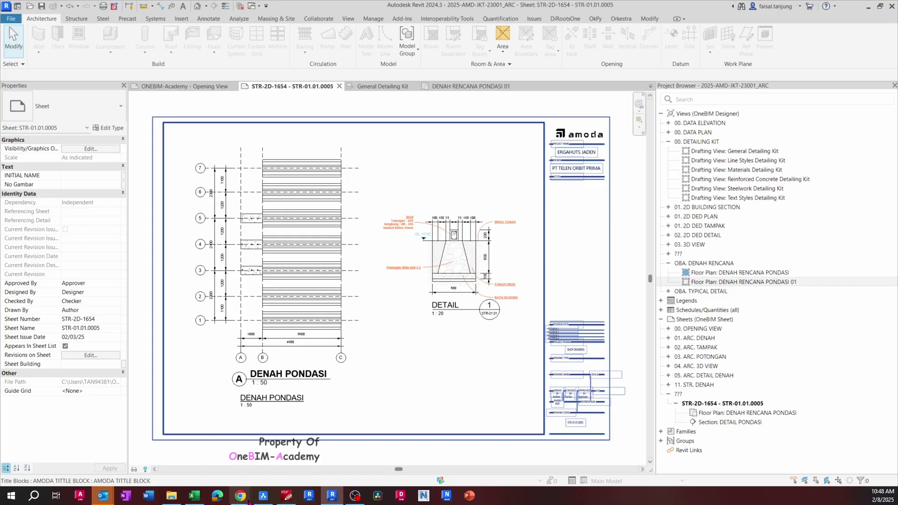
pyautogui.click(286, 496)
pyautogui.keyDown('ctrl'); pyautogui.scroll(-5, 431, 301); pyautogui.keyUp('ctrl')
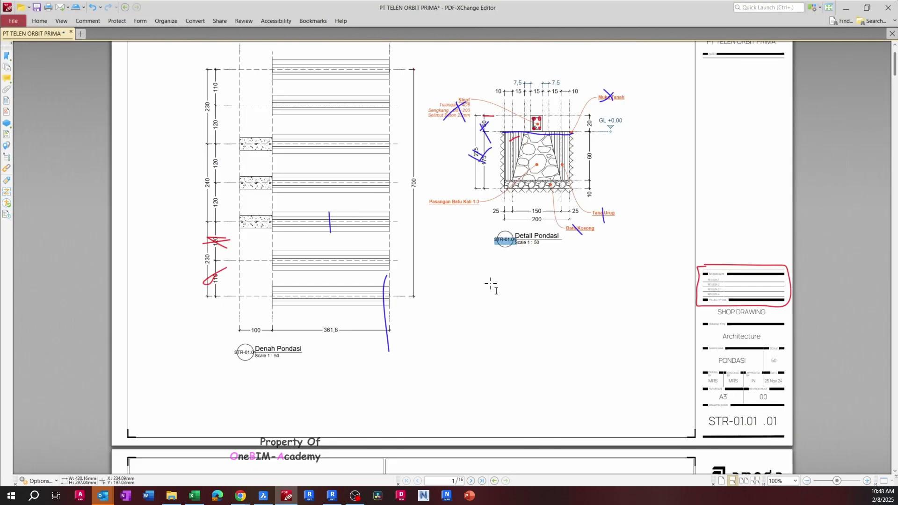
pyautogui.scroll(-5, 490, 284)
pyautogui.keyDown('ctrl'); pyautogui.scroll(2, 457, 334); pyautogui.keyUp('ctrl')
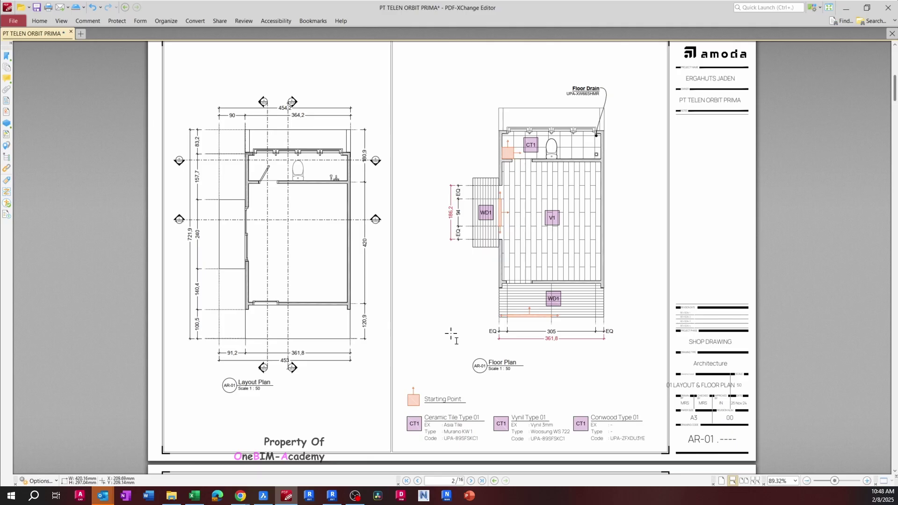
# Switch back to Revit and create a new sheet with the AMODA TITTLE BLOCK titleblock.
pyautogui.hotkey('alt', 'Tab')
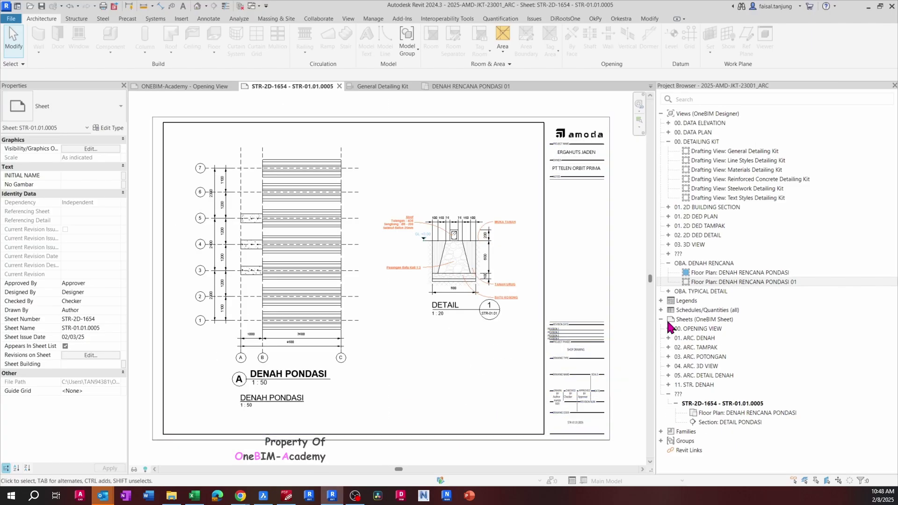
pyautogui.click(708, 319)
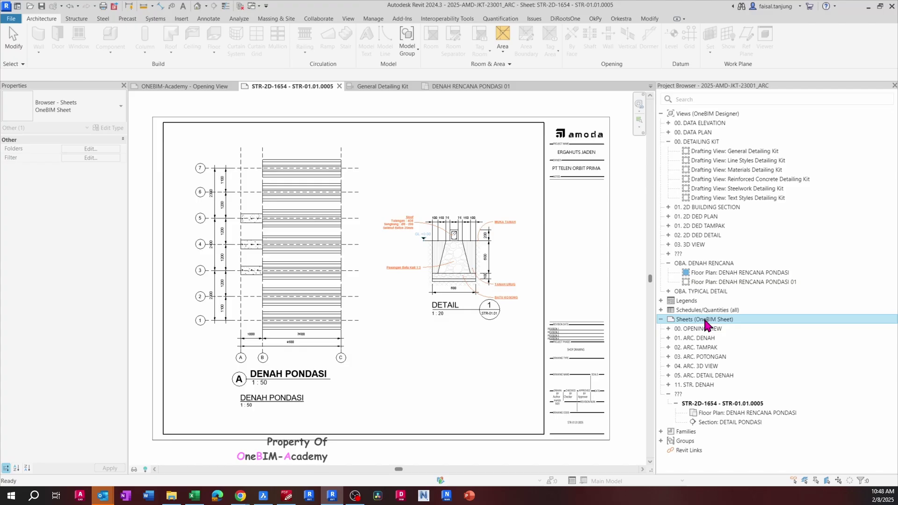
pyautogui.rightClick(705, 320)
pyautogui.click(738, 329)
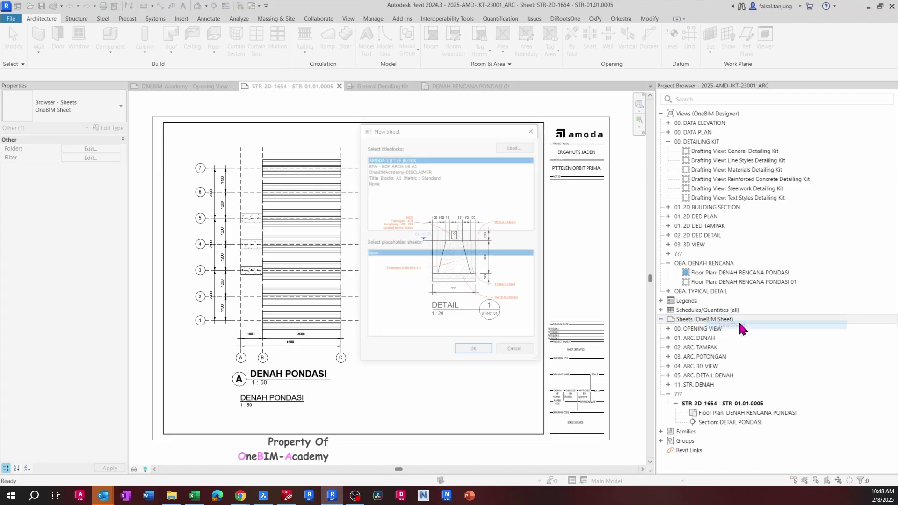
pyautogui.click(473, 351)
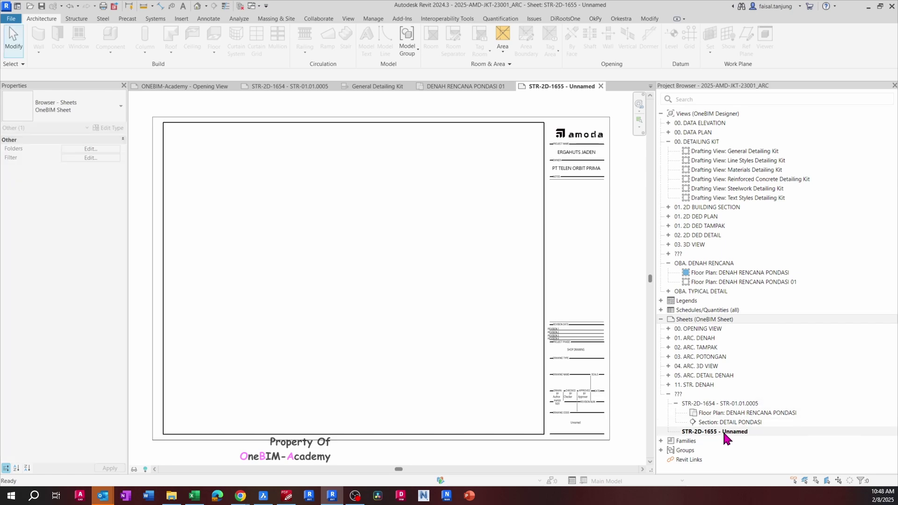
# Switch to PDF-XChange Editor and copy the drawing code AR-01 .---- from the Layout & Floor Plan page's title block.
pyautogui.scroll(5, 575, 421)
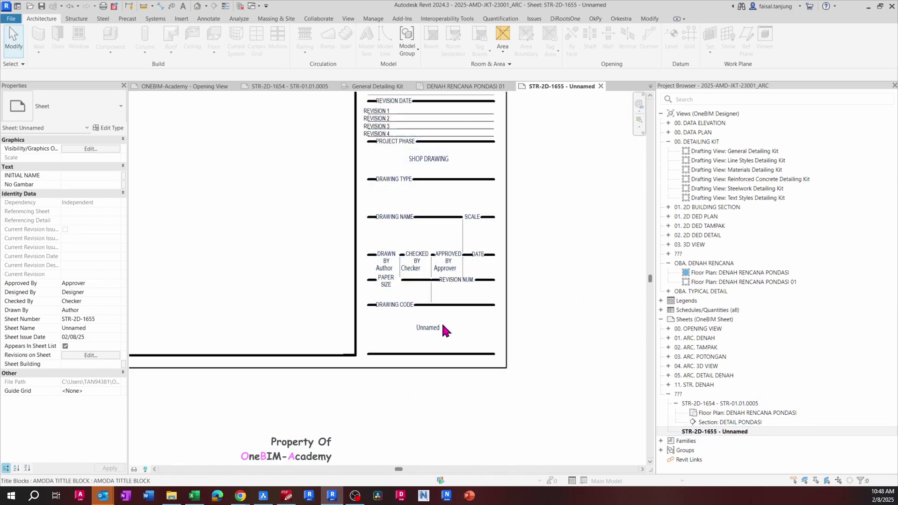
pyautogui.hotkey('alt', 'Tab')
pyautogui.keyDown('ctrl'); pyautogui.scroll(2, 721, 435); pyautogui.keyUp('ctrl')
pyautogui.scroll(-1, 811, 442)
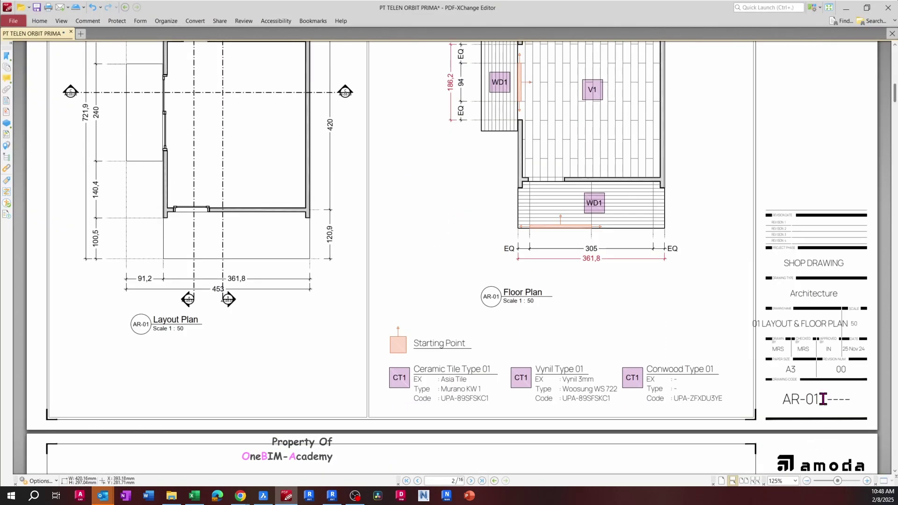
pyautogui.moveTo(863, 401); pyautogui.dragTo(771, 403)
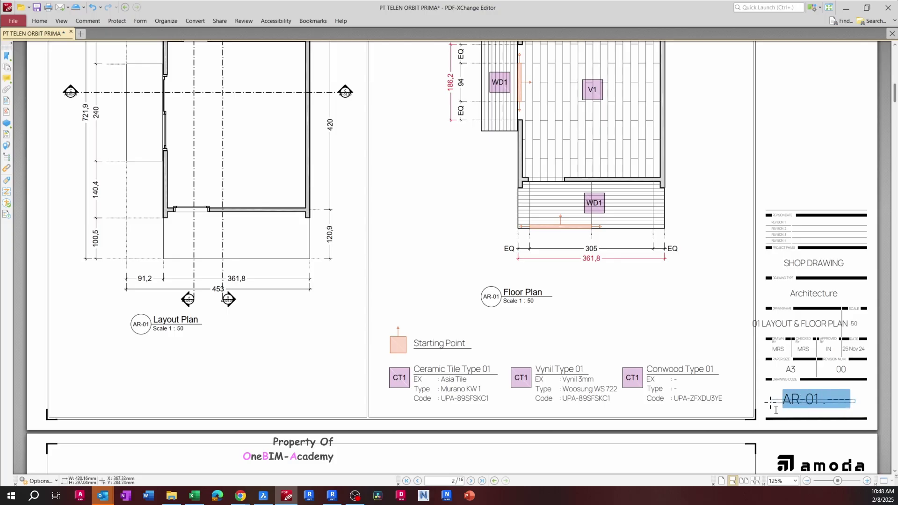
# Switch back to Revit and replace the Unnamed drawing code in the new sheet's title block with AR-01 .----.
pyautogui.hotkey('alt', 'Tab')
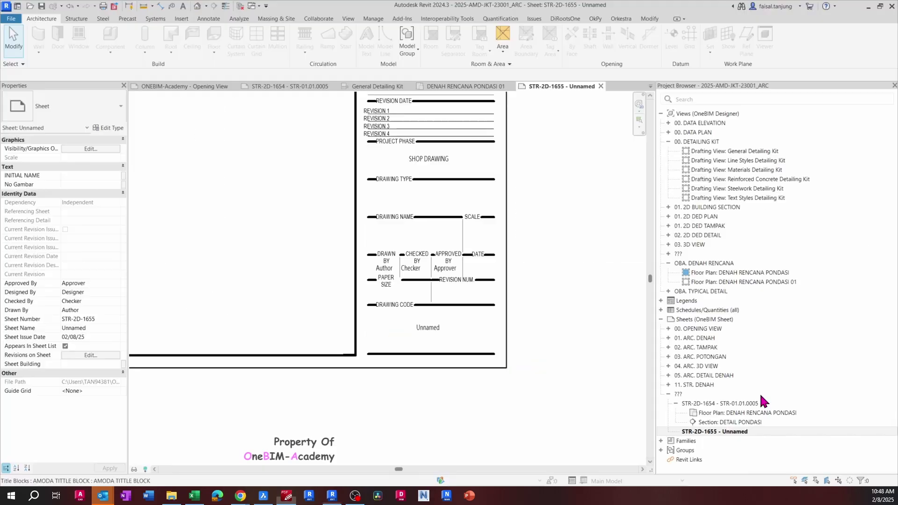
pyautogui.click(427, 327)
pyautogui.click(423, 327)
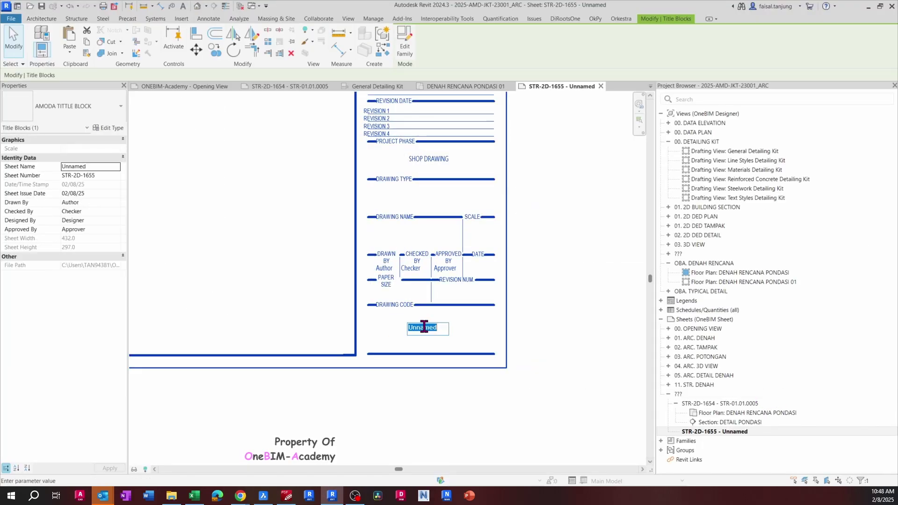
pyautogui.click(470, 374)
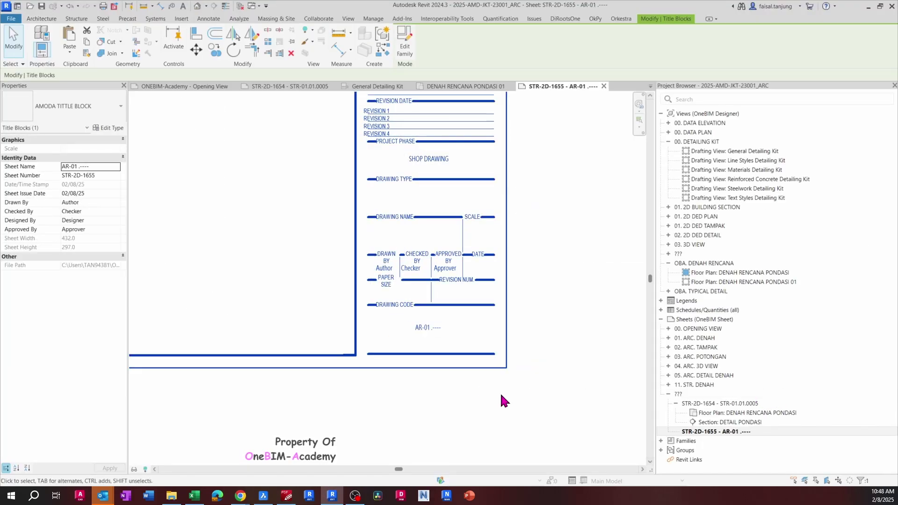
# Set the Sheet Building of sheets STR-2D-1654 and STR-2D-1655 to AMD. GAMBAR DENAH and expand that group in the Project Browser.
pyautogui.click(702, 403)
pyautogui.click(676, 403)
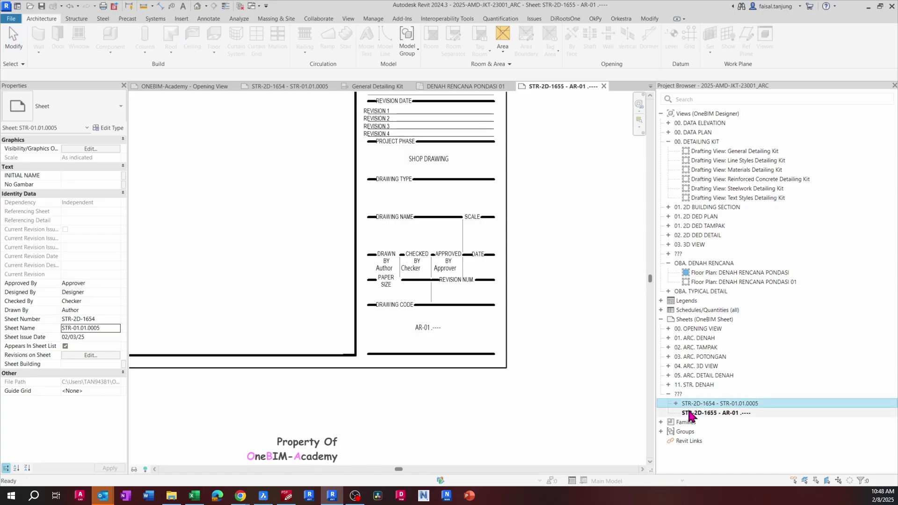
pyautogui.click(690, 413)
pyautogui.click(576, 401)
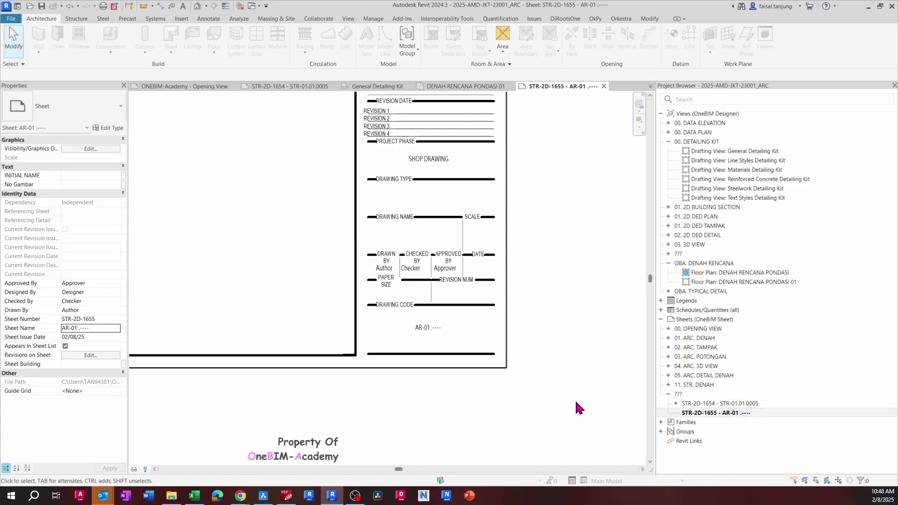
pyautogui.scroll(-3, 576, 401)
pyautogui.middleClick(576, 401)
pyautogui.middleClick(576, 401)
pyautogui.click(724, 403)
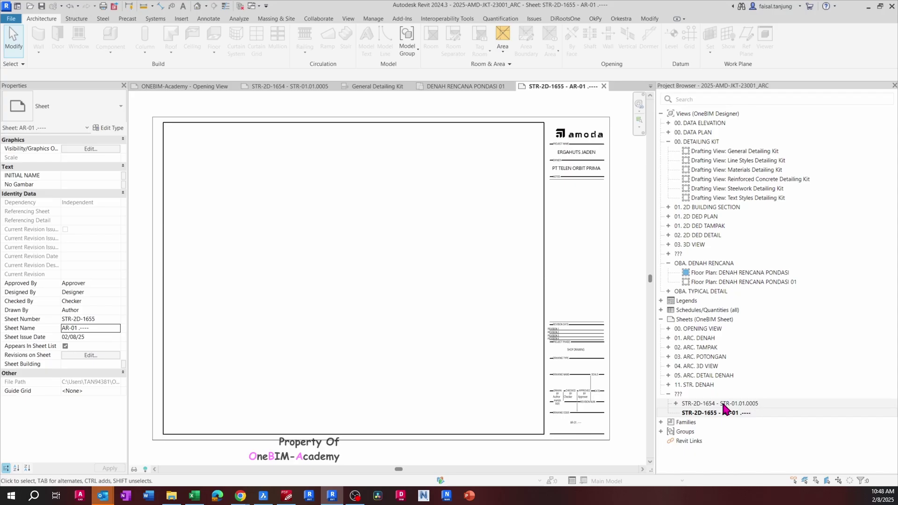
pyautogui.keyDown('shift'); pyautogui.click(726, 413); pyautogui.keyUp('shift')
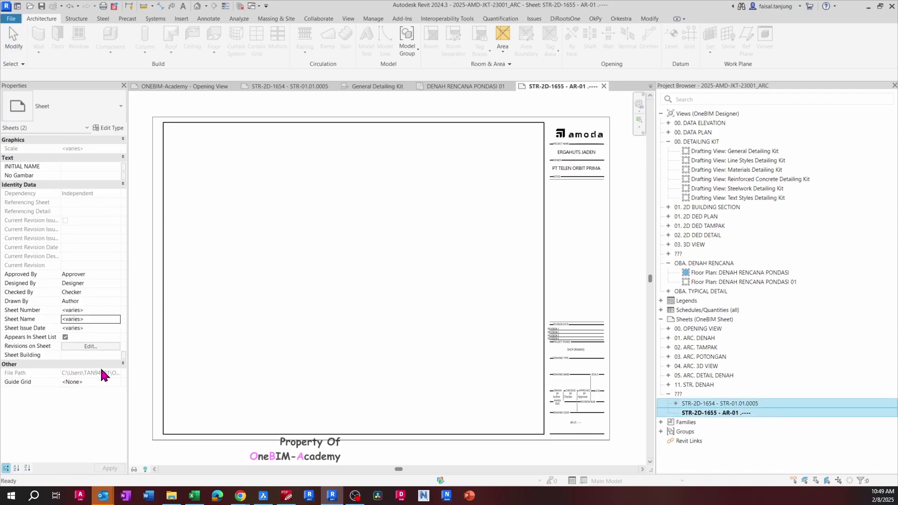
pyautogui.click(93, 355)
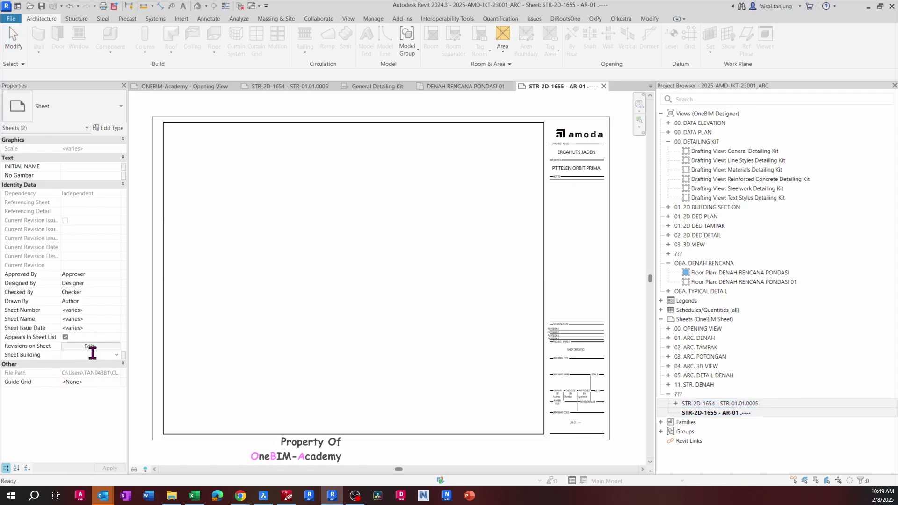
pyautogui.write('OB')
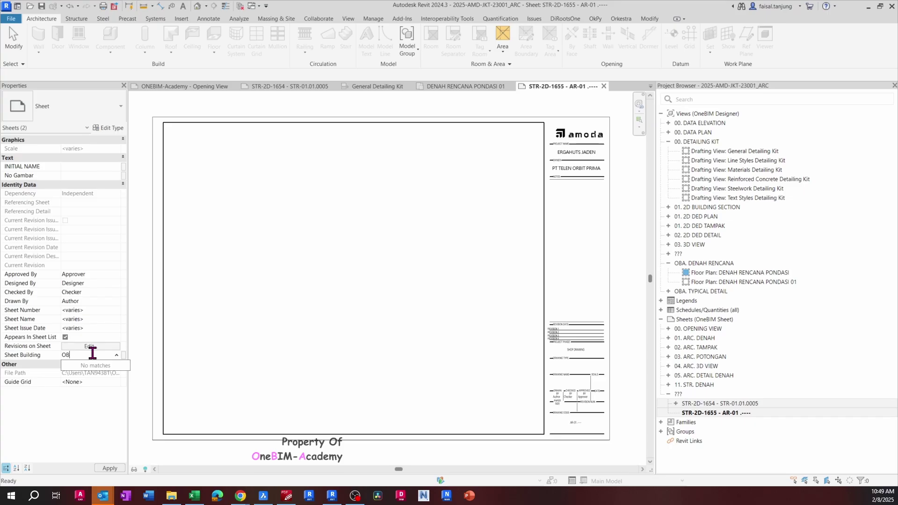
pyautogui.press('BackSpace')
pyautogui.press('BackSpace')
pyautogui.write('AM')
pyautogui.write('DENAH')
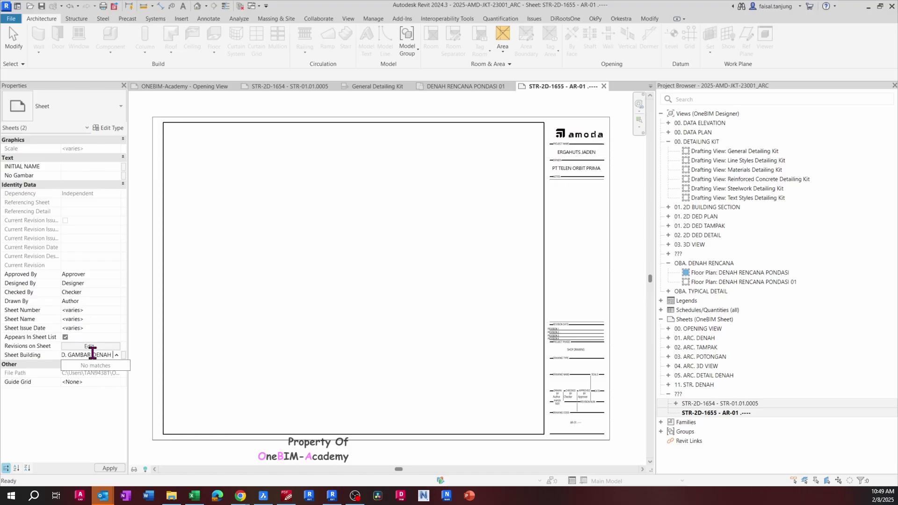
pyautogui.press('Return')
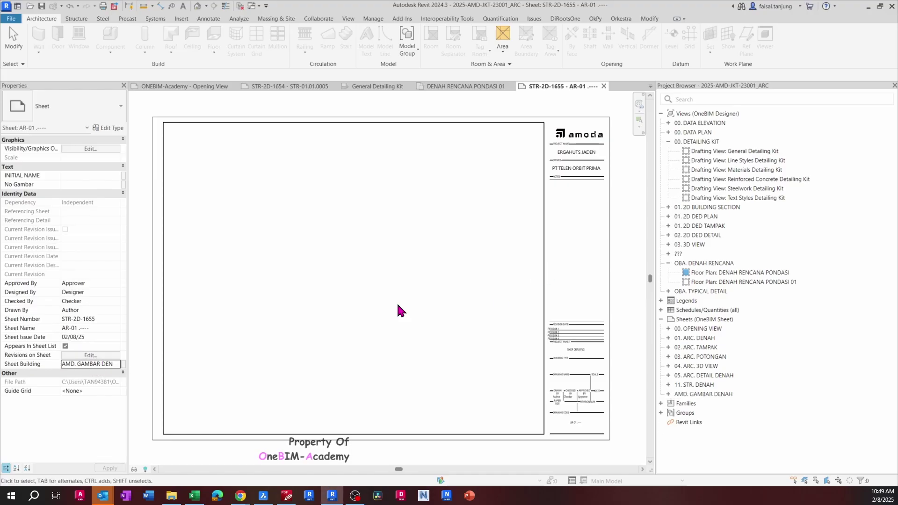
pyautogui.doubleClick(719, 395)
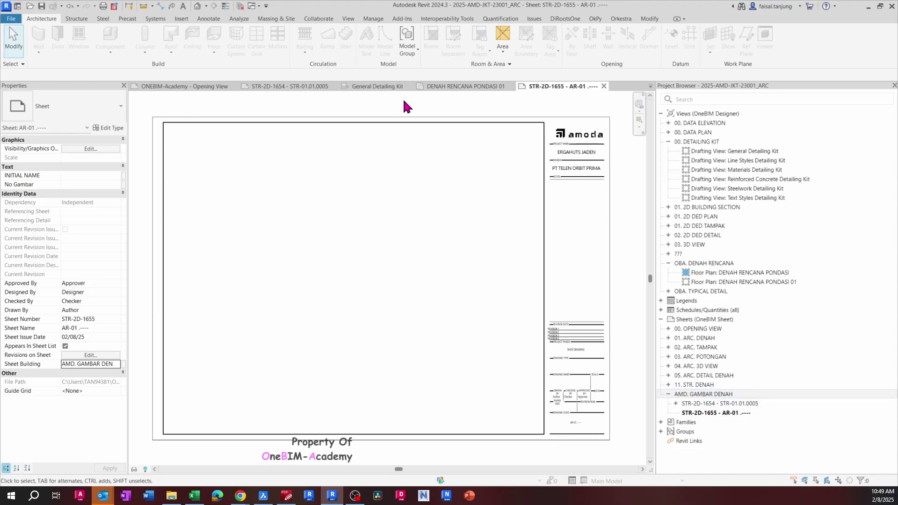
# Locate the placed foundation viewport's view in the Project Browser and delete the unused DENAH RENCANA PONDASI 01 floor plan.
pyautogui.click(439, 87)
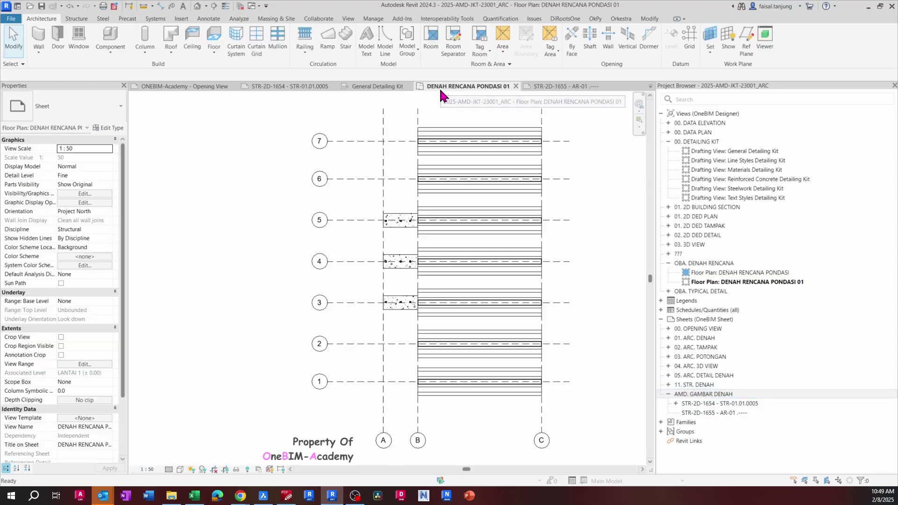
pyautogui.click(516, 86)
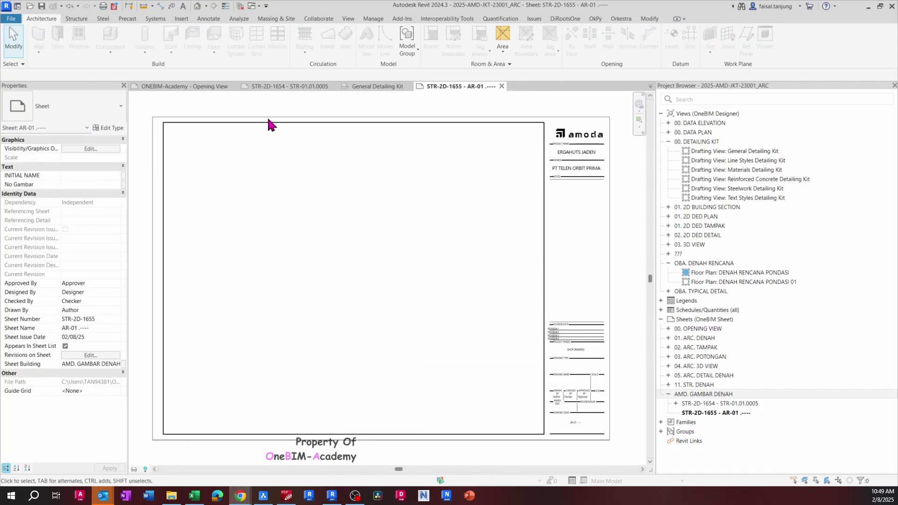
pyautogui.click(285, 87)
pyautogui.click(320, 213)
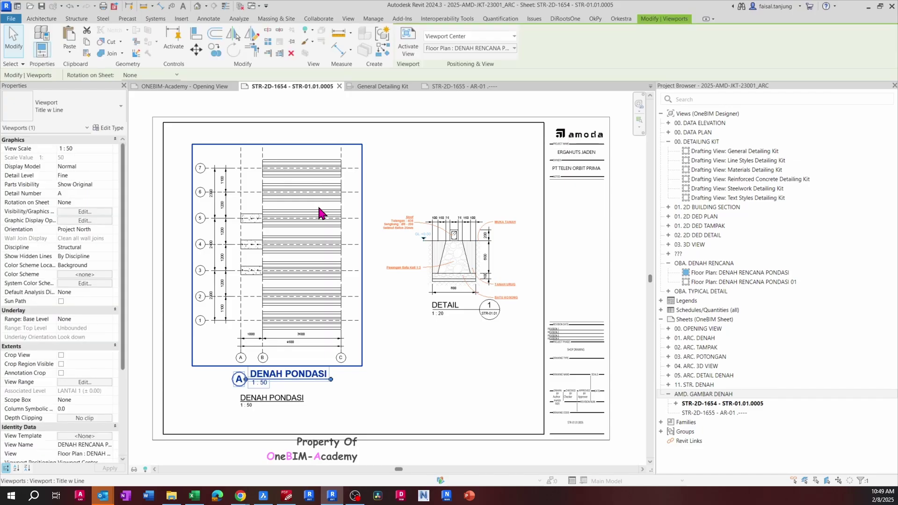
pyautogui.rightClick(318, 207)
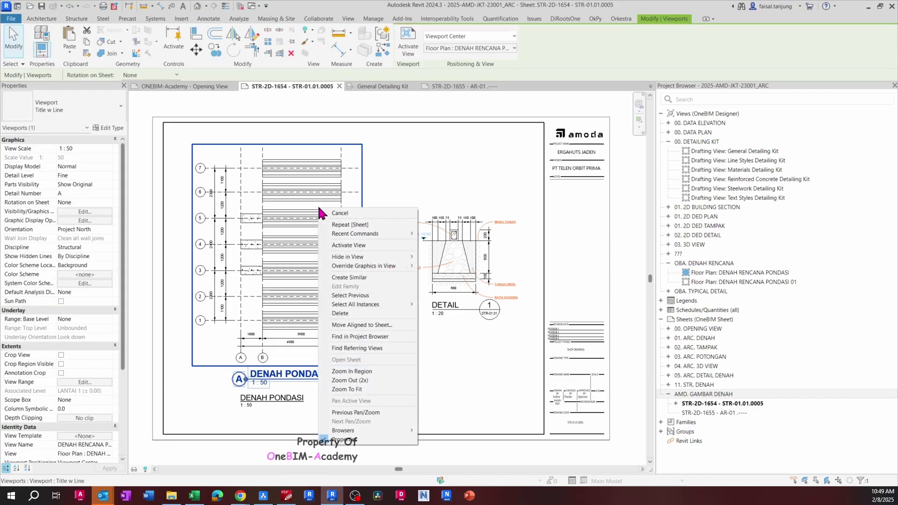
pyautogui.click(374, 337)
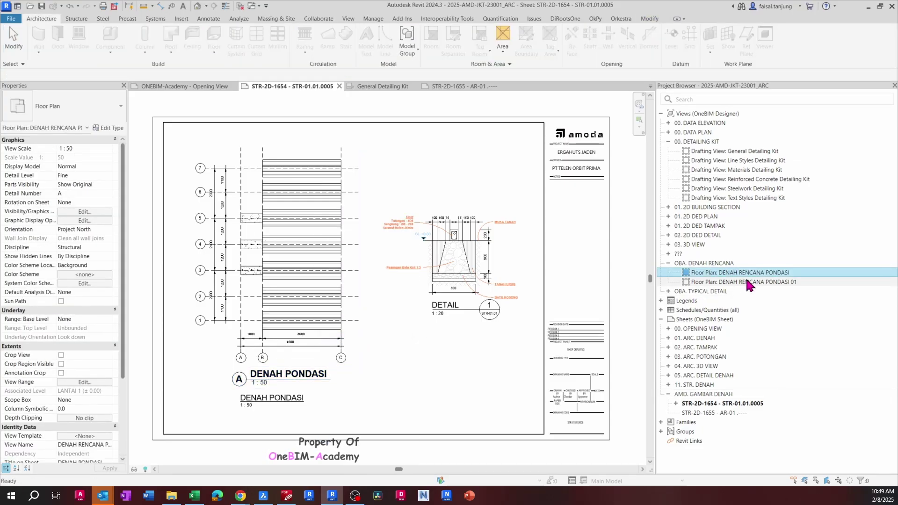
pyautogui.rightClick(747, 283)
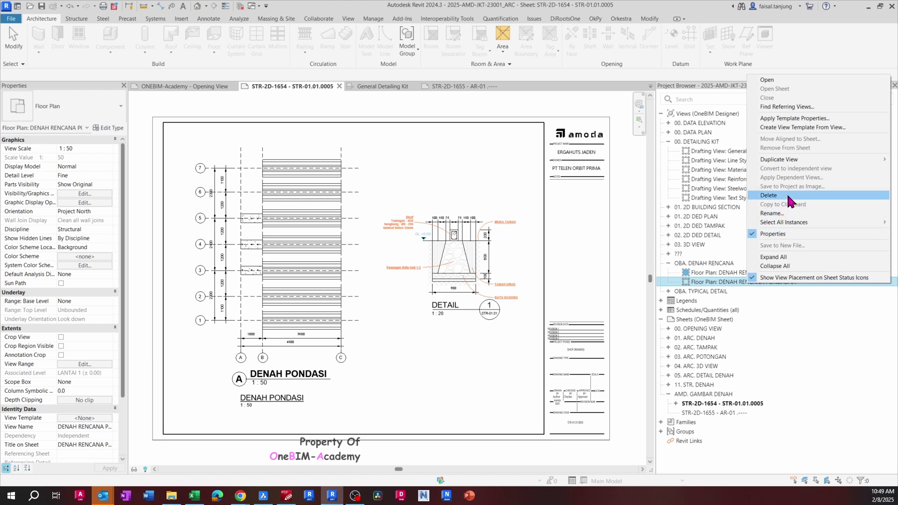
pyautogui.click(789, 196)
# Return to sheet STR-2D-1655 and expand the 00. DATA PLAN view group in the Project Browser.
pyautogui.click(445, 87)
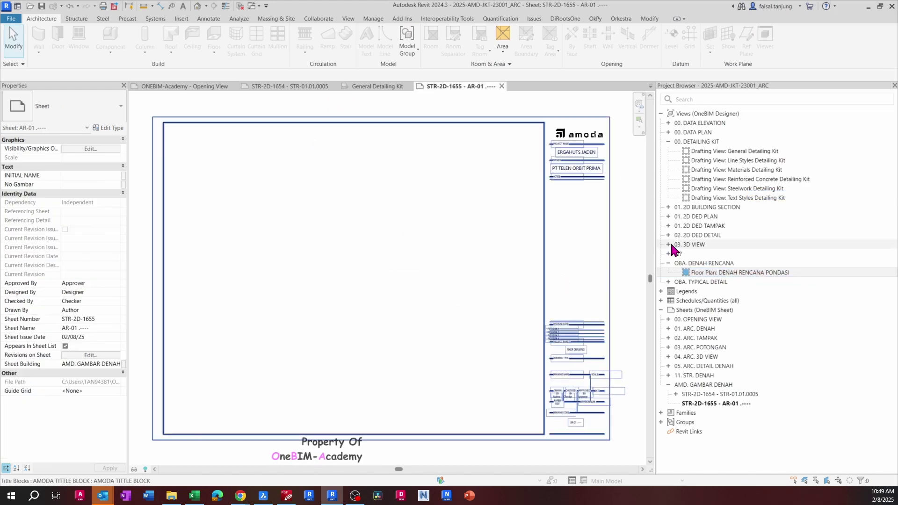
pyautogui.click(702, 131)
pyautogui.doubleClick(702, 132)
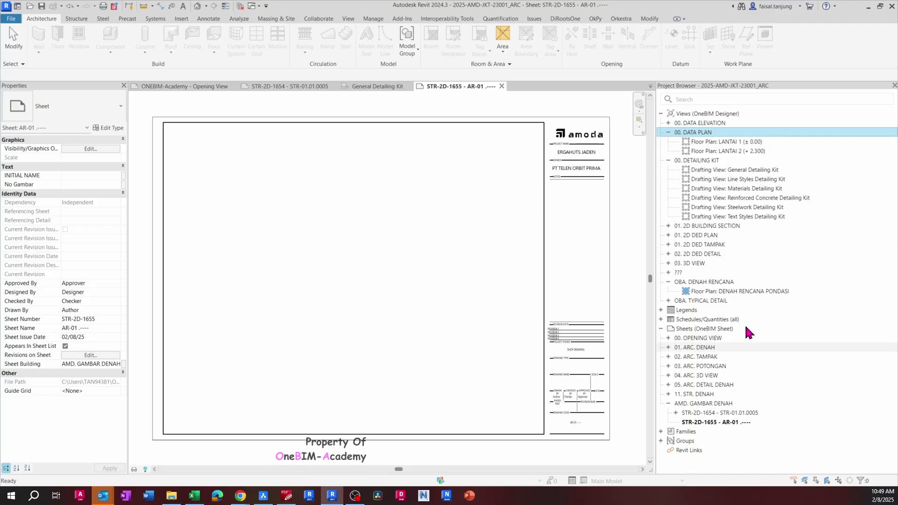
# Try duplicating the DENAH RENCANA PONDASI floor plan with detailing and delete the copy.
pyautogui.click(749, 291)
pyautogui.rightClick(750, 291)
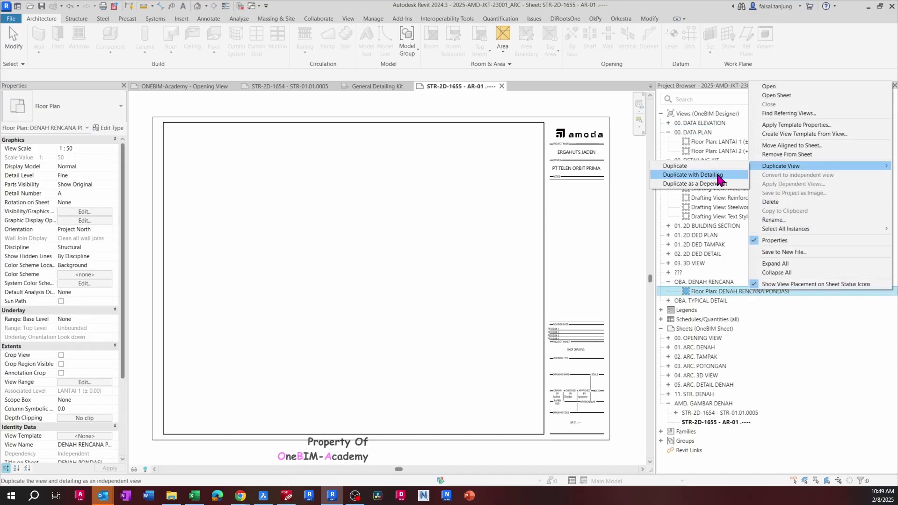
pyautogui.click(717, 175)
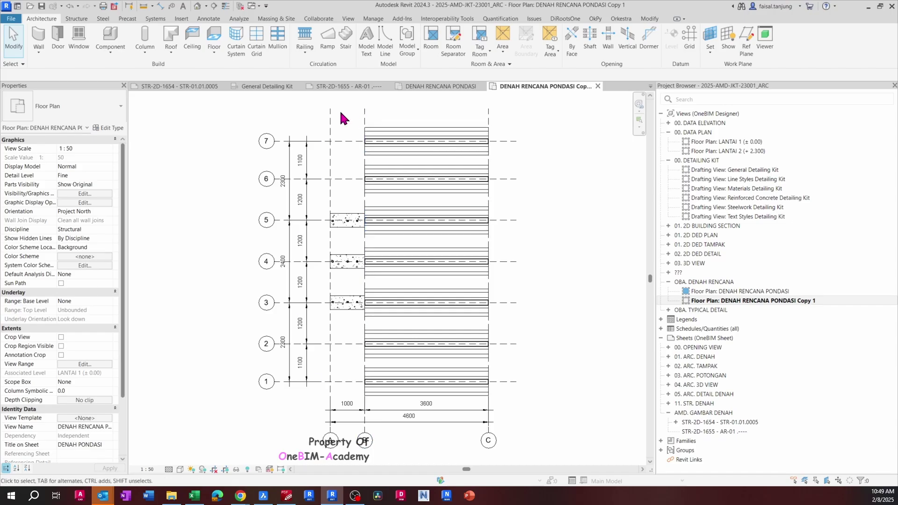
pyautogui.moveTo(286, 496)
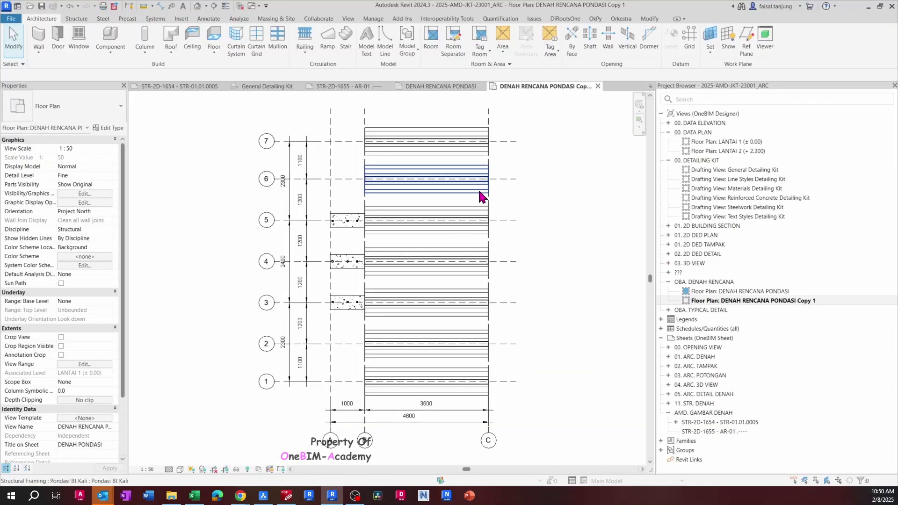
pyautogui.rightClick(783, 302)
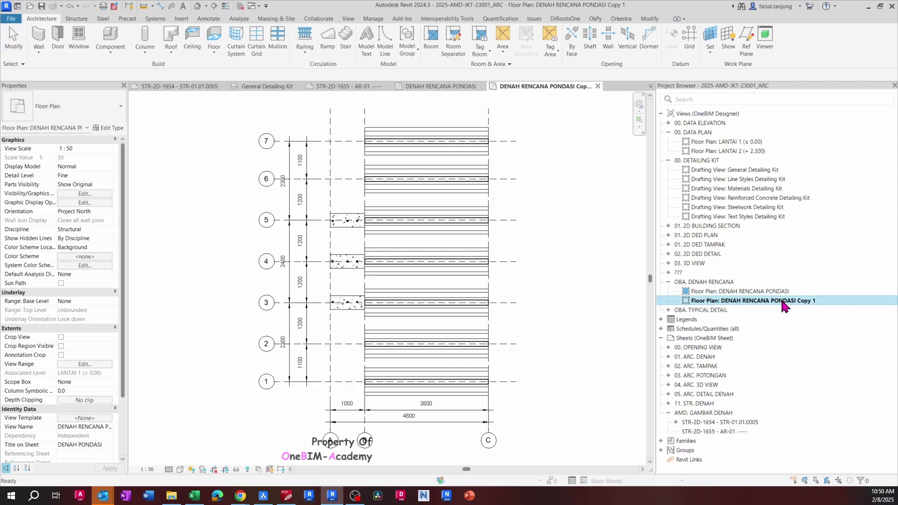
pyautogui.click(786, 212)
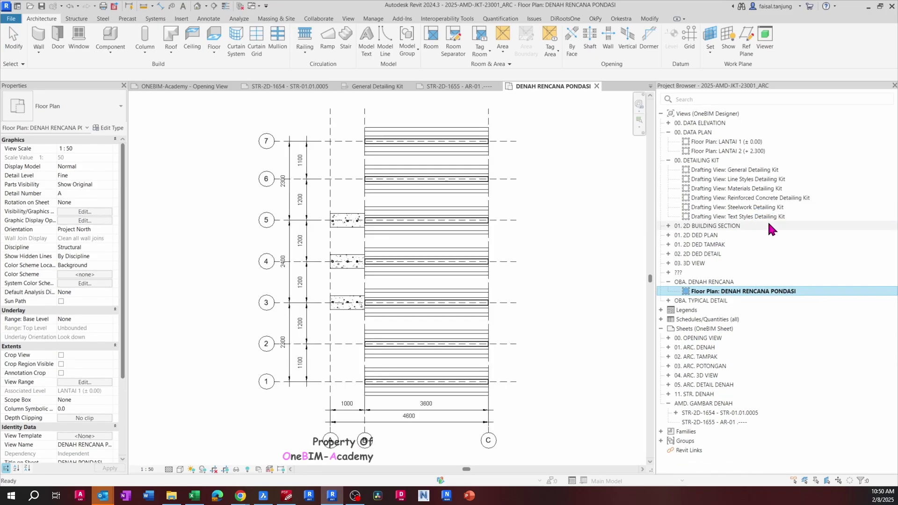
# Try duplicating the LANTAI 1 (± 0.00) floor plan without detailing and undo the duplication.
pyautogui.rightClick(737, 141)
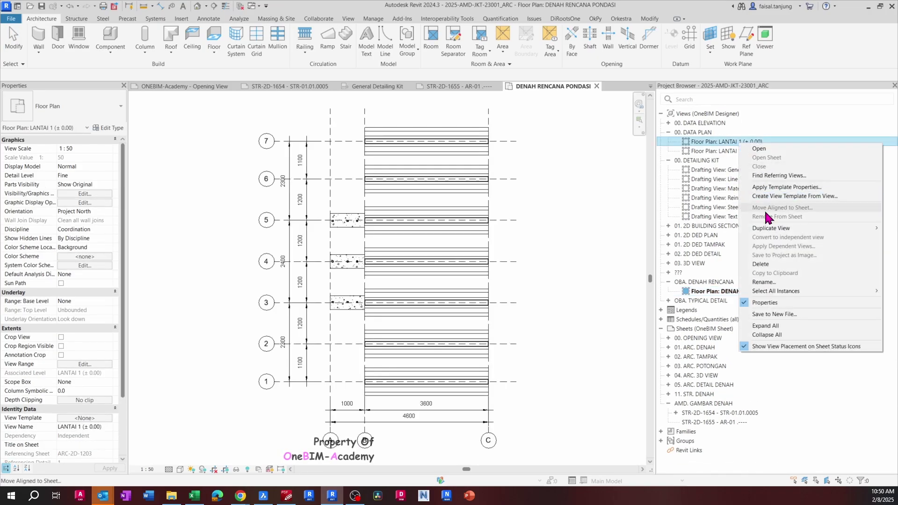
pyautogui.moveTo(769, 233)
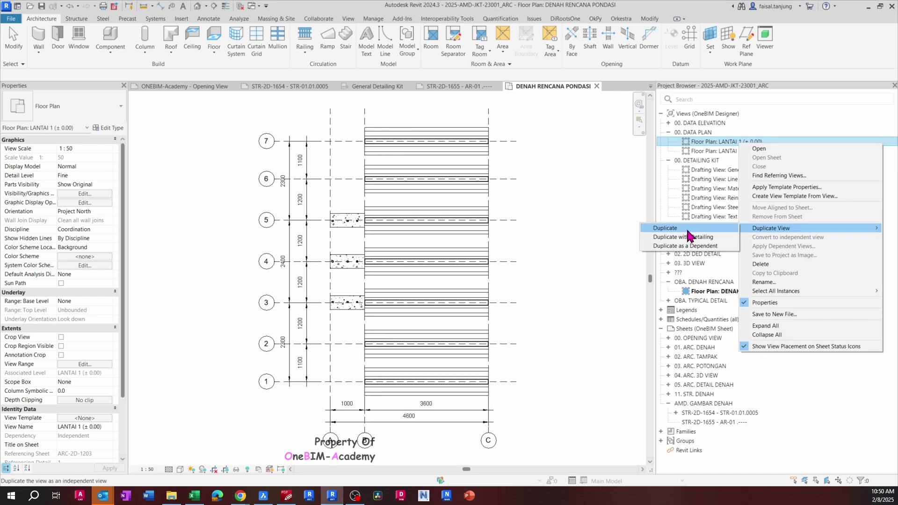
pyautogui.click(688, 228)
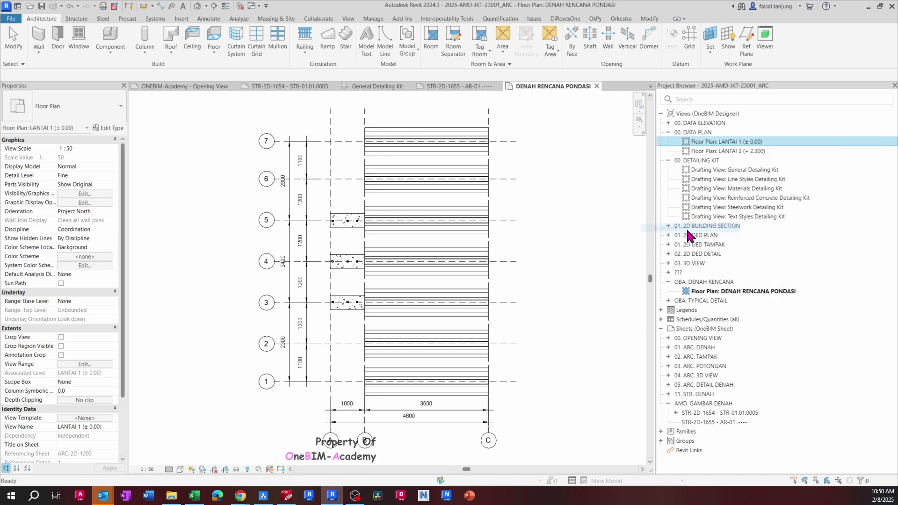
pyautogui.moveTo(474, 232); pyautogui.dragTo(449, 246, button='middle')
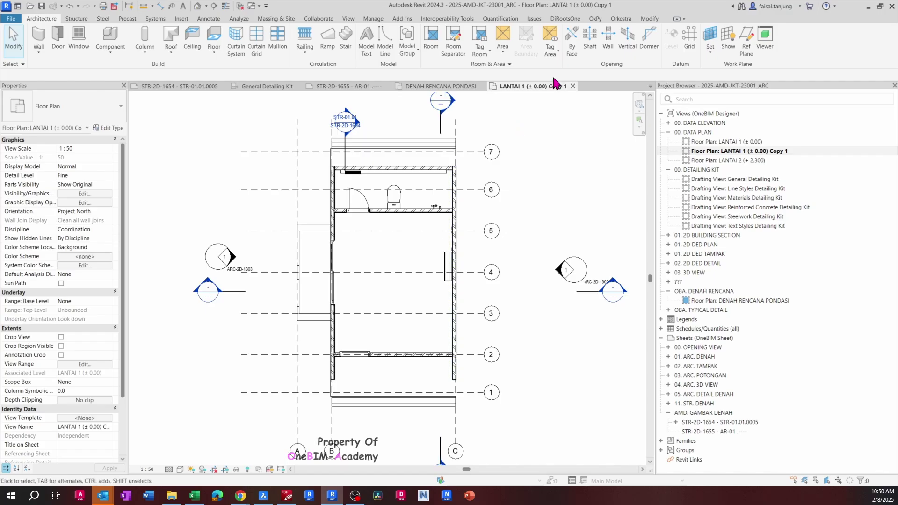
pyautogui.hotkey('ctrl', 'z')
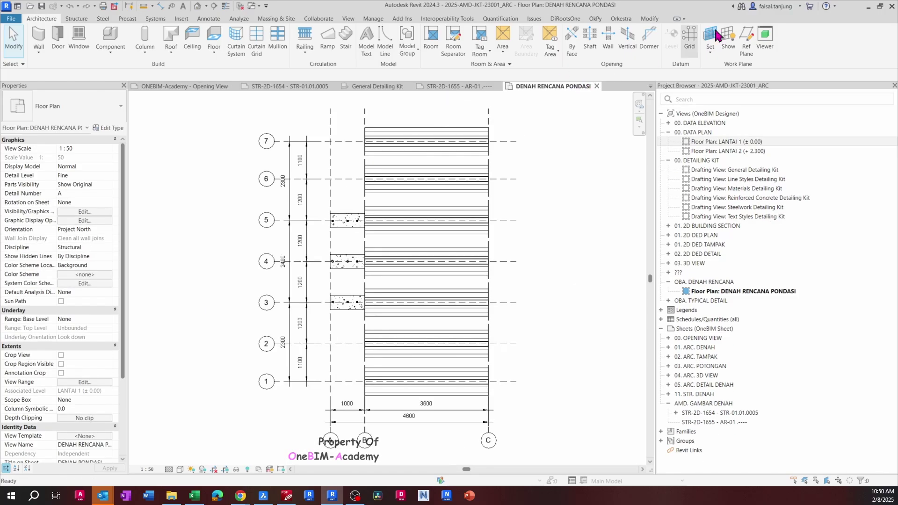
# Duplicate the LANTAI 1 (± 0.00) floor plan with detailing.
pyautogui.rightClick(748, 143)
pyautogui.moveTo(779, 229)
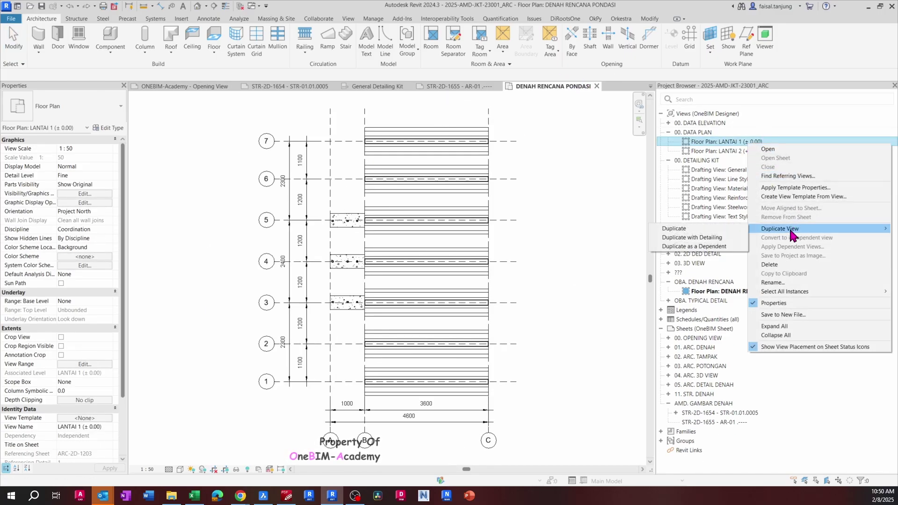
pyautogui.click(710, 237)
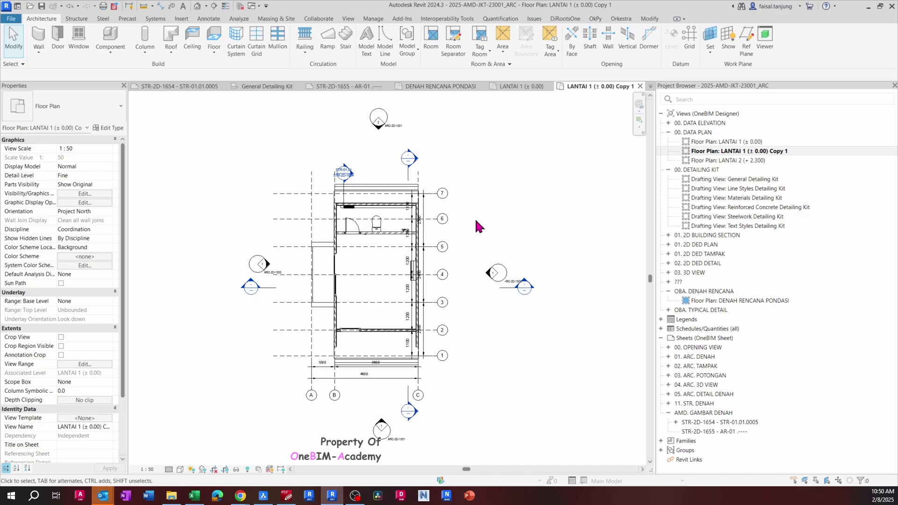
# Set the Sheet Category of the LANTAI 1 (± 0.00) Copy 1 floor plan to OBA. DENAH RENCANA.
pyautogui.click(775, 154)
pyautogui.scroll(-3, 70, 370)
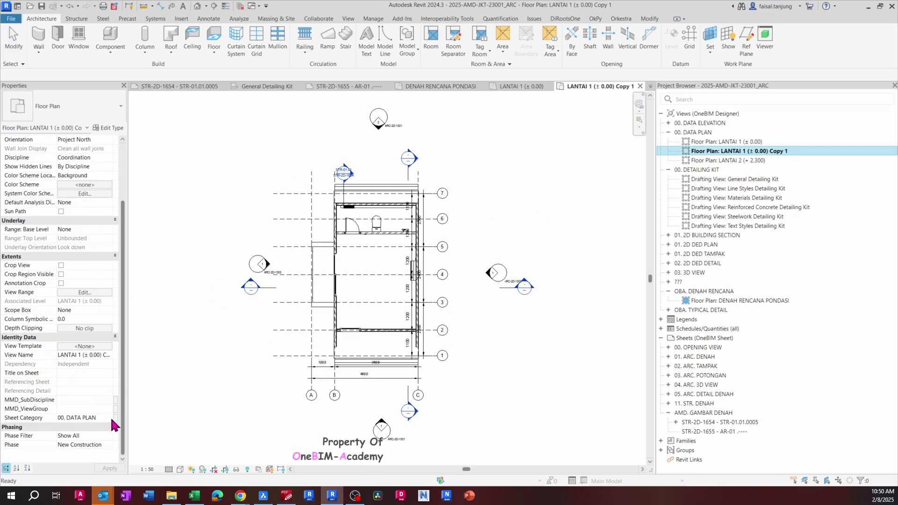
pyautogui.click(107, 418)
pyautogui.scroll(-1, 101, 449)
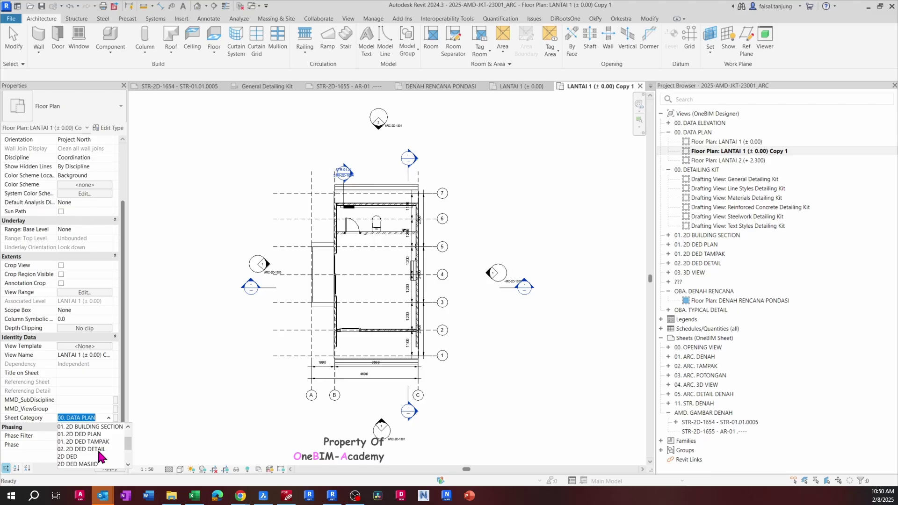
pyautogui.scroll(-2, 99, 455)
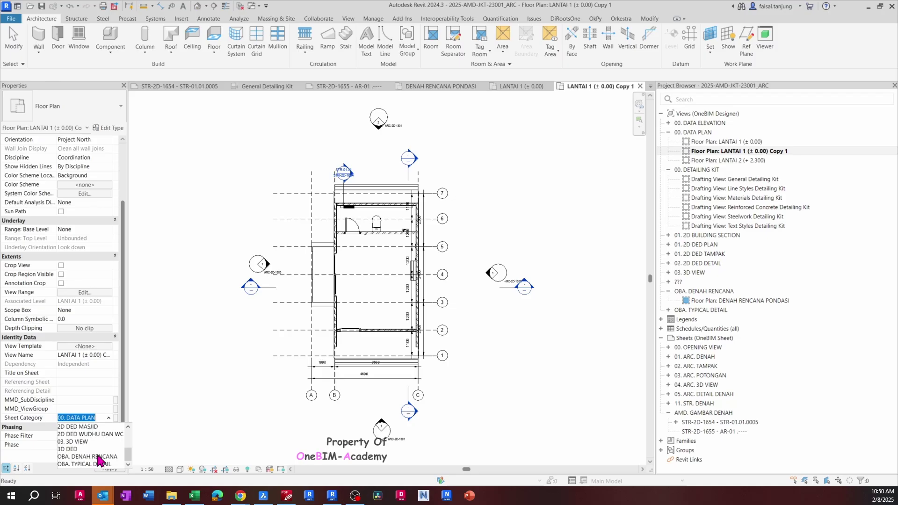
pyautogui.click(99, 457)
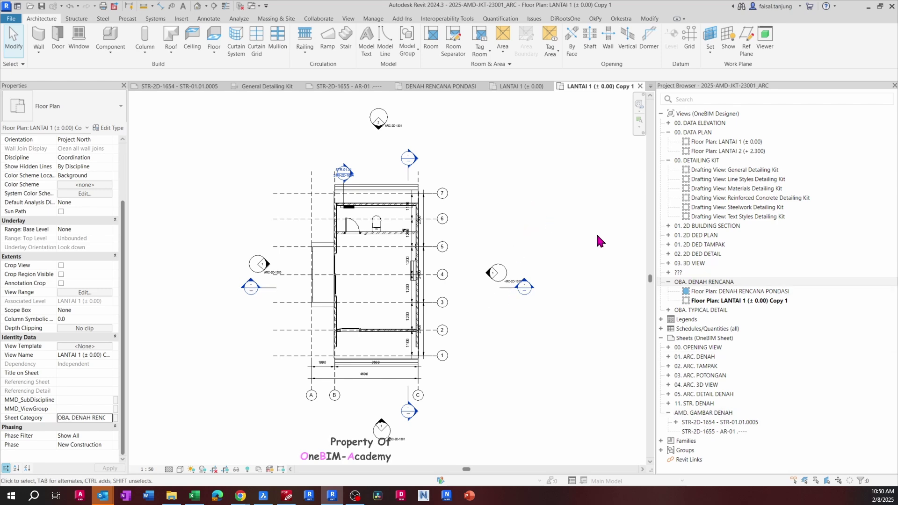
# Move both vertical grid dimension strings from the grid bubble side of the plan to the opposite side, outside grid A.
pyautogui.moveTo(495, 247); pyautogui.dragTo(479, 251, button='middle')
pyautogui.click(428, 228)
pyautogui.click(475, 231)
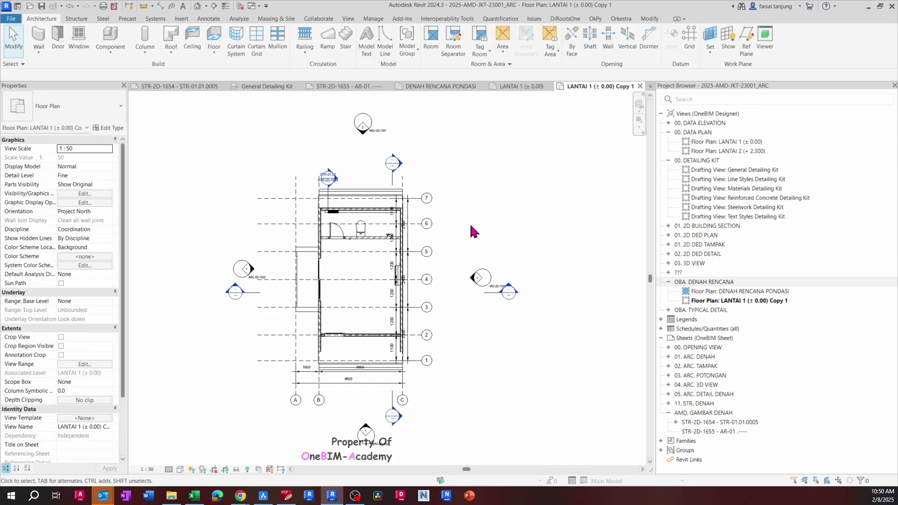
pyautogui.scroll(1, 405, 235)
pyautogui.click(406, 235)
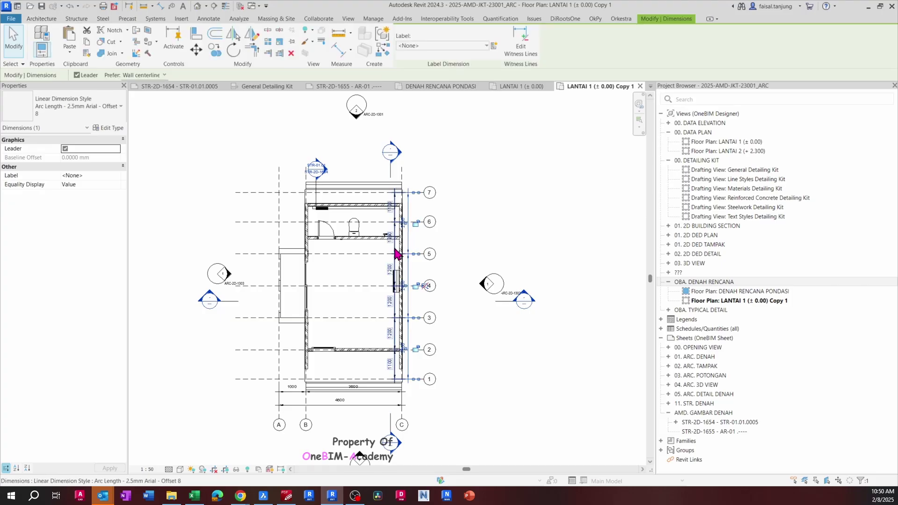
pyautogui.keyDown('ctrl'); pyautogui.click(397, 255); pyautogui.keyUp('ctrl')
pyautogui.moveTo(397, 255); pyautogui.dragTo(256, 251)
pyautogui.click(253, 172)
# Move the 2300/2400/2300 dimension string outward beyond the 1100/1200 string beside grid A.
pyautogui.click(268, 210)
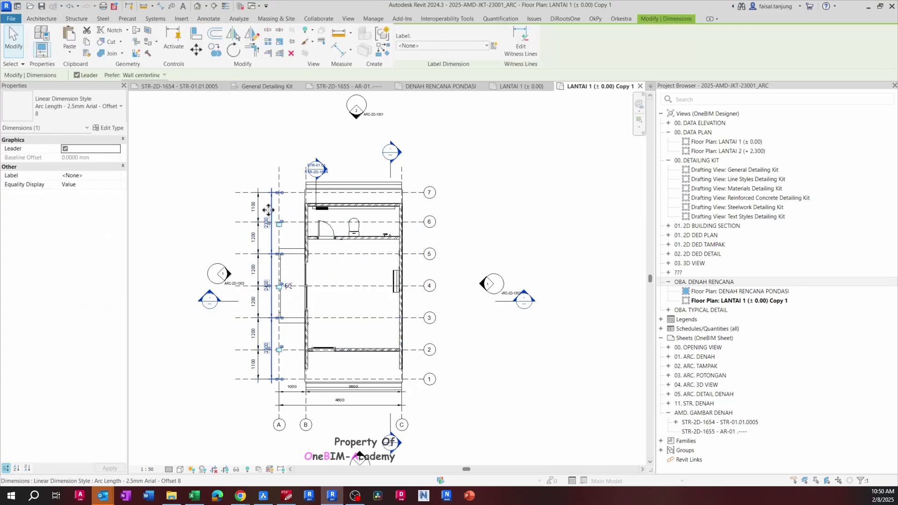
pyautogui.scroll(2, 268, 210)
pyautogui.moveTo(268, 210); pyautogui.dragTo(231, 217)
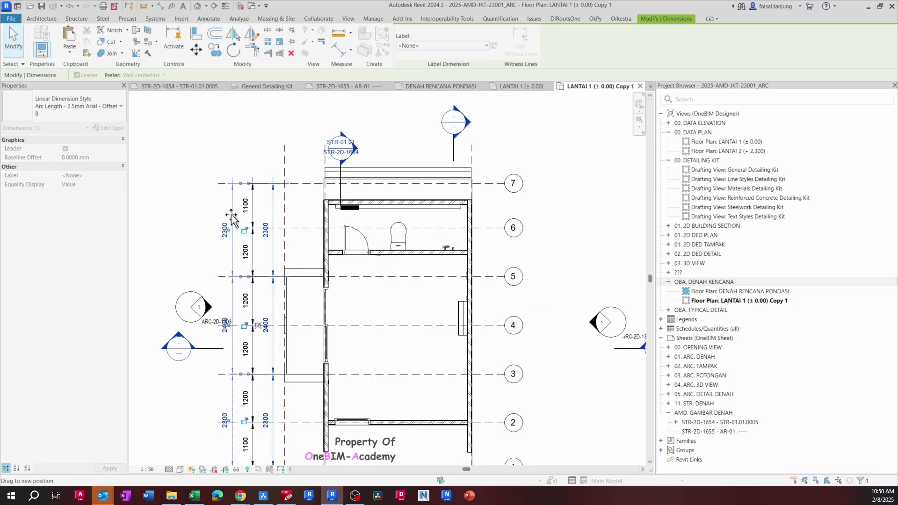
pyautogui.keyDown('ctrl'); pyautogui.click(267, 208); pyautogui.keyUp('ctrl')
pyautogui.scroll(-2, 267, 209)
pyautogui.click(234, 138)
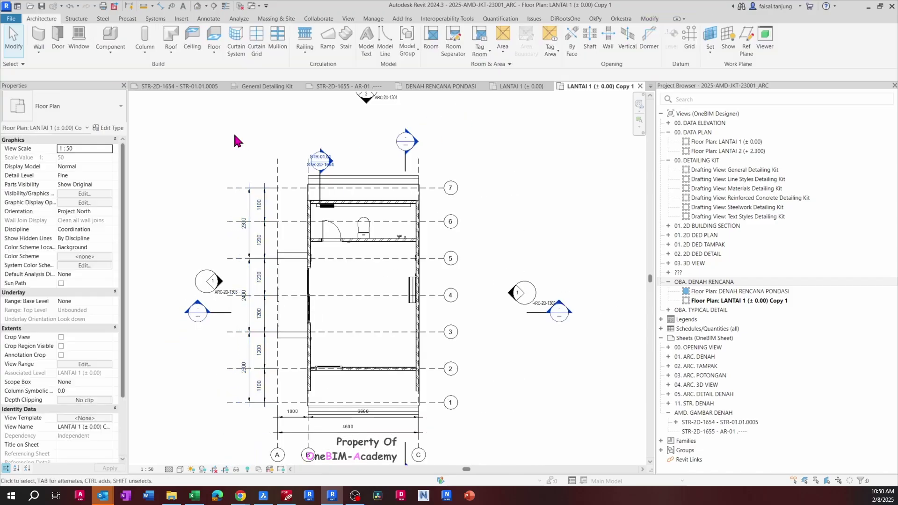
# Extend the STR-01.01 section line above the plan so its head lines up with the neighbouring section head.
pyautogui.scroll(1, 321, 198)
pyautogui.click(320, 196)
pyautogui.moveTo(319, 195); pyautogui.dragTo(318, 269, button='middle')
pyautogui.moveTo(317, 241); pyautogui.dragTo(406, 224)
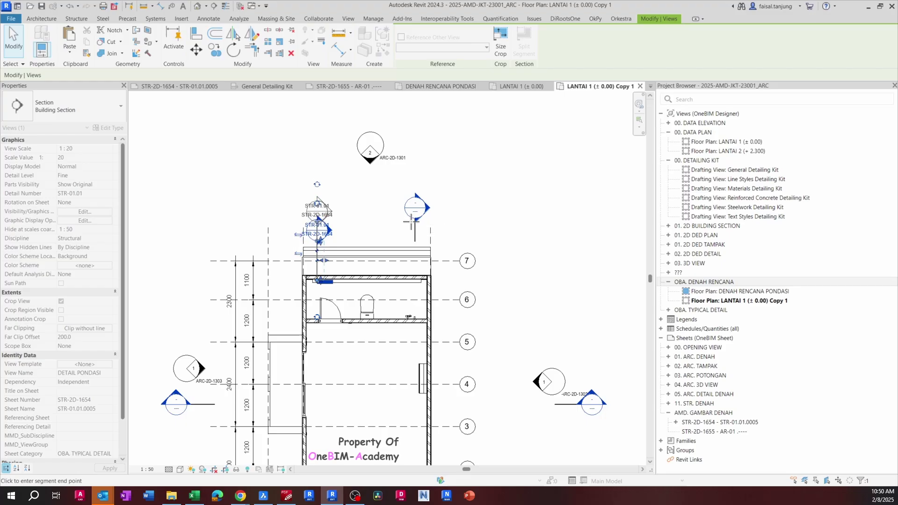
pyautogui.press('Escape')
pyautogui.press('Escape')
pyautogui.scroll(-2, 341, 173)
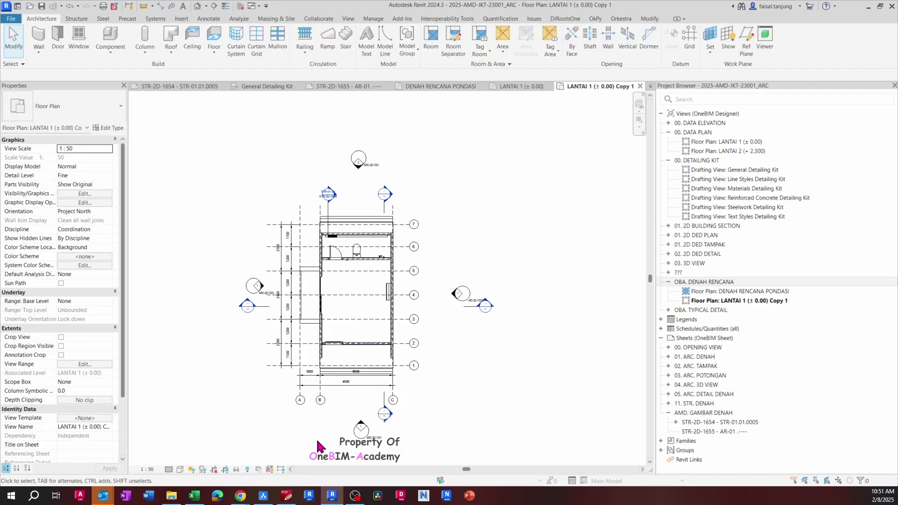
# Compare the copied floor plan with the AR-01 Layout Plan in the reference PDF and return to Revit.
pyautogui.moveTo(357, 435); pyautogui.dragTo(359, 386, button='middle')
pyautogui.scroll(1, 385, 387)
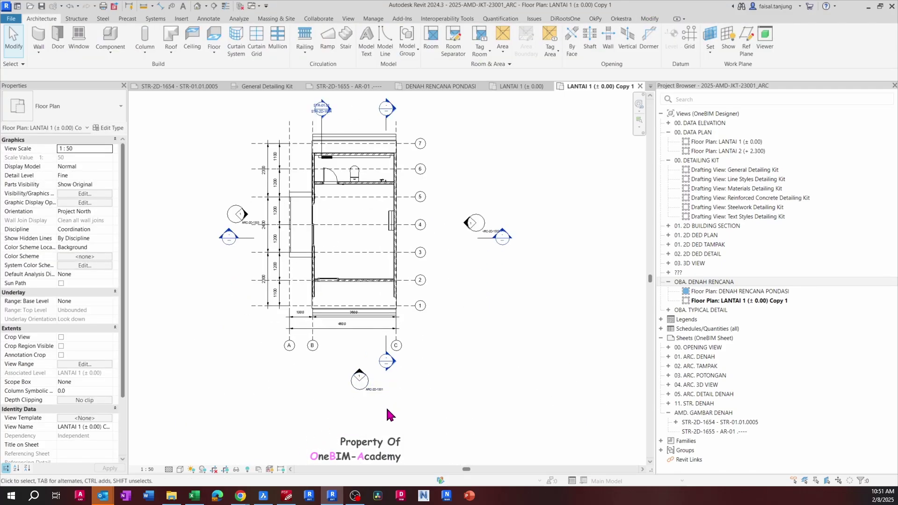
pyautogui.click(287, 497)
pyautogui.scroll(2, 271, 206)
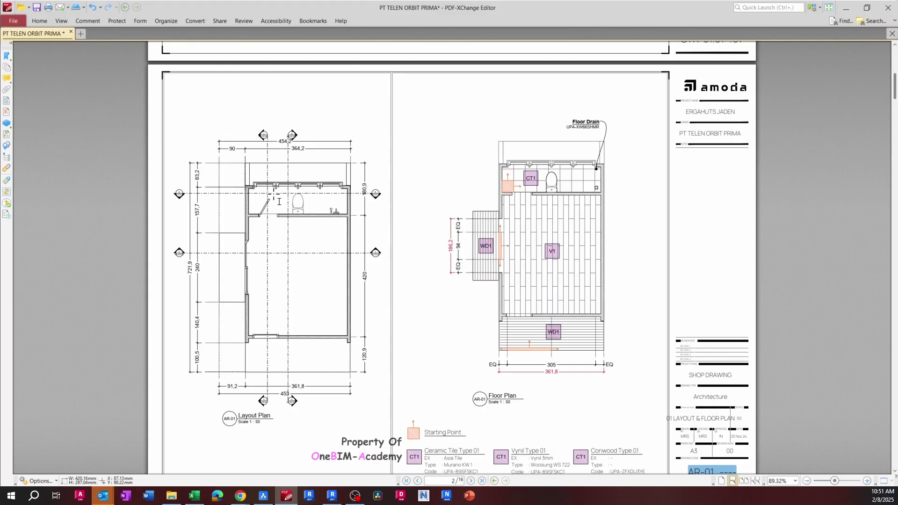
pyautogui.hotkey('alt', 'Tab')
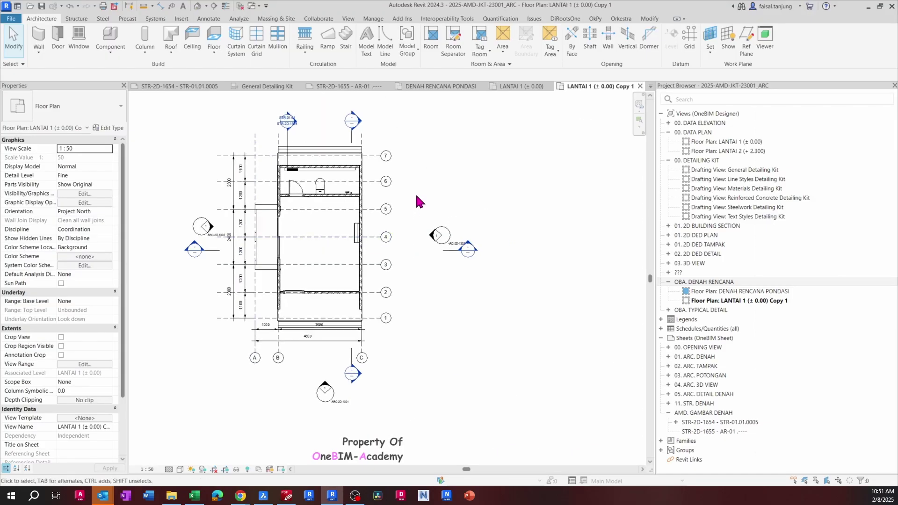
pyautogui.hotkey('alt', 'Tab')
pyautogui.hotkey('alt', 'Tab')
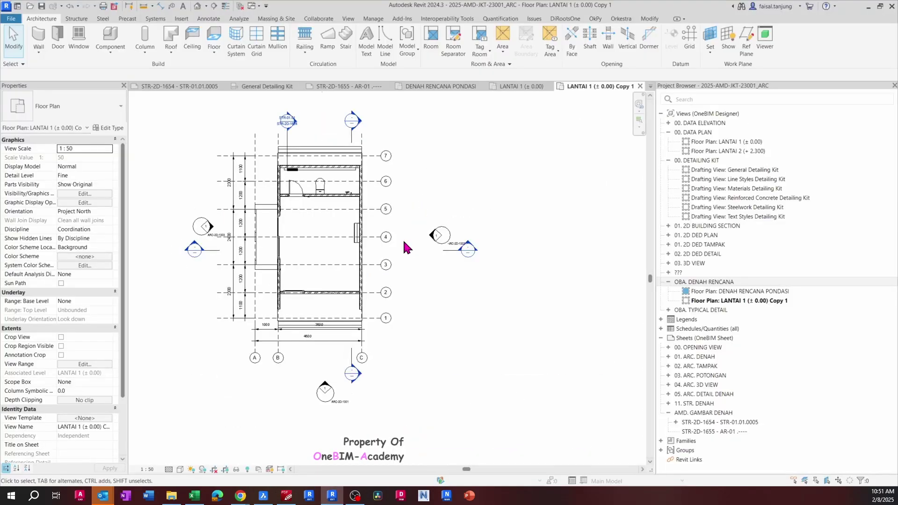
pyautogui.scroll(1, 438, 236)
pyautogui.moveTo(405, 208); pyautogui.dragTo(484, 272)
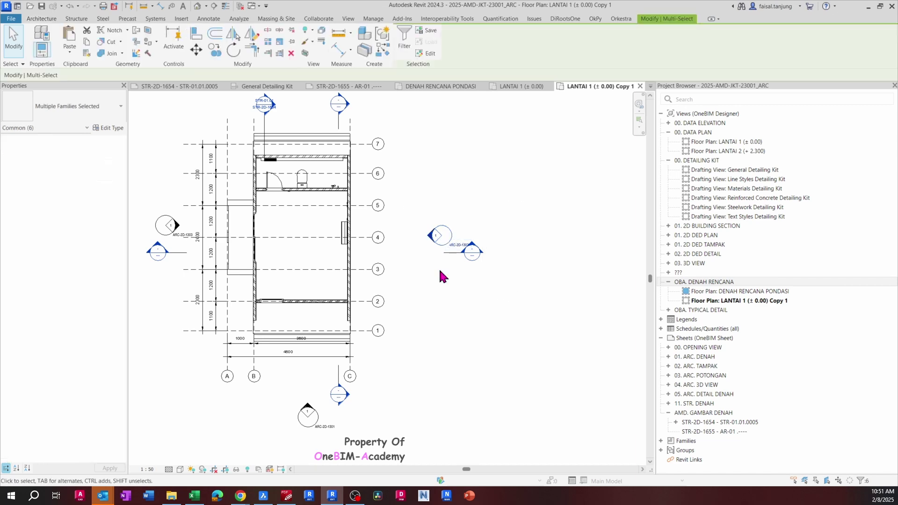
pyautogui.moveTo(434, 273)
pyautogui.mouseDown(button='middle')
pyautogui.moveTo(503, 280)
pyautogui.moveTo(490, 306)
pyautogui.mouseUp(button='middle')
pyautogui.scroll(-1, 490, 305)
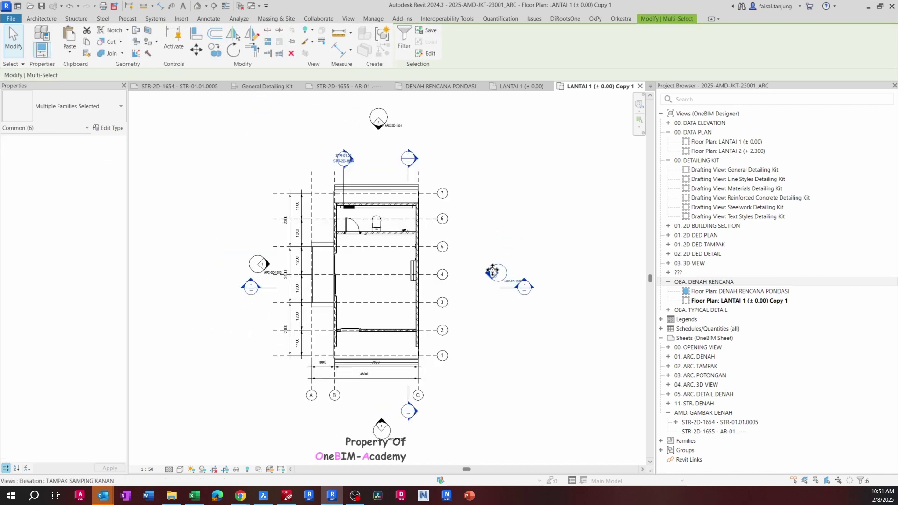
pyautogui.click(492, 272)
pyautogui.scroll(2, 497, 260)
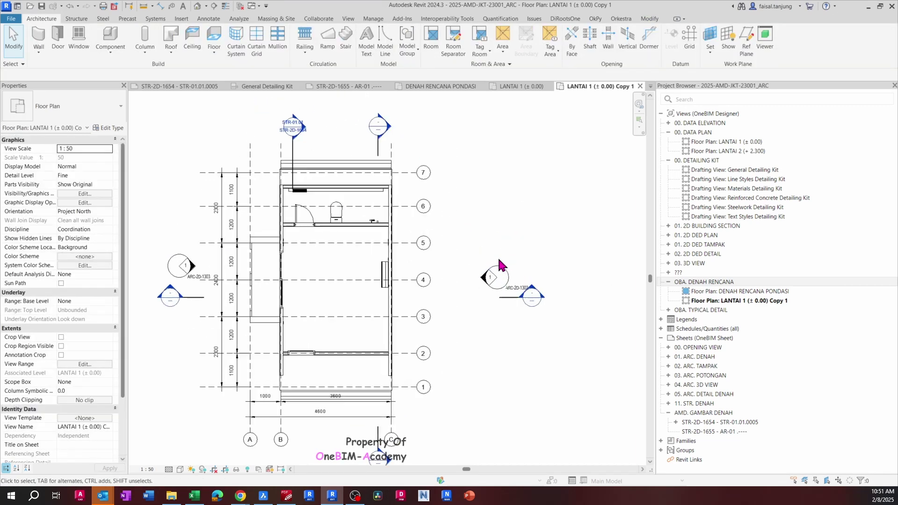
pyautogui.click(461, 291)
pyautogui.scroll(-2, 461, 290)
pyautogui.moveTo(472, 301); pyautogui.dragTo(487, 254, button='middle')
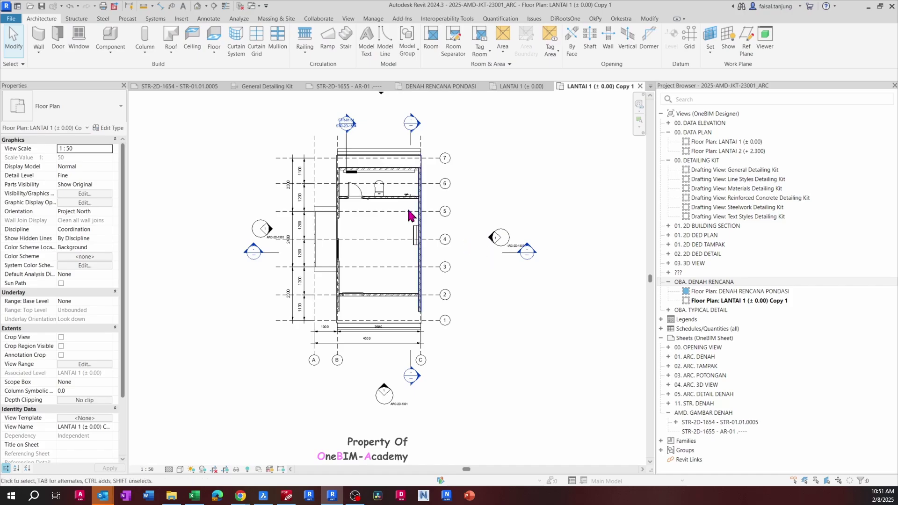
pyautogui.moveTo(374, 196); pyautogui.dragTo(373, 224, button='middle')
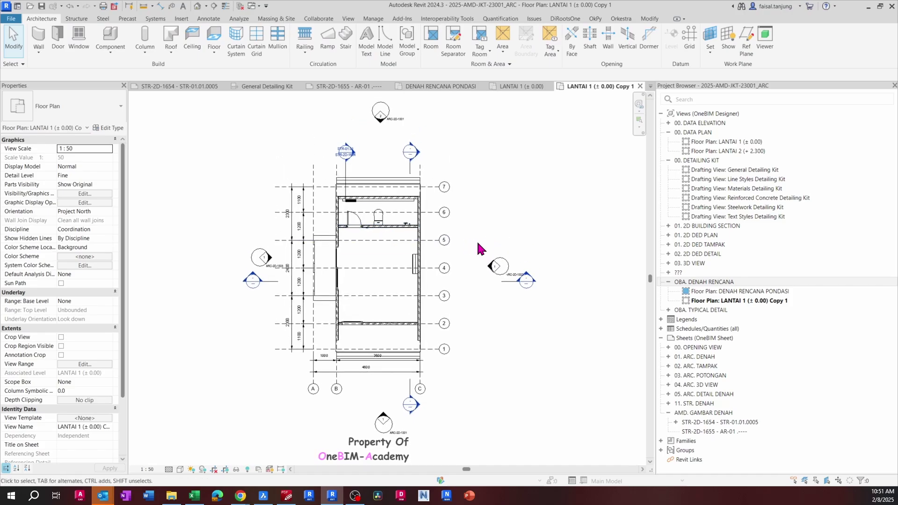
# Undo the accidental move of grid 5 and pin all the grids in place.
pyautogui.moveTo(449, 241); pyautogui.dragTo(553, 327)
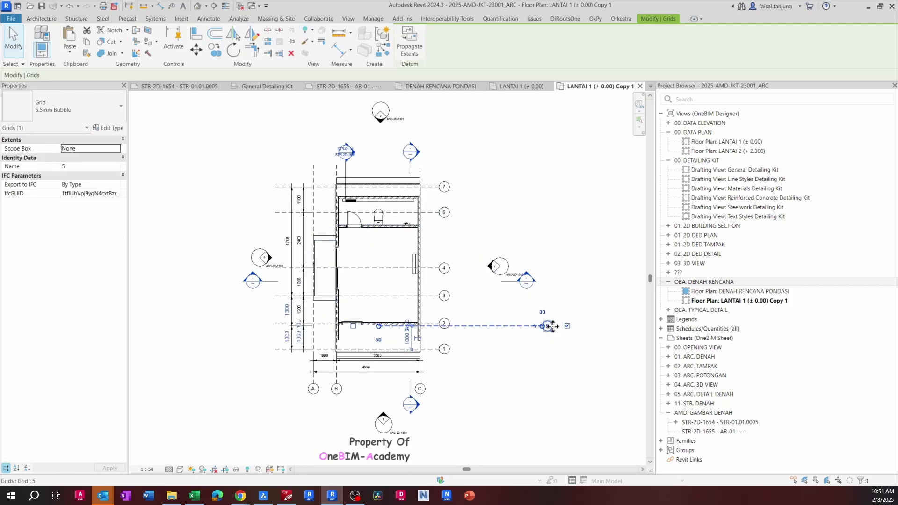
pyautogui.hotkey('ctrl', 'z')
pyautogui.click(442, 240)
pyautogui.scroll(1, 443, 246)
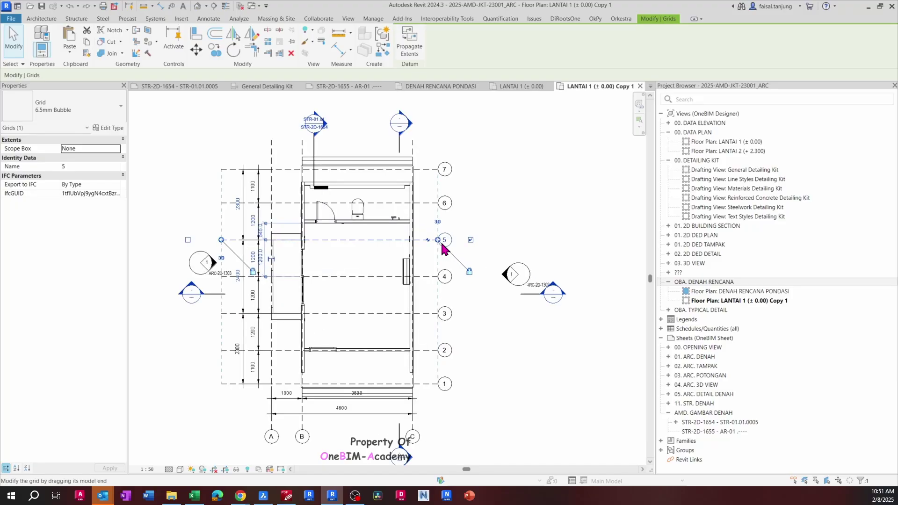
pyautogui.press('s')
pyautogui.press('a')
pyautogui.moveTo(459, 265); pyautogui.dragTo(450, 253, button='middle')
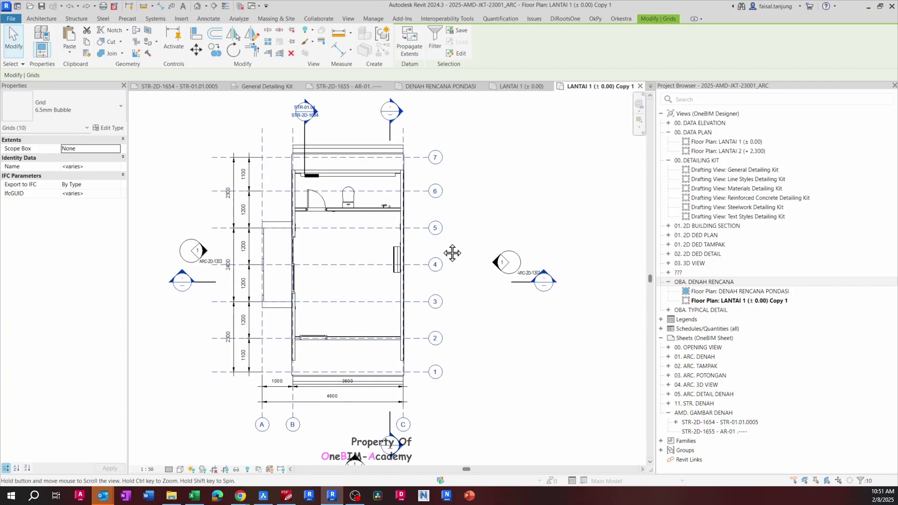
pyautogui.press('p')
pyautogui.press('n')
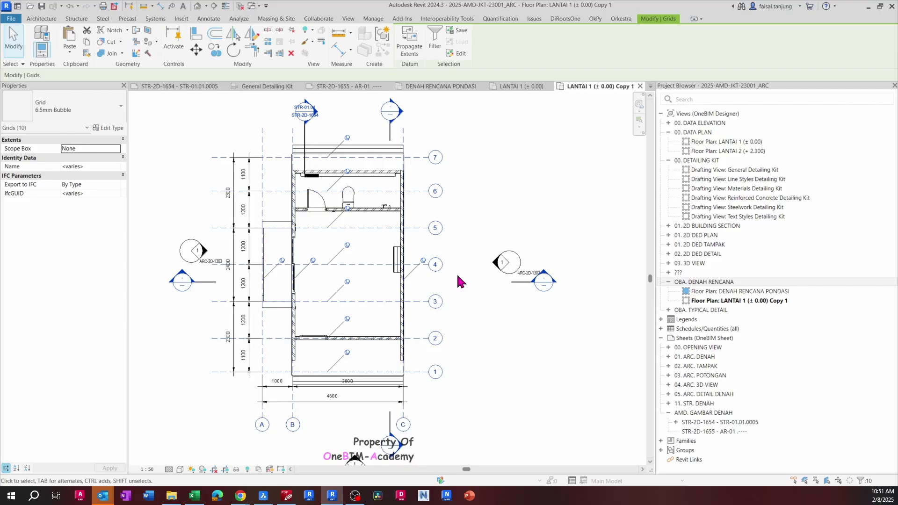
pyautogui.press('Escape')
# Try hiding the selected elevation markers in the view by element and undo it.
pyautogui.moveTo(462, 224); pyautogui.dragTo(531, 320)
pyautogui.rightClick(510, 270)
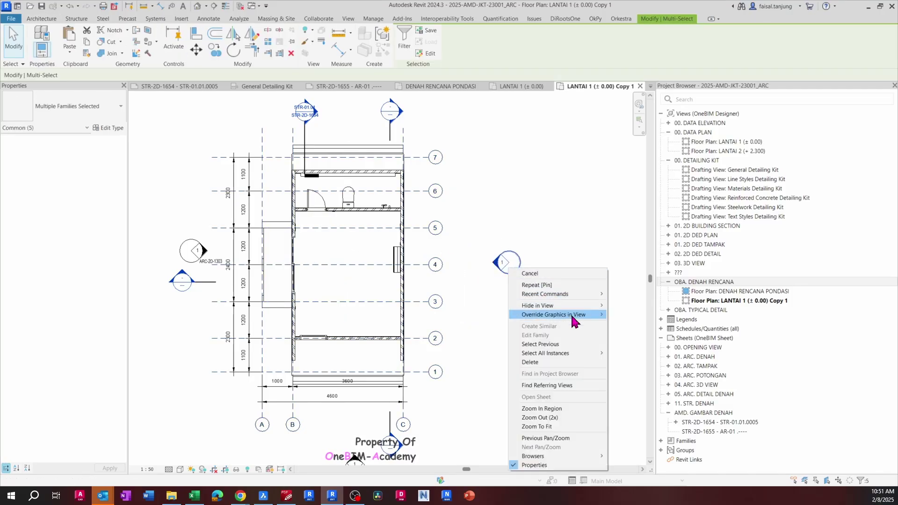
pyautogui.moveTo(566, 307)
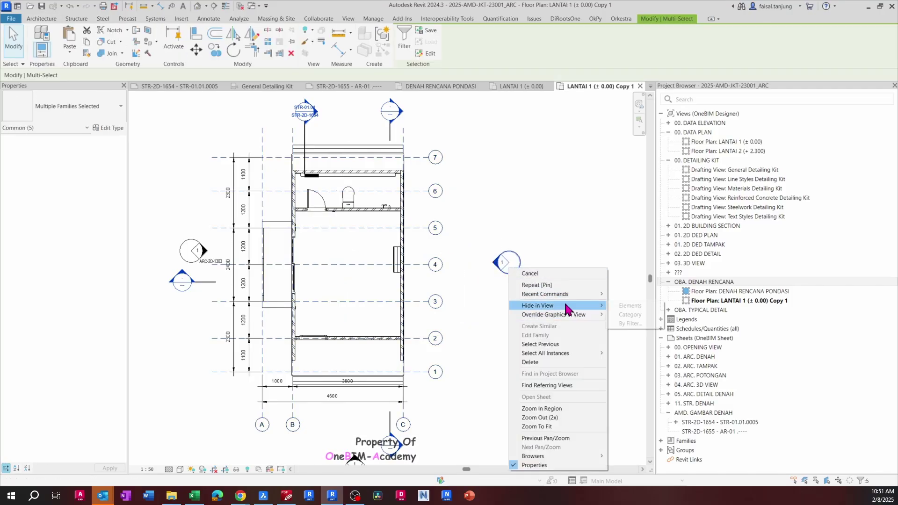
pyautogui.click(629, 306)
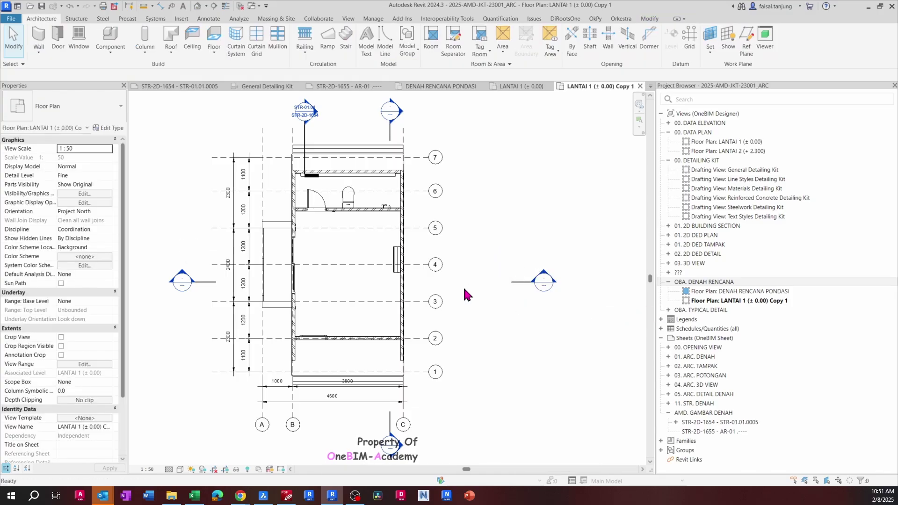
pyautogui.hotkey('ctrl', 'z')
# Turn off the Elevations annotation category in the Visibility/Graphic Overrides of the LANTAI 1 (± 0.00) Copy 1 floor plan.
pyautogui.scroll(-2, 464, 288)
pyautogui.moveTo(470, 262); pyautogui.dragTo(470, 270, button='middle')
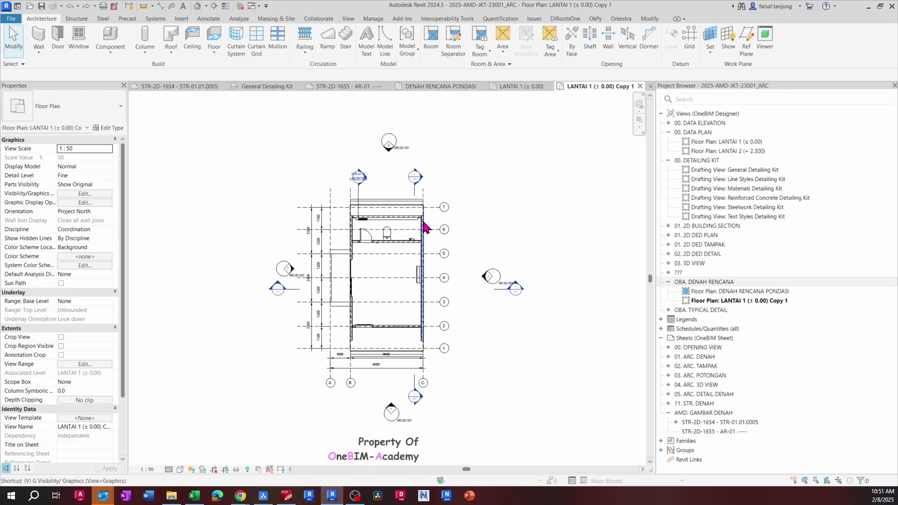
pyautogui.click(349, 19)
pyautogui.click(75, 40)
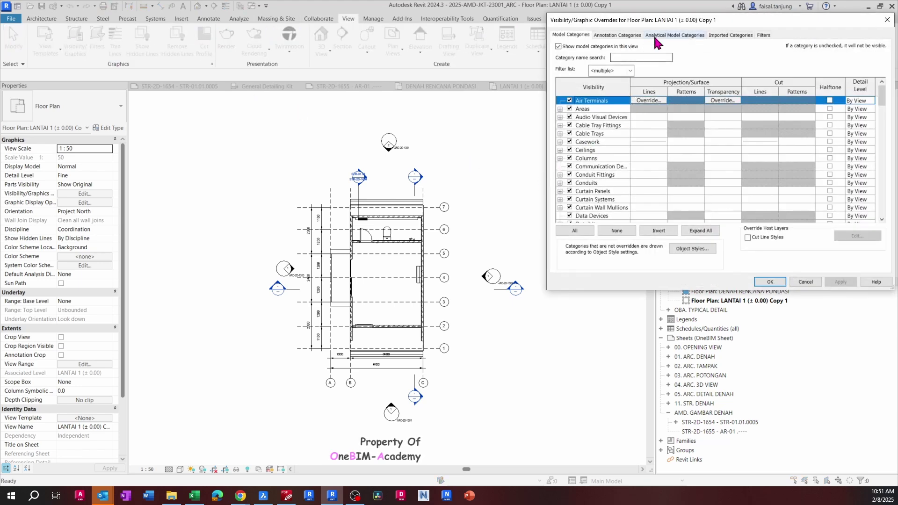
pyautogui.click(619, 35)
pyautogui.click(603, 134)
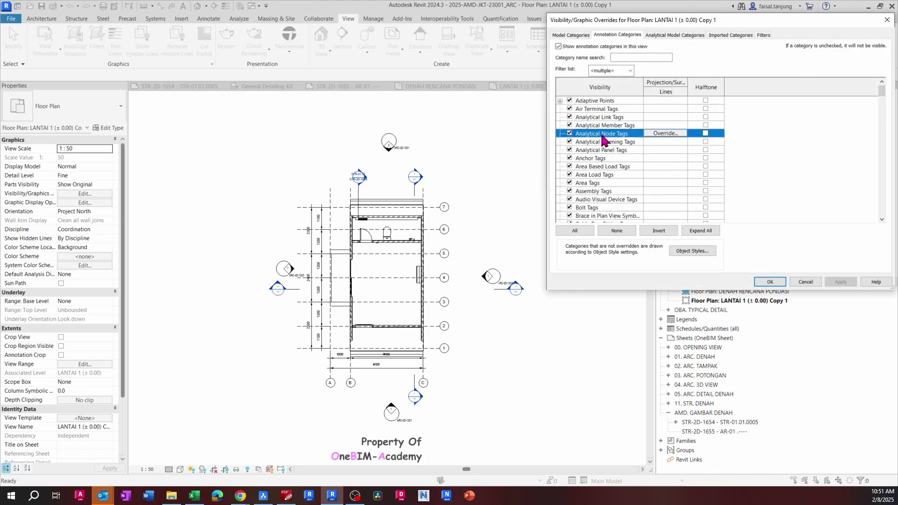
pyautogui.press('v')
pyautogui.scroll(-3, 602, 162)
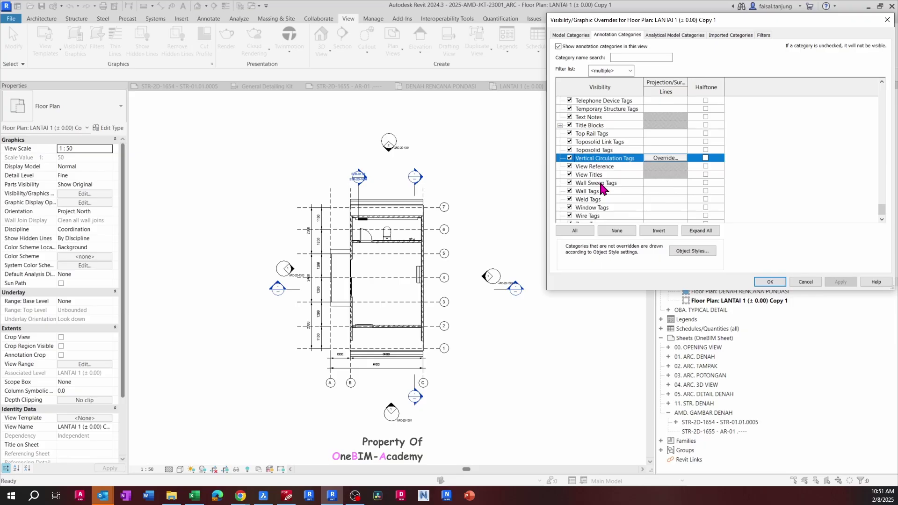
pyautogui.press('e')
pyautogui.click(577, 127)
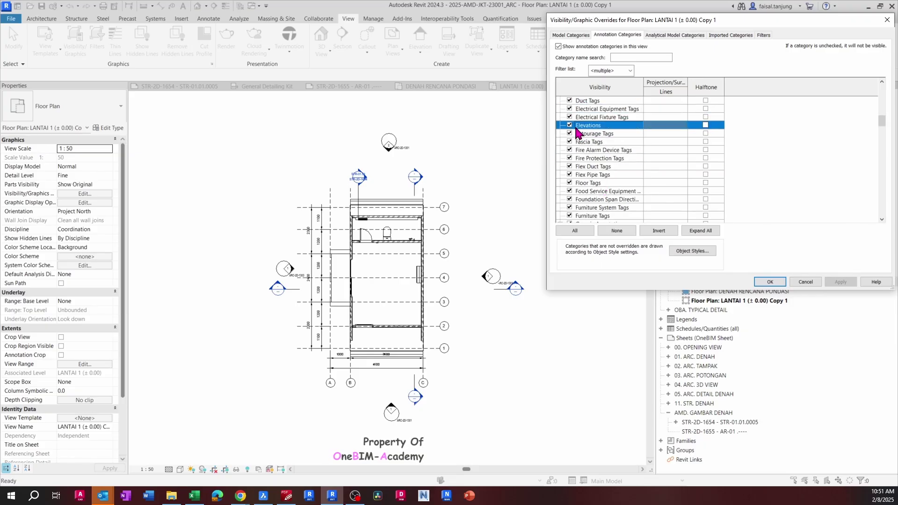
pyautogui.click(840, 282)
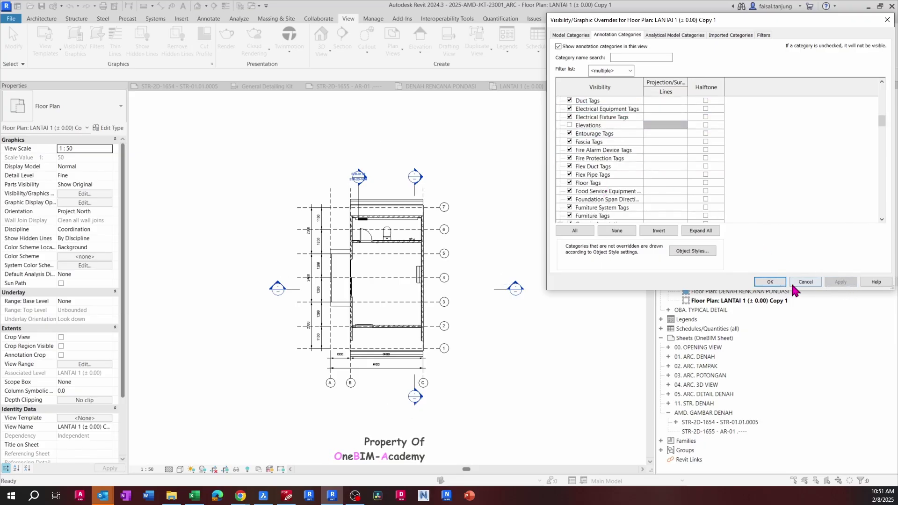
pyautogui.click(767, 282)
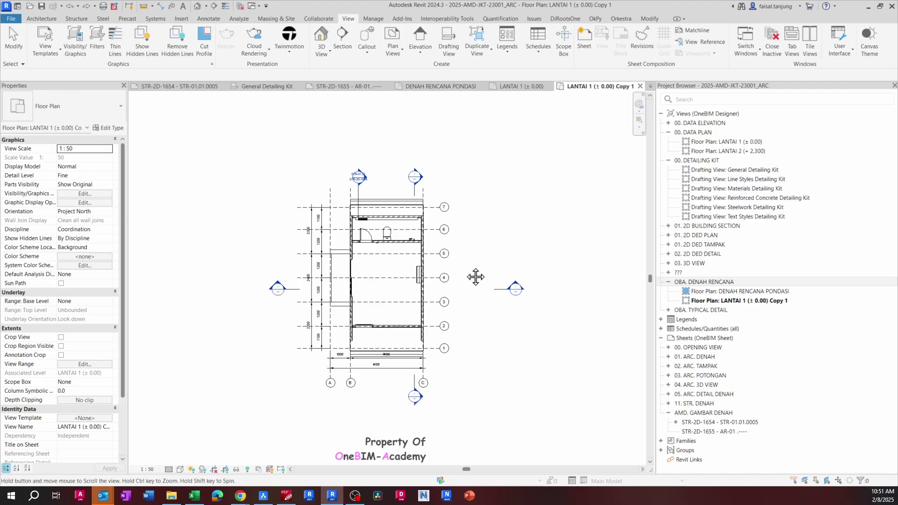
# Move the right-hand head of the horizontal section line closer to the plan, just outside the grid bubbles.
pyautogui.scroll(2, 468, 271)
pyautogui.click(522, 283)
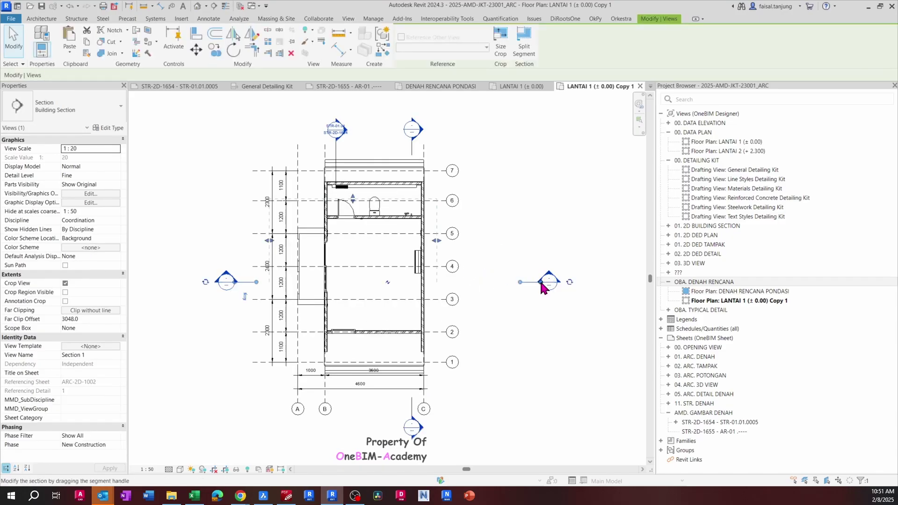
pyautogui.moveTo(541, 283); pyautogui.dragTo(471, 283)
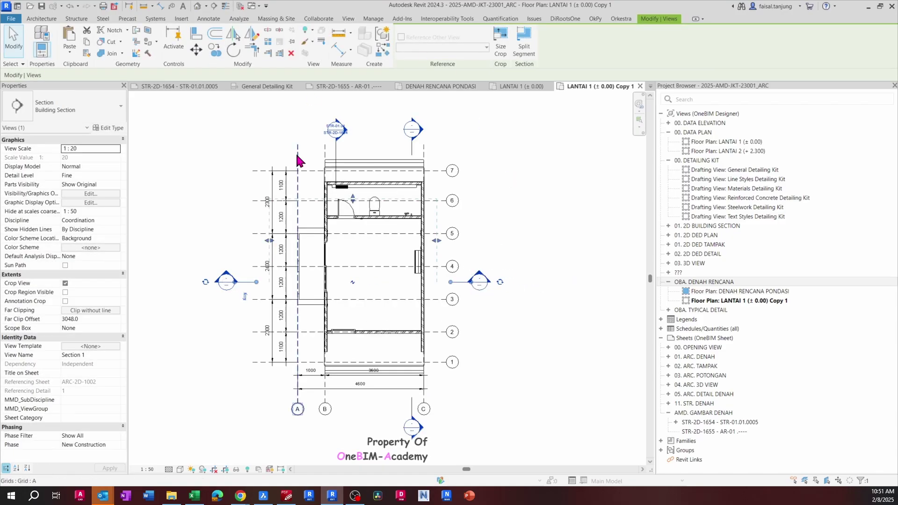
pyautogui.moveTo(237, 282); pyautogui.dragTo(236, 282)
pyautogui.moveTo(252, 265); pyautogui.dragTo(272, 267, button='middle')
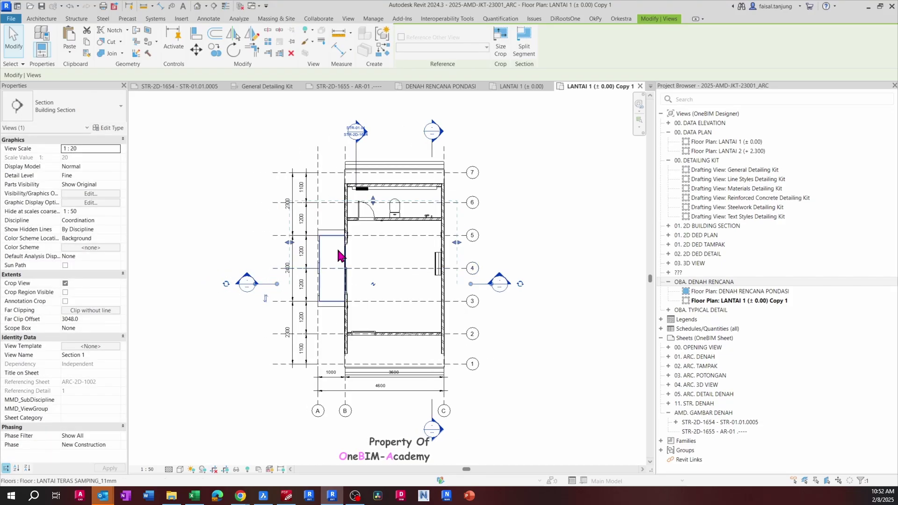
pyautogui.press('Escape')
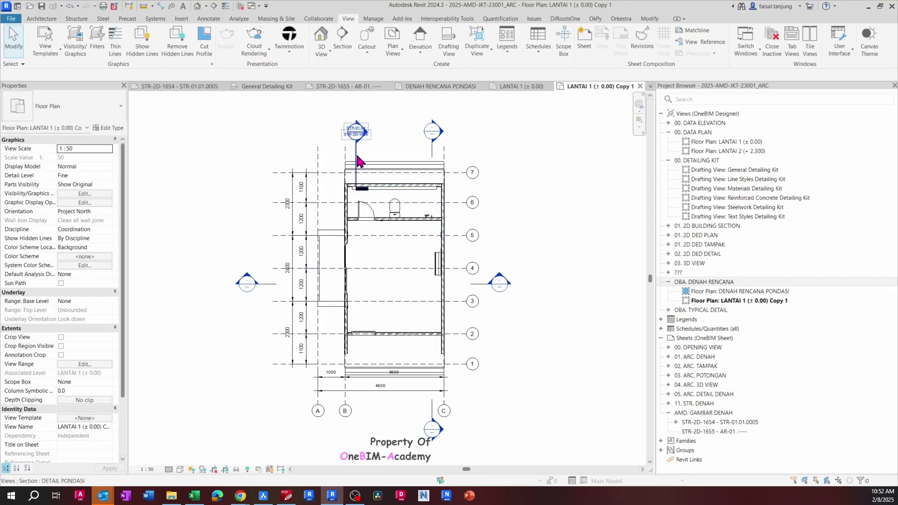
# Extend the DETAIL PONDASI section line through the plan to below the grid B bubble, with a section head at that end.
pyautogui.click(357, 157)
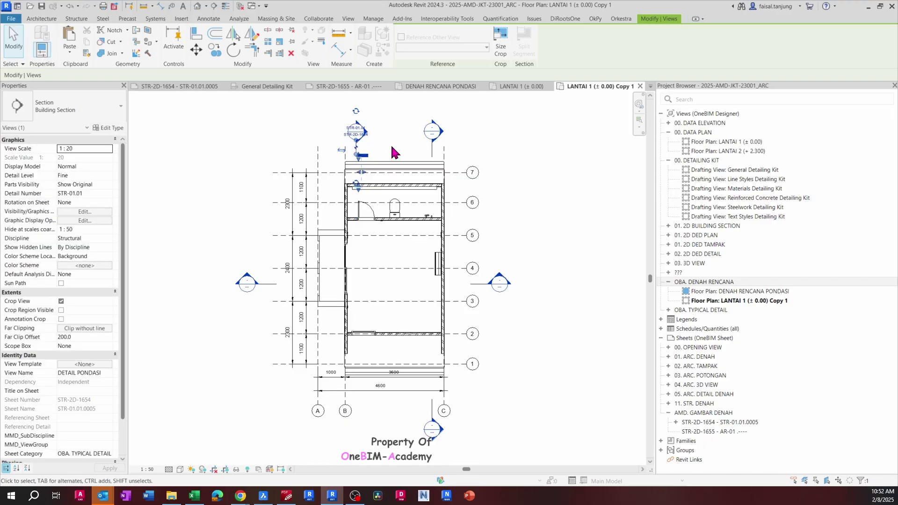
pyautogui.press('Escape')
pyautogui.scroll(-2, 397, 412)
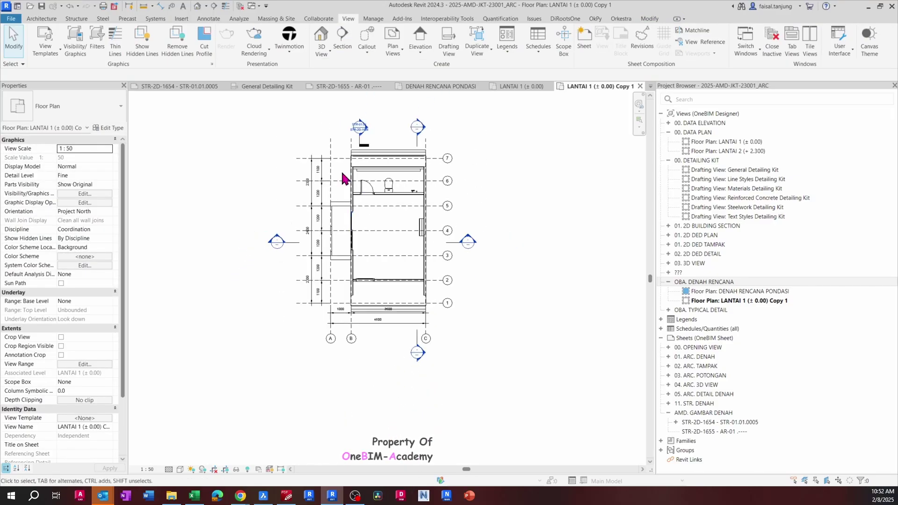
pyautogui.click(363, 149)
pyautogui.scroll(2, 363, 148)
pyautogui.click(364, 149)
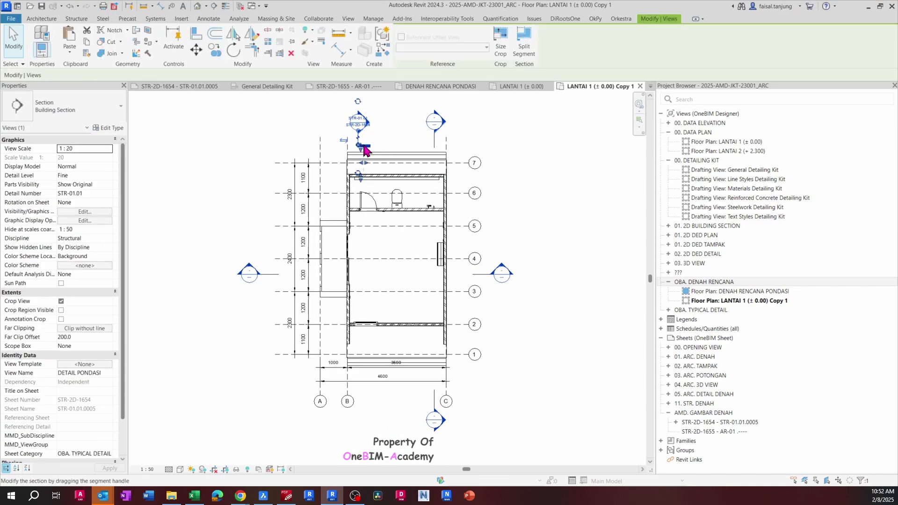
pyautogui.click(362, 146)
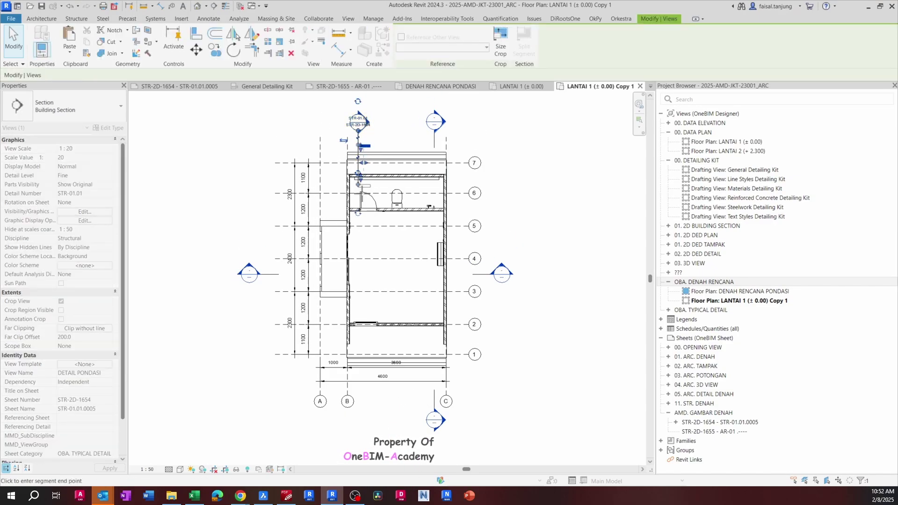
pyautogui.click(369, 407)
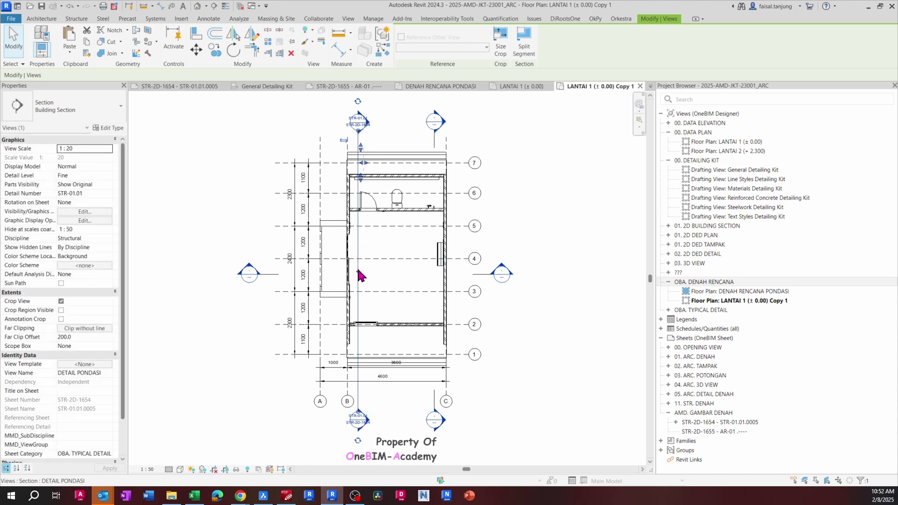
# Break the DETAIL PONDASI section line and shorten both segments to short stubs outside the plan.
pyautogui.click(358, 271)
pyautogui.moveTo(373, 234); pyautogui.dragTo(360, 304, button='middle')
pyautogui.moveTo(344, 294); pyautogui.dragTo(357, 218)
pyautogui.moveTo(374, 366); pyautogui.dragTo(366, 225, button='middle')
pyautogui.moveTo(338, 247); pyautogui.dragTo(347, 301)
pyautogui.click(360, 328)
pyautogui.moveTo(351, 331); pyautogui.dragTo(367, 331, button='middle')
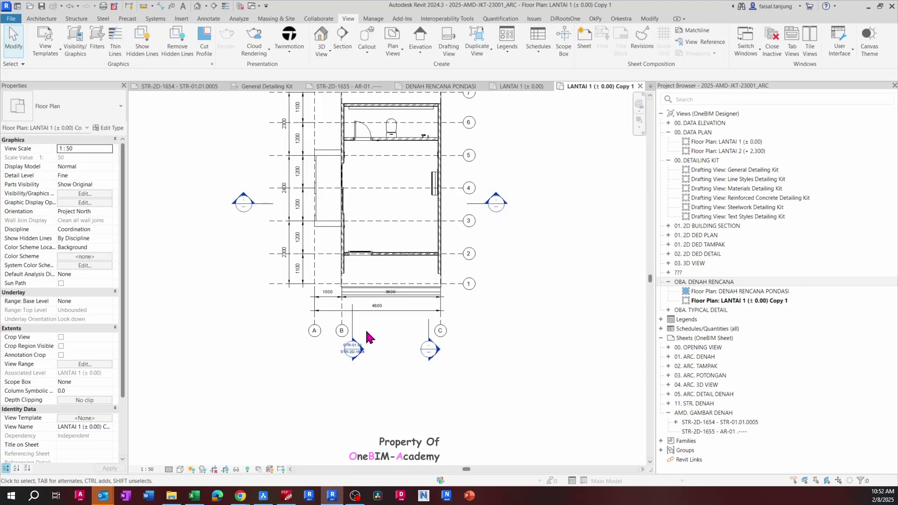
pyautogui.click(352, 323)
pyautogui.scroll(2, 353, 315)
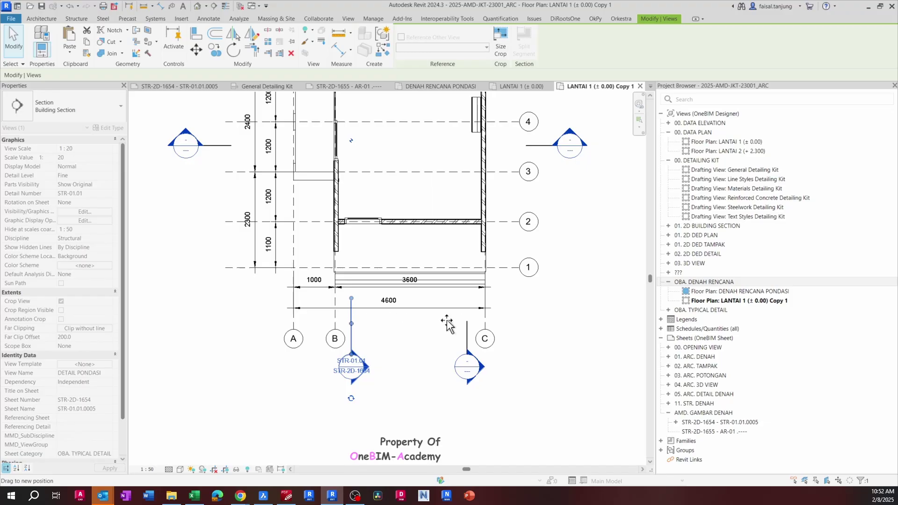
pyautogui.click(421, 332)
pyautogui.scroll(-3, 421, 332)
pyautogui.moveTo(424, 343); pyautogui.dragTo(421, 416, button='middle')
pyautogui.click(282, 282)
pyautogui.press('Escape')
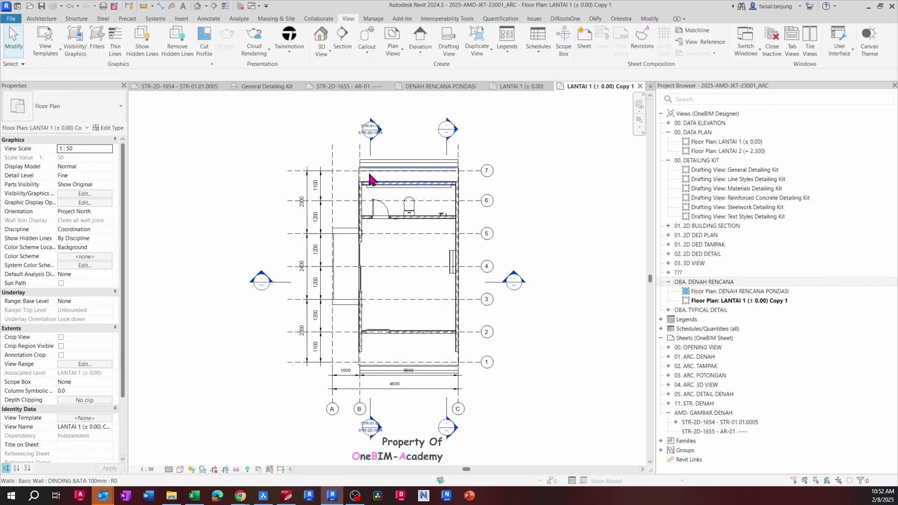
# Compare the section markers around the floor plan with the Layout Plan in the reference PDF and return to Revit.
pyautogui.scroll(3, 377, 142)
pyautogui.scroll(-2, 378, 144)
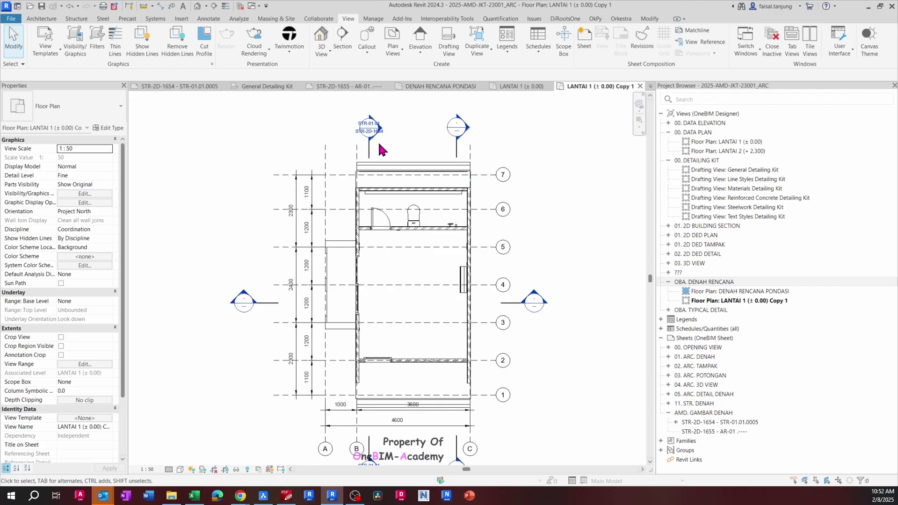
pyautogui.hotkey('alt', 'Tab')
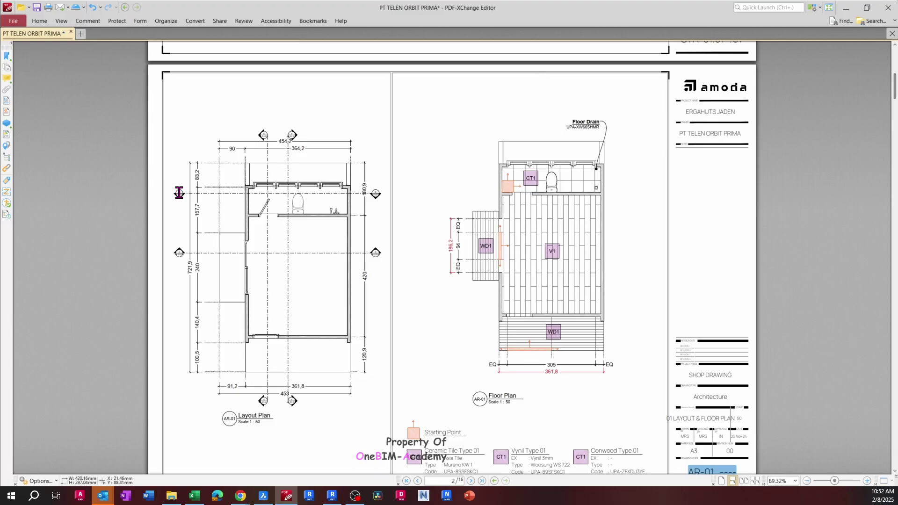
pyautogui.hotkey('alt', 'Tab')
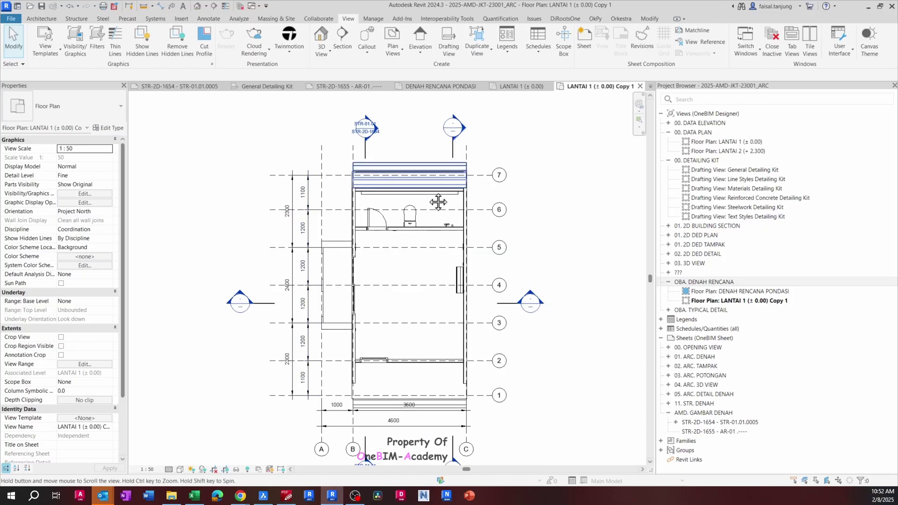
pyautogui.hotkey('alt', 'Tab')
pyautogui.hotkey('alt', 'Tab')
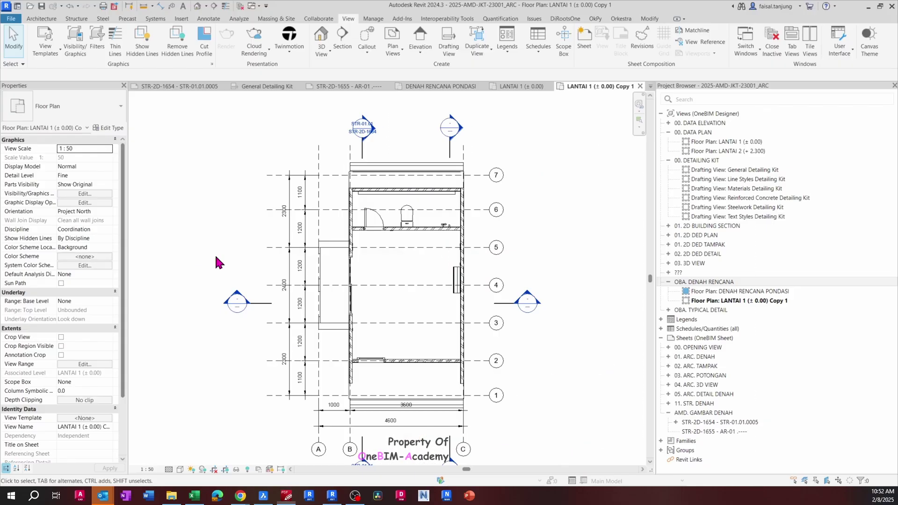
pyautogui.moveTo(329, 262); pyautogui.dragTo(317, 263, button='middle')
pyautogui.moveTo(330, 149); pyautogui.dragTo(335, 174, button='middle')
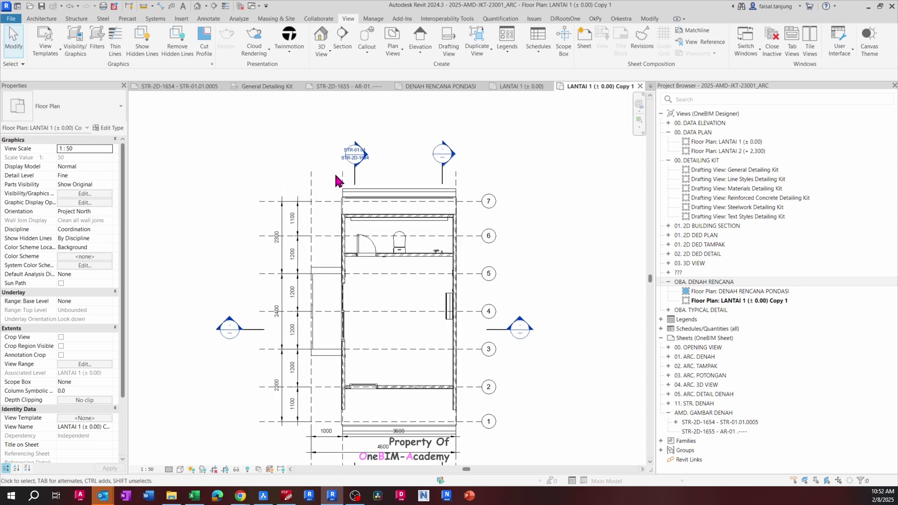
# Recheck the reference PDF's marker directions and flip the DETAIL PONDASI section to face the opposite way.
pyautogui.click(356, 173)
pyautogui.hotkey('alt', 'Tab')
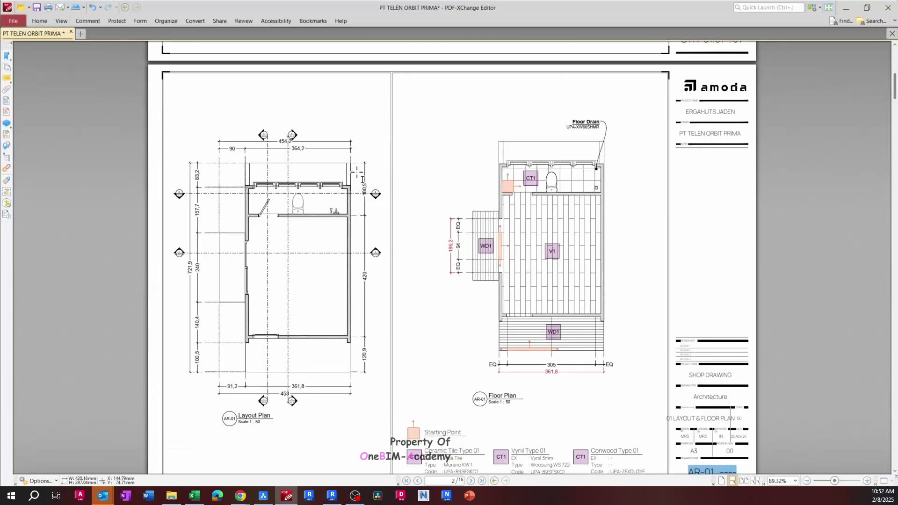
pyautogui.hotkey('alt', 'Tab')
pyautogui.hotkey('alt', 'Tab')
pyautogui.hotkey('alt', 'Tab')
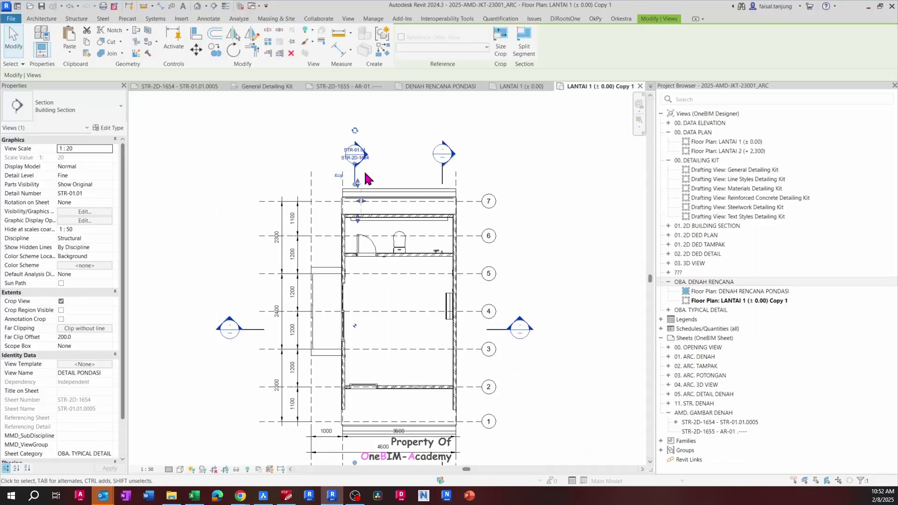
pyautogui.scroll(1, 365, 171)
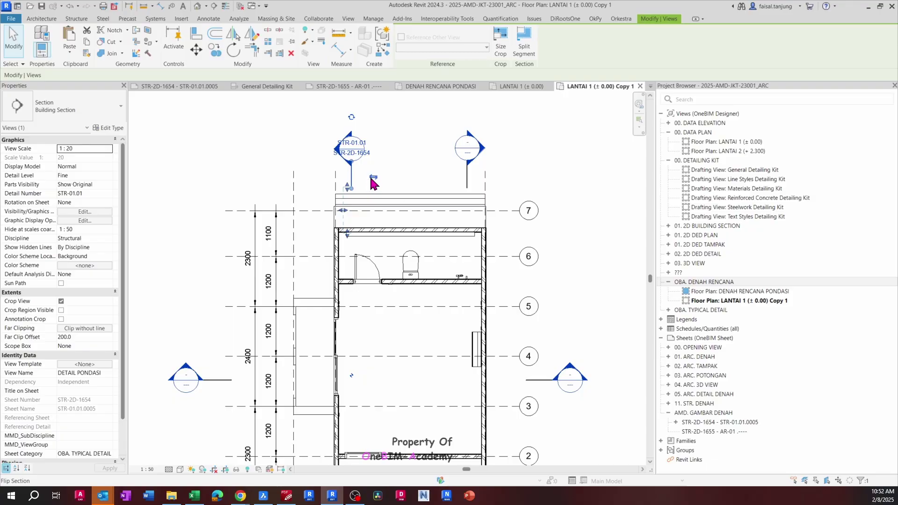
pyautogui.scroll(-3, 337, 188)
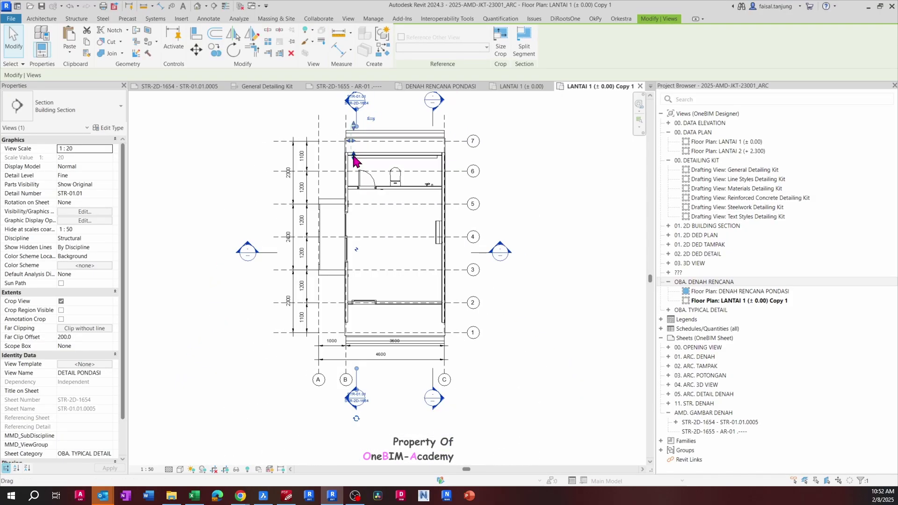
# Try stretching the DETAIL PONDASI section's extent down to between grids 4 and 3 and undo it.
pyautogui.moveTo(353, 158); pyautogui.dragTo(357, 244)
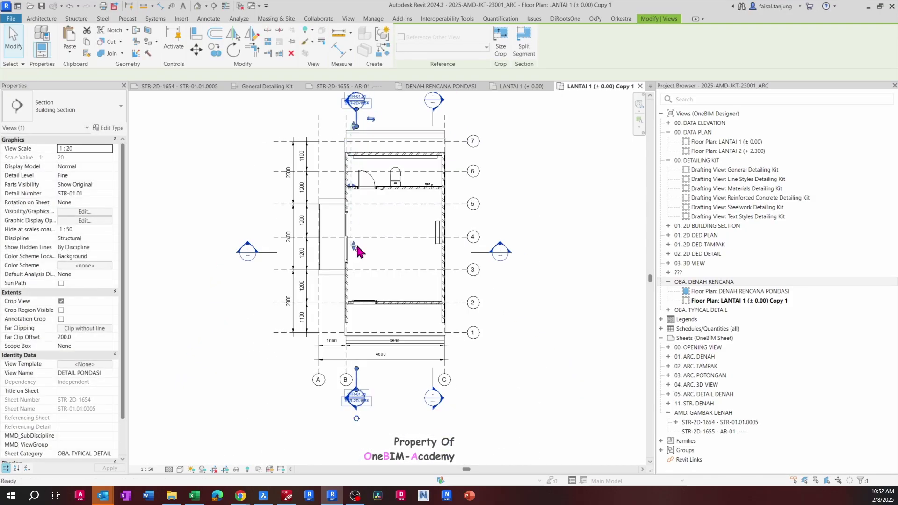
pyautogui.hotkey('ctrl', 'z')
pyautogui.moveTo(392, 178); pyautogui.dragTo(357, 247, button='middle')
pyautogui.scroll(3, 336, 202)
pyautogui.click(313, 182)
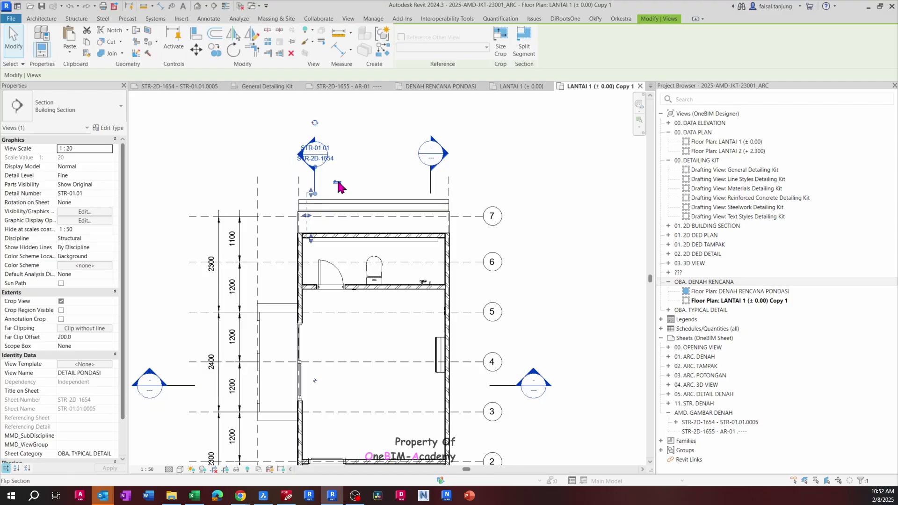
pyautogui.moveTo(384, 169); pyautogui.dragTo(359, 173, button='middle')
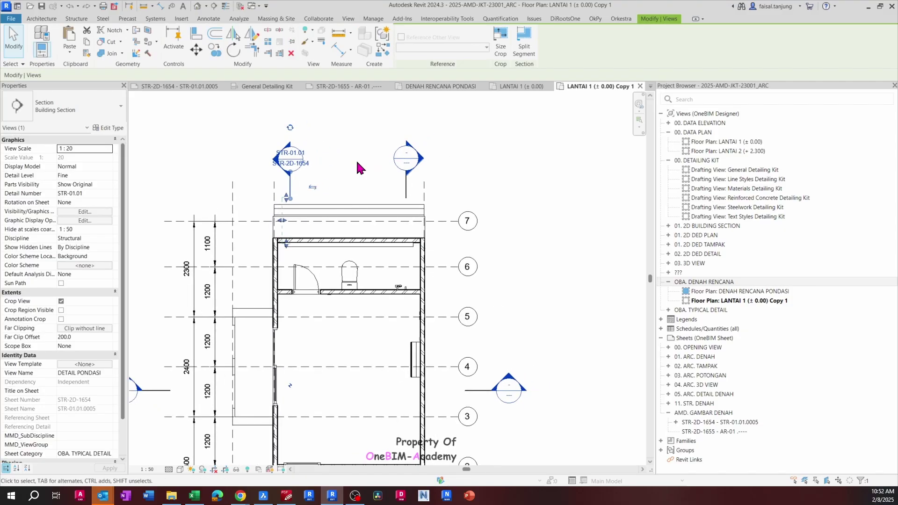
# Close all inactive views, keeping only the LANTAI 1 (± 0.00) Copy 1 floor plan open.
pyautogui.press('c')
pyautogui.press('h')
pyautogui.click(508, 97)
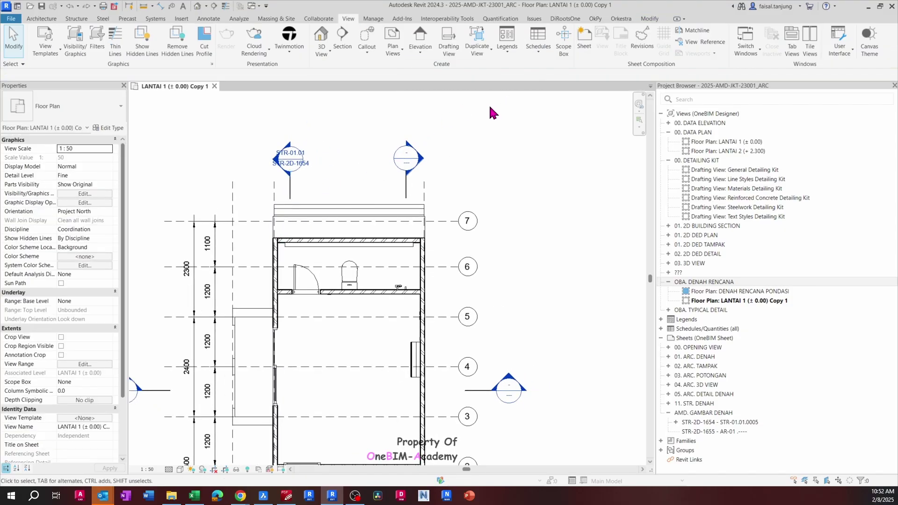
# Move the lower head of the DETAIL PONDASI section up into the bathroom area between grids 7 and 6.
pyautogui.click(290, 193)
pyautogui.scroll(-3, 295, 196)
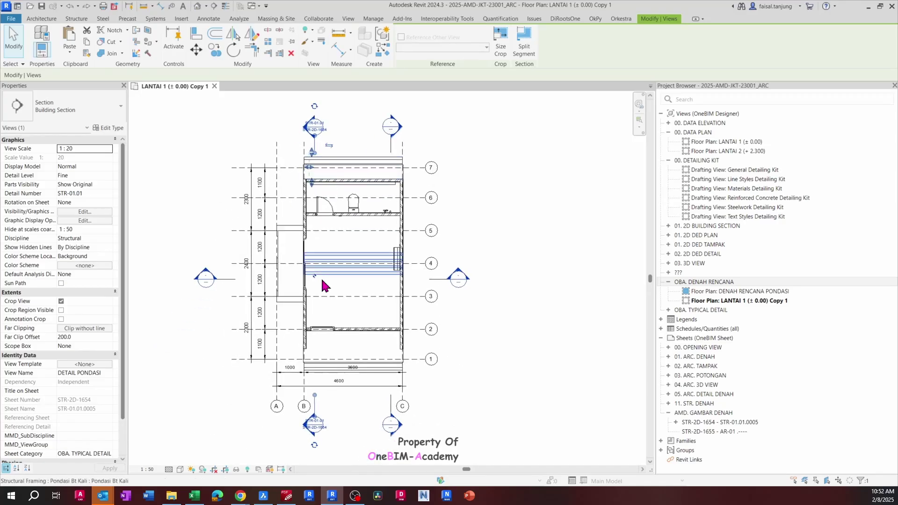
pyautogui.moveTo(315, 404); pyautogui.dragTo(332, 184)
pyautogui.scroll(5, 333, 184)
pyautogui.press('Escape')
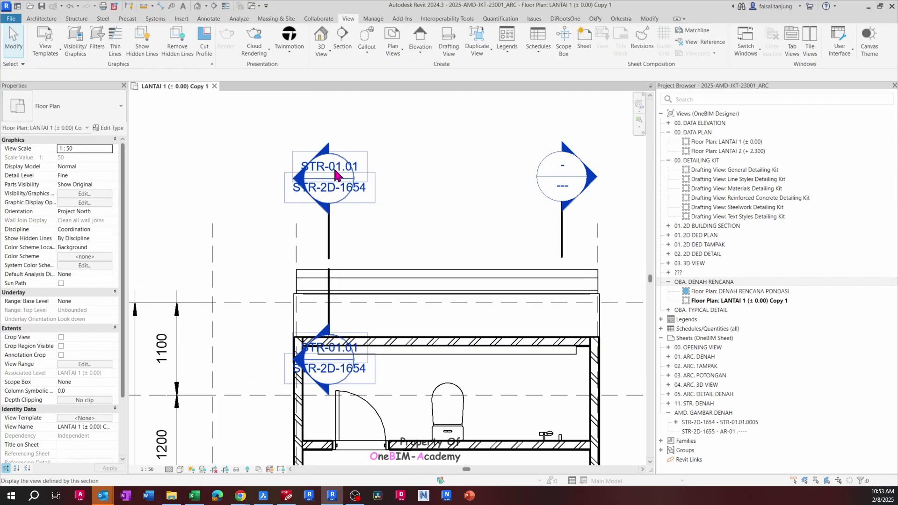
pyautogui.click(329, 245)
pyautogui.moveTo(354, 250); pyautogui.dragTo(329, 223, button='middle')
pyautogui.scroll(-2, 327, 227)
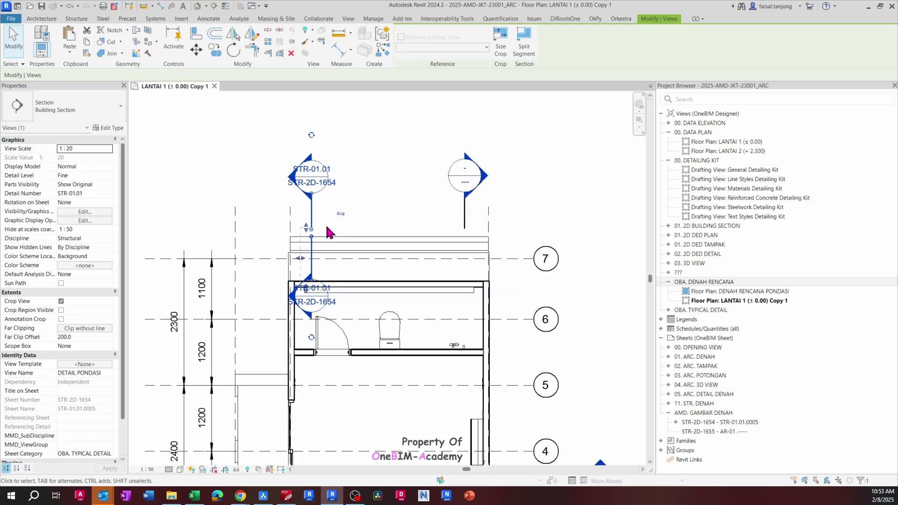
pyautogui.moveTo(320, 230); pyautogui.dragTo(329, 199, button='middle')
pyautogui.scroll(-1, 332, 206)
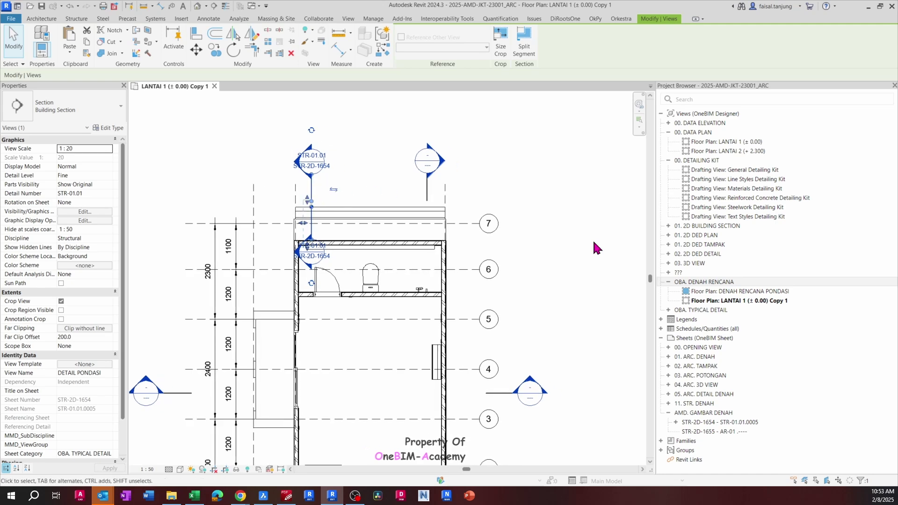
# Open sheet STR-2D-1654 - STR-01.01.0005 and examine the foundation detail viewport and its detail number.
pyautogui.click(742, 423)
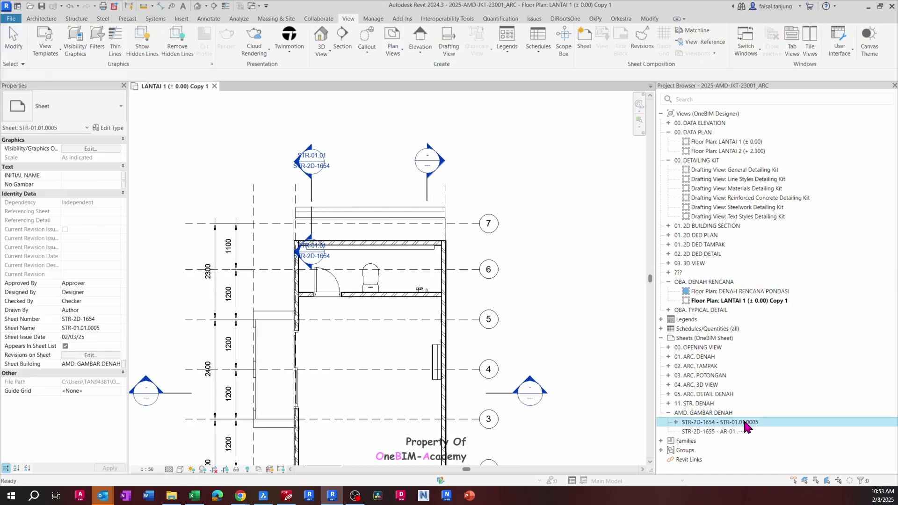
pyautogui.doubleClick(744, 422)
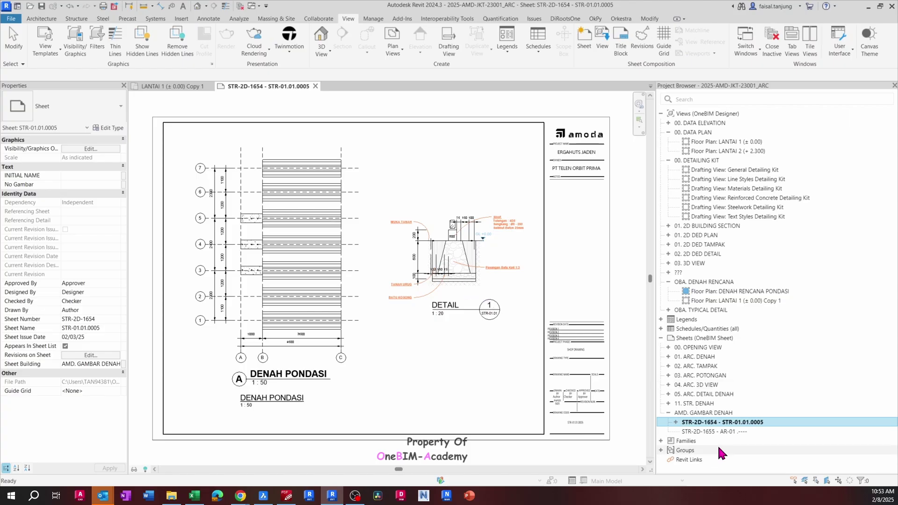
pyautogui.click(456, 301)
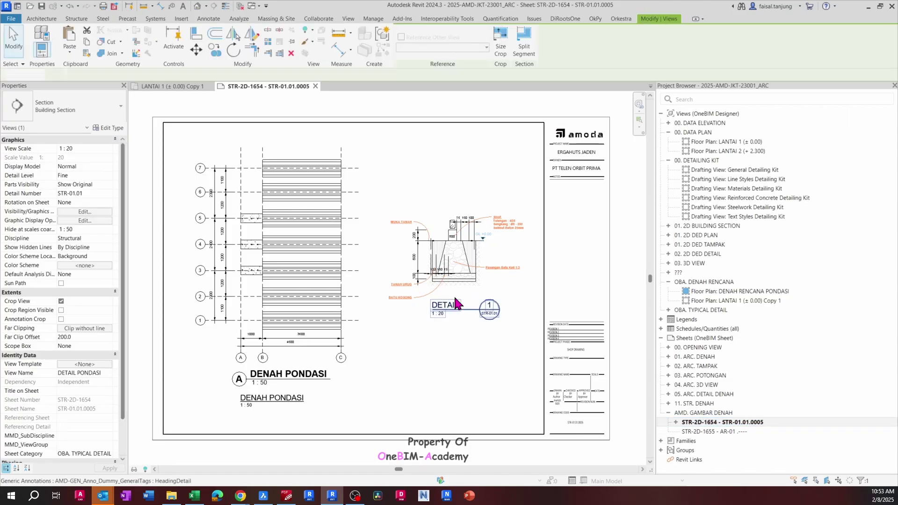
pyautogui.press('Escape')
pyautogui.scroll(5, 452, 273)
pyautogui.click(456, 247)
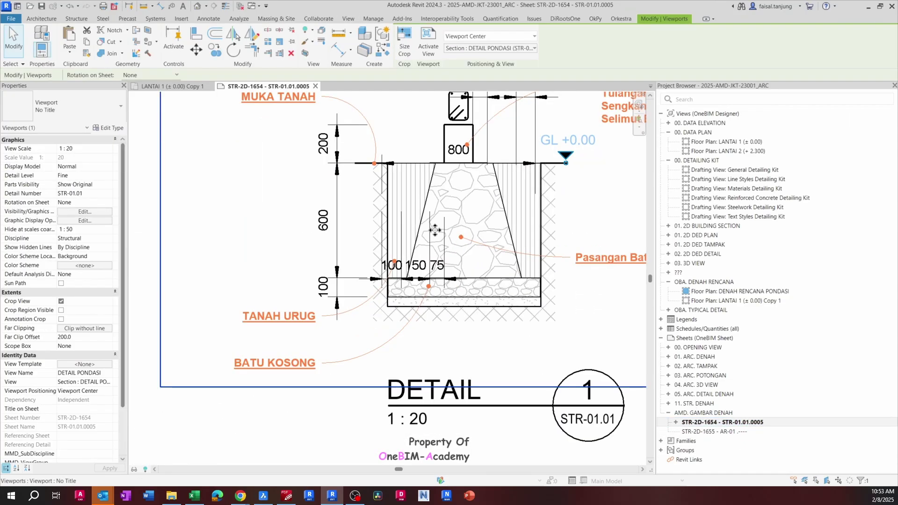
pyautogui.scroll(-3, 421, 250)
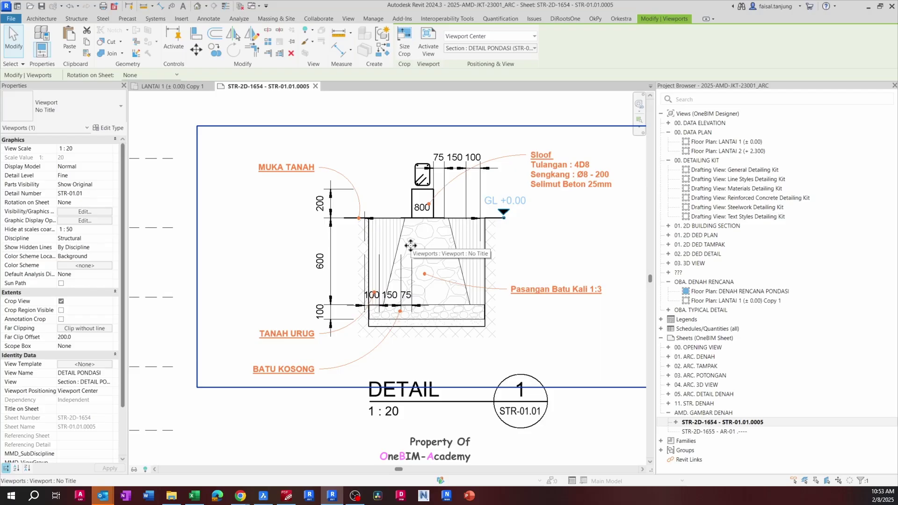
# Tile the LANTAI 1 (± 0.00) Copy 1 floor plan and the STR-2D-1654 sheet side by side.
pyautogui.click(195, 84)
pyautogui.press('t')
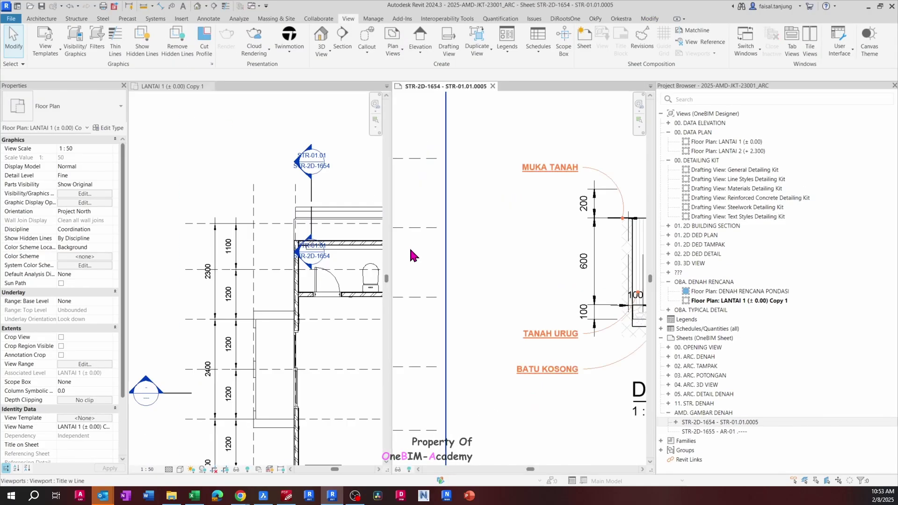
# Hide the Project Browser and fit the full sheet and floor plan in the two tiled views.
pyautogui.press('p')
pyautogui.press('b')
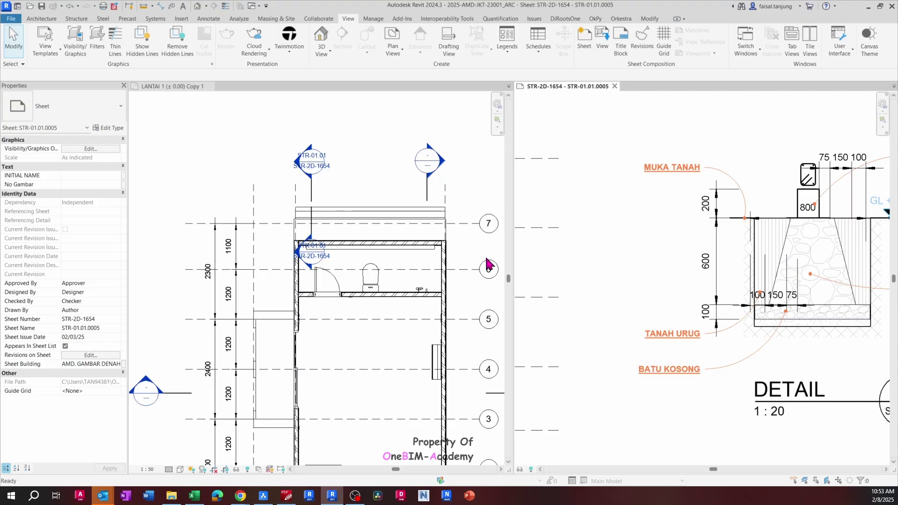
pyautogui.middleClick(635, 262)
pyautogui.middleClick(636, 262)
pyautogui.middleClick(306, 260)
pyautogui.middleClick(307, 260)
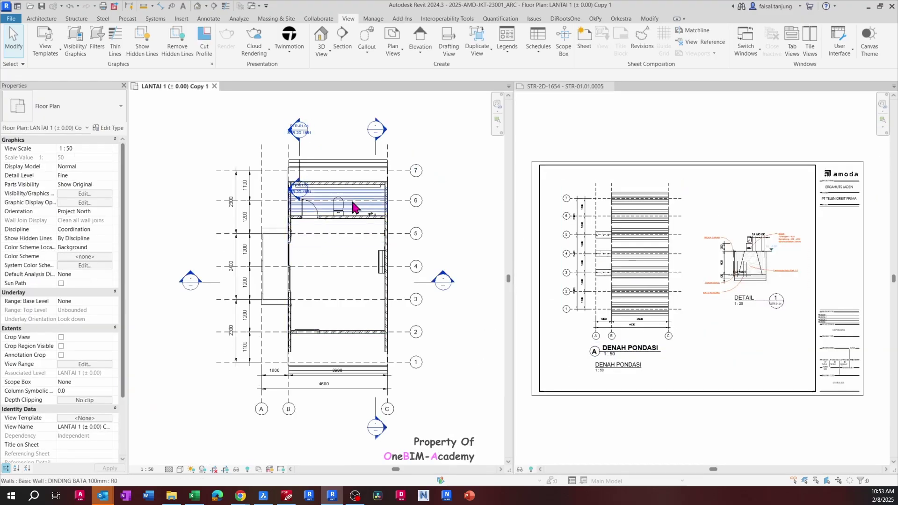
# Flip the DETAIL PONDASI section's viewing direction and move its lower head up into the bathroom area near grid 6.
pyautogui.scroll(5, 744, 259)
pyautogui.click(693, 232)
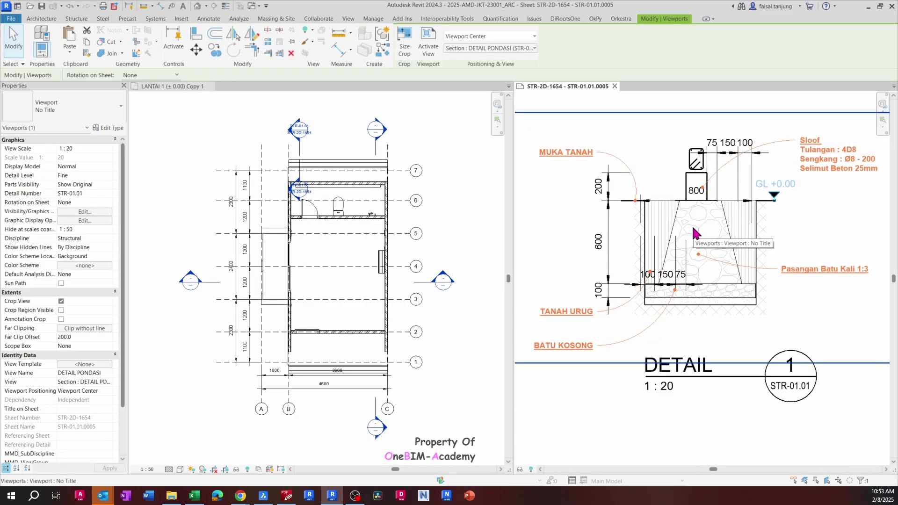
pyautogui.press('Escape')
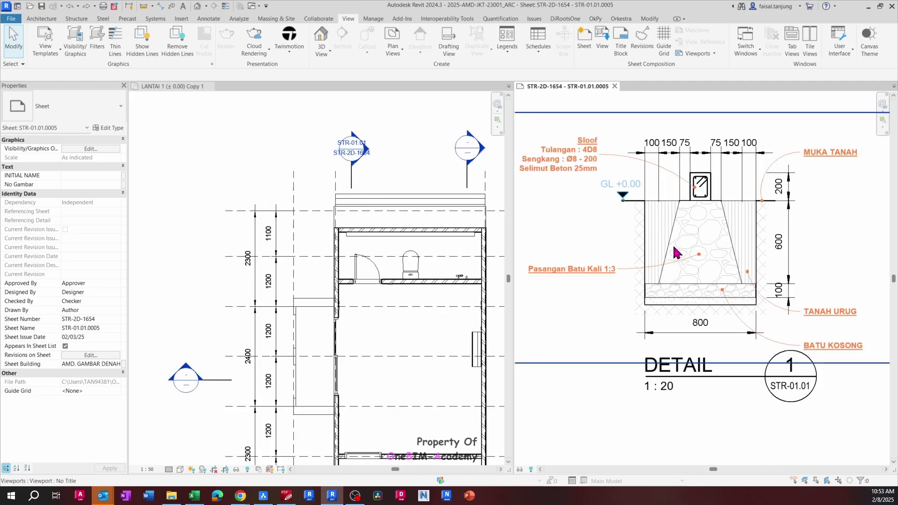
pyautogui.scroll(-3, 191, 197)
pyautogui.click(294, 190)
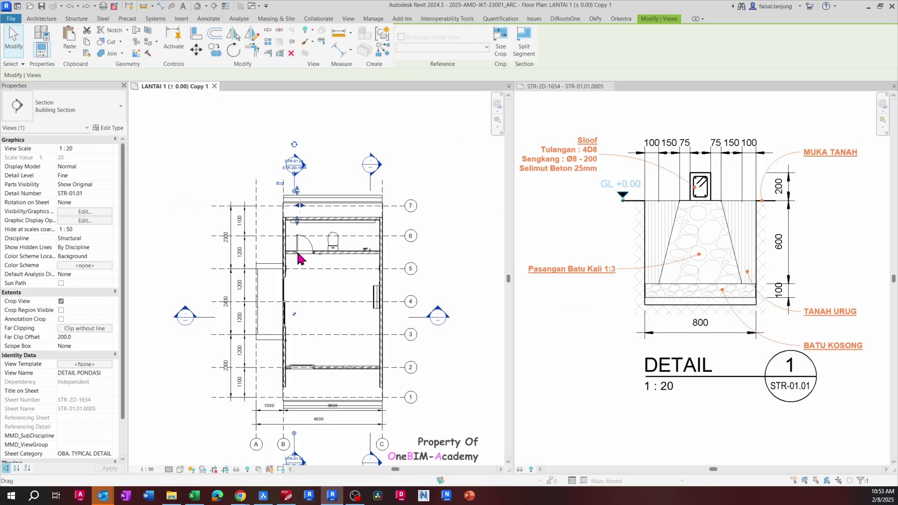
pyautogui.click(524, 46)
pyautogui.click(294, 255)
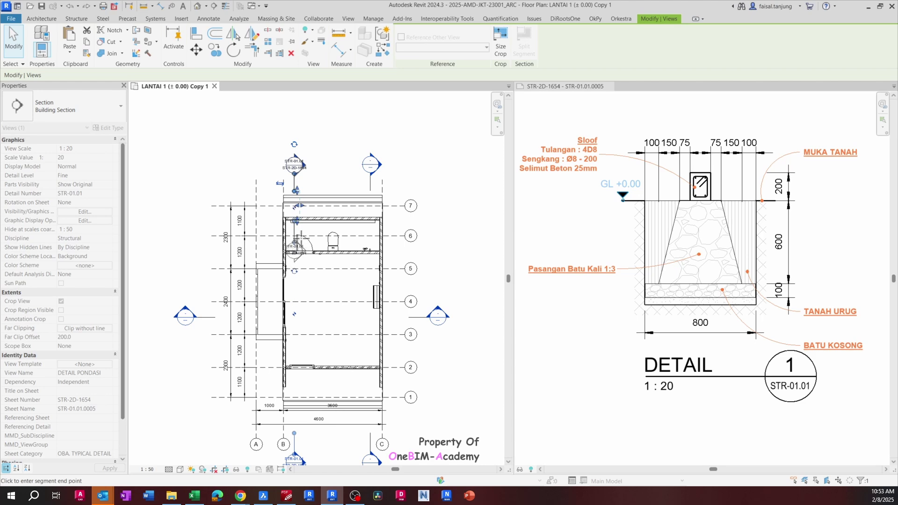
pyautogui.click(294, 235)
pyautogui.scroll(2, 298, 187)
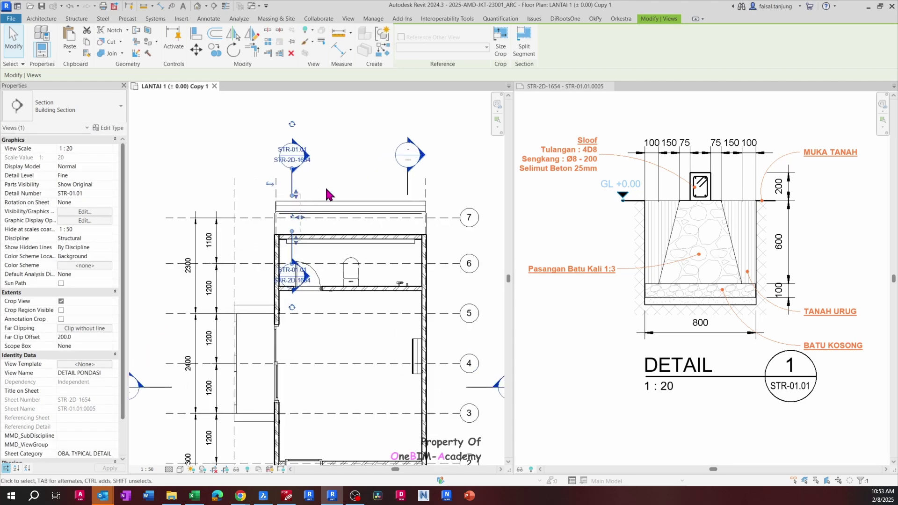
pyautogui.scroll(-3, 326, 193)
pyautogui.press('Escape')
# Compare the DETAIL PONDASI section marker in the floor plan with the foundation detail viewport on the sheet.
pyautogui.scroll(2, 268, 182)
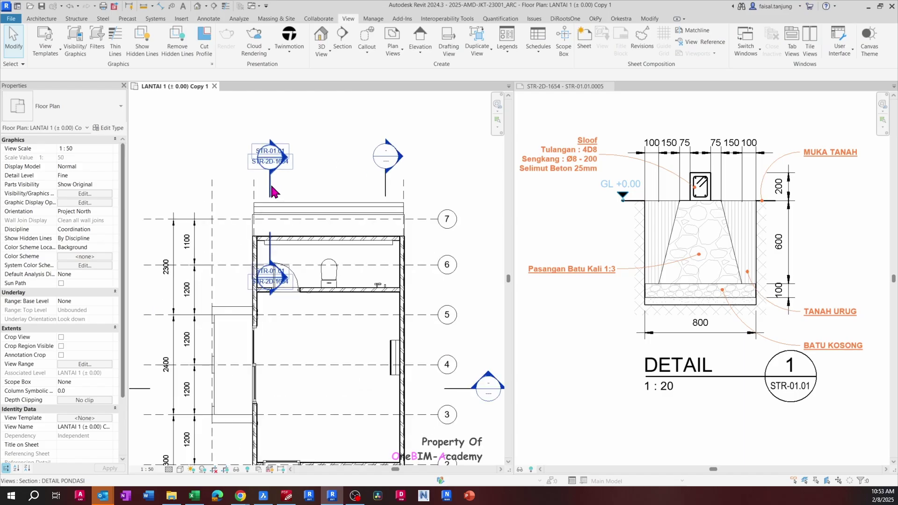
pyautogui.click(268, 180)
pyautogui.click(608, 215)
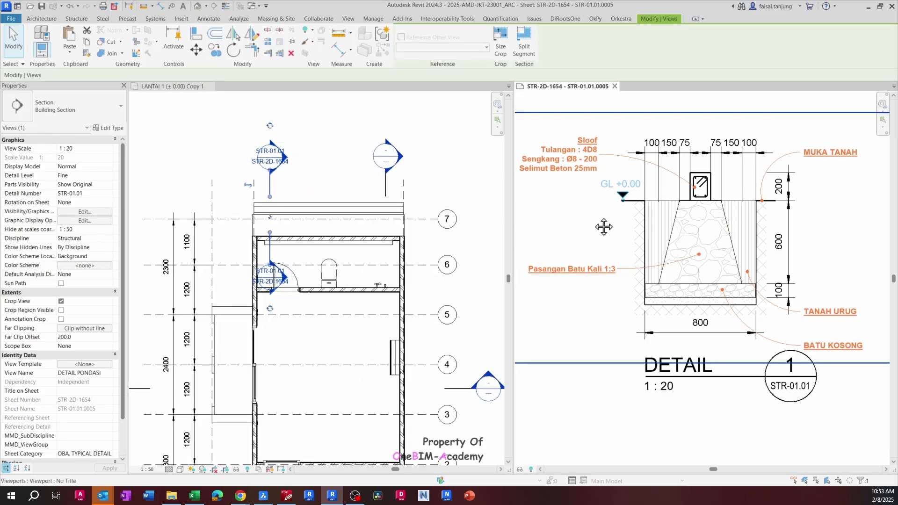
pyautogui.scroll(-2, 601, 217)
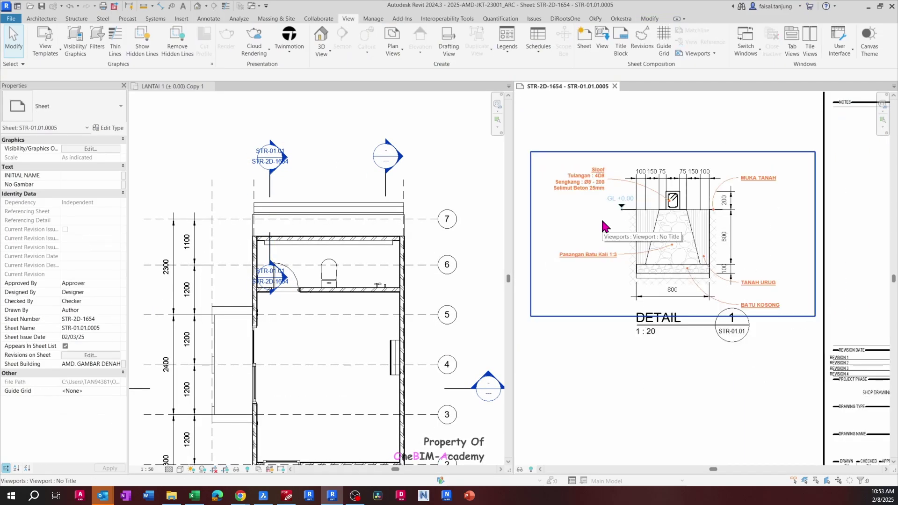
pyautogui.click(273, 183)
pyautogui.click(273, 182)
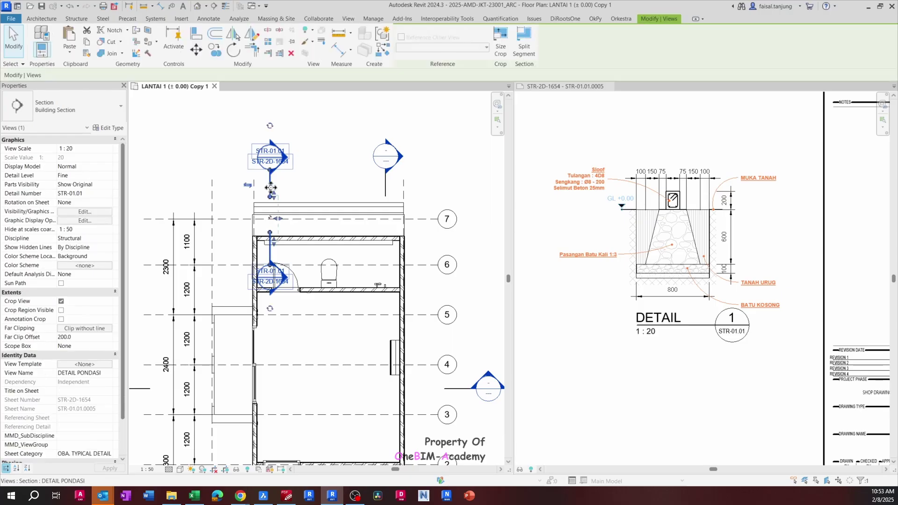
pyautogui.scroll(-2, 273, 182)
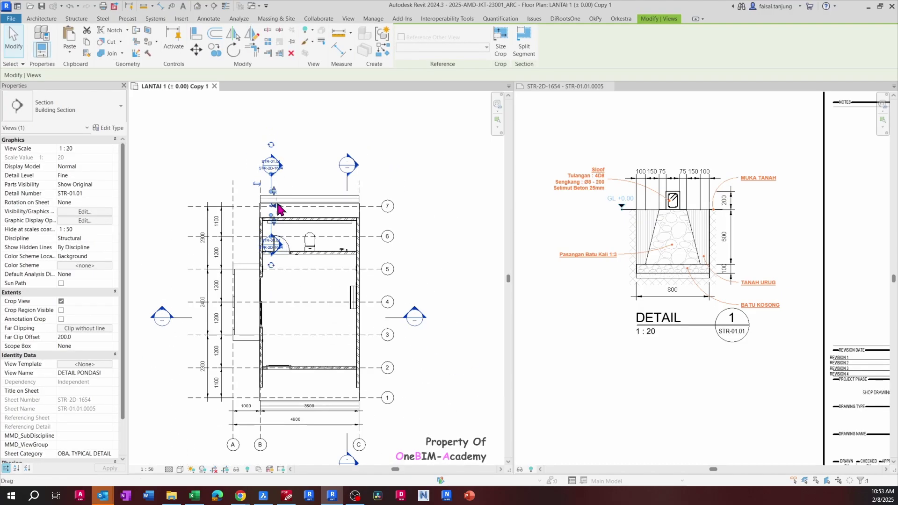
pyautogui.moveTo(279, 210); pyautogui.dragTo(268, 196, button='middle')
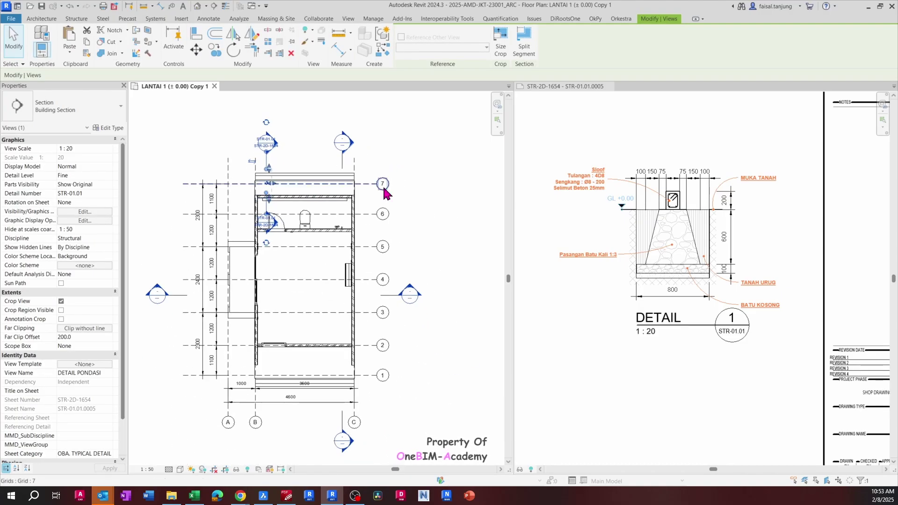
pyautogui.scroll(3, 268, 158)
pyautogui.click(680, 224)
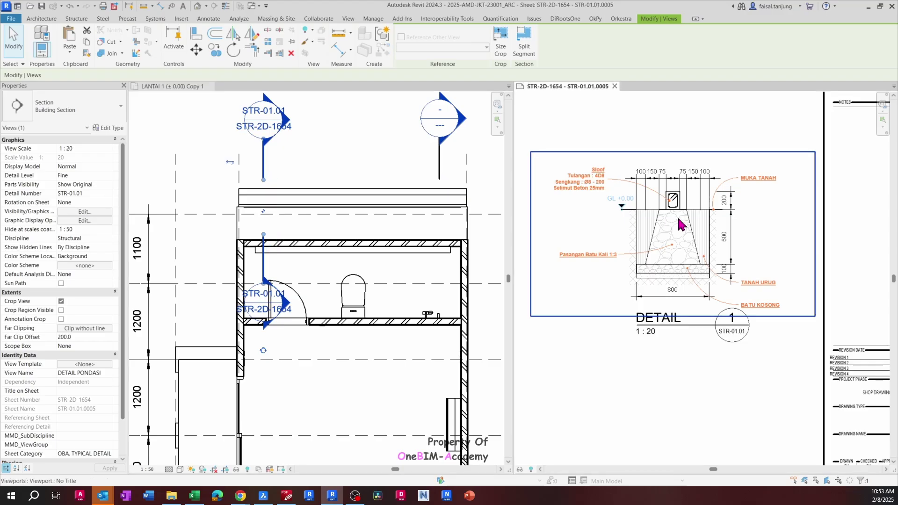
# Activate the foundation detail viewport on the sheet, show its crop region and select the crop boundary.
pyautogui.doubleClick(658, 216)
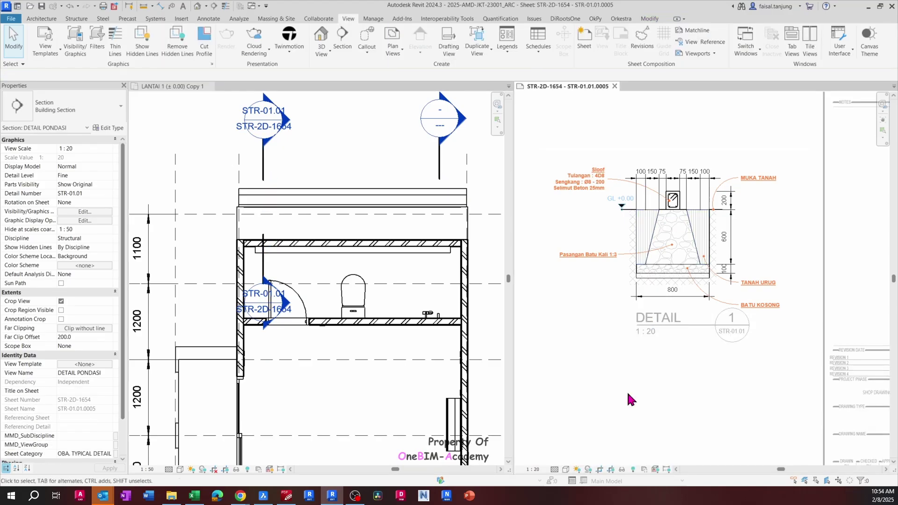
pyautogui.click(612, 470)
pyautogui.click(646, 159)
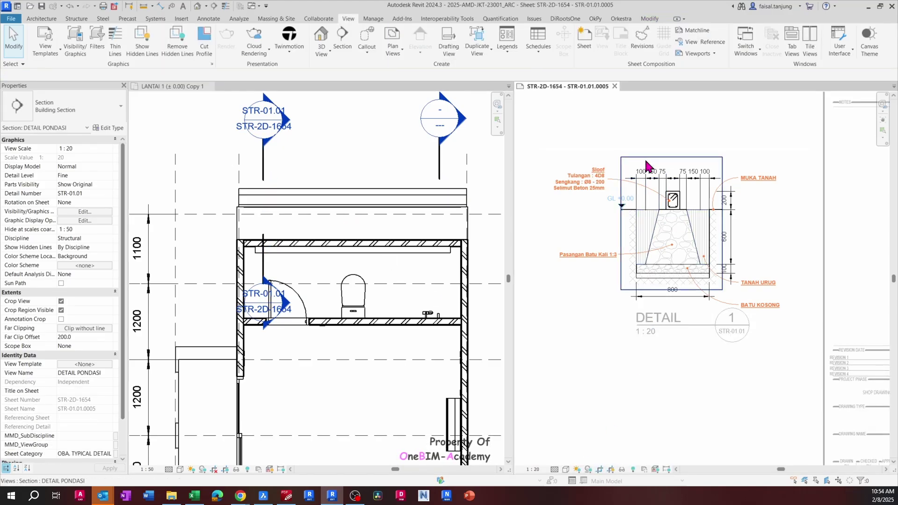
pyautogui.click(646, 159)
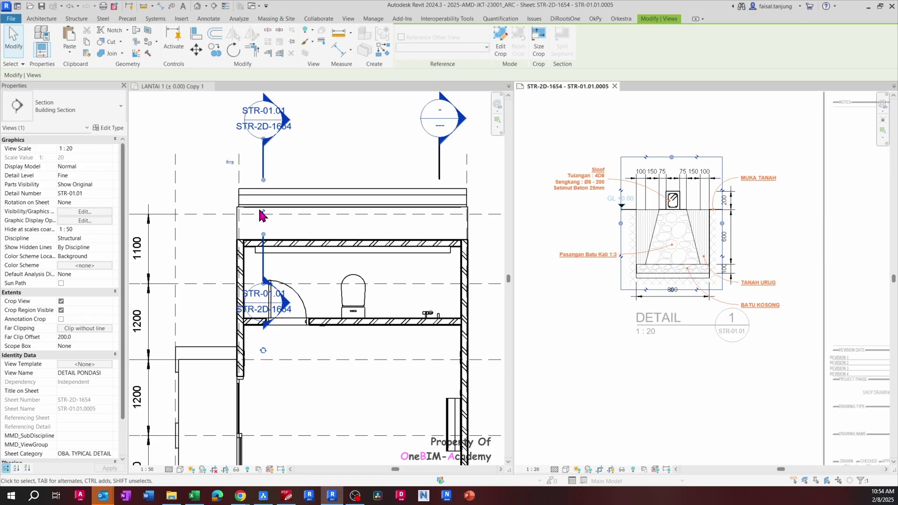
# Hide only the DETAIL PONDASI section marker in the LANTAI 1 (± 0.00) Copy 1 floor plan.
pyautogui.rightClick(265, 169)
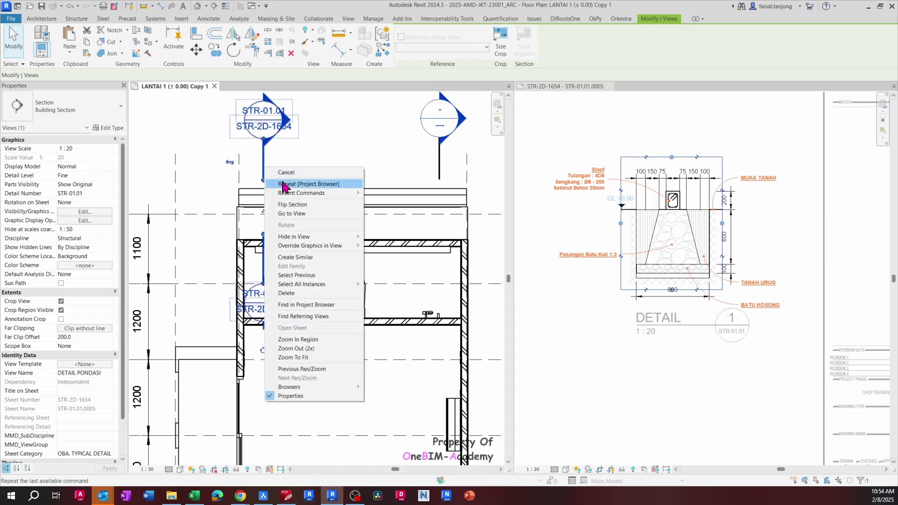
pyautogui.moveTo(314, 238)
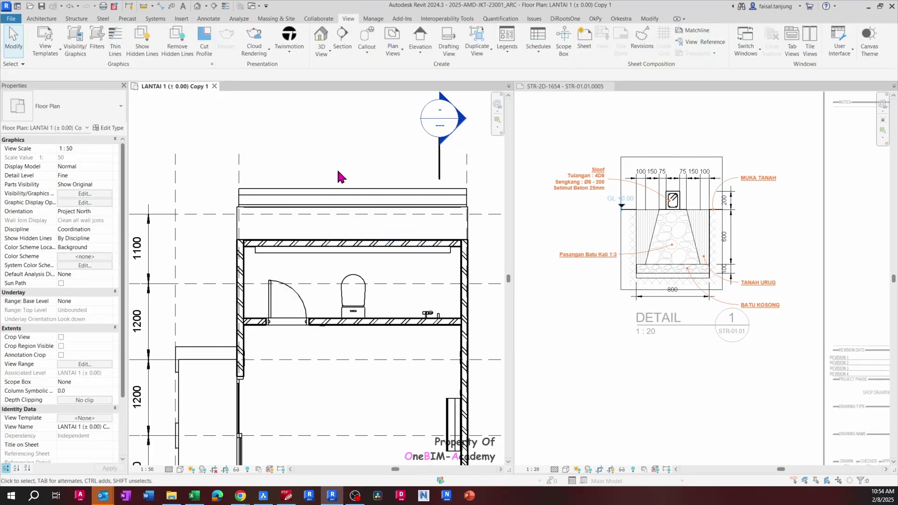
# Examine the foundation detail's dimensions and material notes on the STR-01.01.0005 sheet.
pyautogui.scroll(-3, 341, 176)
pyautogui.click(650, 164)
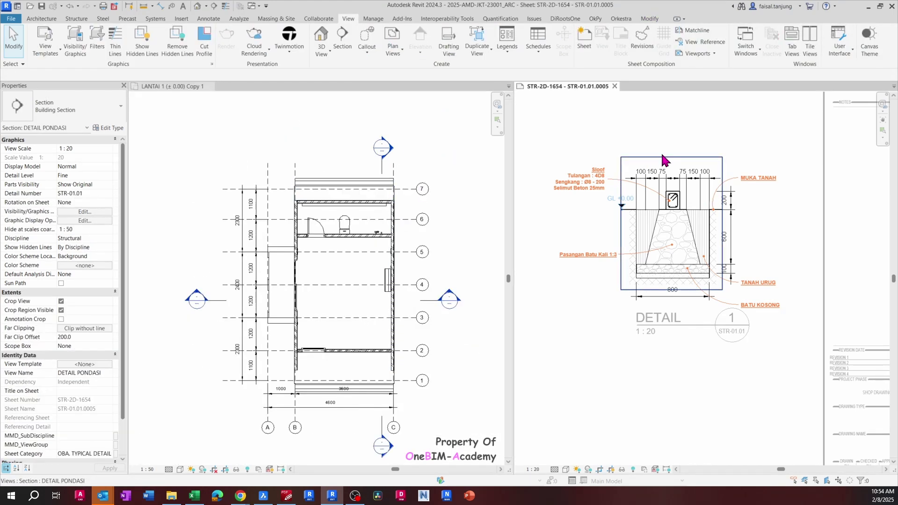
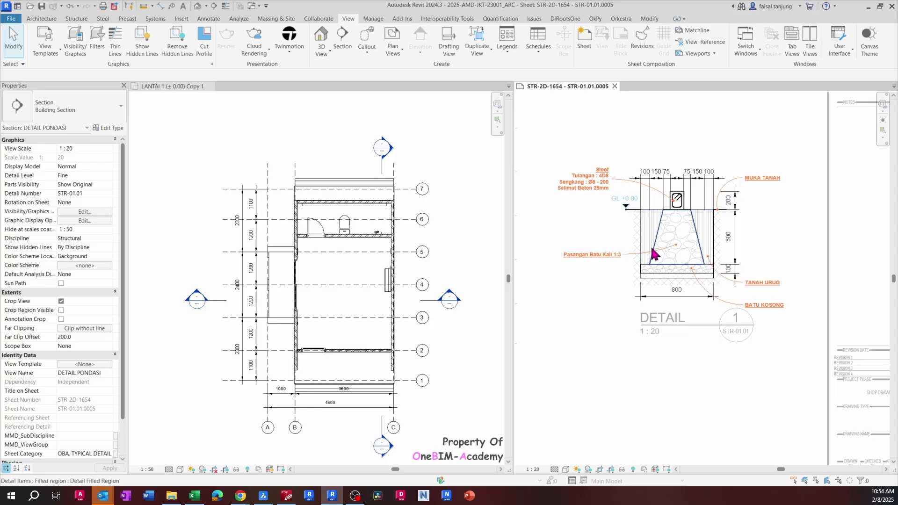
pyautogui.scroll(-3, 652, 249)
pyautogui.moveTo(632, 264); pyautogui.dragTo(645, 263, button='middle')
pyautogui.scroll(3, 664, 234)
pyautogui.scroll(1, 641, 236)
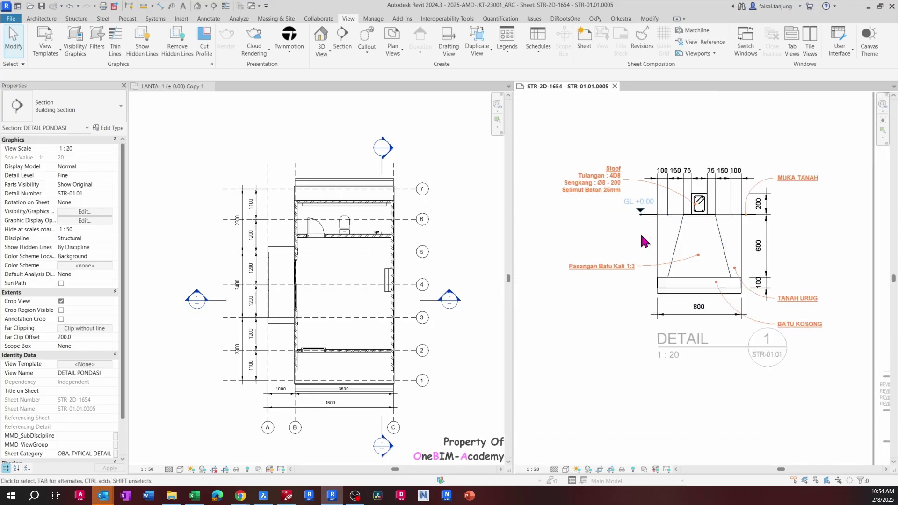
pyautogui.scroll(1, 642, 241)
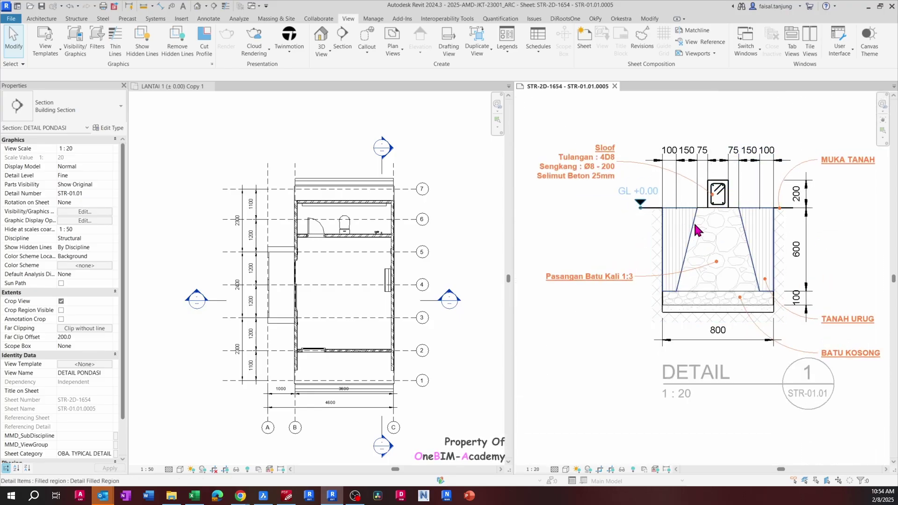
# Open the section view belonging to the vertical section line near grid C in the LANTAI 1 floor plan.
pyautogui.click(303, 196)
pyautogui.scroll(2, 313, 190)
pyautogui.click(315, 188)
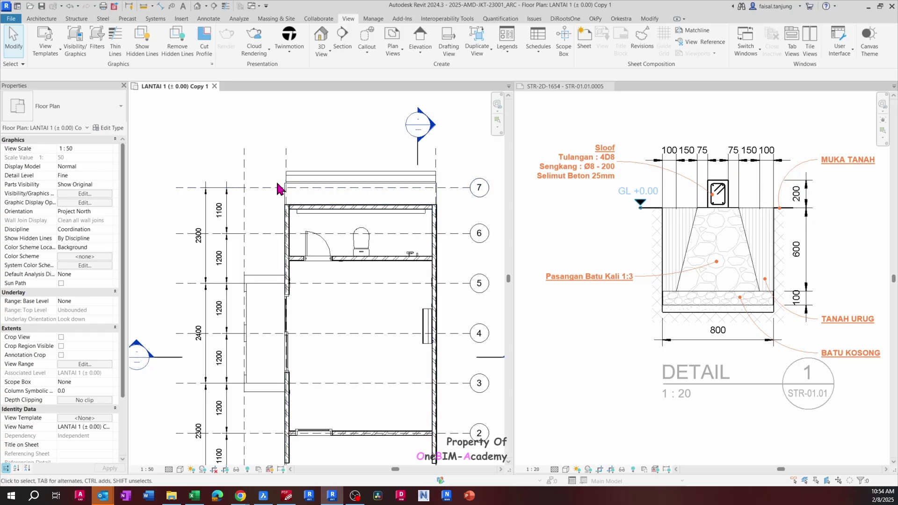
pyautogui.scroll(-2, 278, 192)
pyautogui.scroll(-2, 270, 191)
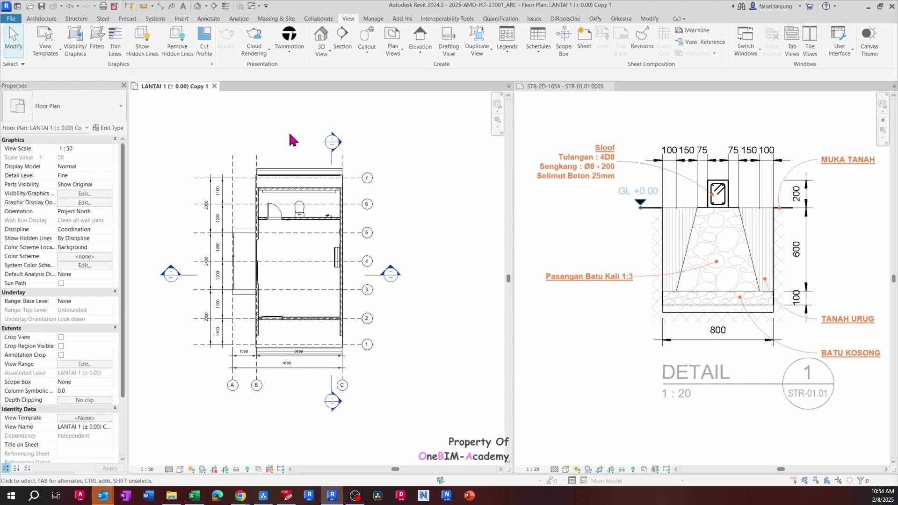
pyautogui.scroll(2, 331, 167)
pyautogui.click(333, 167)
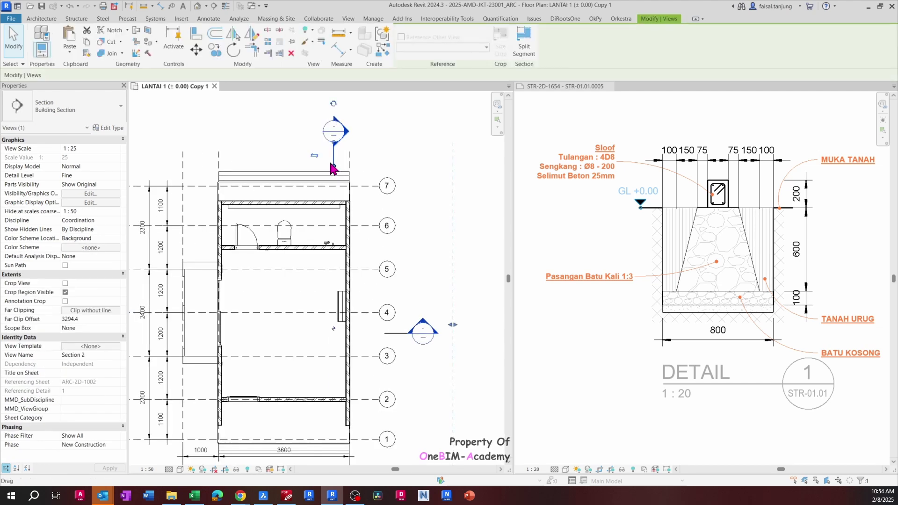
pyautogui.rightClick(333, 154)
pyautogui.click(369, 202)
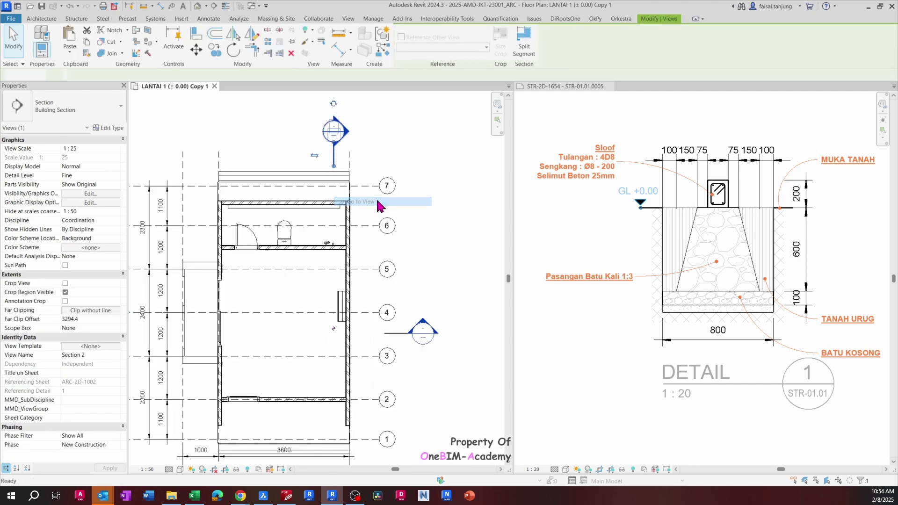
pyautogui.scroll(-1, 366, 208)
pyautogui.scroll(3, 242, 451)
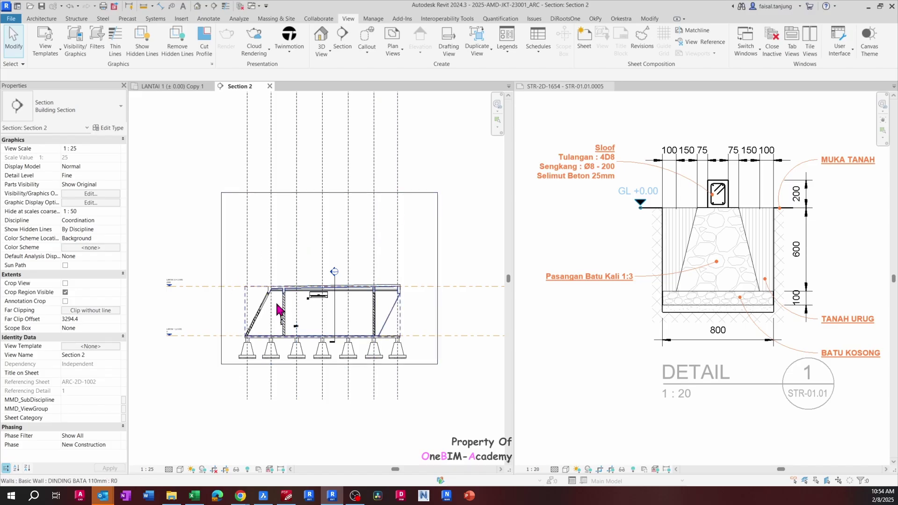
# Return to the LANTAI 1 plan and check the layout plan page of the PDF shop drawings in PDF-XChange Editor.
pyautogui.click(172, 87)
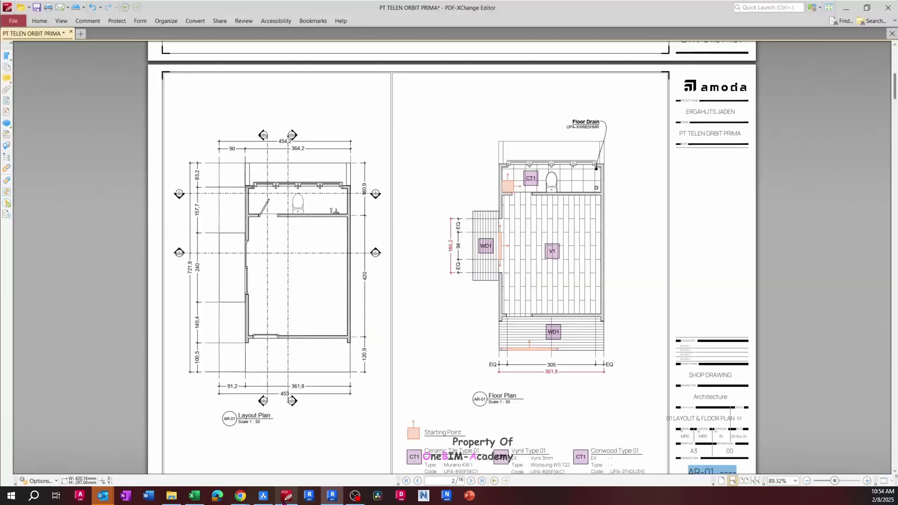
pyautogui.hotkey('alt', 'Tab')
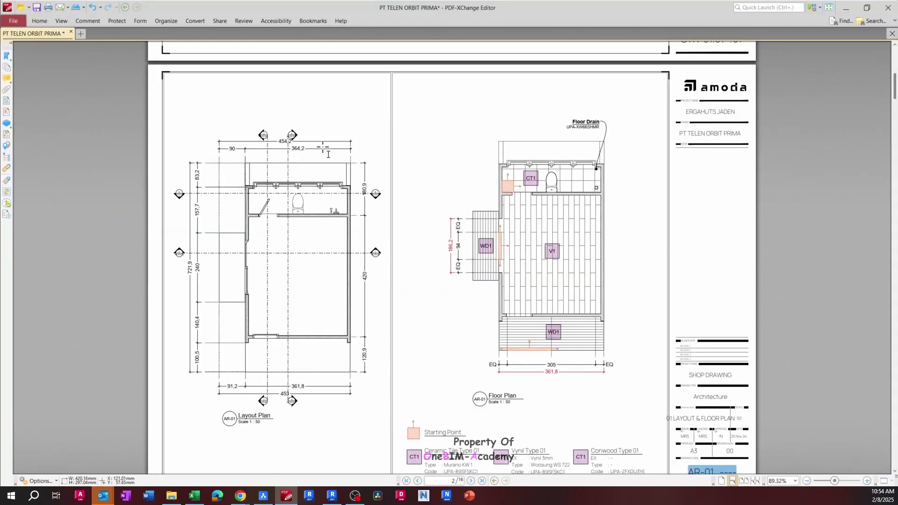
pyautogui.hotkey('alt', 'Tab')
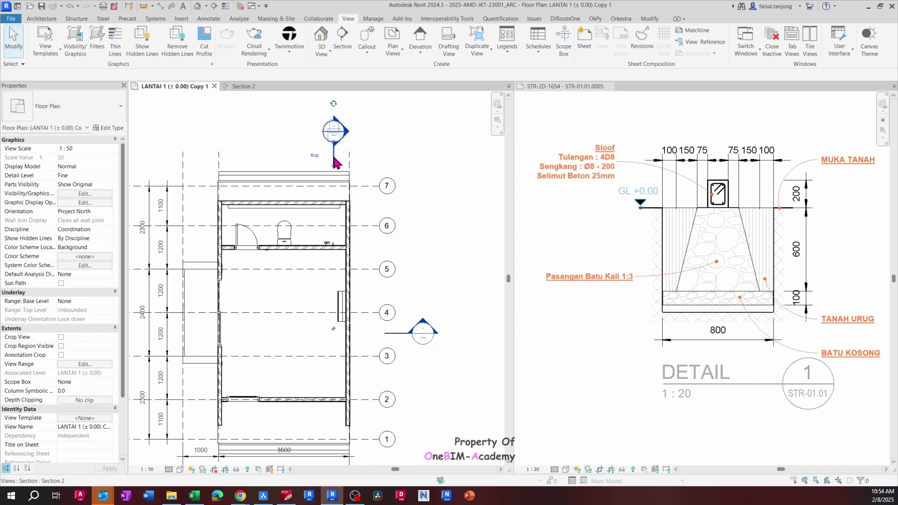
pyautogui.click(315, 173)
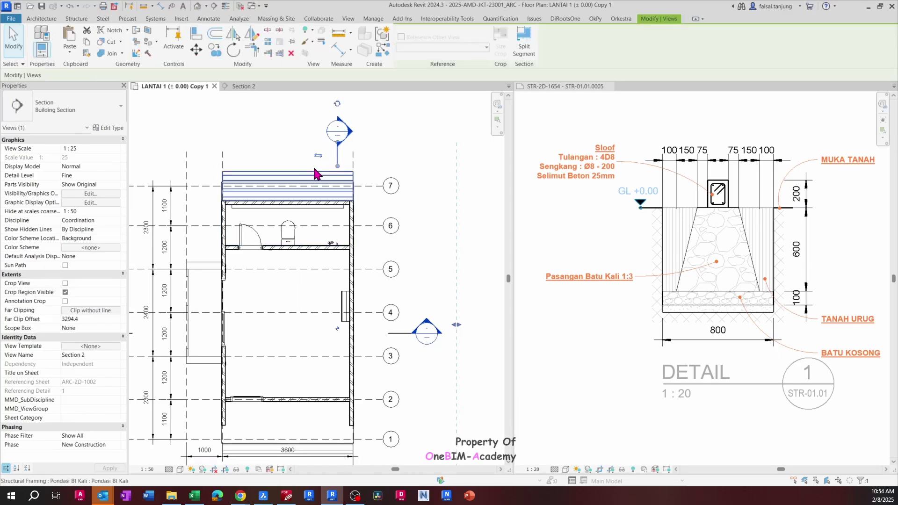
pyautogui.press('d')
pyautogui.press('m')
pyautogui.click(293, 172)
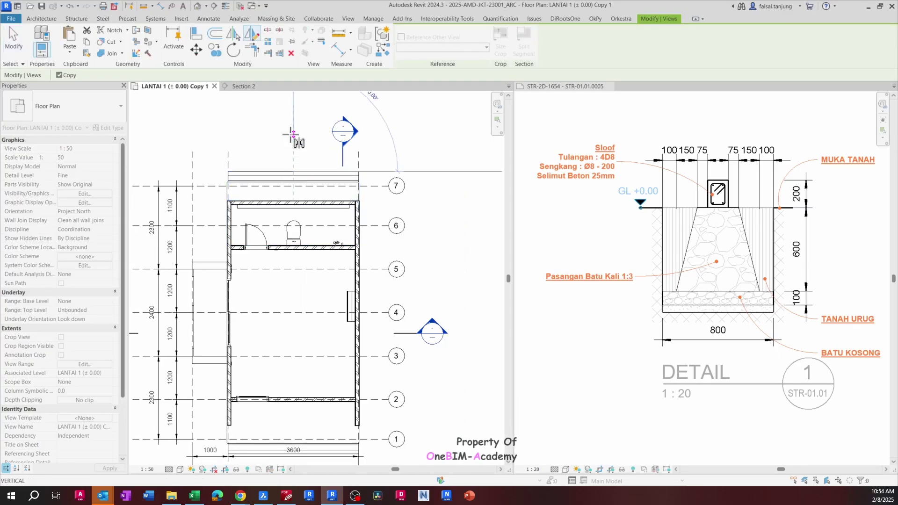
pyautogui.click(293, 135)
pyautogui.hotkey('ctrl', 'z')
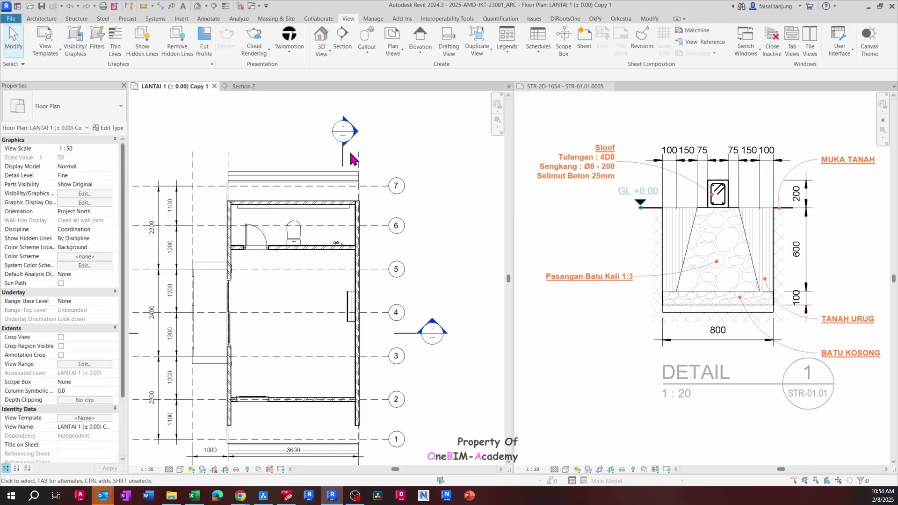
# Mirror a copy of the vertical section line about a vertical axis drawn through the midpoint of the foundation beam beside grid 7.
pyautogui.click(344, 162)
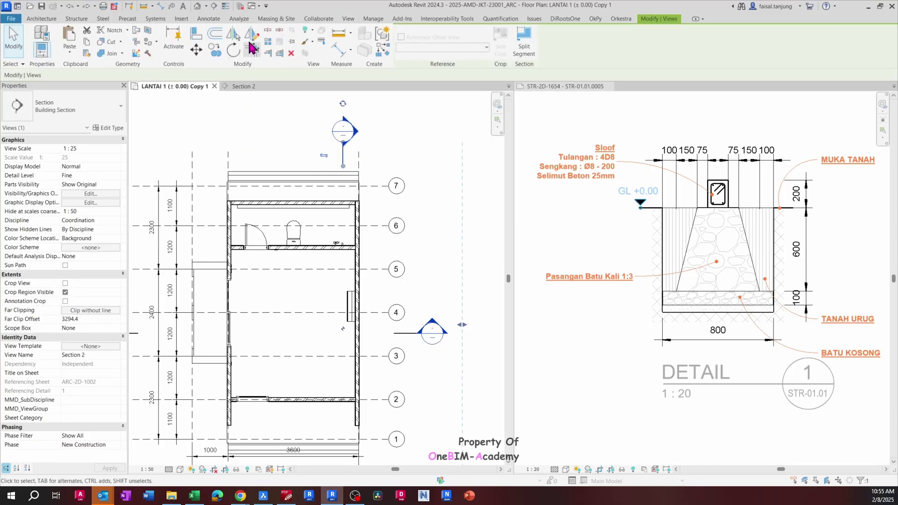
pyautogui.click(235, 37)
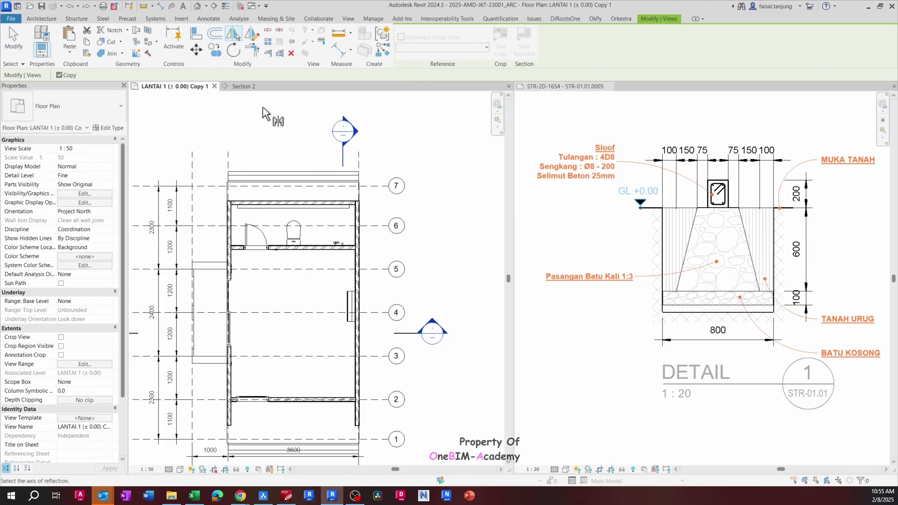
pyautogui.click(254, 38)
pyautogui.click(293, 172)
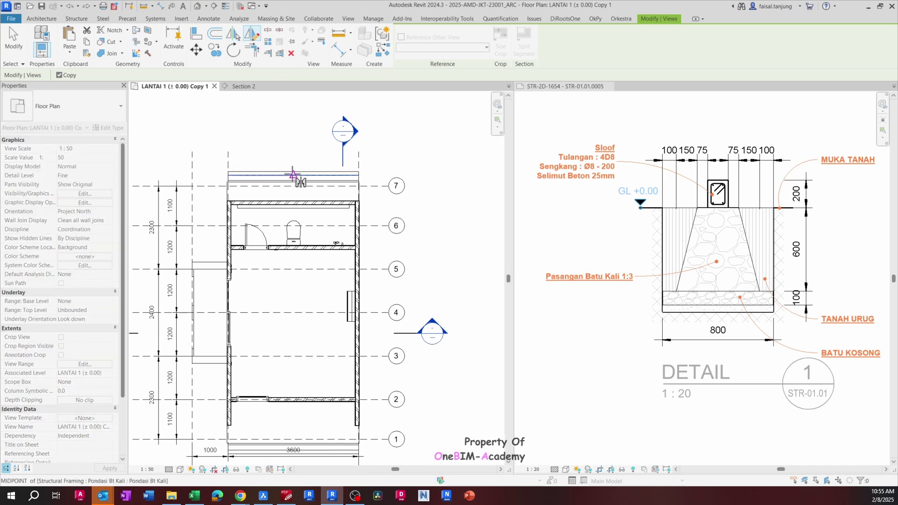
pyautogui.click(295, 116)
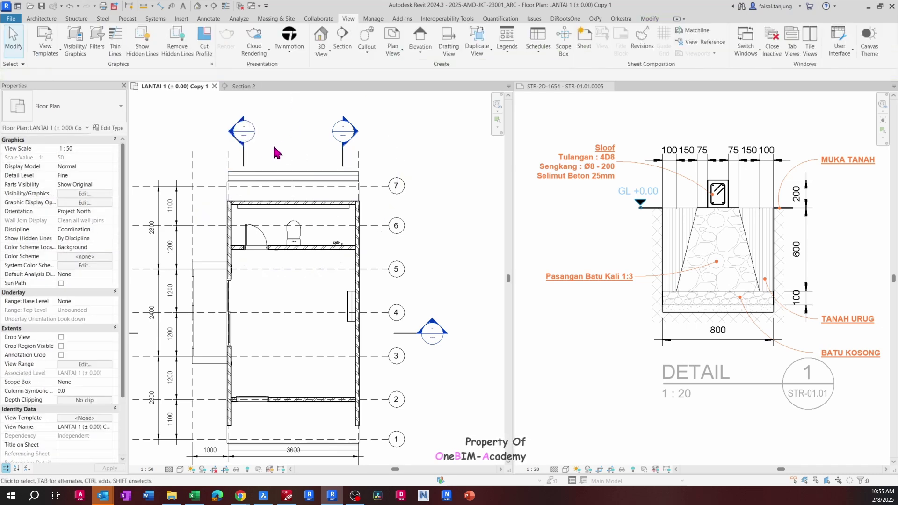
# Open the mirrored section's view and inspect the building and its footings.
pyautogui.rightClick(243, 153)
pyautogui.click(298, 204)
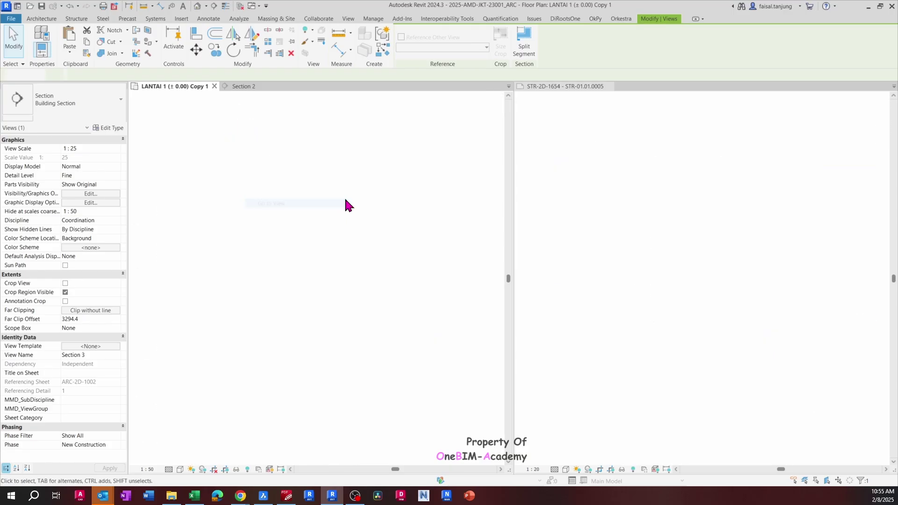
pyautogui.moveTo(336, 372); pyautogui.dragTo(277, 292, button='middle')
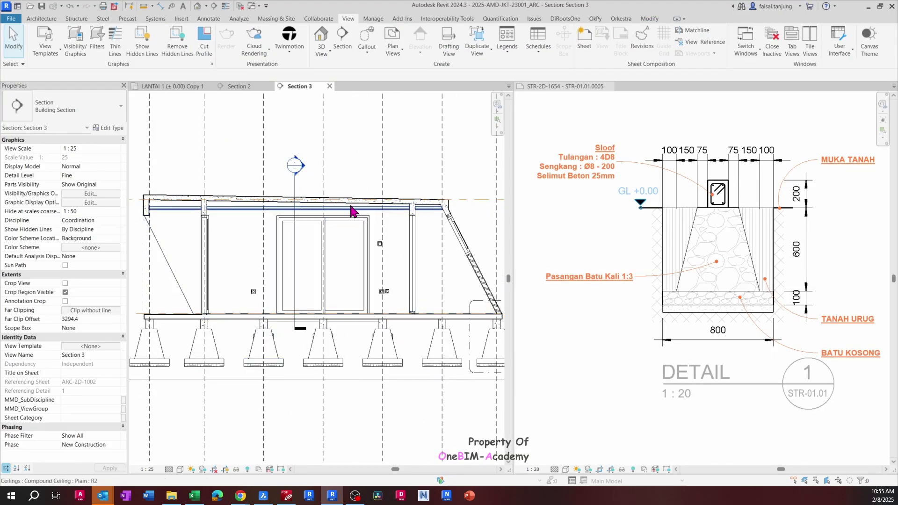
# Return to the LANTAI 1 plan and merge the side-by-side views into a single tabbed window.
pyautogui.click(169, 87)
pyautogui.scroll(4, 345, 169)
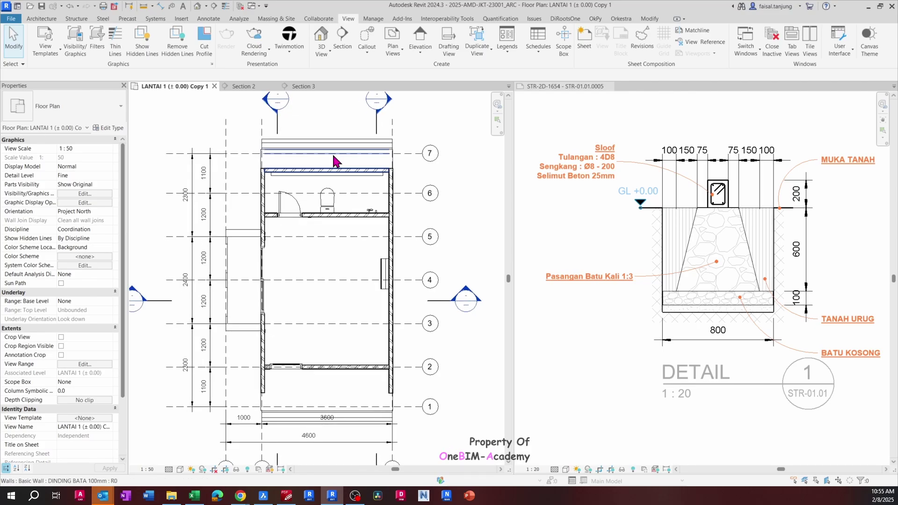
pyautogui.press('t')
pyautogui.press('w')
pyautogui.scroll(-2, 332, 155)
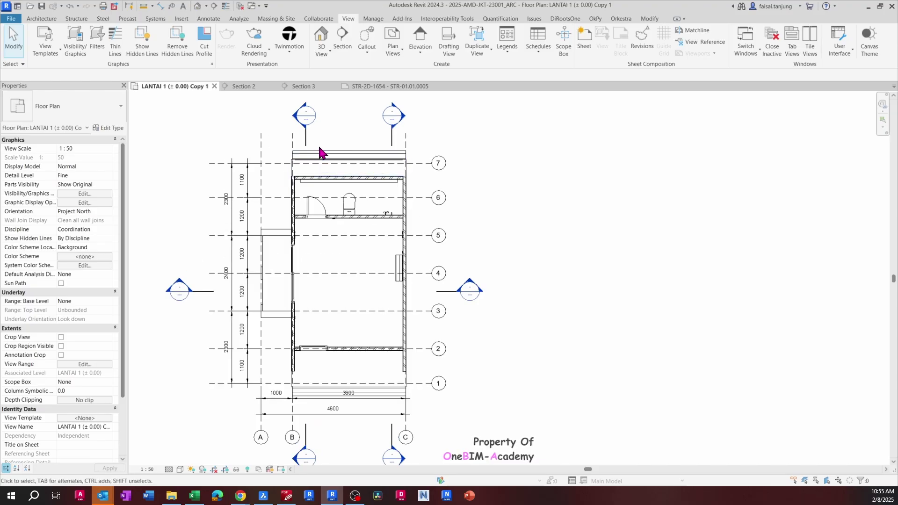
pyautogui.scroll(1, 322, 142)
pyautogui.scroll(-1, 387, 154)
pyautogui.scroll(-2, 317, 187)
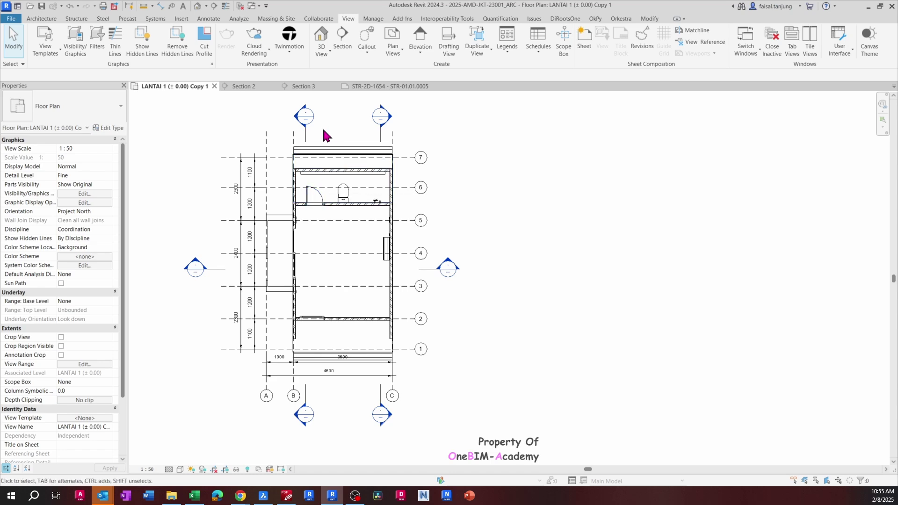
pyautogui.scroll(1, 323, 136)
pyautogui.click(303, 142)
pyautogui.moveTo(317, 136); pyautogui.dragTo(297, 137, button='middle')
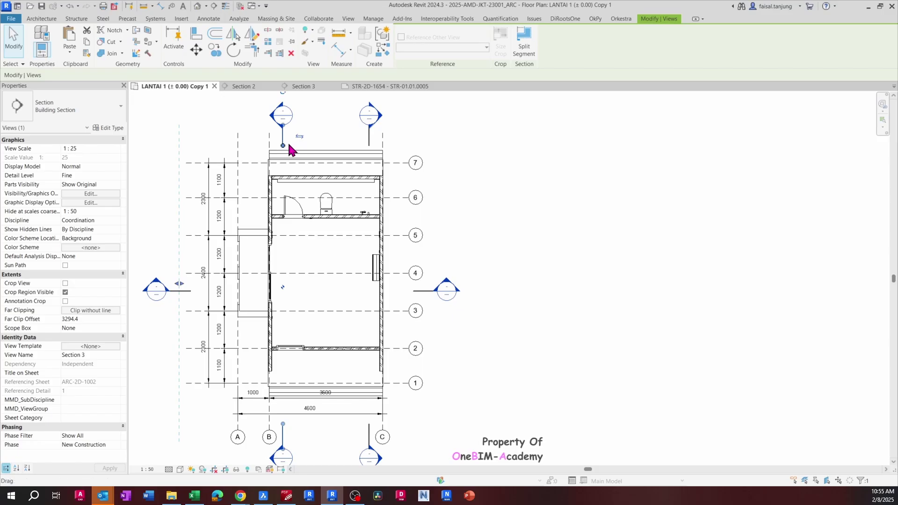
pyautogui.click(334, 137)
pyautogui.moveTo(334, 137); pyautogui.dragTo(326, 143, button='middle')
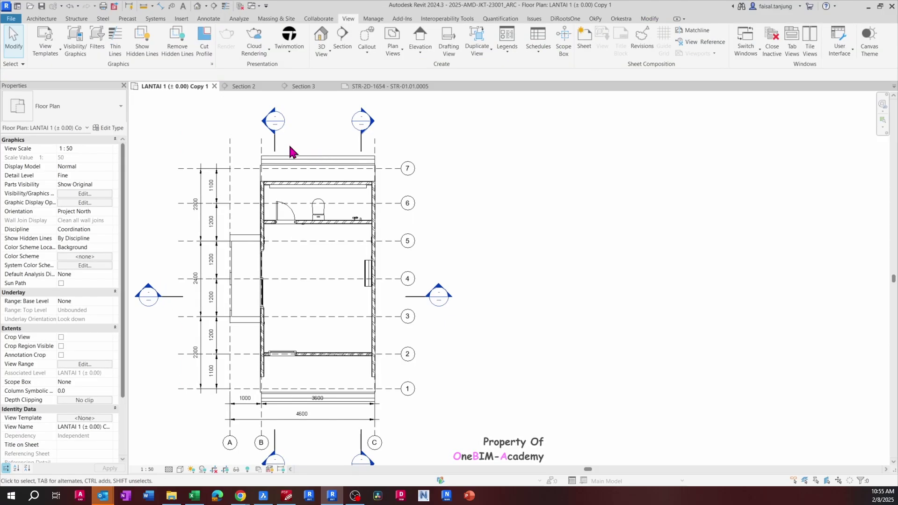
pyautogui.click(275, 148)
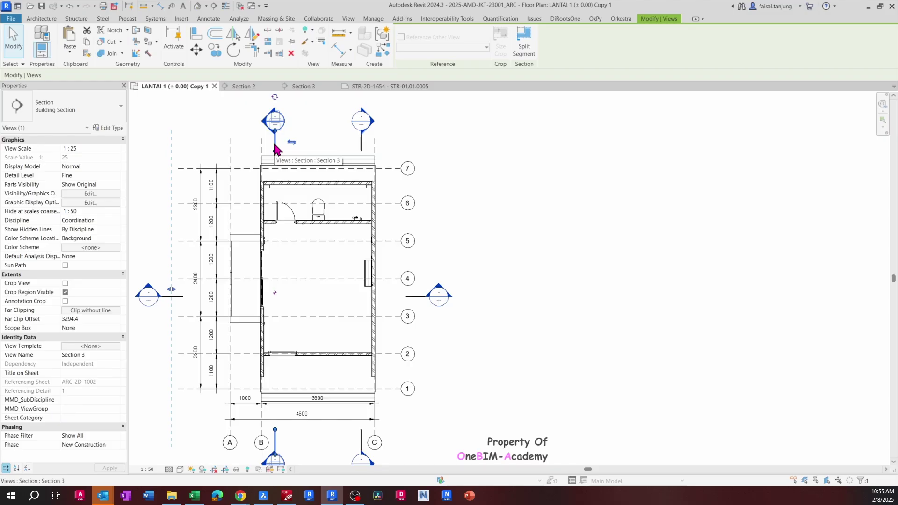
pyautogui.click(324, 136)
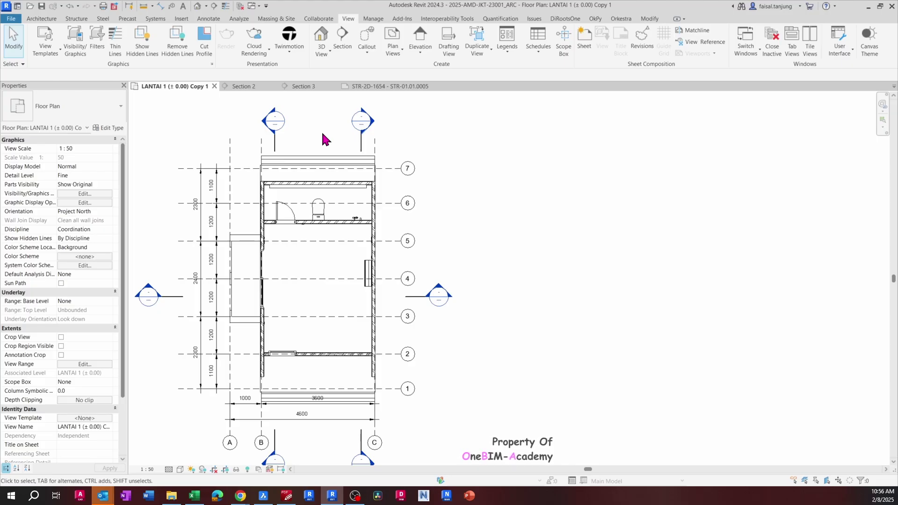
# Go to the Section 3 view from its section line near grid B in the floor plan.
pyautogui.click(274, 148)
pyautogui.scroll(2, 275, 149)
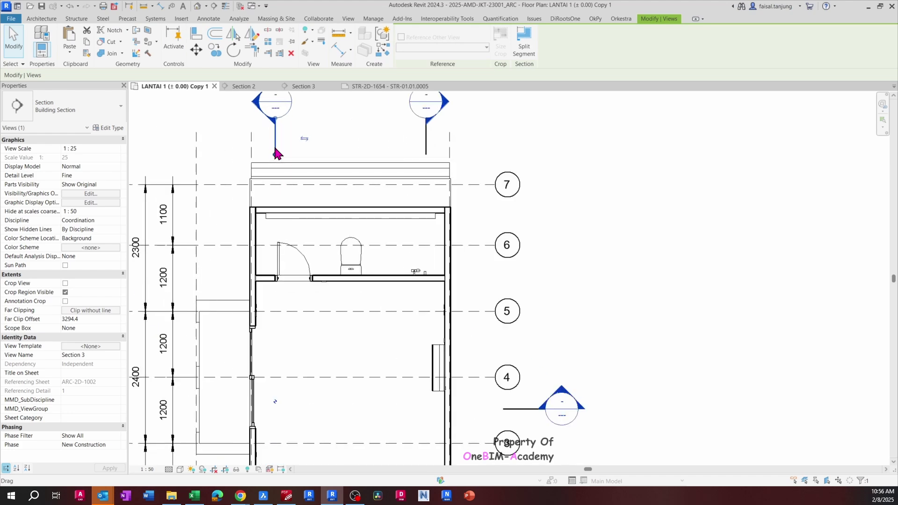
pyautogui.rightClick(274, 149)
pyautogui.click(318, 194)
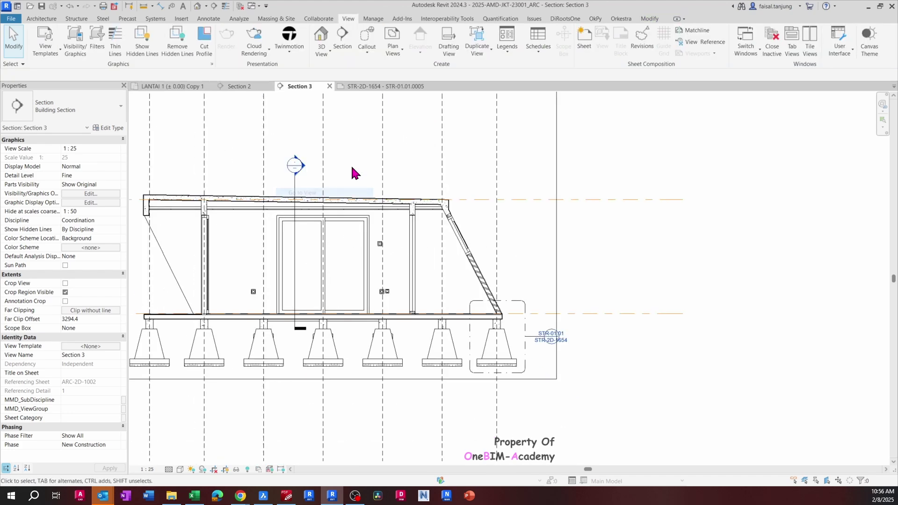
pyautogui.scroll(3, 293, 261)
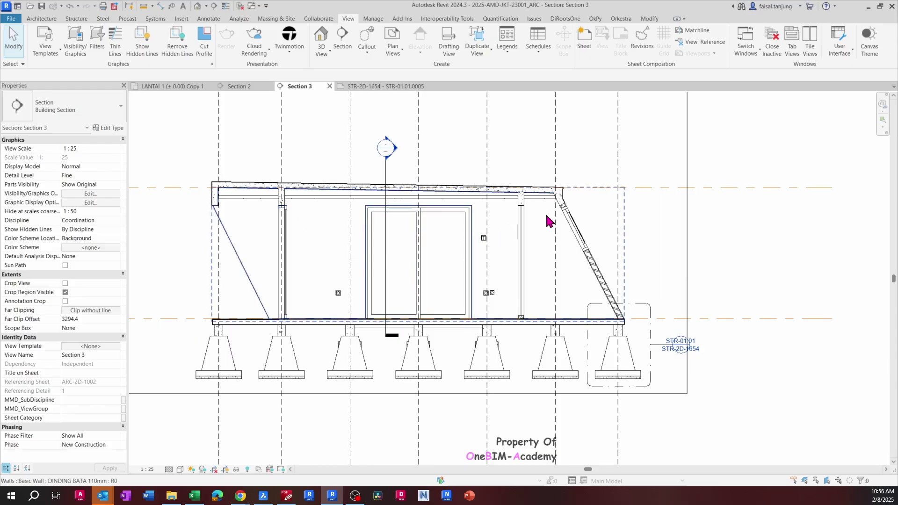
pyautogui.click(527, 227)
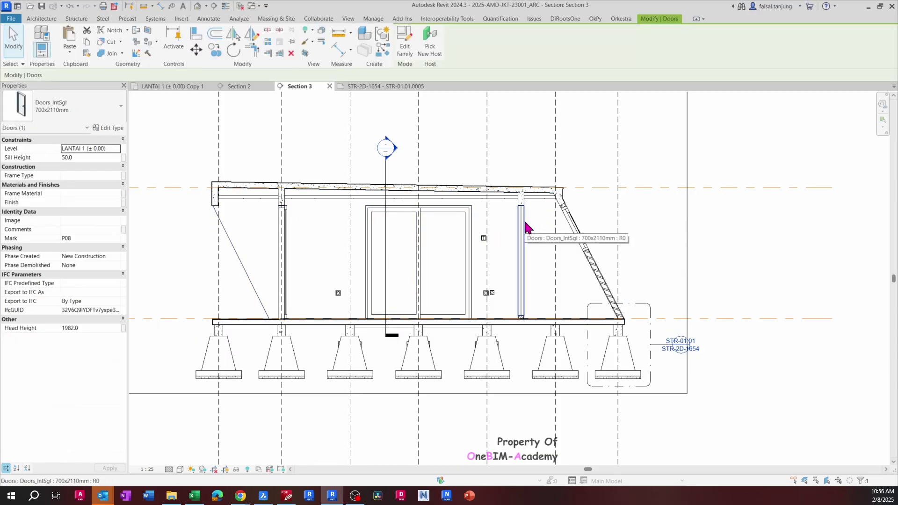
pyautogui.click(521, 152)
pyautogui.moveTo(521, 152); pyautogui.dragTo(475, 167, button='middle')
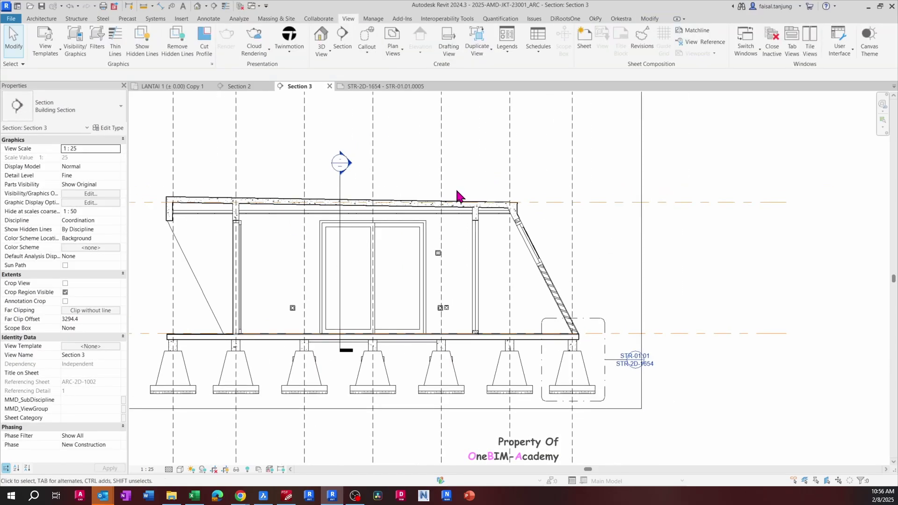
# Lower the upper edge of the Section 3 crop region to just above the roof.
pyautogui.scroll(-4, 459, 195)
pyautogui.click(387, 121)
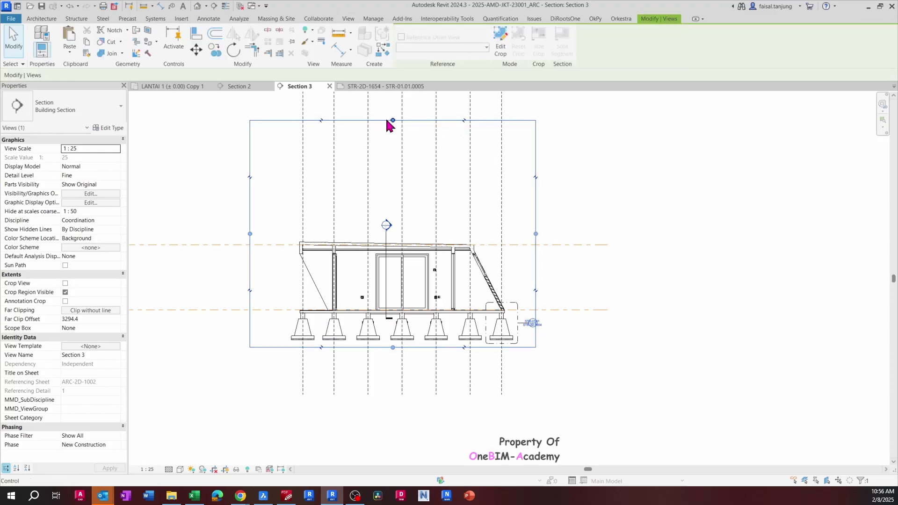
pyautogui.moveTo(393, 120); pyautogui.dragTo(394, 233)
pyautogui.scroll(2, 278, 278)
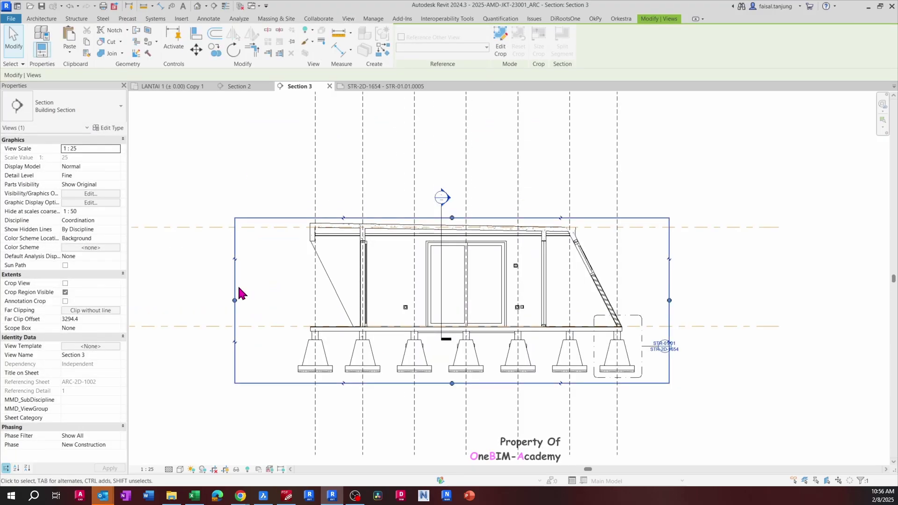
# Pull the left edge of the Section 3 crop region inward to the outer edge of the end footing.
pyautogui.moveTo(234, 302); pyautogui.dragTo(295, 296)
pyautogui.scroll(-2, 295, 297)
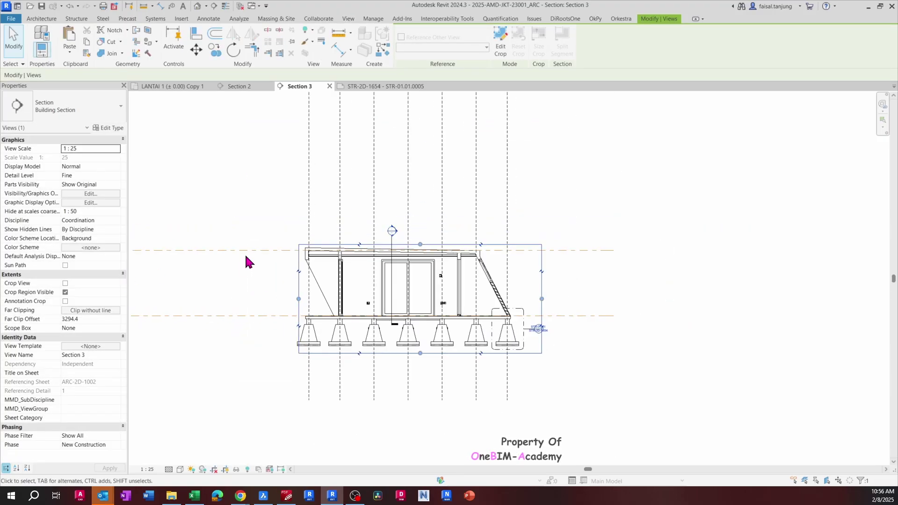
pyautogui.moveTo(249, 254); pyautogui.dragTo(372, 210, button='middle')
pyautogui.moveTo(536, 285); pyautogui.dragTo(460, 278, button='middle')
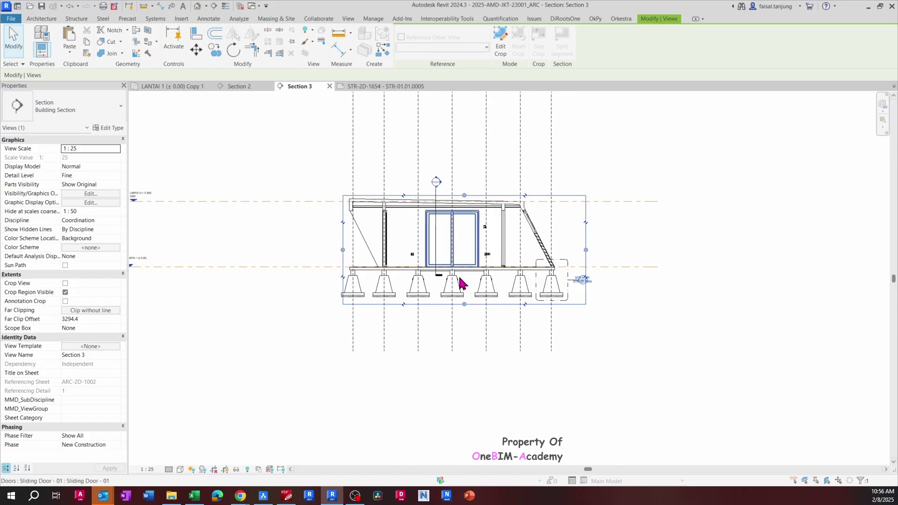
pyautogui.scroll(3, 419, 229)
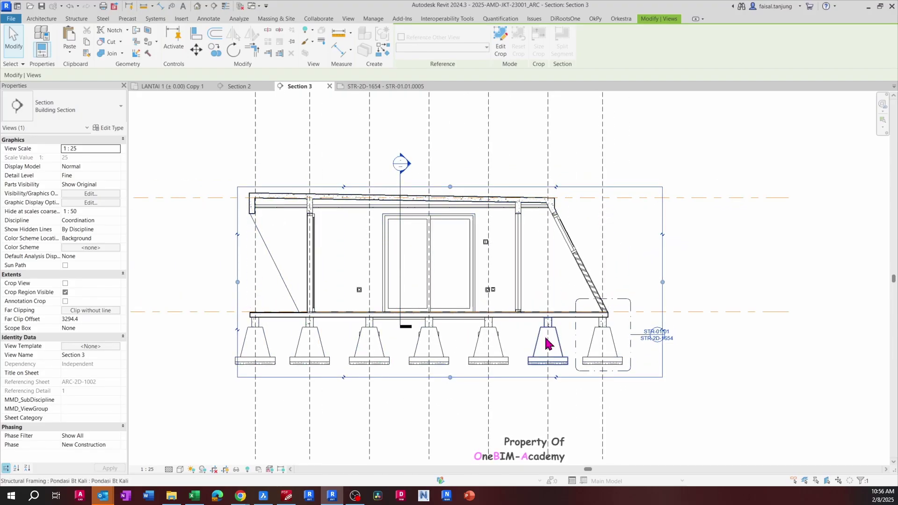
pyautogui.moveTo(507, 311); pyautogui.dragTo(483, 301, button='middle')
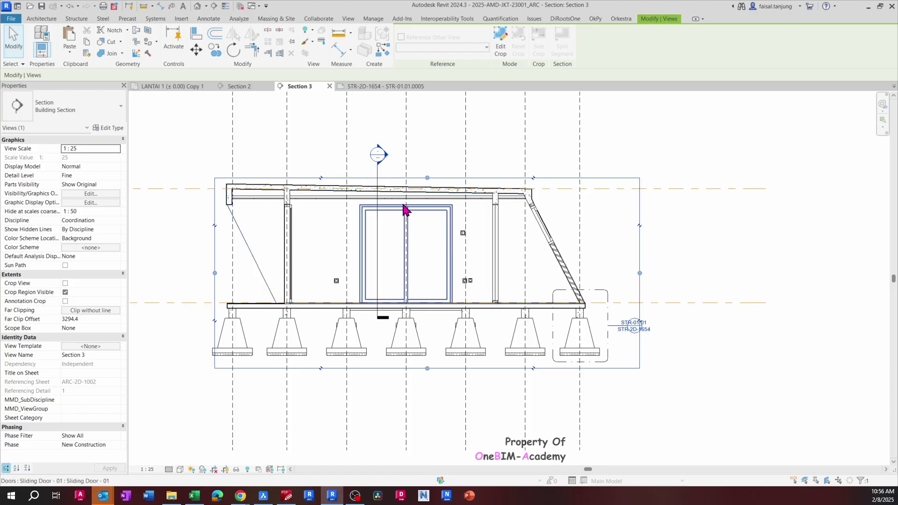
pyautogui.click(377, 239)
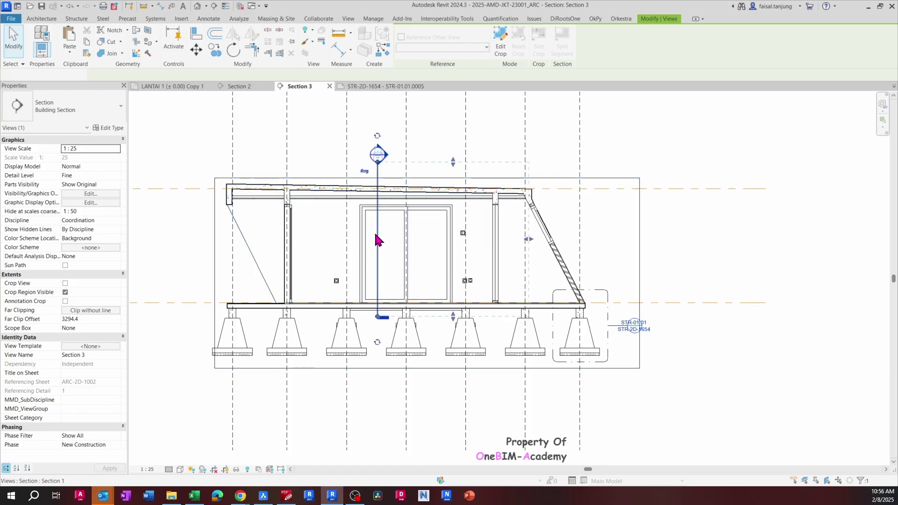
pyautogui.moveTo(375, 234); pyautogui.dragTo(339, 213, button='middle')
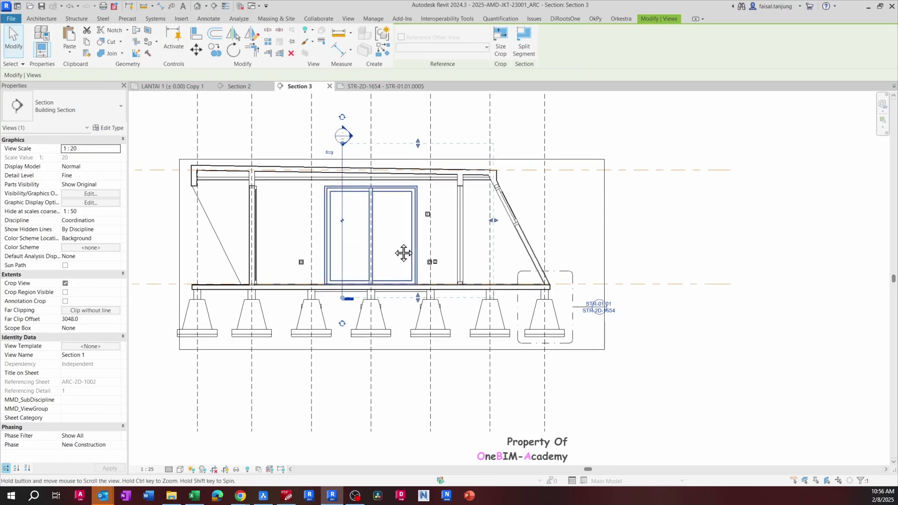
pyautogui.moveTo(404, 253); pyautogui.dragTo(413, 269, button='middle')
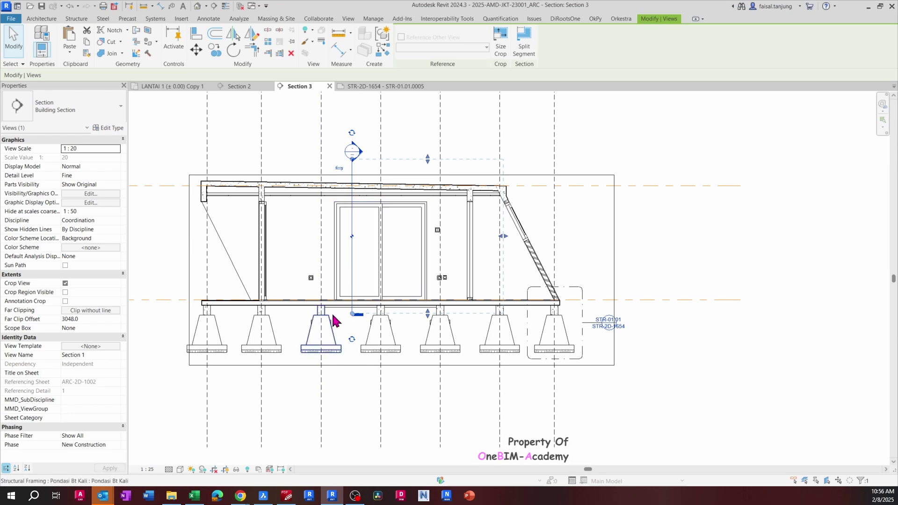
pyautogui.rightClick(352, 223)
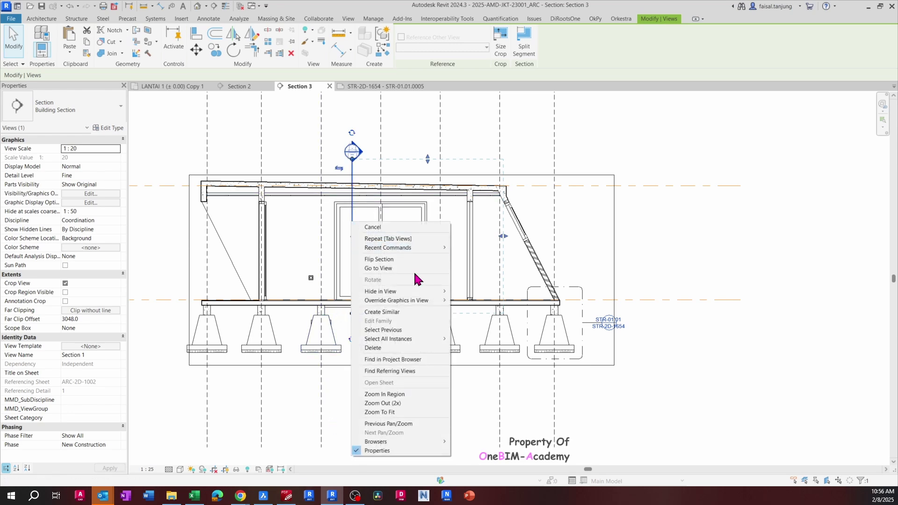
pyautogui.click(463, 293)
pyautogui.moveTo(380, 257); pyautogui.dragTo(378, 257, button='middle')
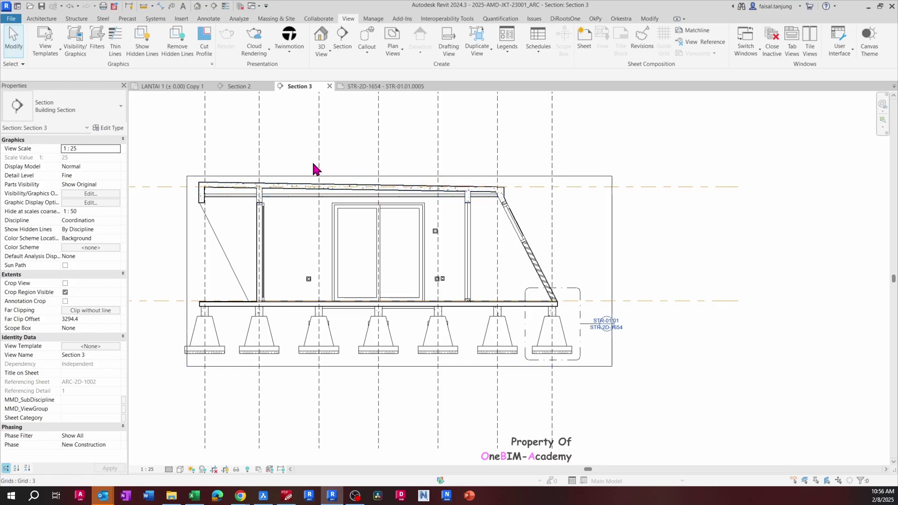
# Return to the LANTAI 1 plan and check the section marker positions on the Layout Plan in PDF-XChange Editor.
pyautogui.click(179, 90)
pyautogui.scroll(-5, 391, 250)
pyautogui.scroll(2, 363, 299)
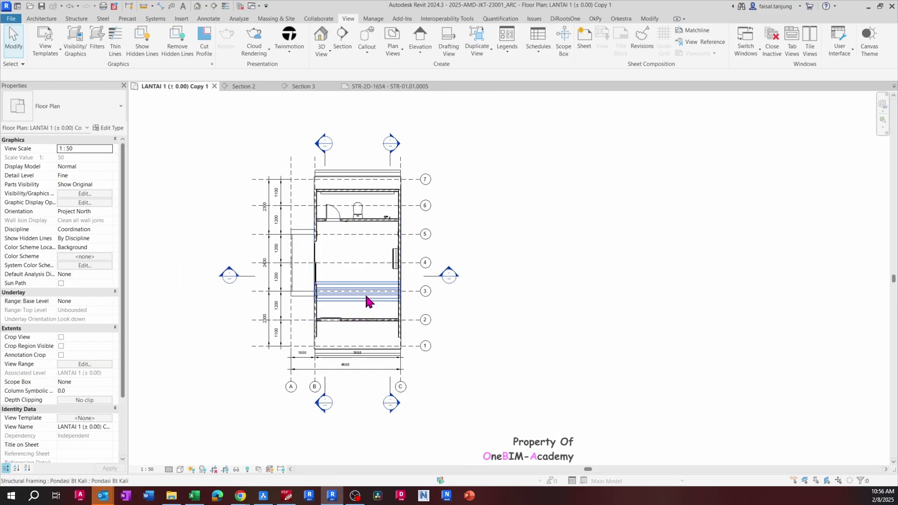
pyautogui.moveTo(368, 301); pyautogui.dragTo(365, 269, button='middle')
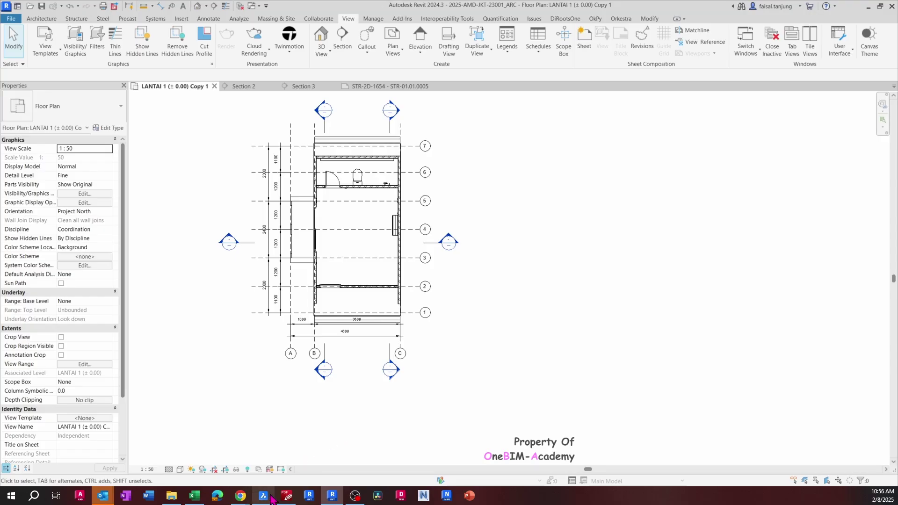
pyautogui.click(287, 496)
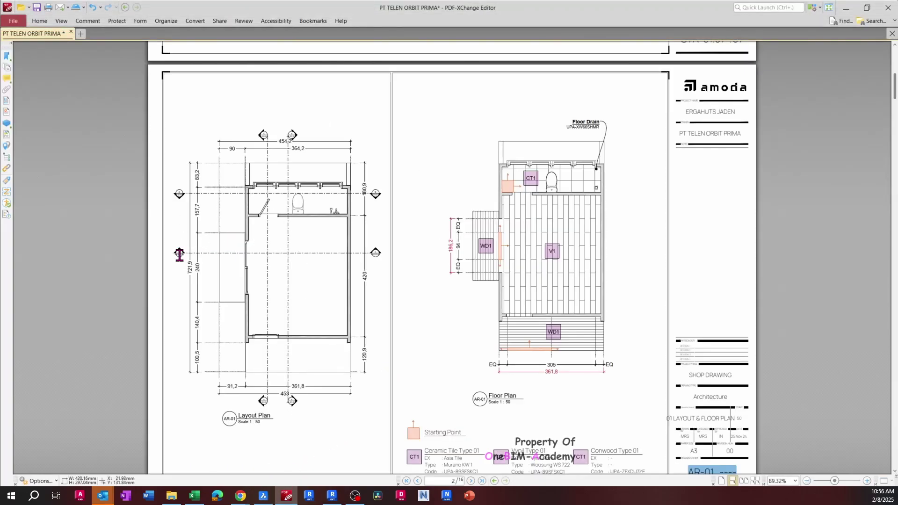
pyautogui.click(845, 8)
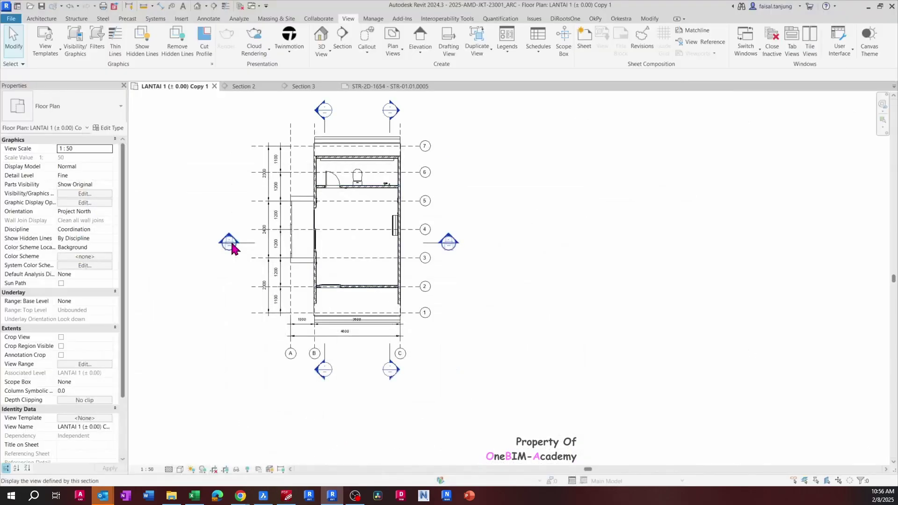
# Mirror a copy of the horizontal Section 1 line about a horizontal axis just above grid 4.
pyautogui.scroll(5, 247, 250)
pyautogui.scroll(-1, 252, 290)
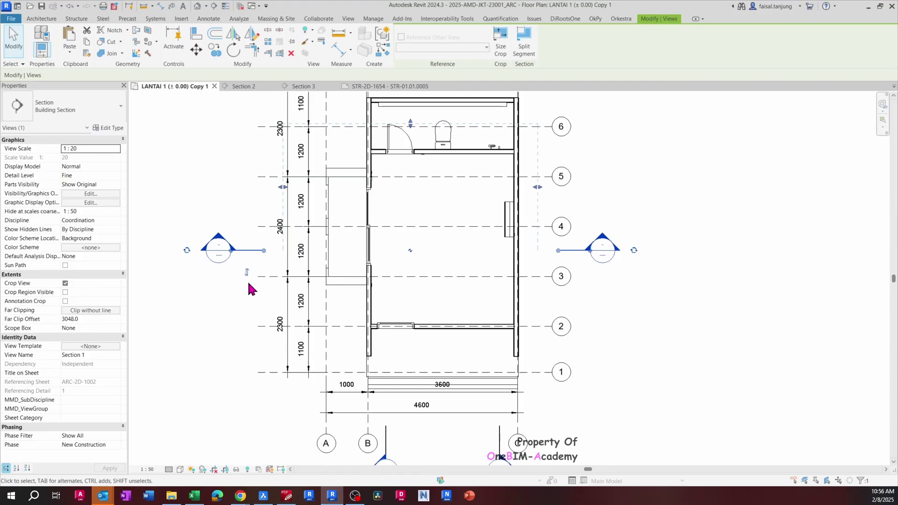
pyautogui.click(252, 34)
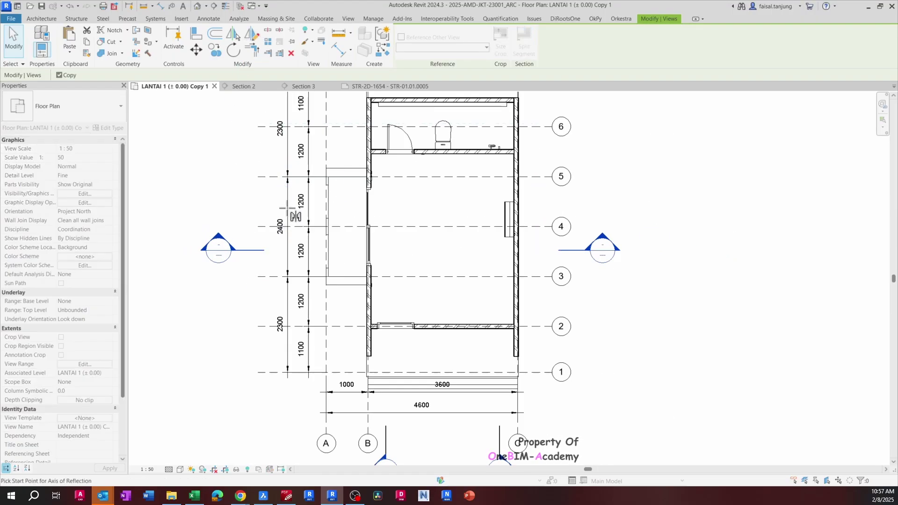
pyautogui.click(228, 218)
pyautogui.press('Escape')
pyautogui.scroll(-1, 246, 217)
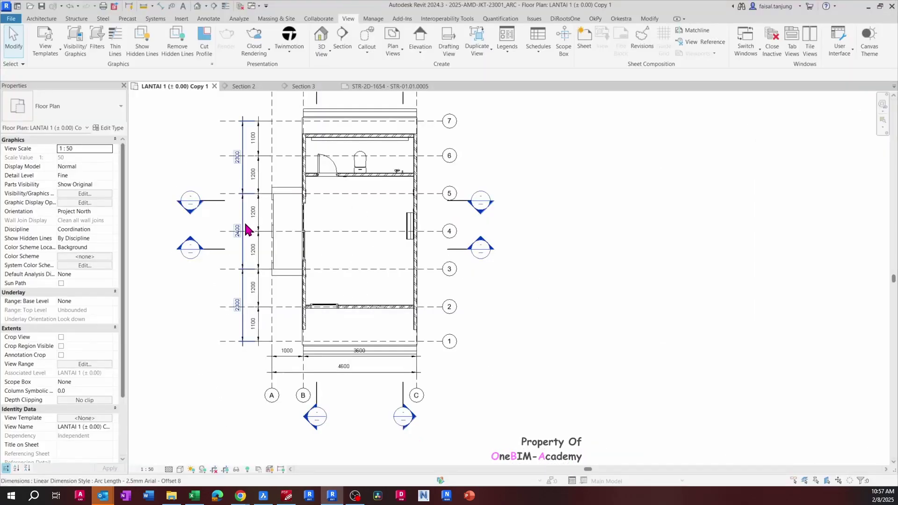
# Move the mirrored section line up from below grid 5 to just above grid 6.
pyautogui.click(217, 201)
pyautogui.scroll(2, 217, 201)
pyautogui.moveTo(223, 198); pyautogui.dragTo(226, 222, button='middle')
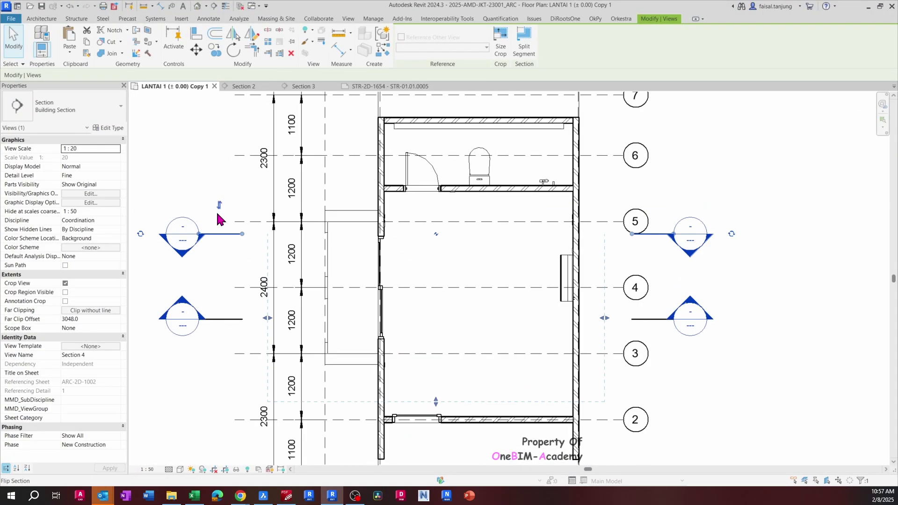
pyautogui.click(228, 234)
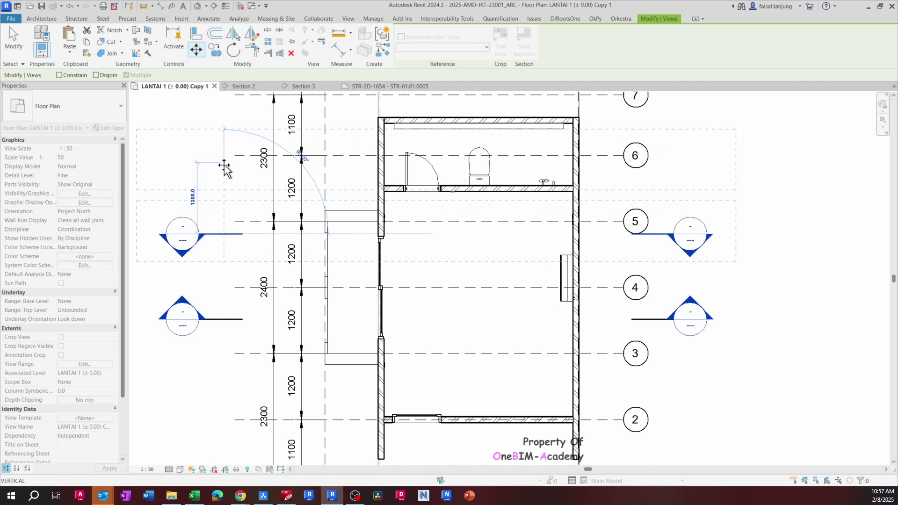
pyautogui.click(225, 162)
pyautogui.moveTo(222, 151); pyautogui.dragTo(223, 127)
# Nudge the mirrored section line slightly further up and to the right.
pyautogui.press('Up')
pyautogui.press('Up')
pyautogui.press('Up')
pyautogui.press('Up')
pyautogui.press('Up')
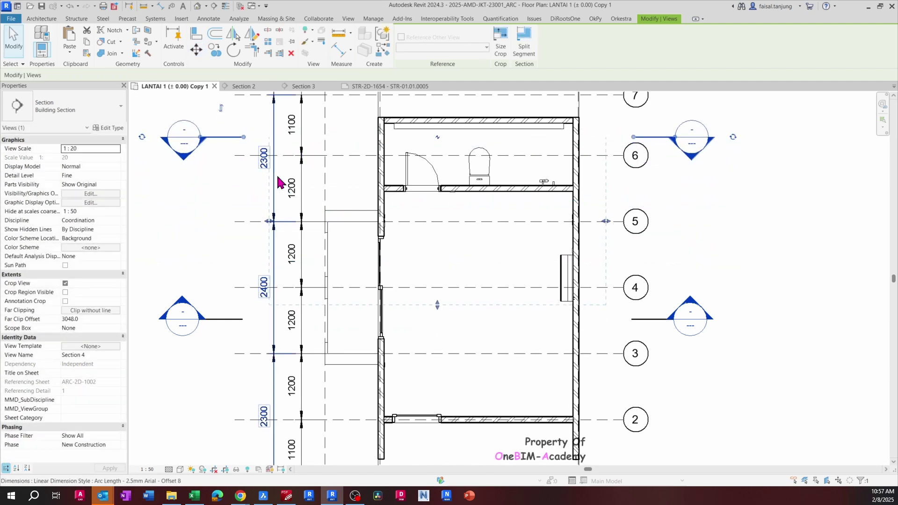
pyautogui.press('Up')
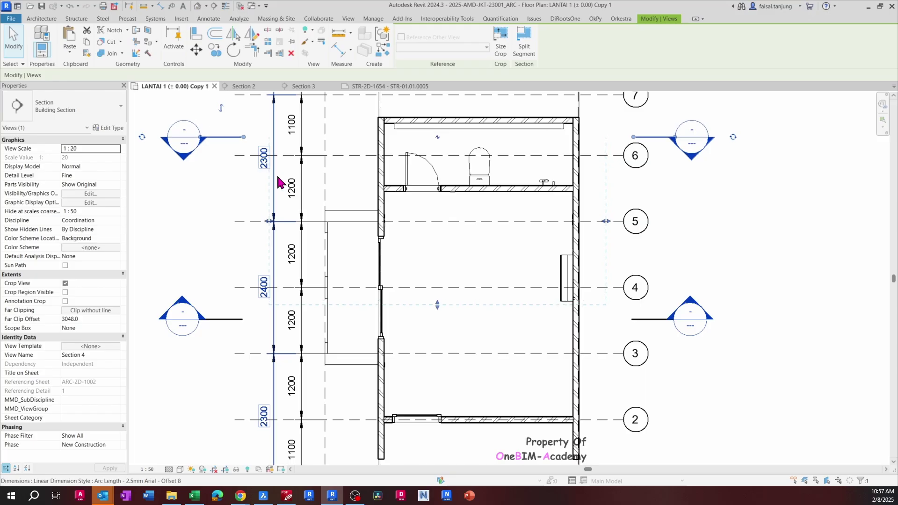
pyautogui.press('Right')
pyautogui.press('Right')
pyautogui.press('Up')
pyautogui.press('Down')
pyautogui.press('Down')
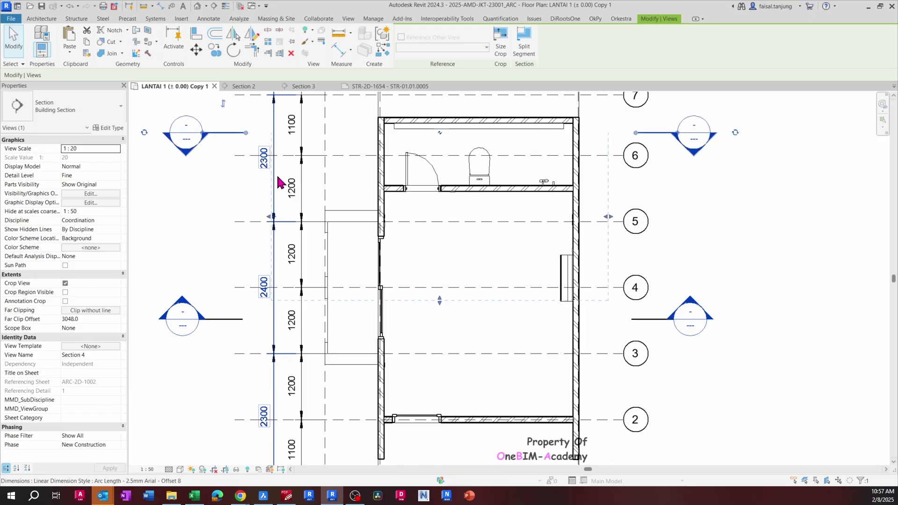
# Delete the mirrored section line above grid 6 together with its view.
pyautogui.rightClick(221, 135)
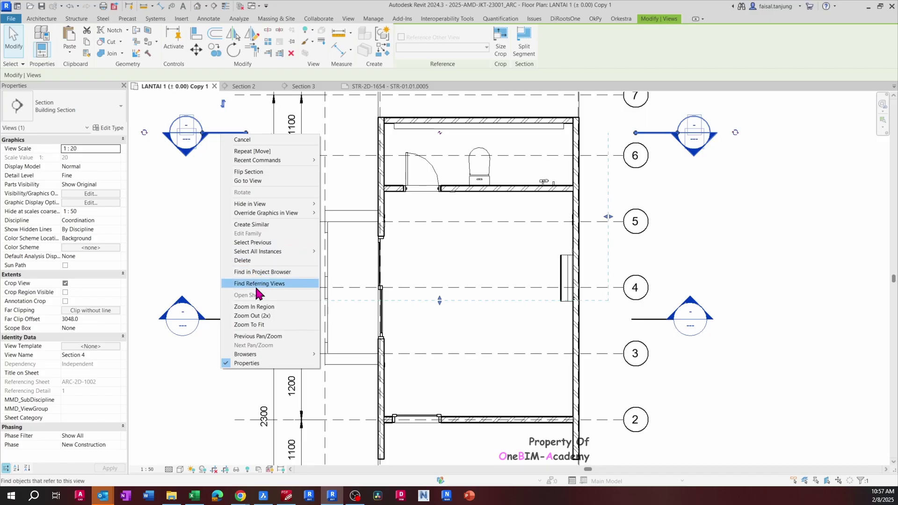
pyautogui.click(255, 261)
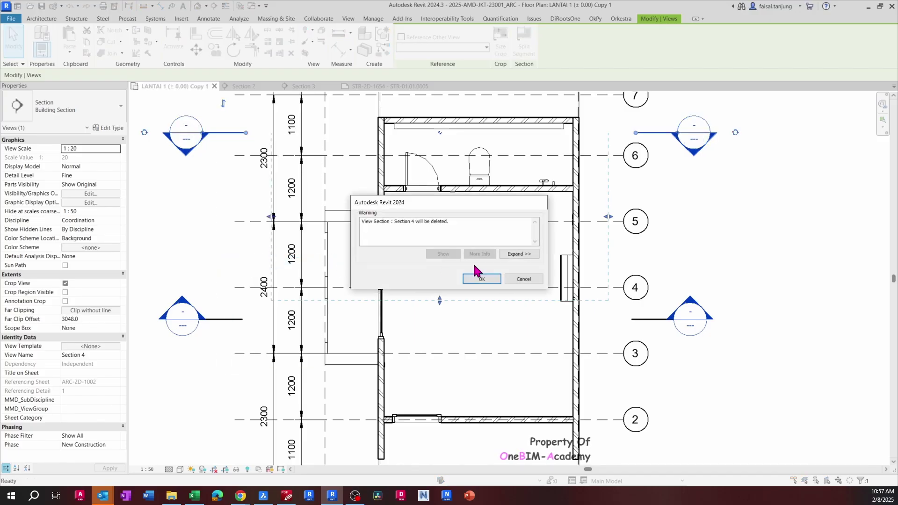
pyautogui.click(481, 279)
# Mirror a copy of the Section 1 line about a horizontal axis between grids 4 and 5.
pyautogui.click(230, 319)
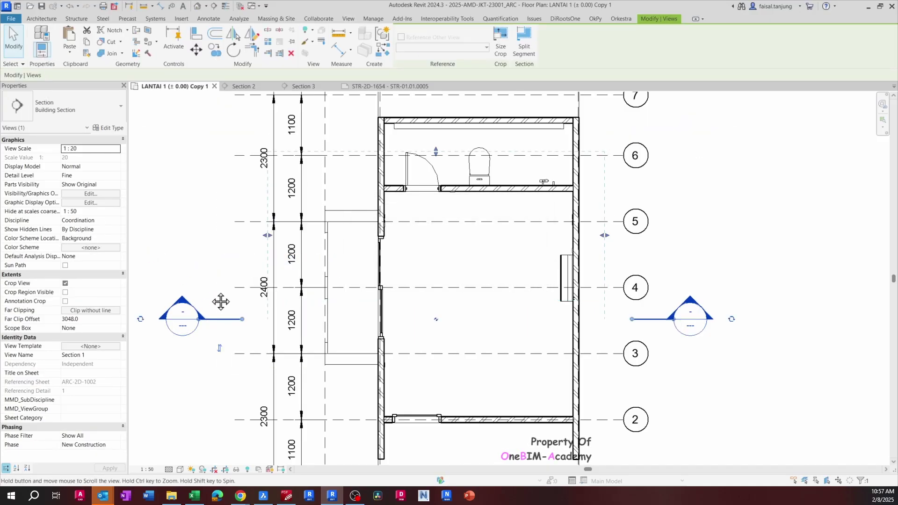
pyautogui.click(252, 33)
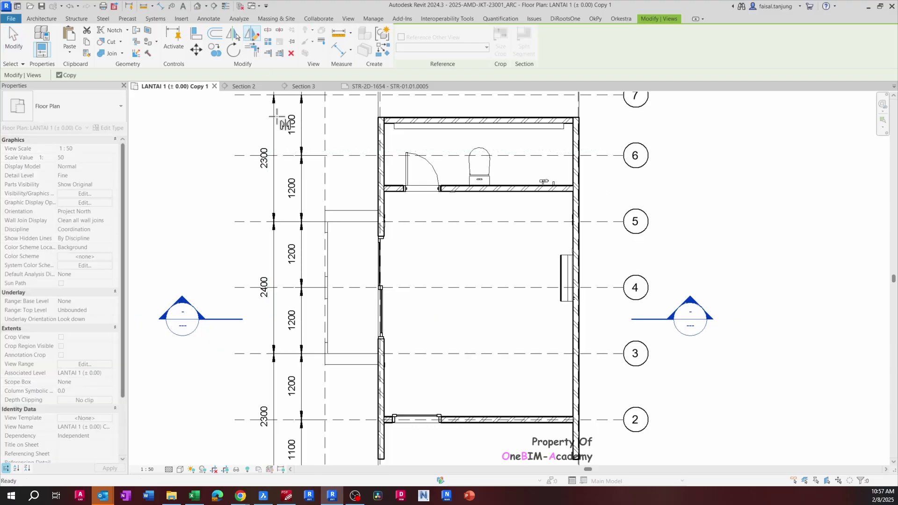
pyautogui.click(213, 241)
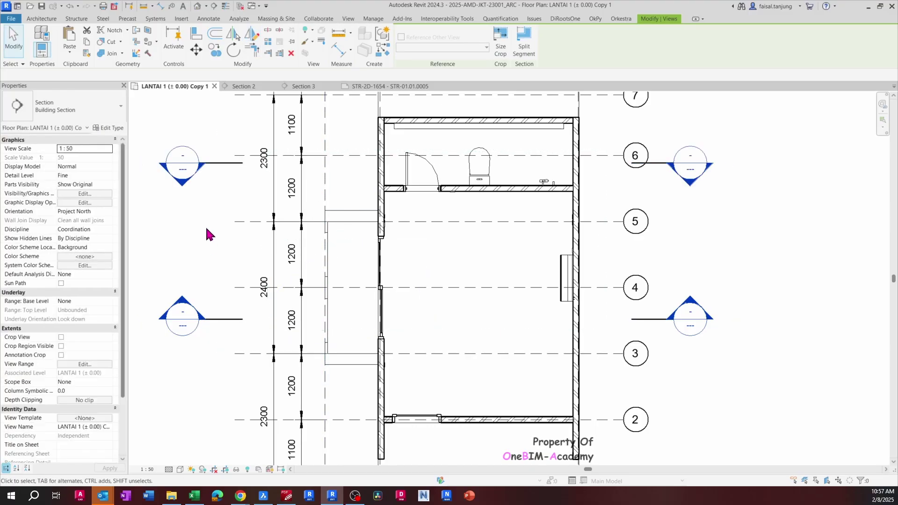
# Shift the new section line down to cut through the bathroom just below grid 6.
pyautogui.moveTo(219, 162); pyautogui.dragTo(220, 172)
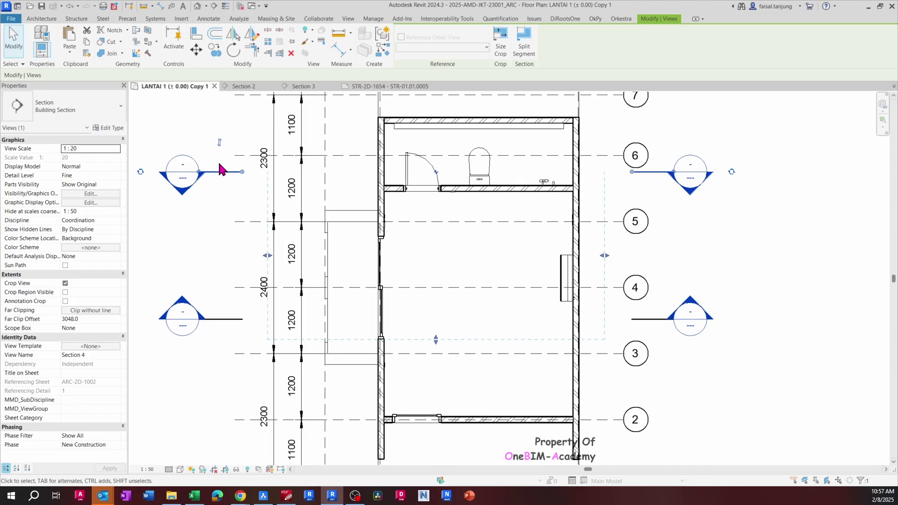
pyautogui.press('Up')
pyautogui.press('Down')
pyautogui.press('Up')
pyautogui.click(661, 219)
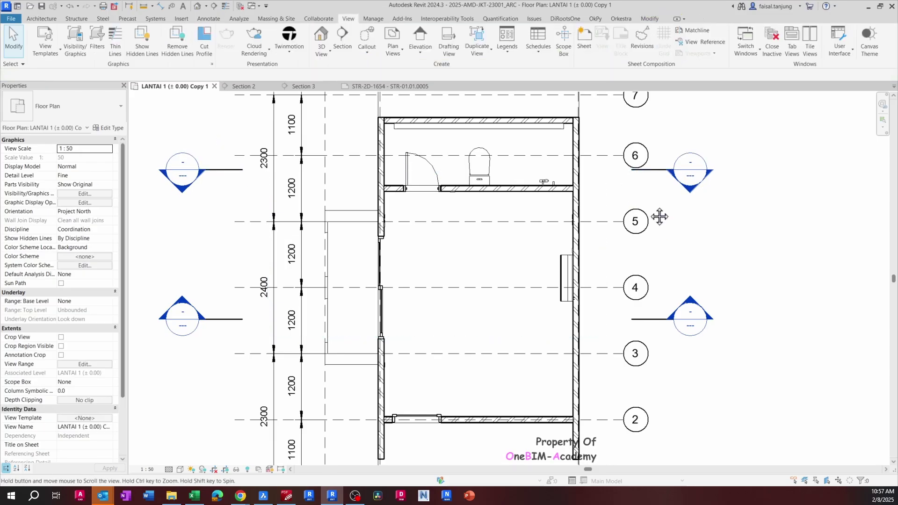
# Show the crop region of the LANTAI 1 plan and dismiss the save reminder without saving.
pyautogui.scroll(-4, 580, 194)
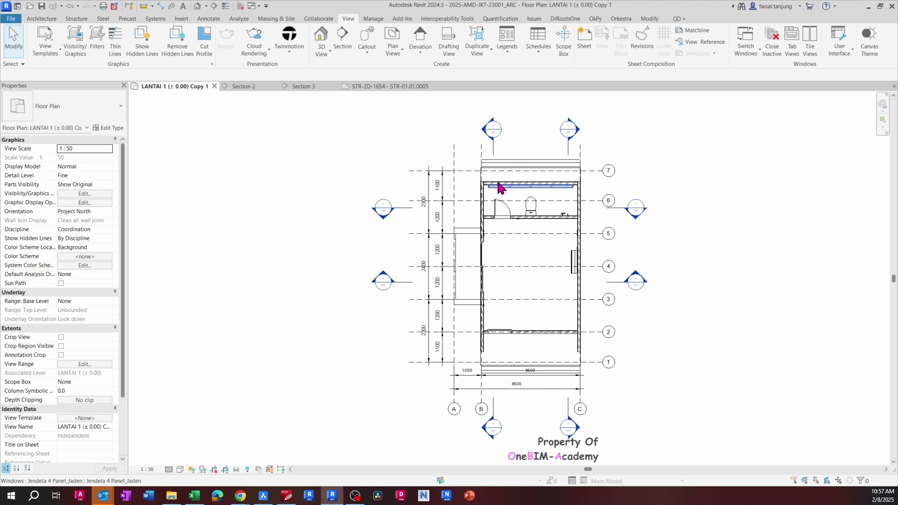
pyautogui.click(225, 469)
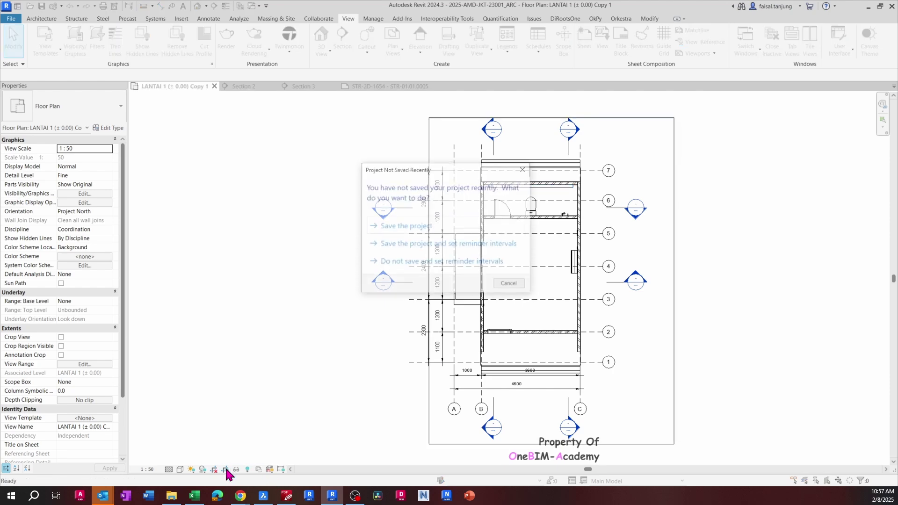
pyautogui.press('Escape')
pyautogui.click(677, 323)
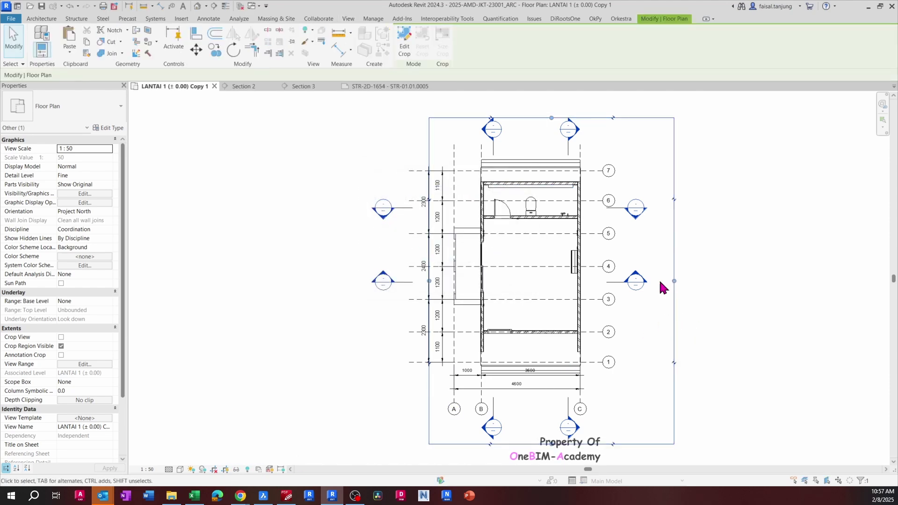
pyautogui.click(225, 469)
pyautogui.click(225, 470)
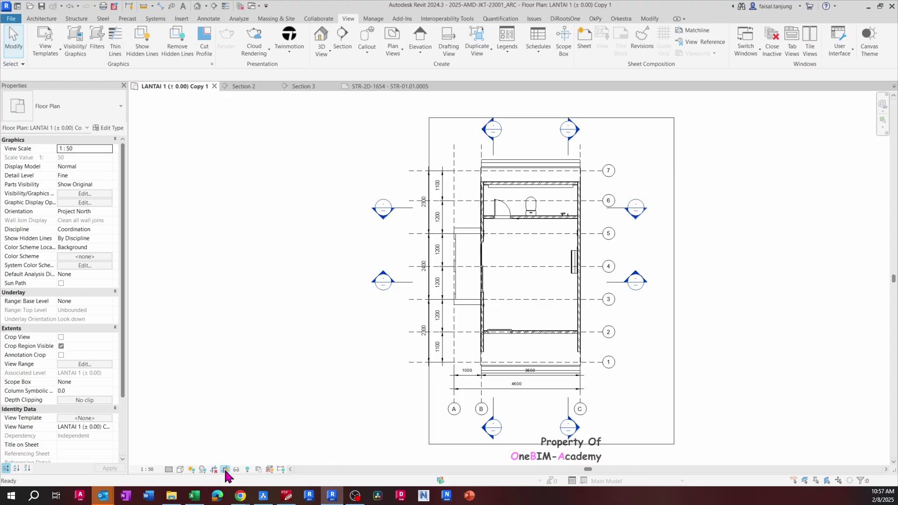
# Pull the right edge of the plan's crop region in to just outside the wall on grid C.
pyautogui.click(674, 305)
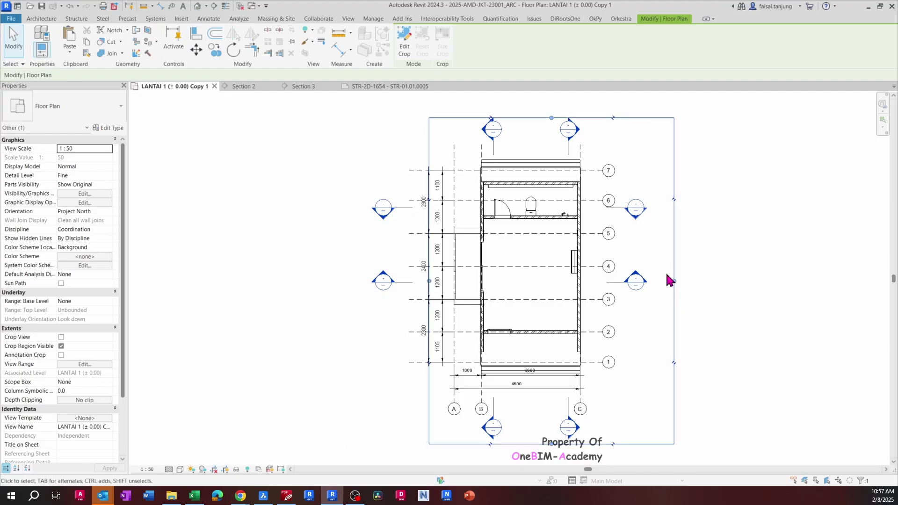
pyautogui.moveTo(670, 280)
pyautogui.mouseDown()
pyautogui.moveTo(629, 280)
pyautogui.moveTo(666, 279)
pyautogui.mouseUp()
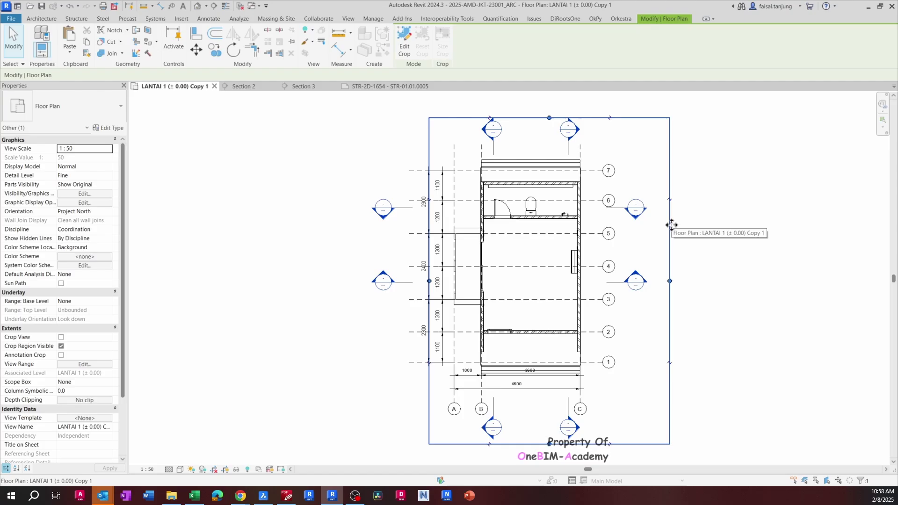
pyautogui.moveTo(670, 281); pyautogui.dragTo(585, 281)
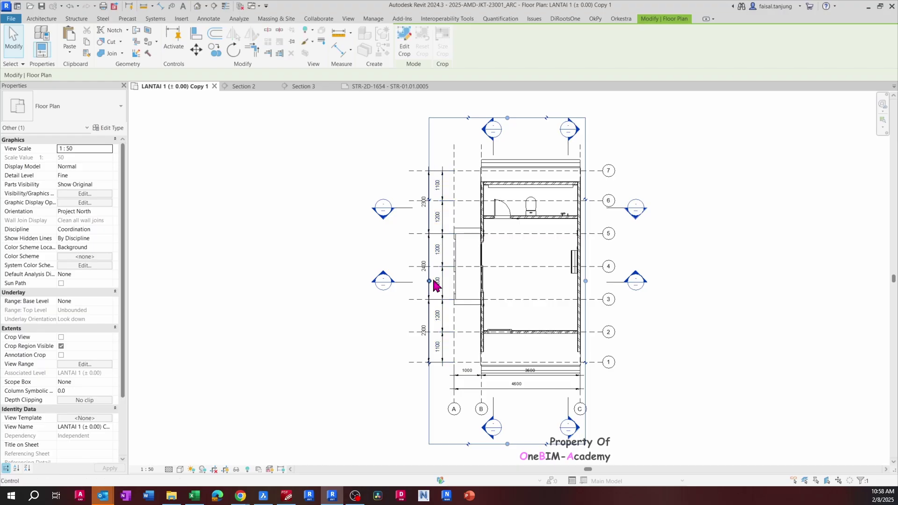
# Pull the left, lower and upper edges of the plan's crop region in closer around the building and hide the crop boundary.
pyautogui.moveTo(429, 281); pyautogui.dragTo(447, 281)
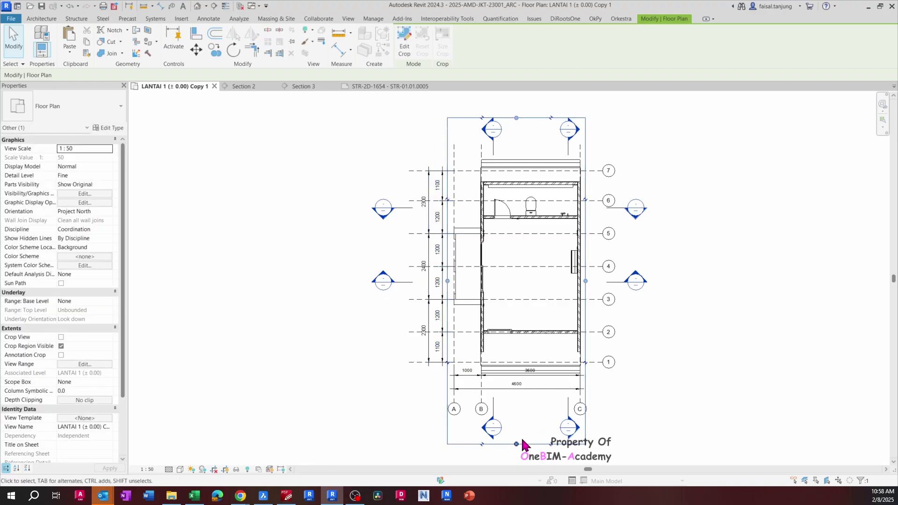
pyautogui.moveTo(516, 444); pyautogui.dragTo(517, 383)
pyautogui.moveTo(518, 121); pyautogui.dragTo(517, 153)
pyautogui.press('Escape')
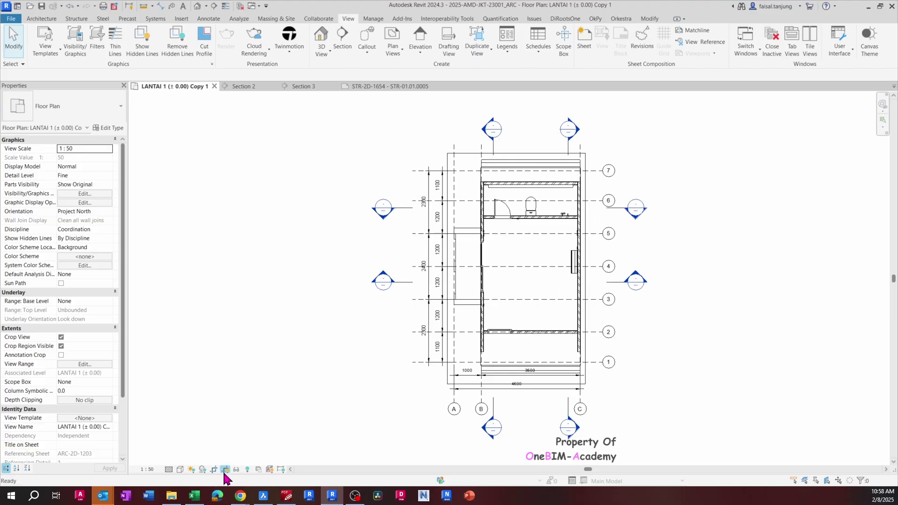
pyautogui.click(224, 469)
pyautogui.scroll(1, 403, 219)
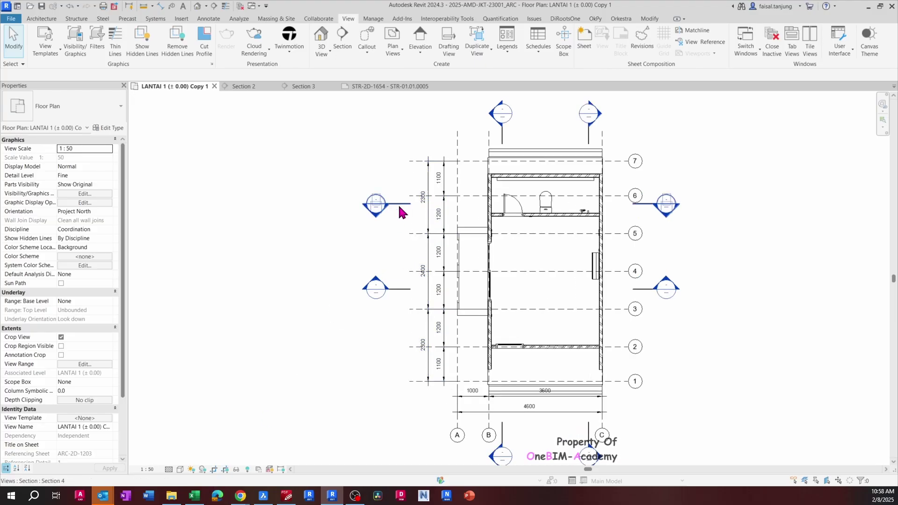
# Show the Project Browser and open sheet STR-2D-1655 - AR-01 under AMD. GAMBAR DENAH.
pyautogui.click(402, 204)
pyautogui.moveTo(368, 221); pyautogui.dragTo(324, 231, button='middle')
pyautogui.click(324, 232)
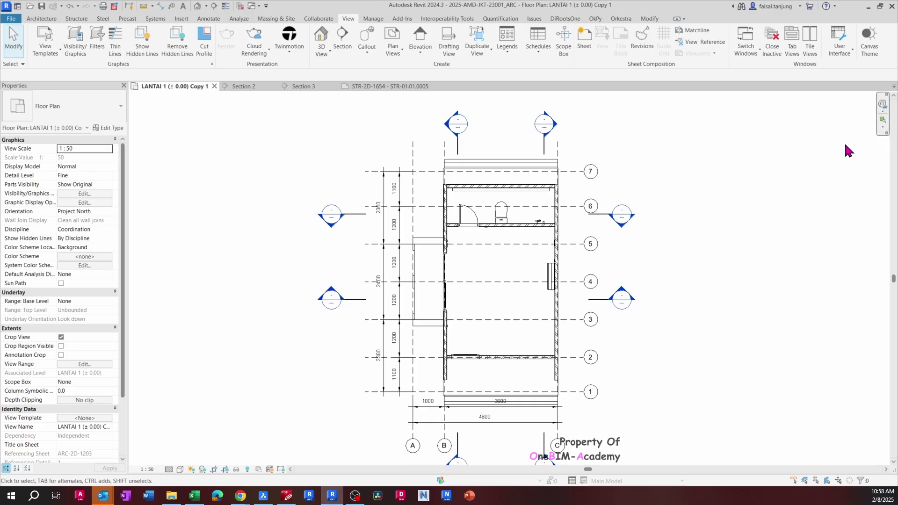
pyautogui.press('p')
pyautogui.press('b')
pyautogui.scroll(-1, 563, 163)
pyautogui.moveTo(564, 163); pyautogui.dragTo(464, 163, button='middle')
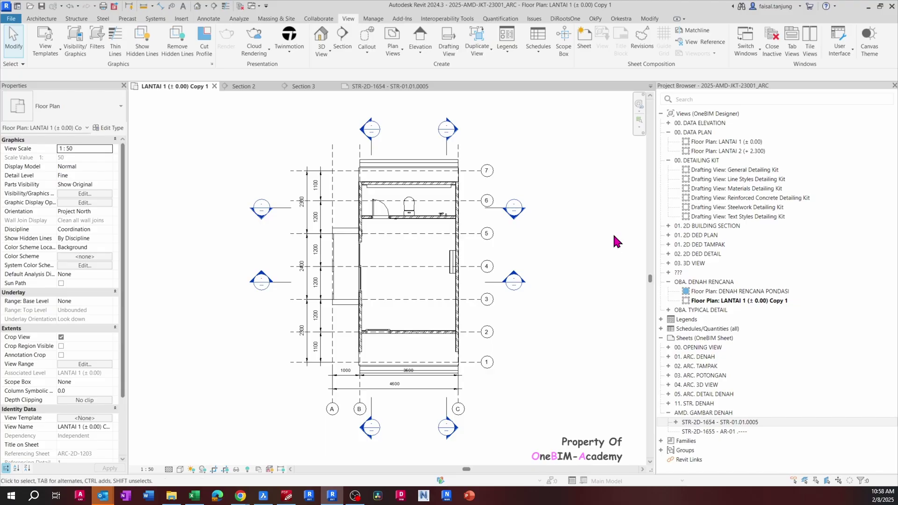
pyautogui.doubleClick(737, 432)
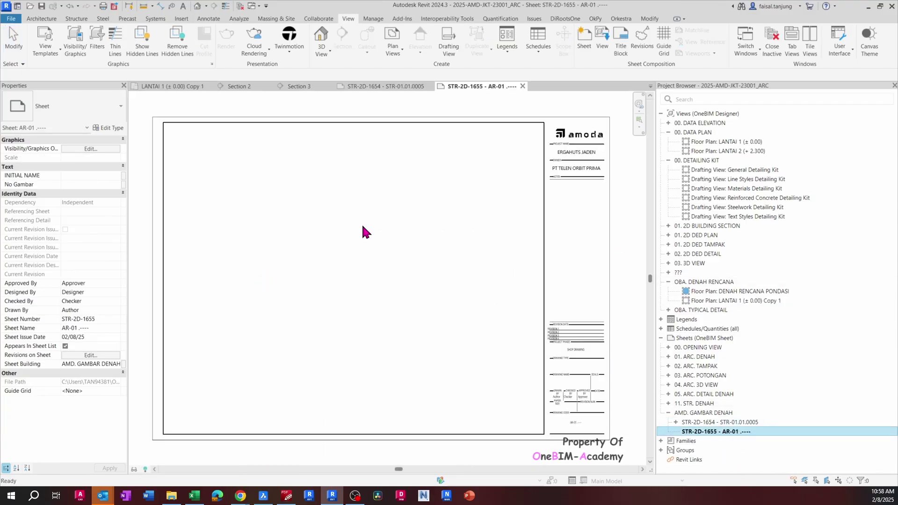
# Rename the LANTAI 1 (± 0.00) Copy 1 floor plan view to LAYOUT PLAN, matching the title in the reference PDF.
pyautogui.click(751, 302)
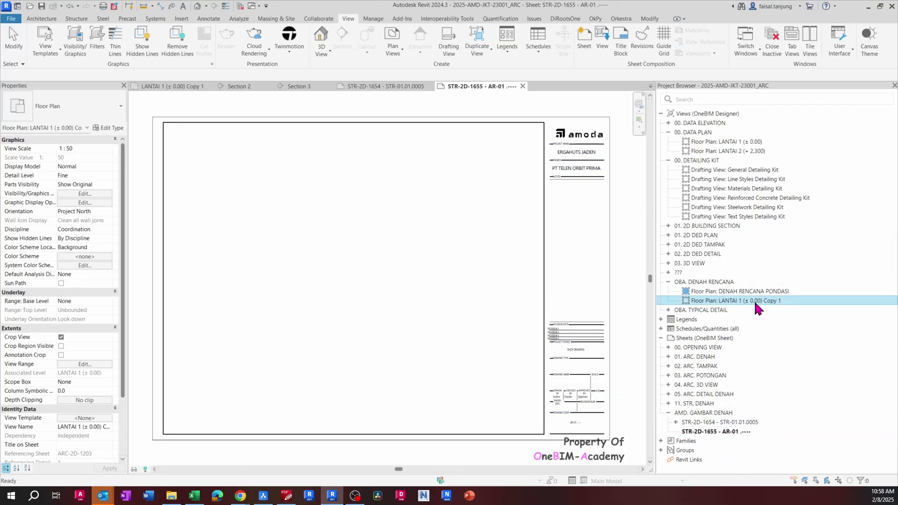
pyautogui.rightClick(754, 305)
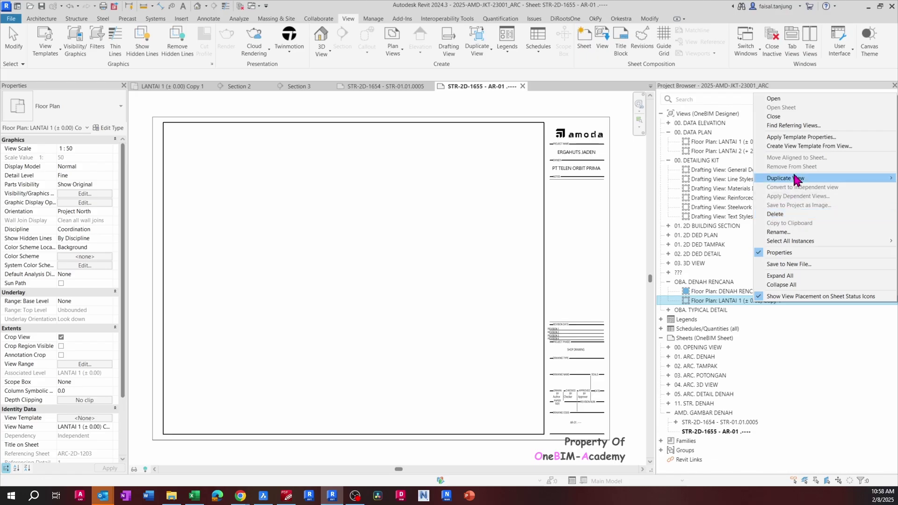
pyautogui.hotkey('alt', 'Tab')
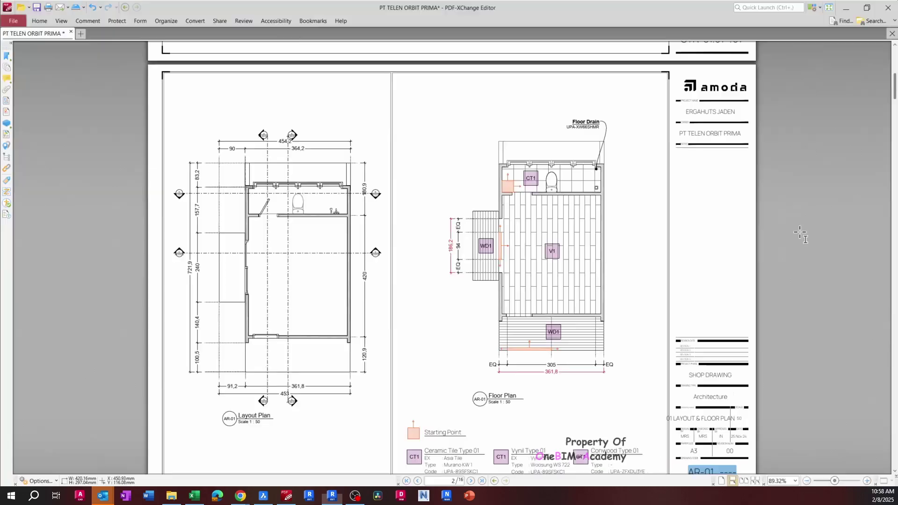
pyautogui.hotkey('alt', 'Tab')
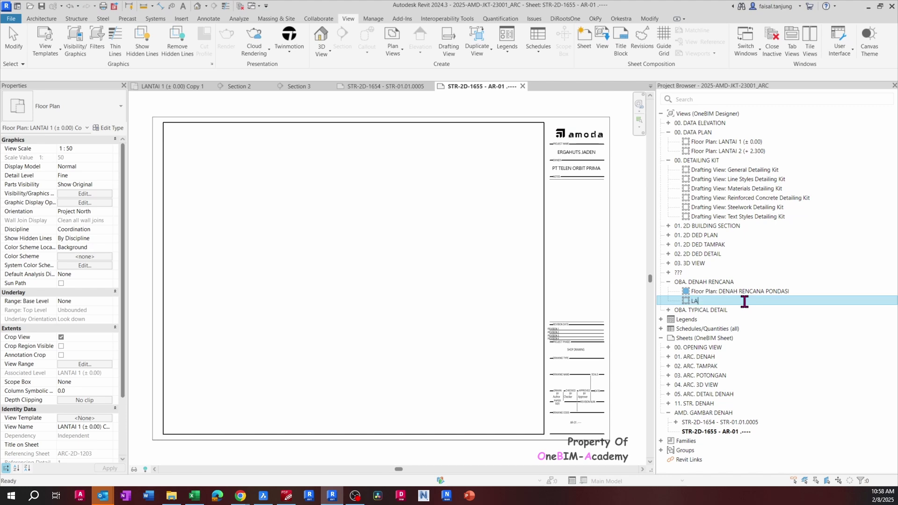
pyautogui.press('Return')
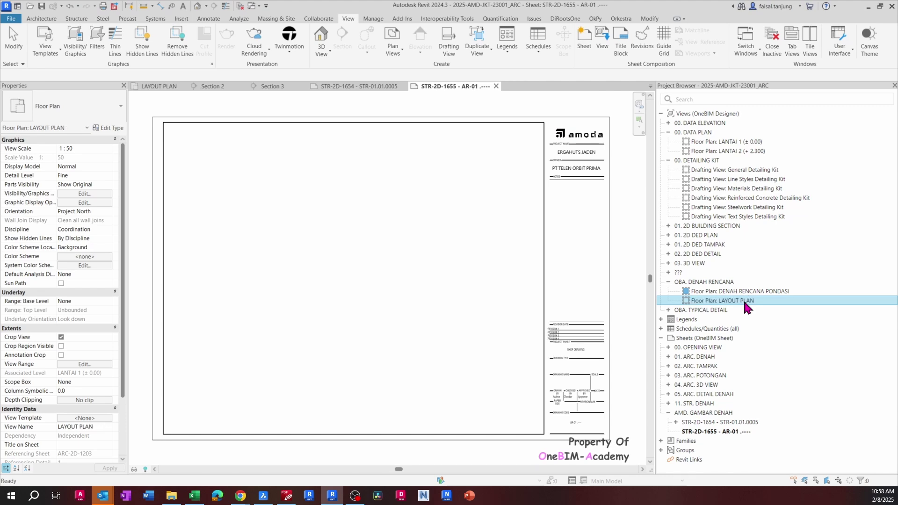
# Place the LAYOUT PLAN floor plan view on the left half of the AR-01 sheet.
pyautogui.click(145, 218)
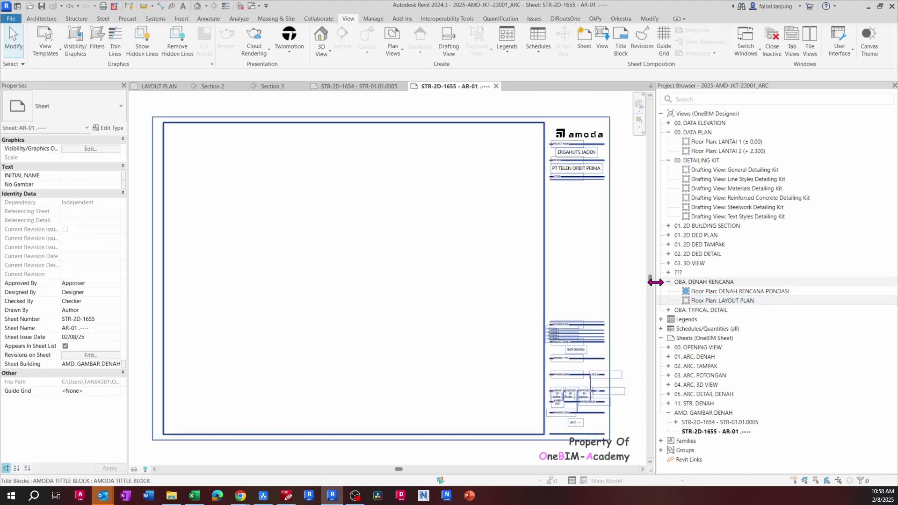
pyautogui.click(742, 301)
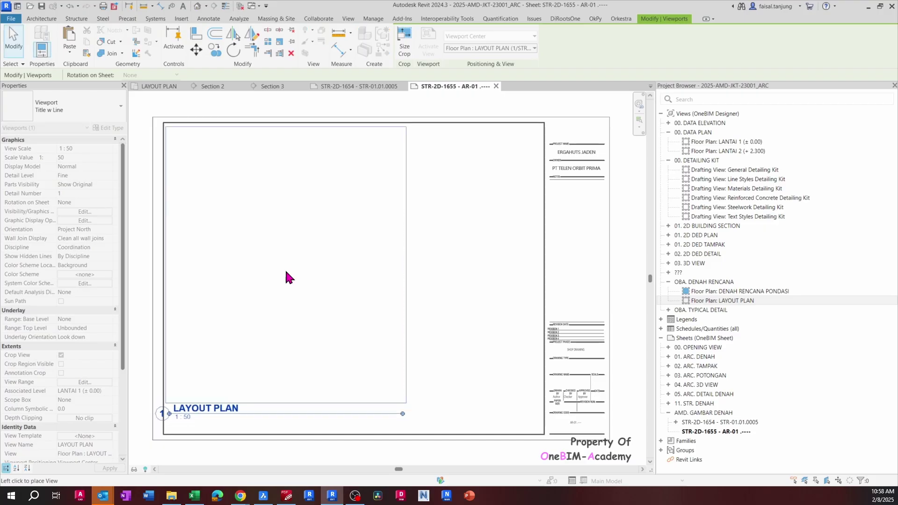
pyautogui.click(290, 270)
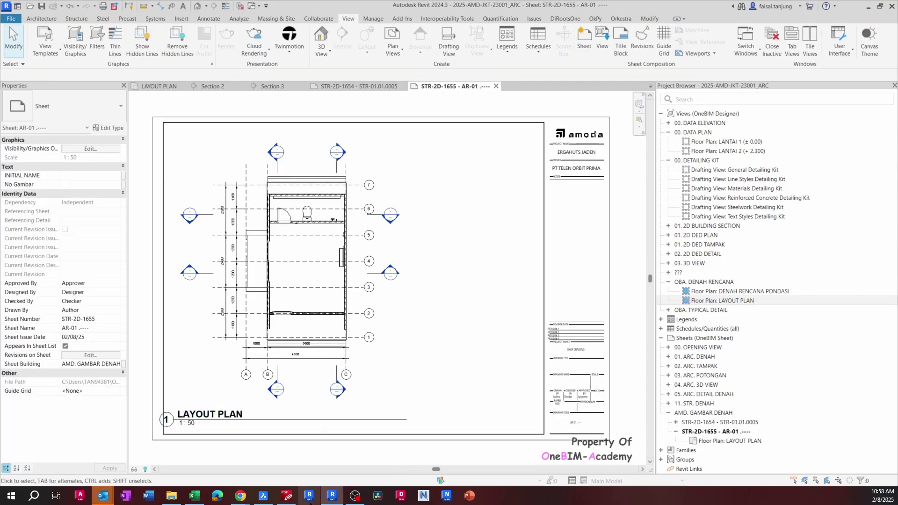
pyautogui.click(398, 315)
pyautogui.click(456, 347)
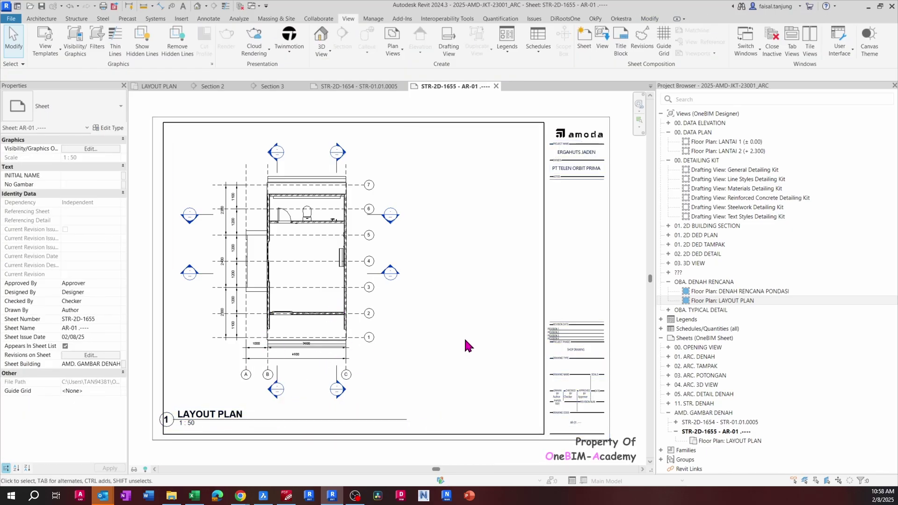
# Shorten the LAYOUT PLAN viewport's title line to just beyond its text and move the title centrally beneath the plan.
pyautogui.click(351, 331)
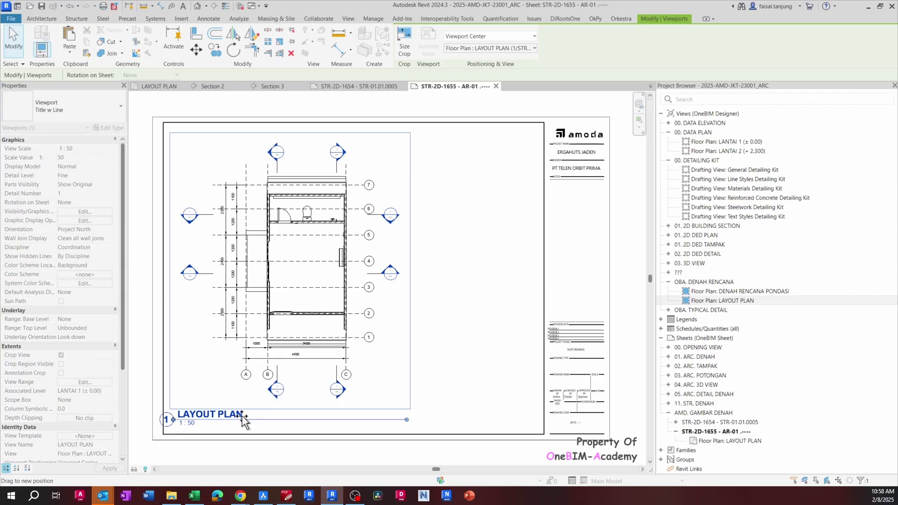
pyautogui.moveTo(248, 416); pyautogui.dragTo(248, 417)
pyautogui.click(465, 363)
pyautogui.moveTo(180, 415); pyautogui.dragTo(256, 408)
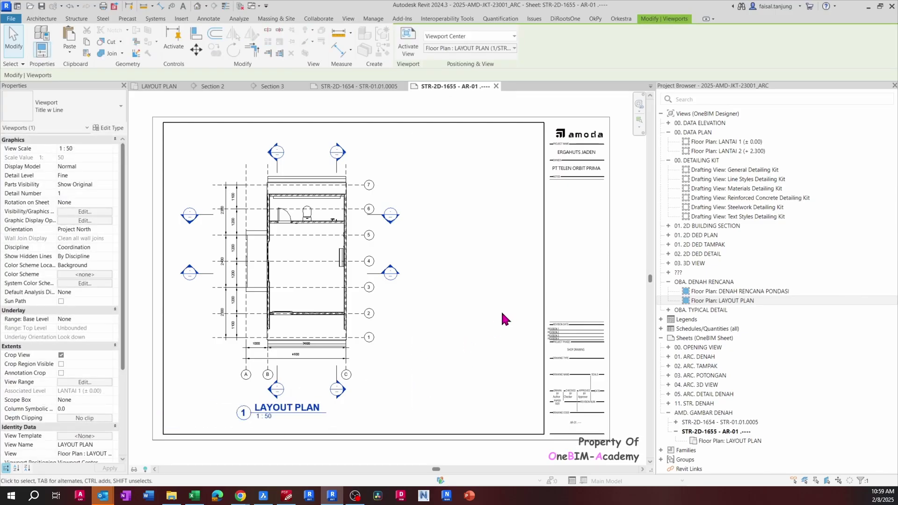
pyautogui.click(454, 318)
# After checking the section markers in the reference PDF, activate the viewport and pull the left heads of Section 4 and Section 1 toward the dimensions.
pyautogui.click(316, 267)
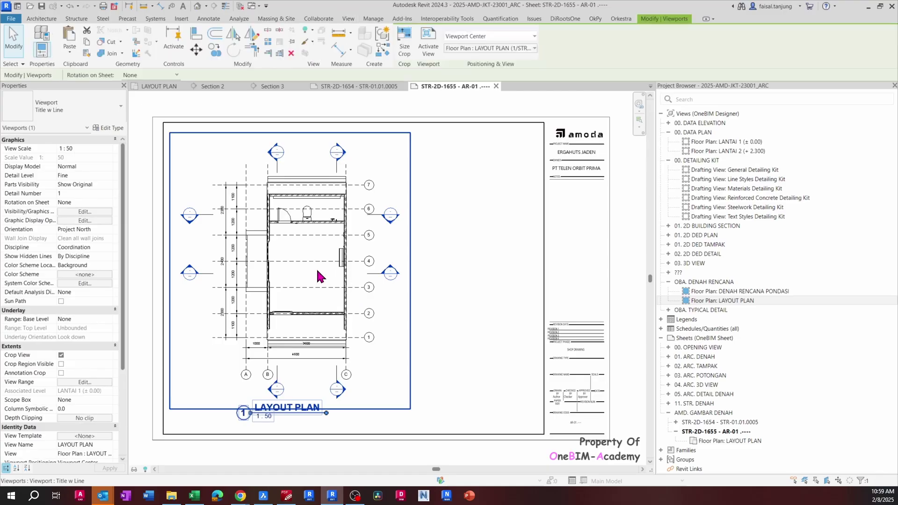
pyautogui.hotkey('alt', 'Tab')
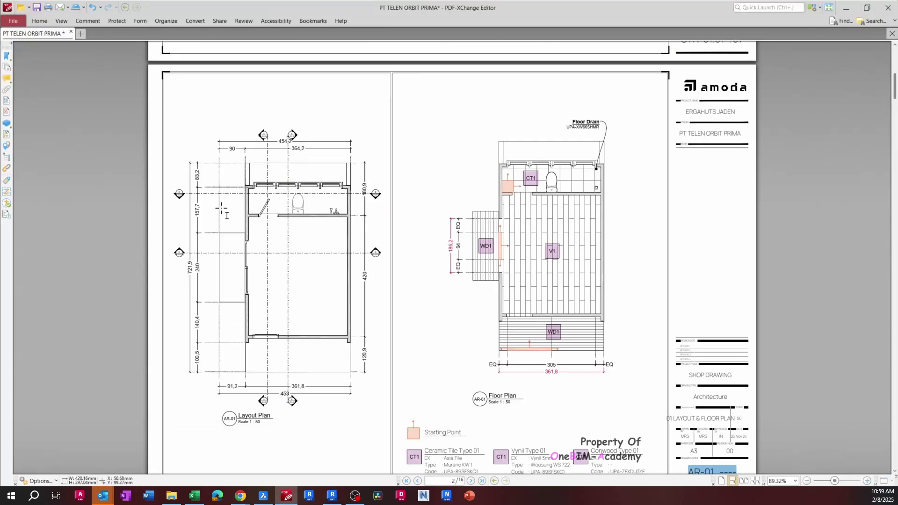
pyautogui.keyDown('ctrl'); pyautogui.scroll(2, 222, 209); pyautogui.keyUp('ctrl')
pyautogui.keyDown('ctrl'); pyautogui.scroll(2, 80, 204); pyautogui.keyUp('ctrl')
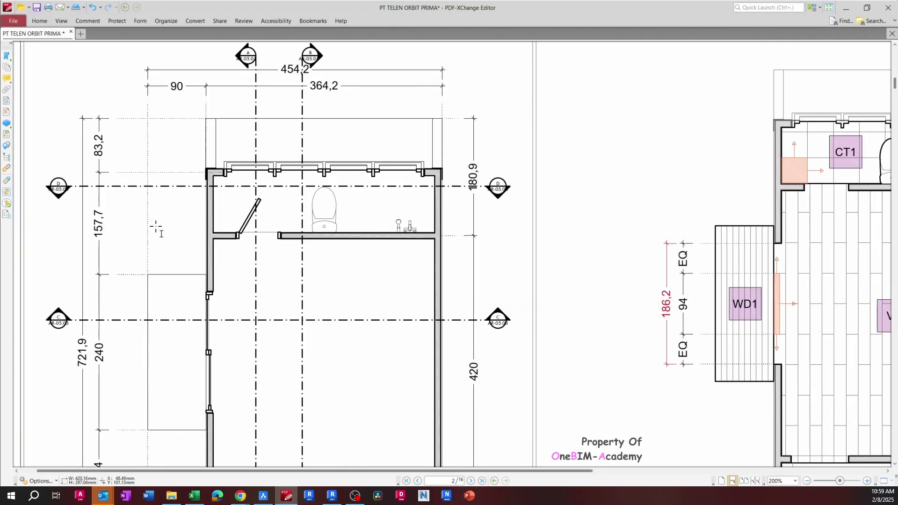
pyautogui.keyDown('ctrl'); pyautogui.scroll(-5, 80, 204); pyautogui.keyUp('ctrl')
pyautogui.hotkey('alt', 'Tab')
pyautogui.doubleClick(212, 224)
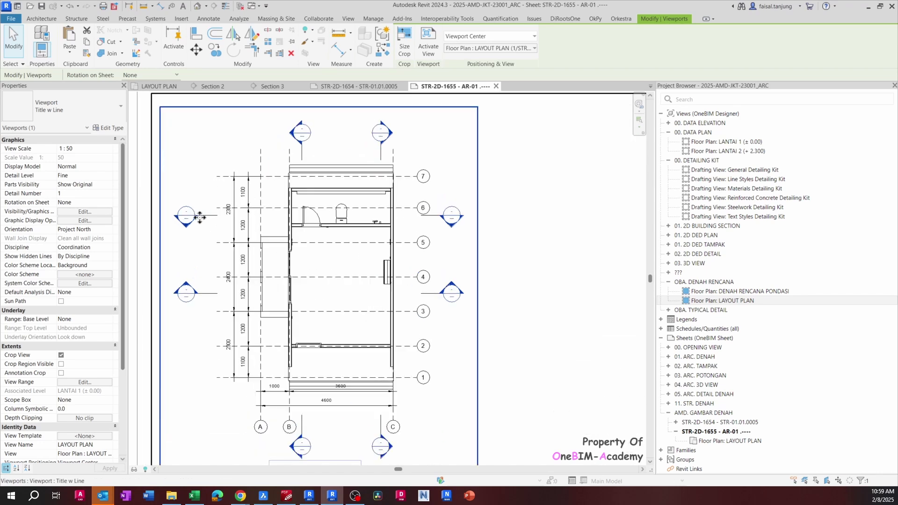
pyautogui.click(212, 218)
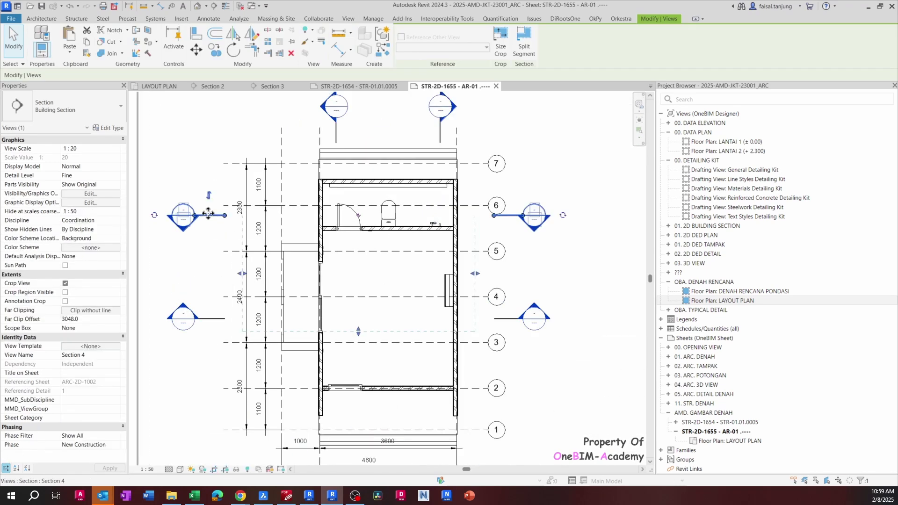
pyautogui.click(212, 319)
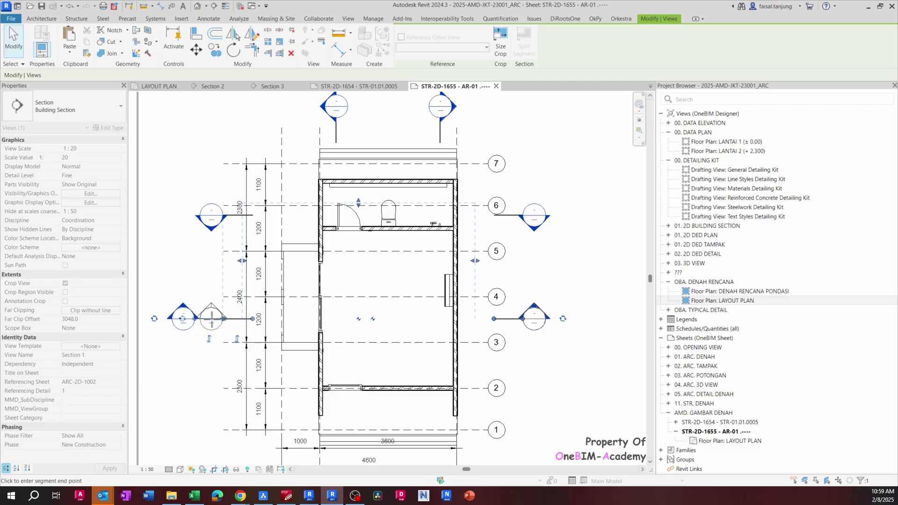
pyautogui.moveTo(212, 319); pyautogui.dragTo(212, 318)
# Adjust the right-hand heads of the two horizontal section lines slightly inward toward the grid bubbles.
pyautogui.click(507, 216)
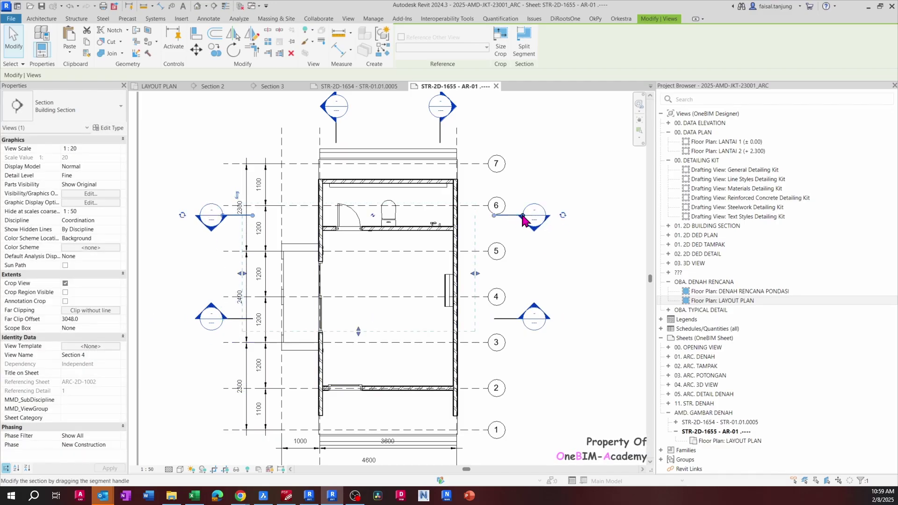
pyautogui.moveTo(523, 216)
pyautogui.mouseDown()
pyautogui.moveTo(506, 218)
pyautogui.moveTo(522, 216)
pyautogui.mouseUp()
pyautogui.click(511, 319)
pyautogui.moveTo(522, 320); pyautogui.dragTo(519, 321)
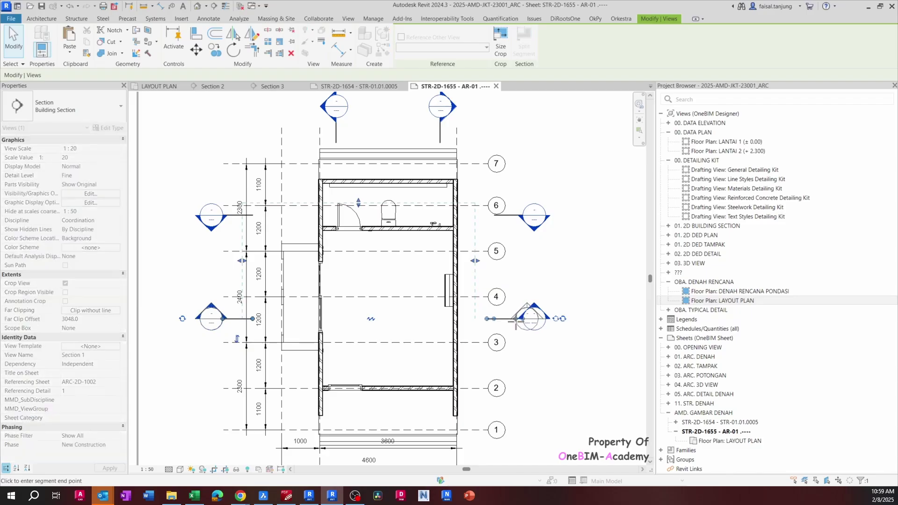
pyautogui.doubleClick(547, 280)
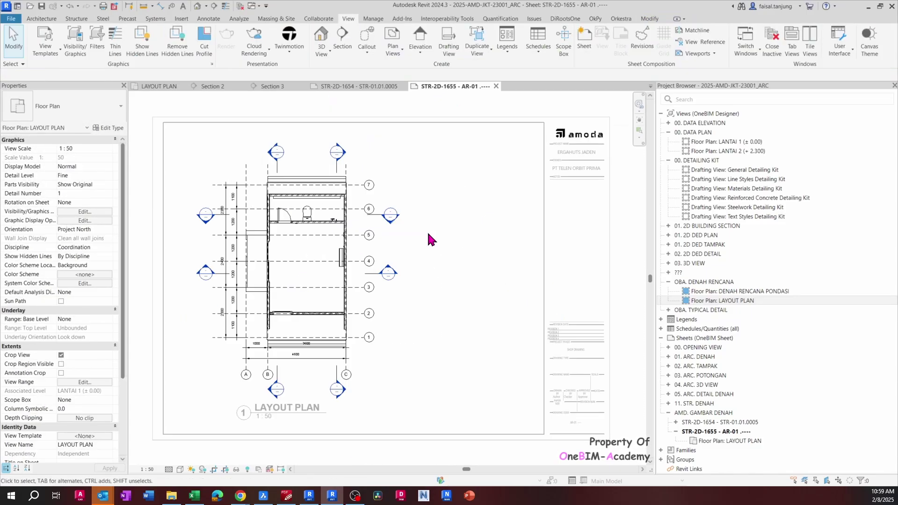
# Compare the plan's section markers with those in the reference PDF, examine them up close and leave the activated viewport.
pyautogui.hotkey('alt', 'Tab')
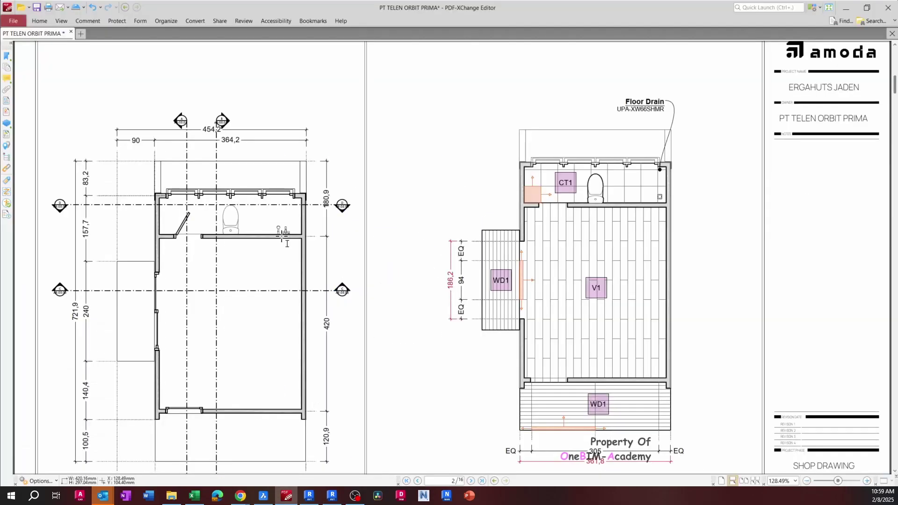
pyautogui.hotkey('alt', 'Tab')
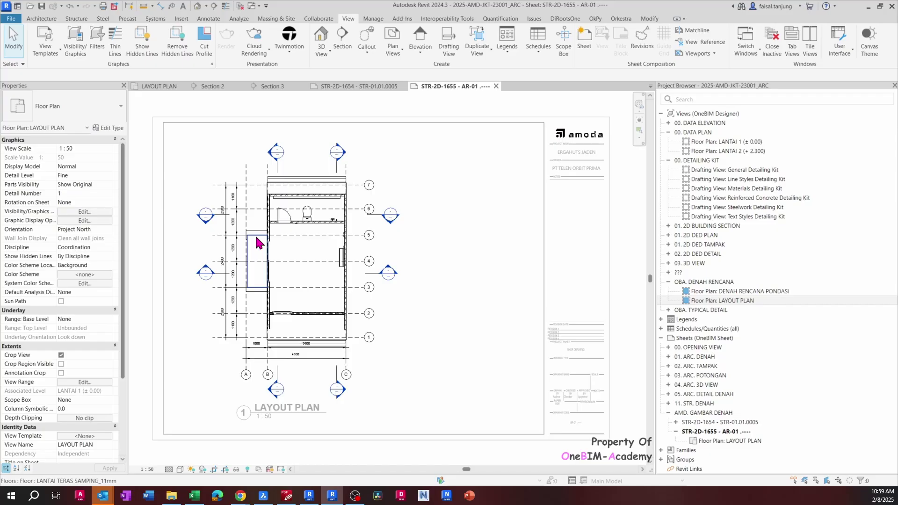
pyautogui.scroll(2, 257, 243)
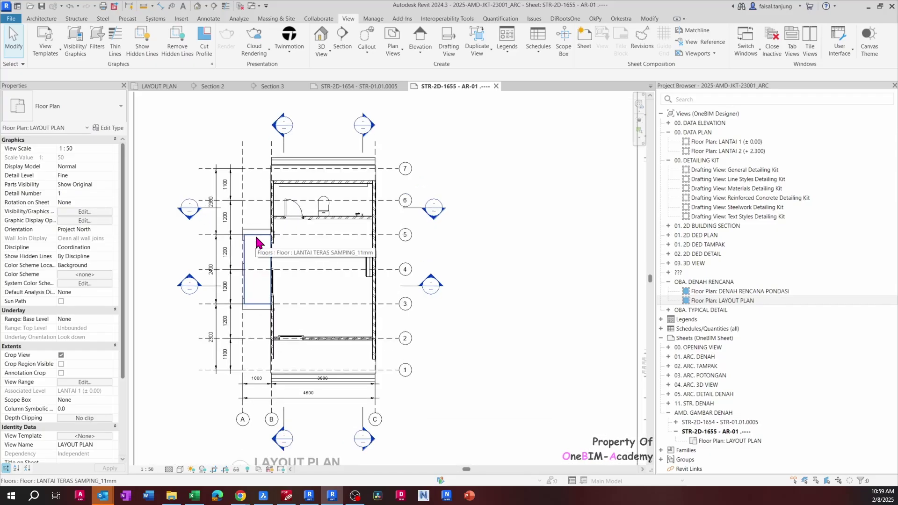
pyautogui.scroll(4, 403, 199)
pyautogui.scroll(4, 403, 257)
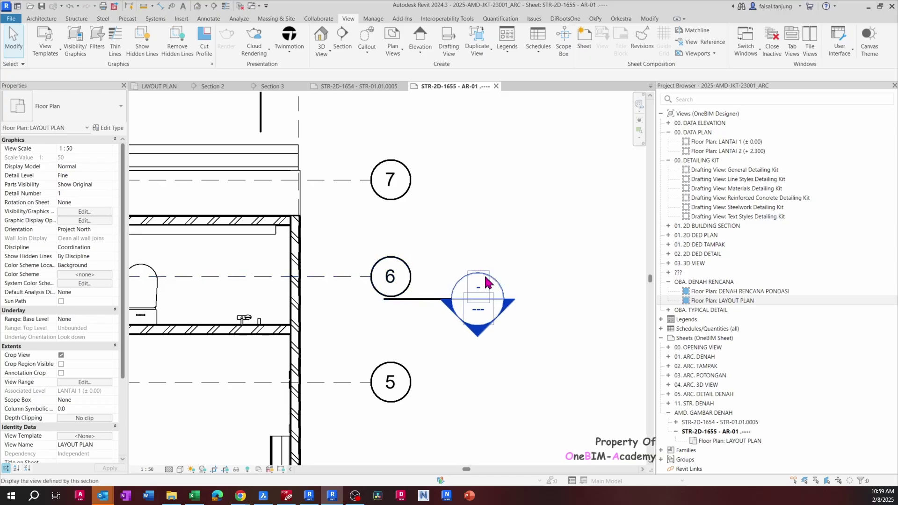
pyautogui.scroll(-3, 481, 289)
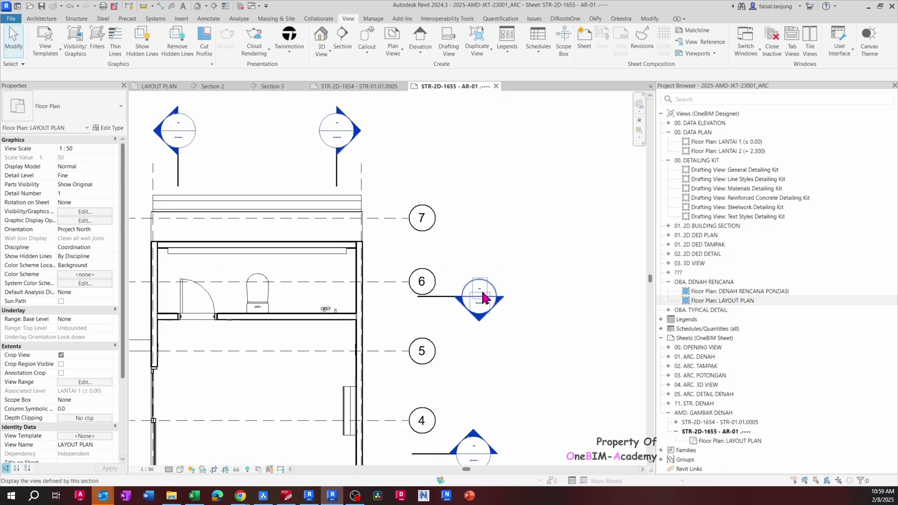
pyautogui.moveTo(444, 276); pyautogui.dragTo(446, 213, button='middle')
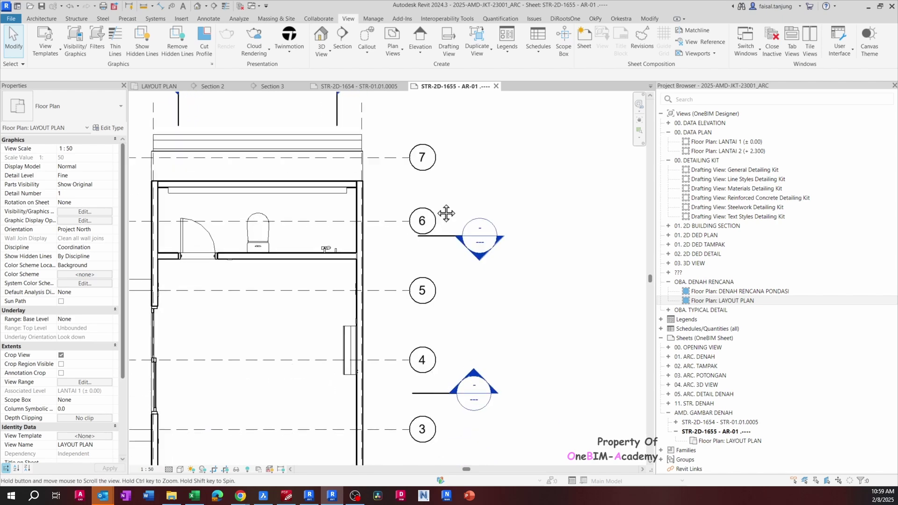
pyautogui.scroll(-3, 437, 234)
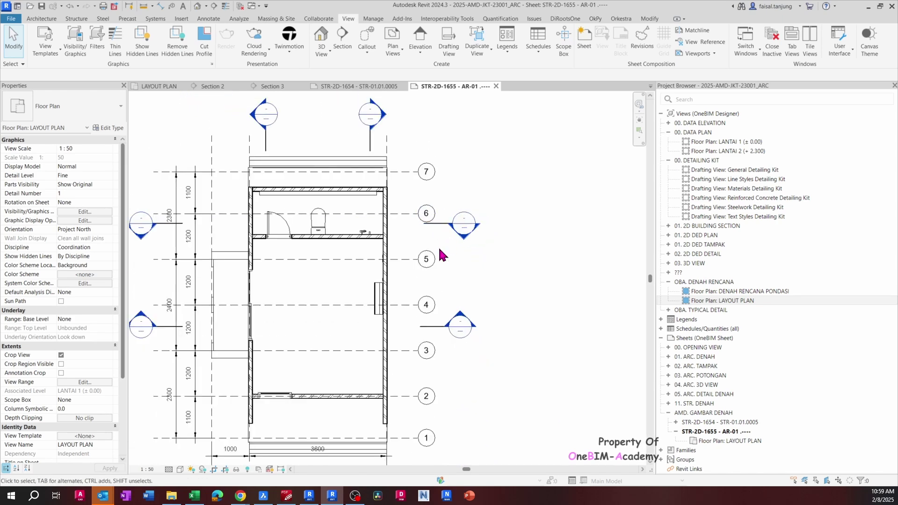
pyautogui.moveTo(305, 271); pyautogui.dragTo(345, 257, button='middle')
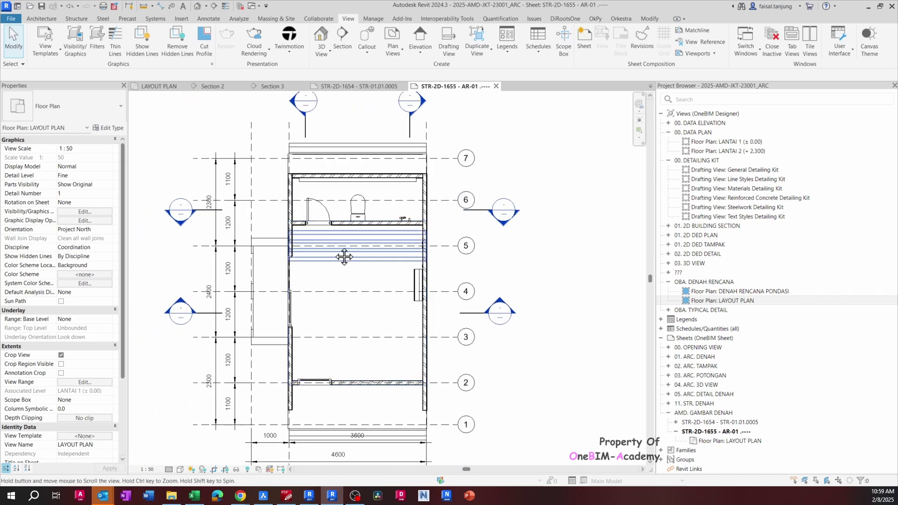
pyautogui.middleClick(344, 257)
pyautogui.middleClick(345, 257)
pyautogui.click(386, 278)
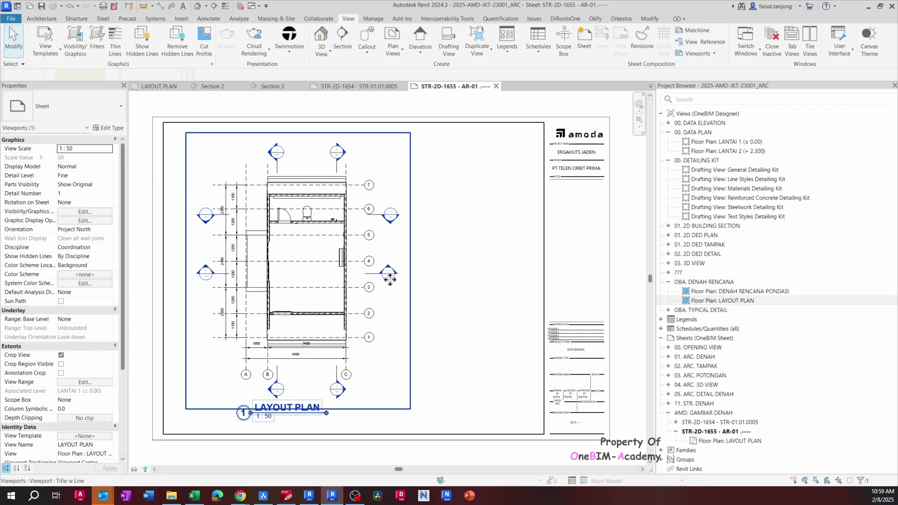
# Check the layout plan in the reference PDF, return to the AR-01 sheet and activate the LAYOUT PLAN viewport.
pyautogui.hotkey('alt', 'Tab')
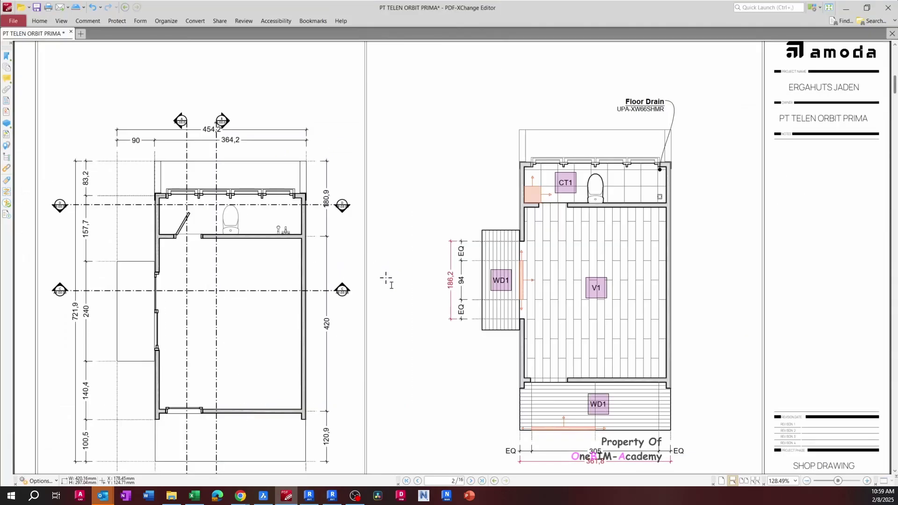
pyautogui.hotkey('alt', 'Tab')
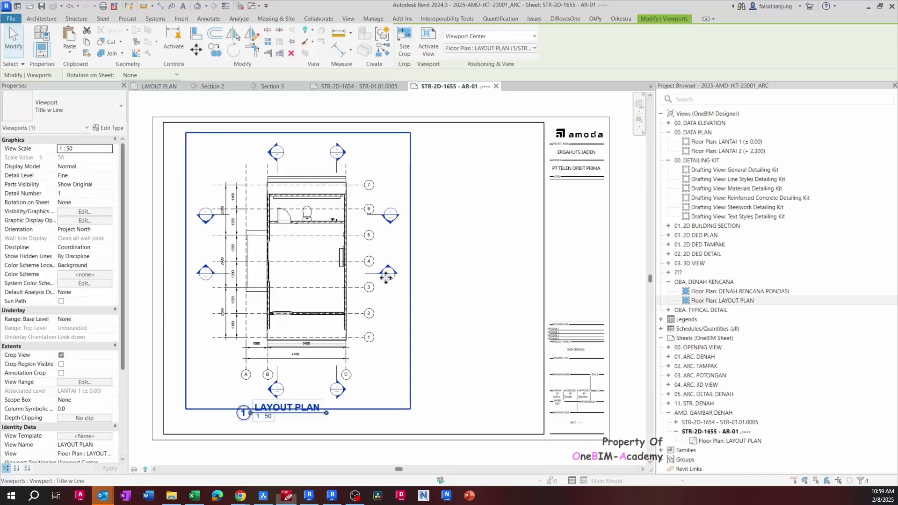
pyautogui.scroll(4, 275, 239)
pyautogui.doubleClick(274, 240)
pyautogui.moveTo(248, 245); pyautogui.dragTo(387, 261, button='middle')
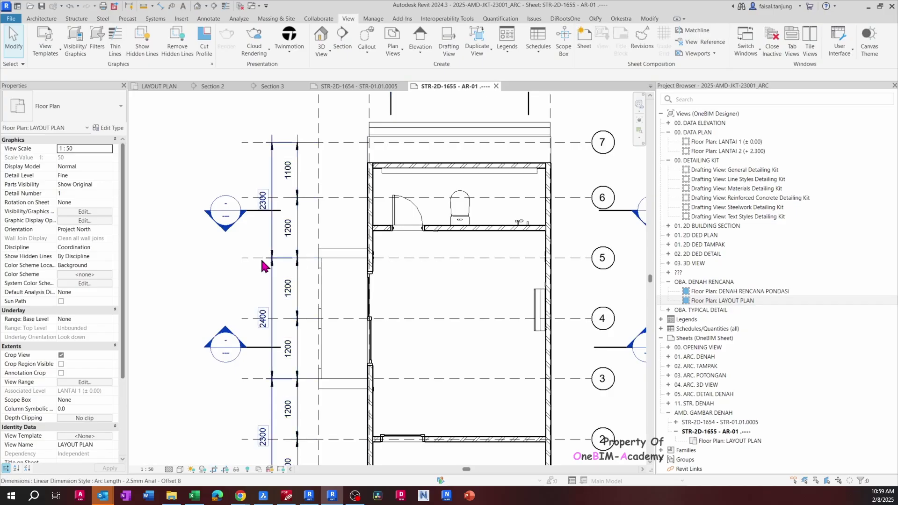
pyautogui.click(242, 257)
pyautogui.moveTo(242, 257); pyautogui.dragTo(147, 248, button='middle')
pyautogui.scroll(-2, 416, 254)
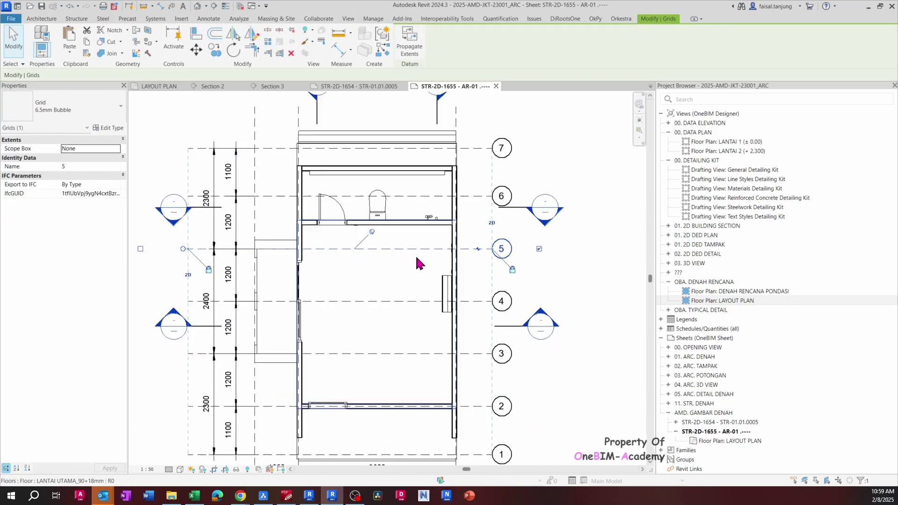
pyautogui.click(465, 203)
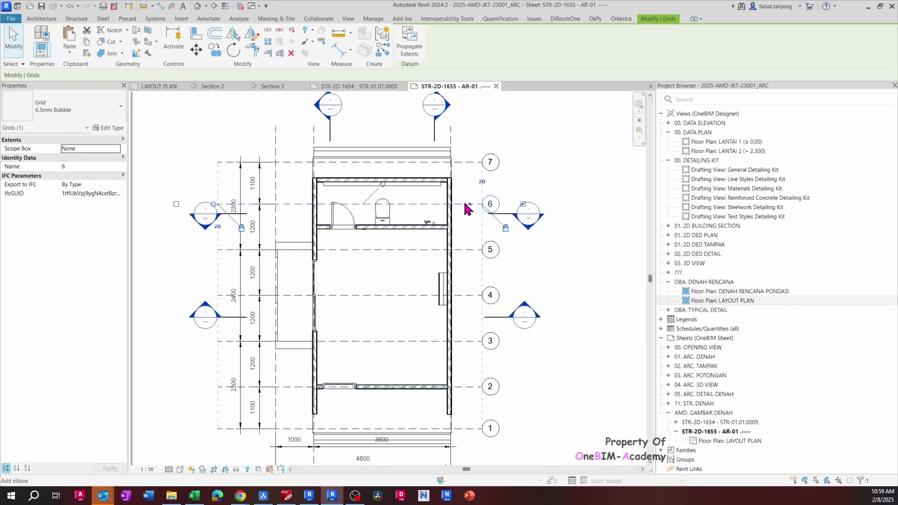
pyautogui.rightClick(464, 201)
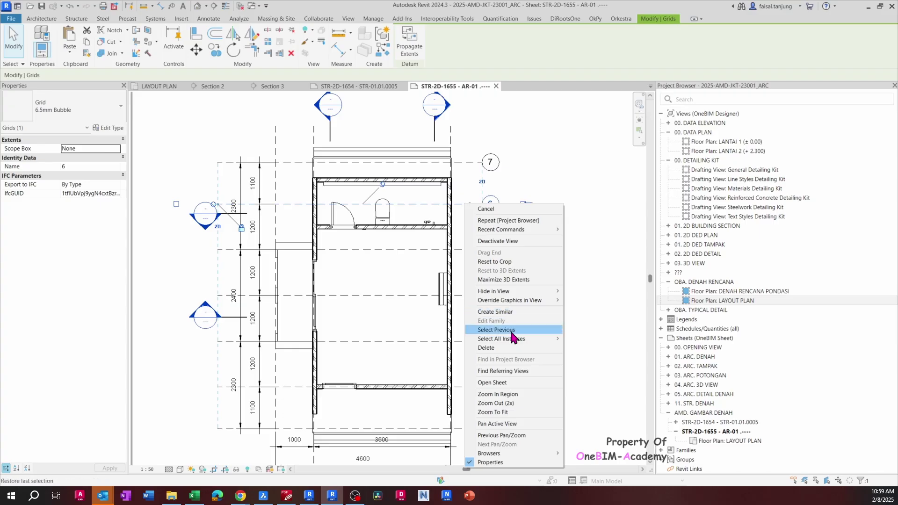
pyautogui.click(335, 234)
pyautogui.moveTo(364, 248); pyautogui.dragTo(339, 243, button='middle')
pyautogui.click(89, 50)
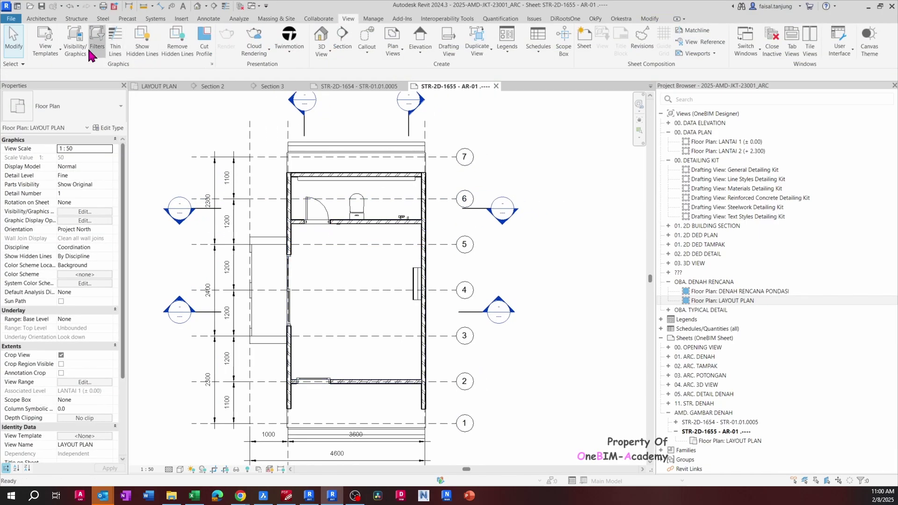
pyautogui.press('Escape')
# Review the annotation categories in the LAYOUT PLAN view's visibility/graphic overrides.
pyautogui.click(77, 51)
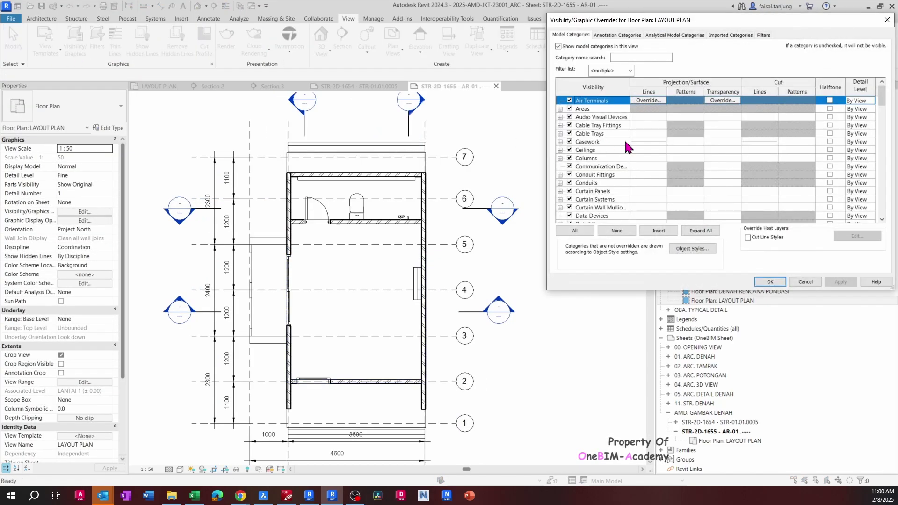
pyautogui.click(612, 37)
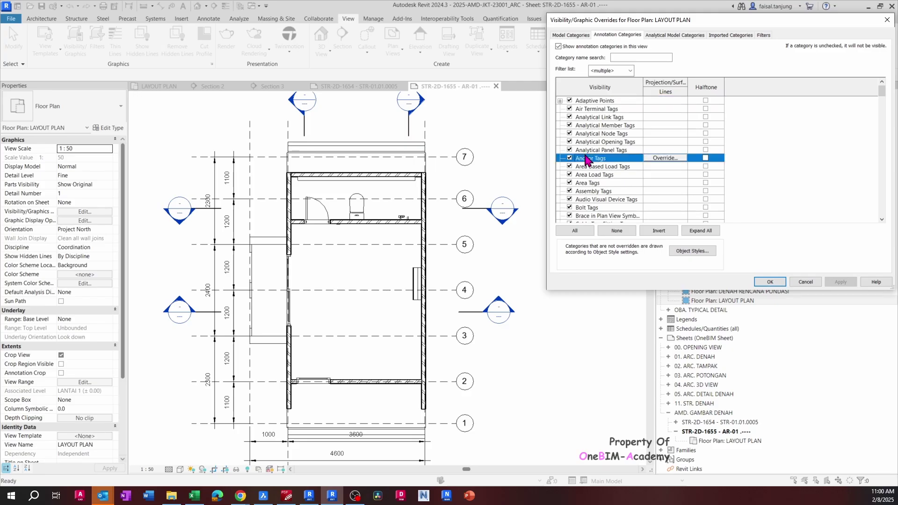
pyautogui.scroll(-5, 603, 168)
pyautogui.click(770, 282)
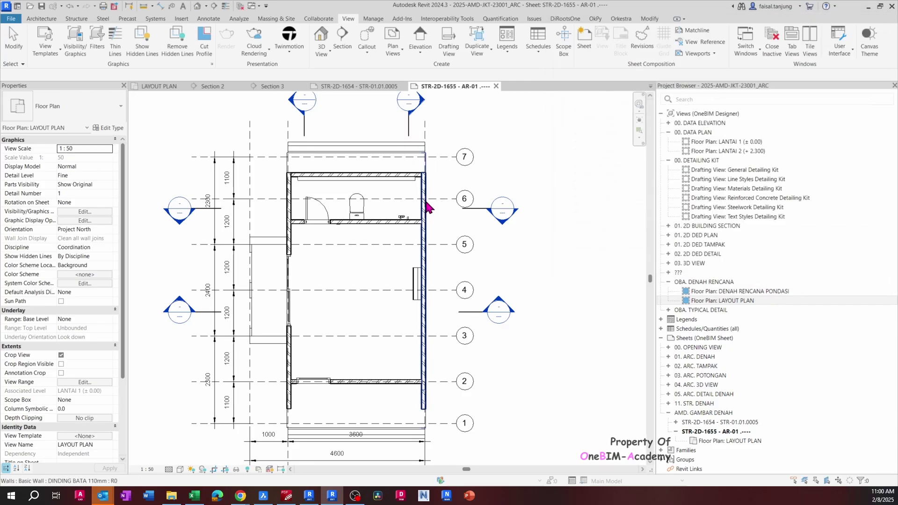
# Set the End Segment Color of the 6.5mm Bubble grid type to grey, RGB 128-128-128.
pyautogui.scroll(2, 445, 199)
pyautogui.click(445, 199)
pyautogui.click(111, 129)
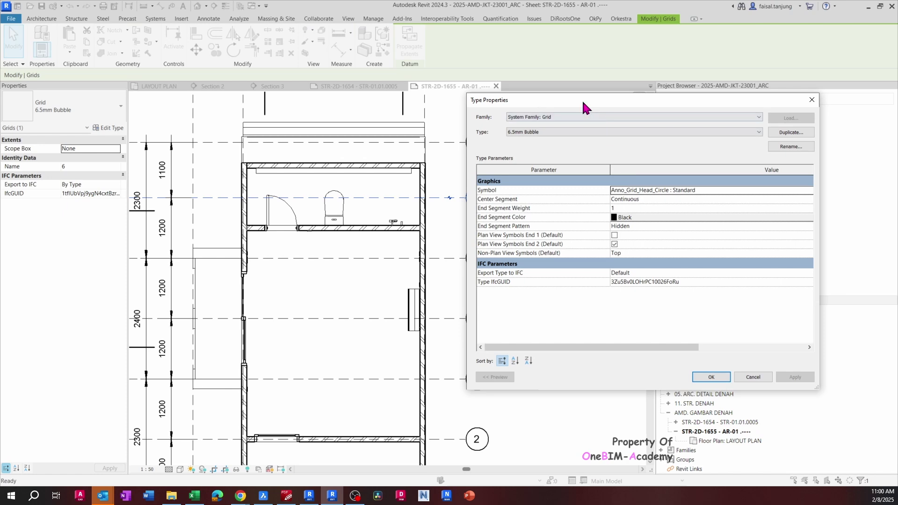
pyautogui.moveTo(586, 108); pyautogui.dragTo(637, 86)
pyautogui.click(675, 195)
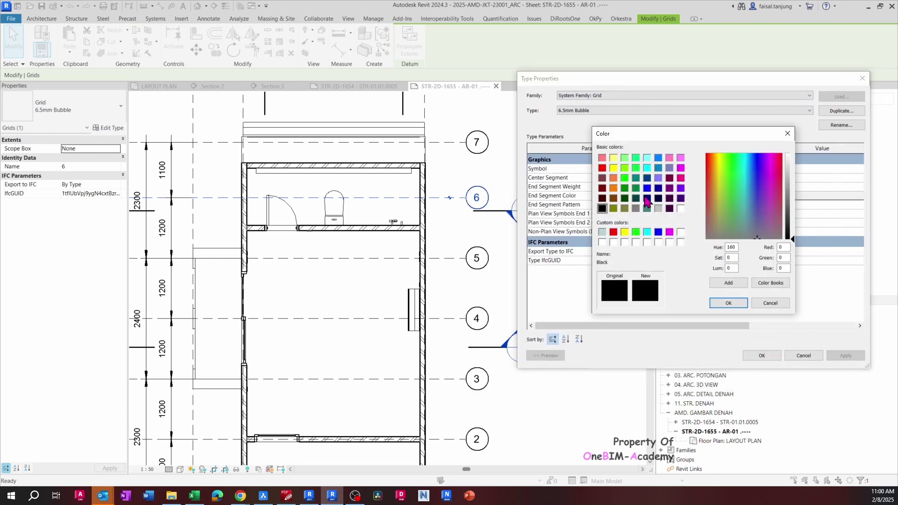
pyautogui.click(635, 208)
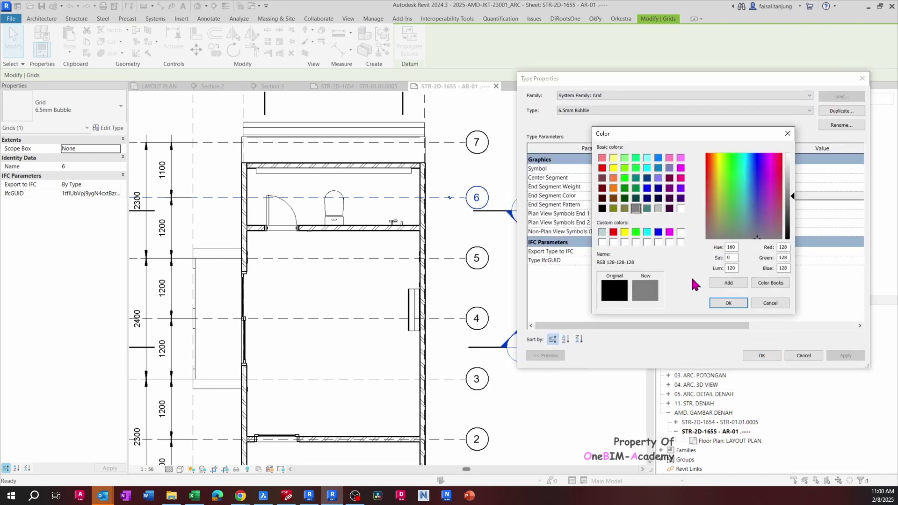
pyautogui.click(728, 304)
pyautogui.click(844, 357)
pyautogui.click(761, 356)
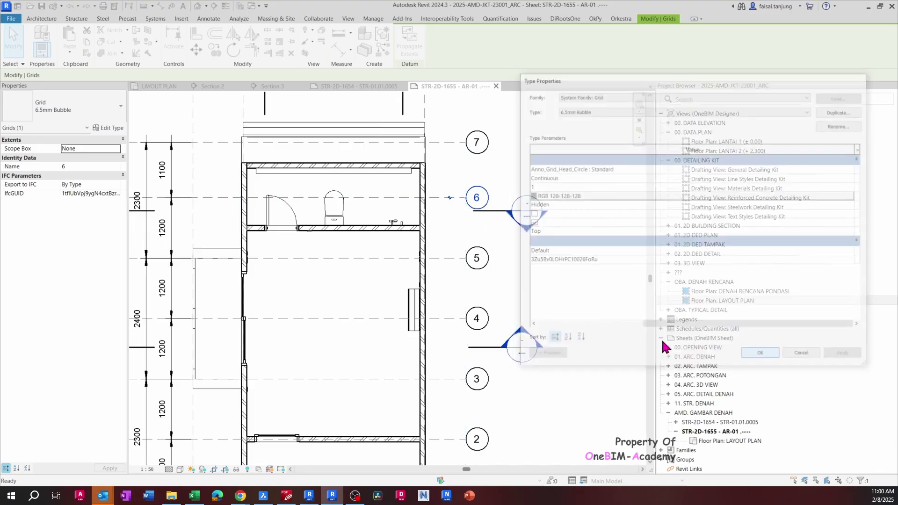
pyautogui.press('Escape')
# Examine the grid lines across the whole plan and deactivate the LAYOUT PLAN viewport.
pyautogui.scroll(-2, 389, 193)
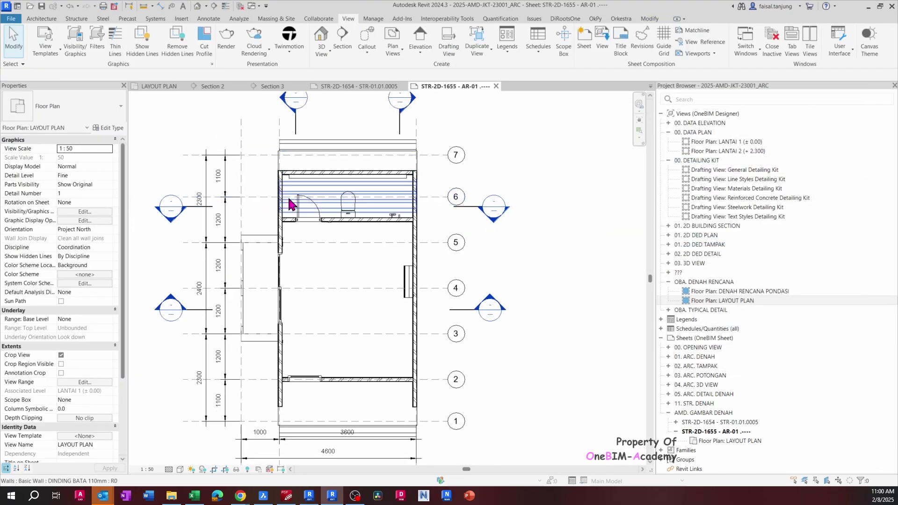
pyautogui.moveTo(457, 241); pyautogui.dragTo(445, 223, button='middle')
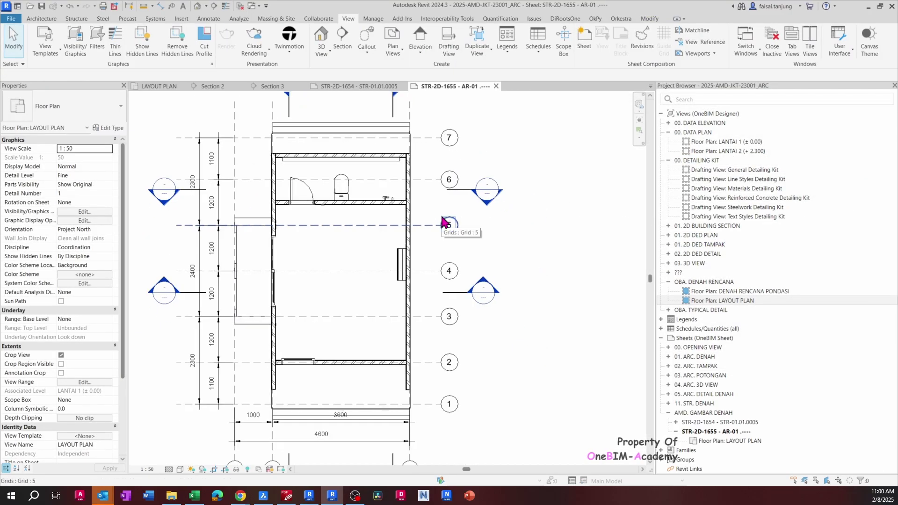
pyautogui.moveTo(429, 195); pyautogui.dragTo(425, 220, button='middle')
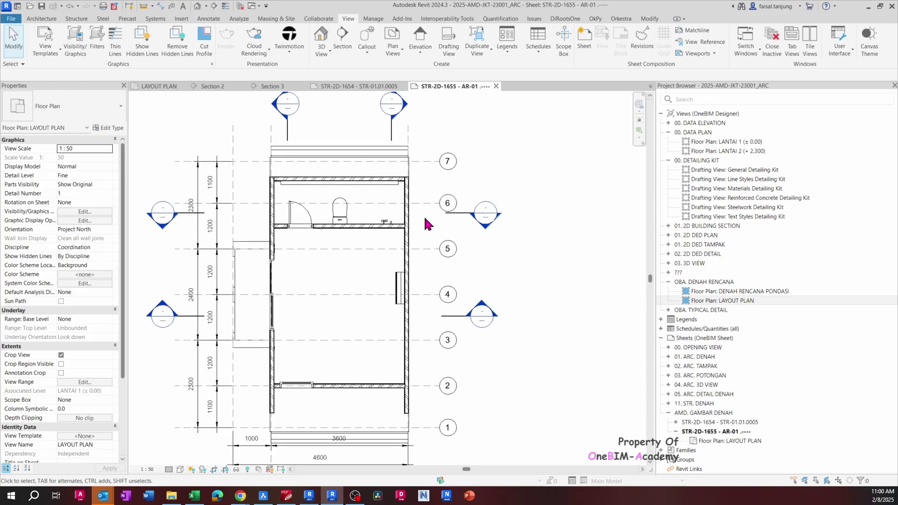
pyautogui.click(408, 140)
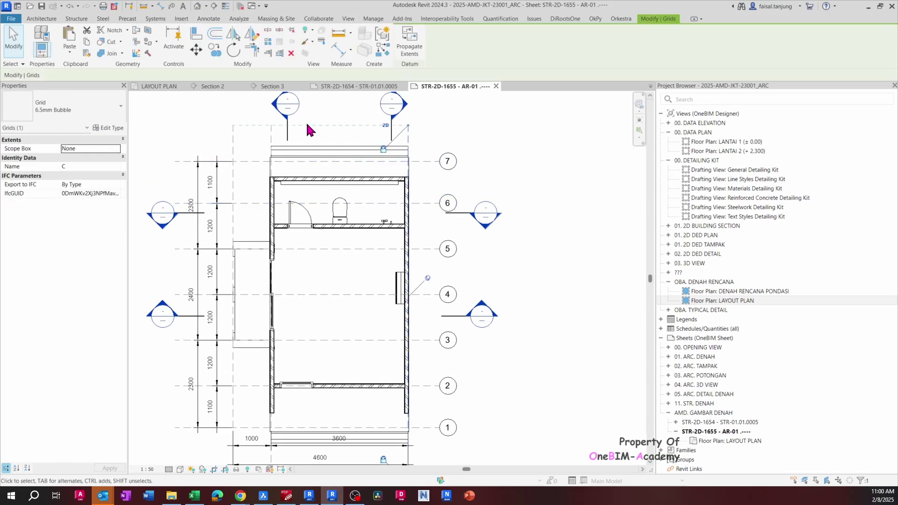
pyautogui.click(310, 126)
pyautogui.moveTo(325, 131); pyautogui.dragTo(335, 132, button='middle')
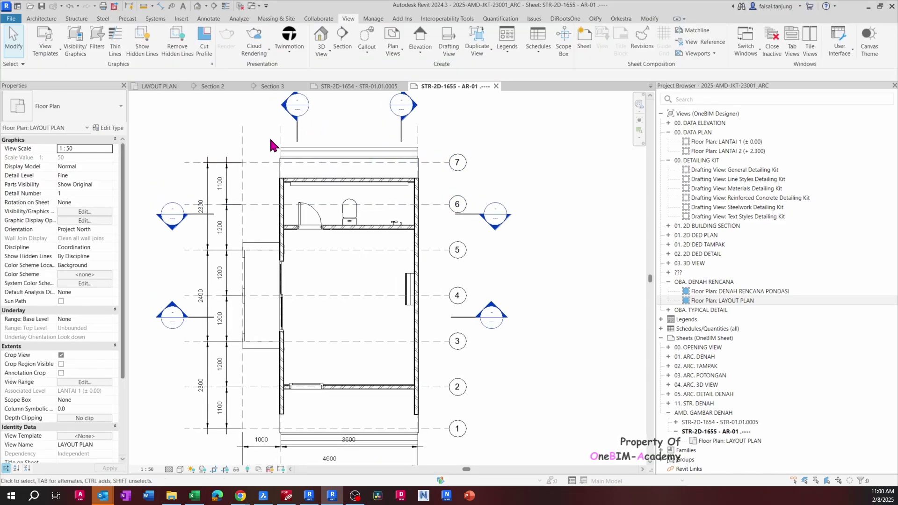
pyautogui.scroll(-2, 285, 274)
pyautogui.scroll(2, 291, 260)
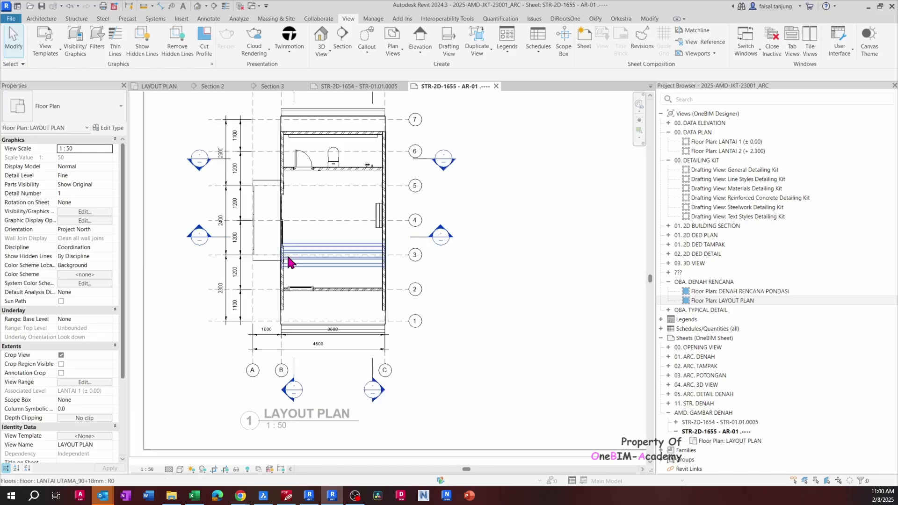
pyautogui.moveTo(291, 261); pyautogui.dragTo(287, 322, button='middle')
pyautogui.scroll(-3, 293, 357)
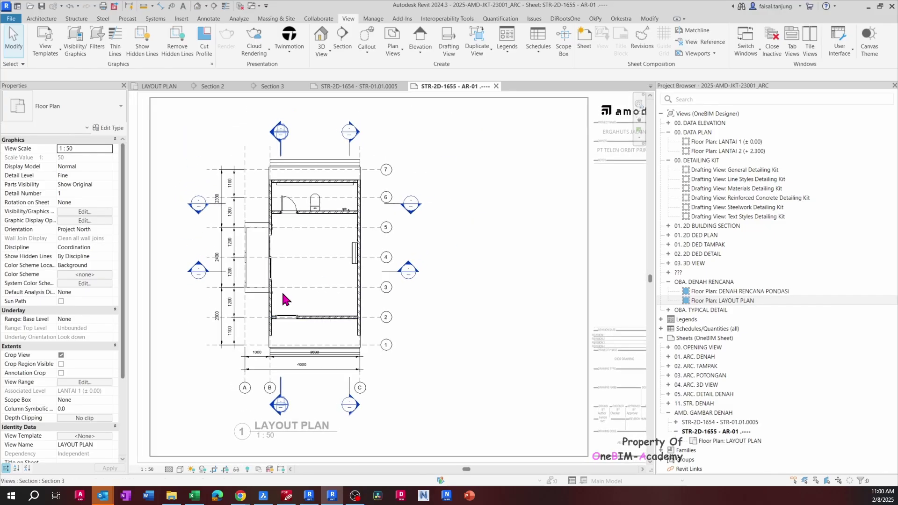
pyautogui.doubleClick(524, 258)
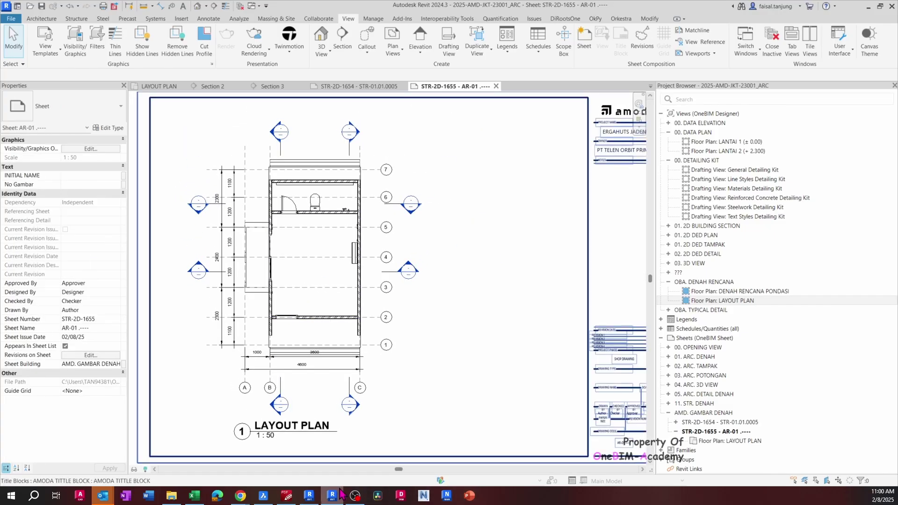
# Examine the Layout Plan and Floor Plan drawings on the reference PDF page, then return to the Revit sheet.
pyautogui.moveTo(298, 497)
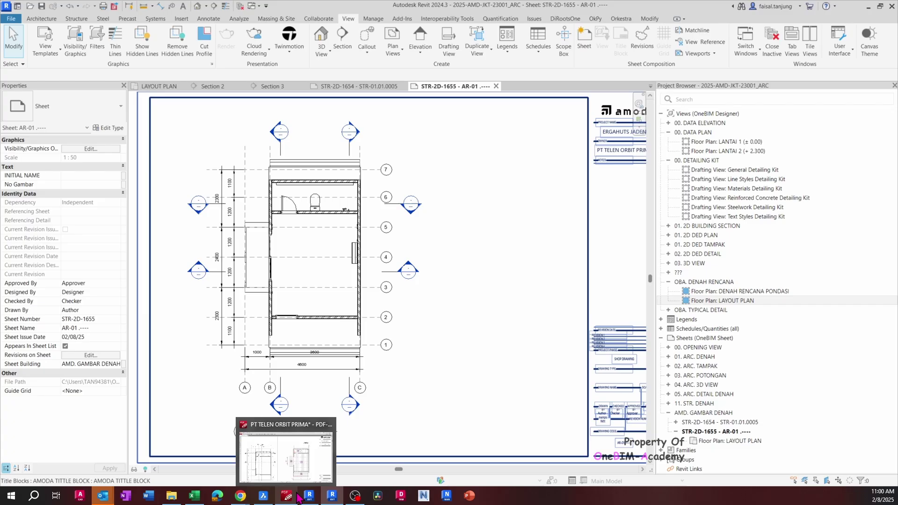
pyautogui.click(305, 449)
pyautogui.scroll(-3, 672, 202)
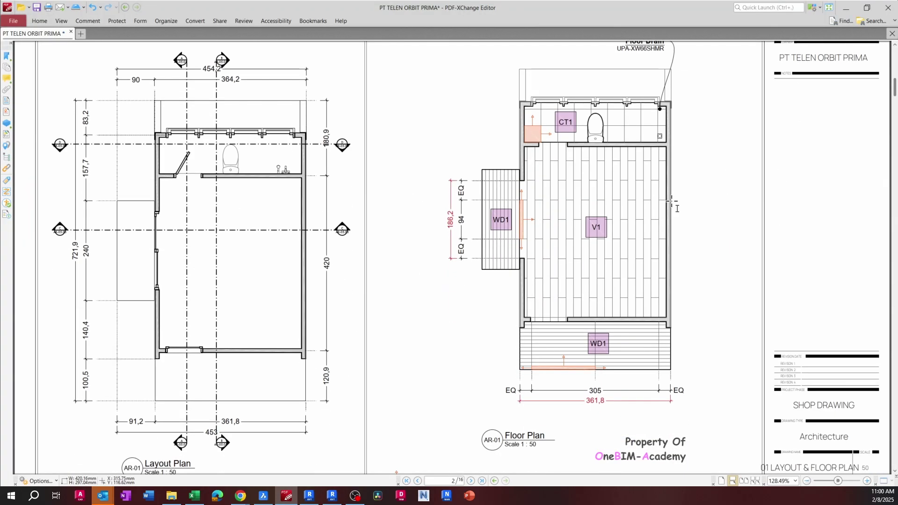
pyautogui.scroll(1, 672, 202)
pyautogui.scroll(-2, 673, 202)
pyautogui.scroll(2, 672, 202)
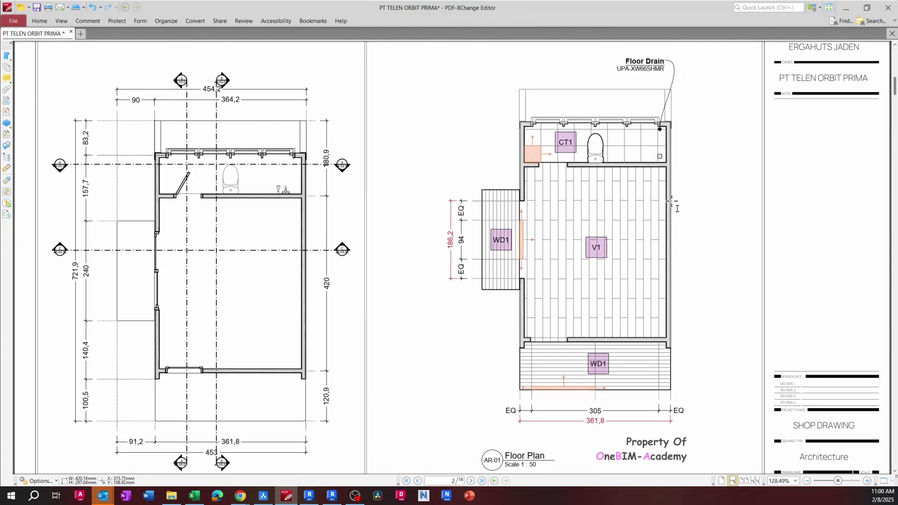
pyautogui.scroll(-2, 613, 209)
pyautogui.scroll(1, 630, 128)
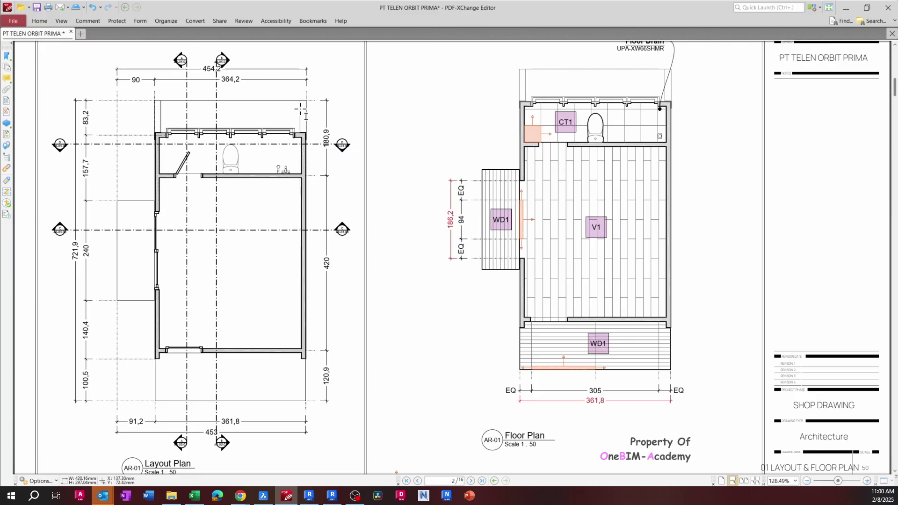
pyautogui.click(845, 8)
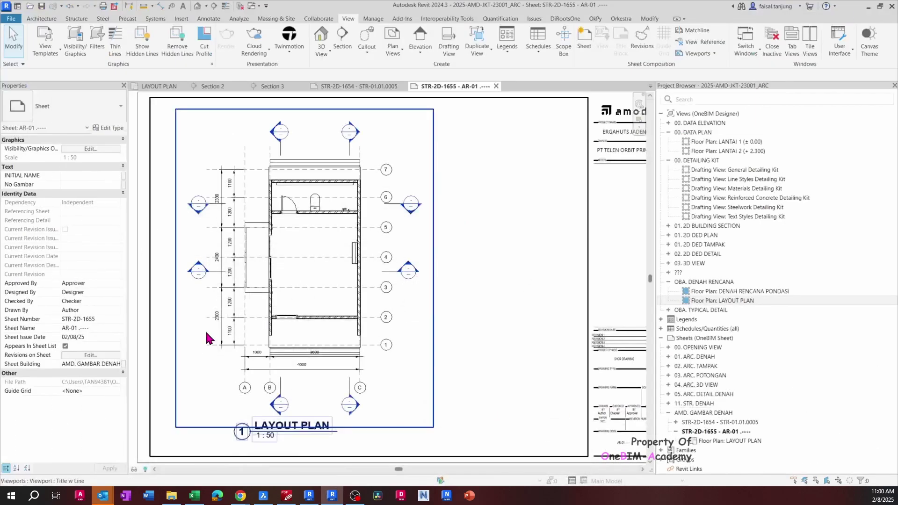
# Nudge the LAYOUT PLAN viewport slightly toward the left border of the sheet.
pyautogui.click(322, 229)
pyautogui.press('Left')
pyautogui.press('Left')
pyautogui.press('Left')
pyautogui.press('Left')
pyautogui.press('Left')
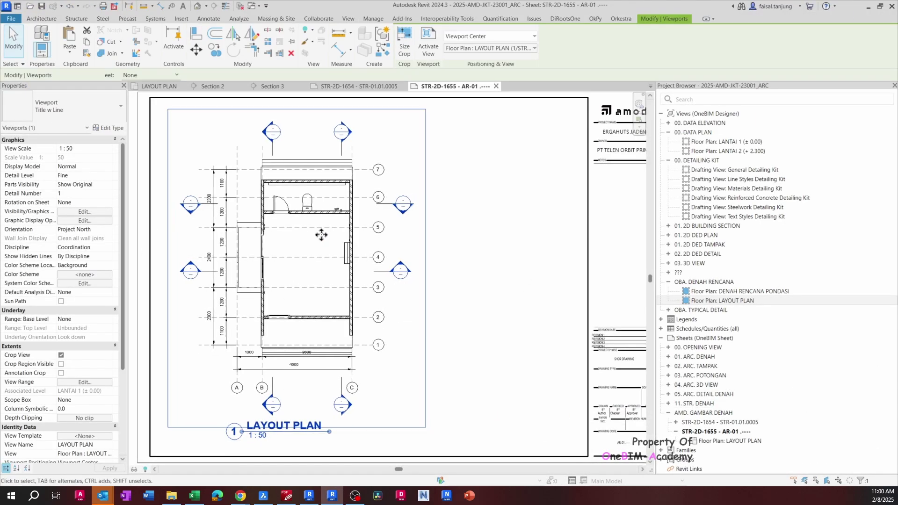
pyautogui.press('Escape')
# Duplicate the LAYOUT PLAN floor plan view without its detailing.
pyautogui.scroll(-2, 327, 271)
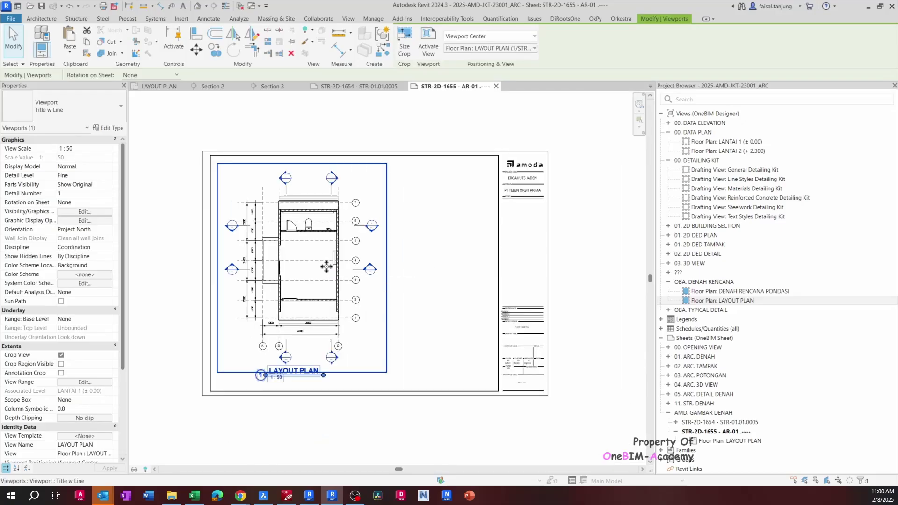
pyautogui.rightClick(330, 265)
pyautogui.press('Escape')
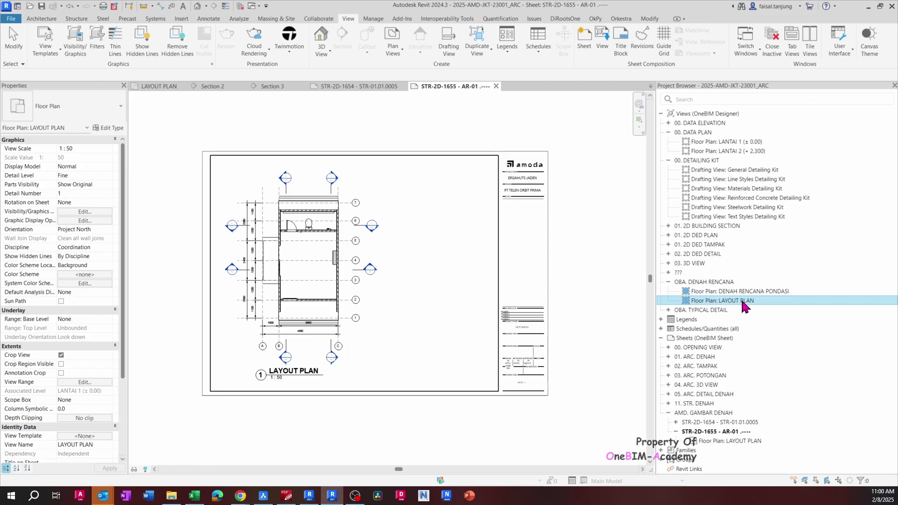
pyautogui.rightClick(743, 307)
pyautogui.moveTo(771, 176)
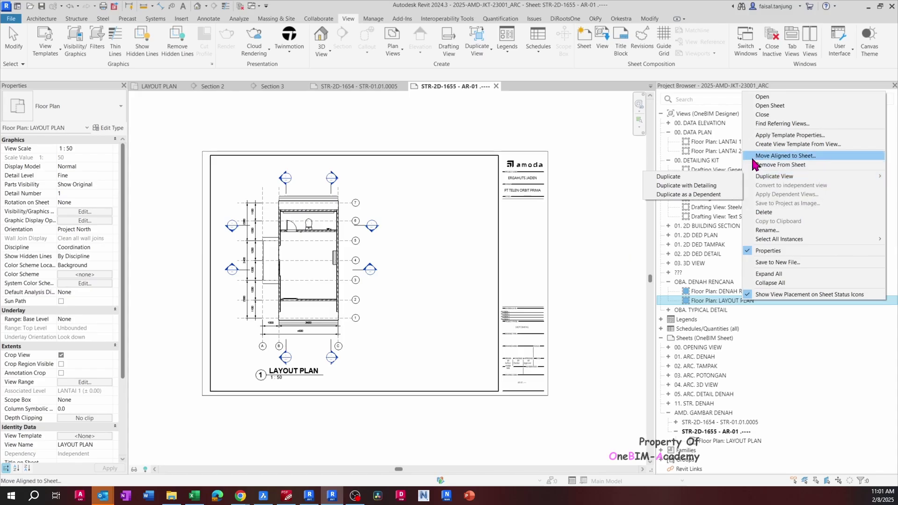
pyautogui.click(669, 176)
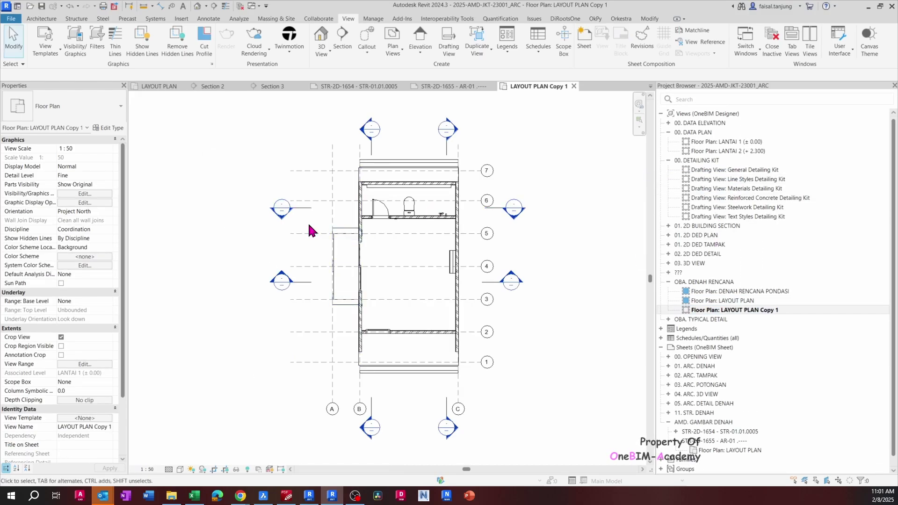
# Hide the whole section marker category in the LAYOUT PLAN Copy 1 view, starting from the Section 4 marker.
pyautogui.scroll(2, 299, 215)
pyautogui.click(303, 208)
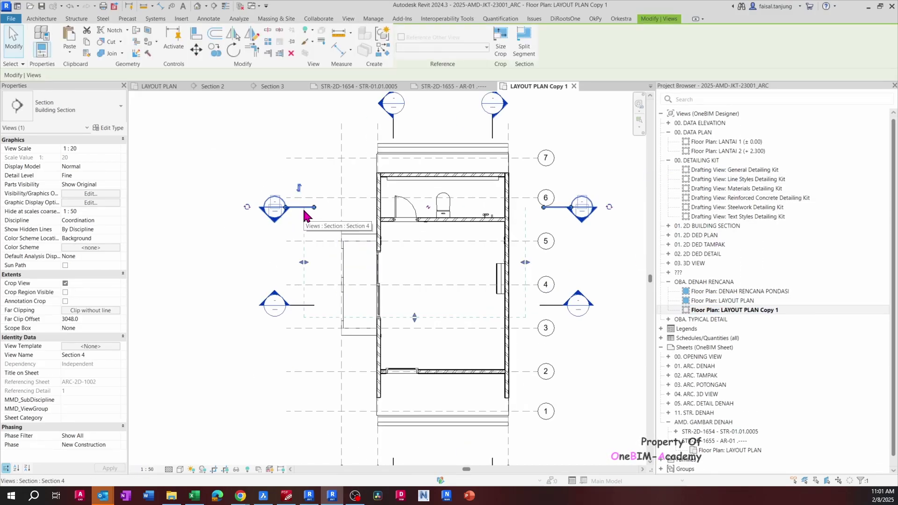
pyautogui.rightClick(304, 211)
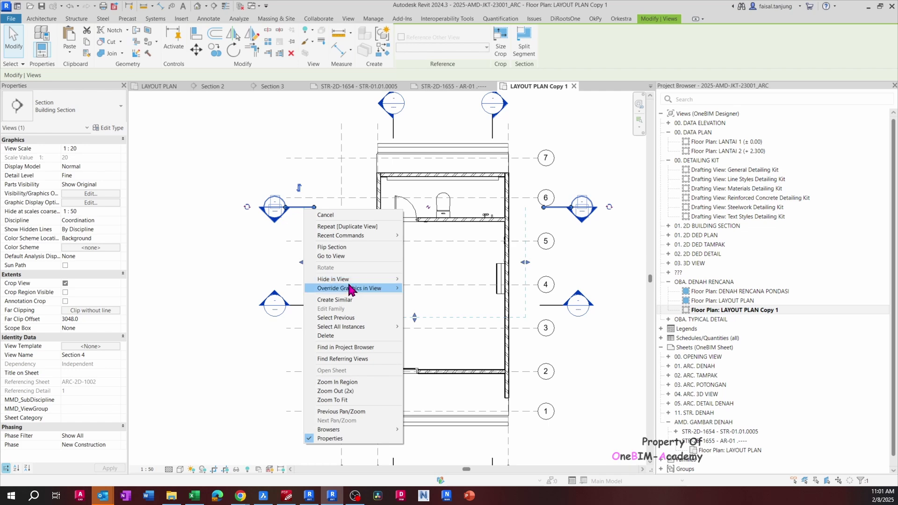
pyautogui.click(447, 289)
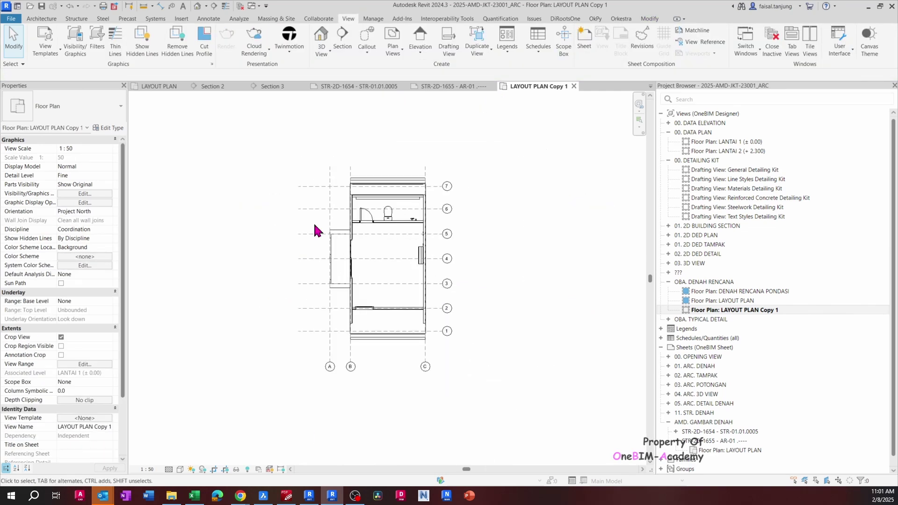
# Place the LAYOUT PLAN Copy 1 view on sheet AR-01 beside the LAYOUT PLAN viewport.
pyautogui.middleClick(521, 239)
pyautogui.middleClick(521, 239)
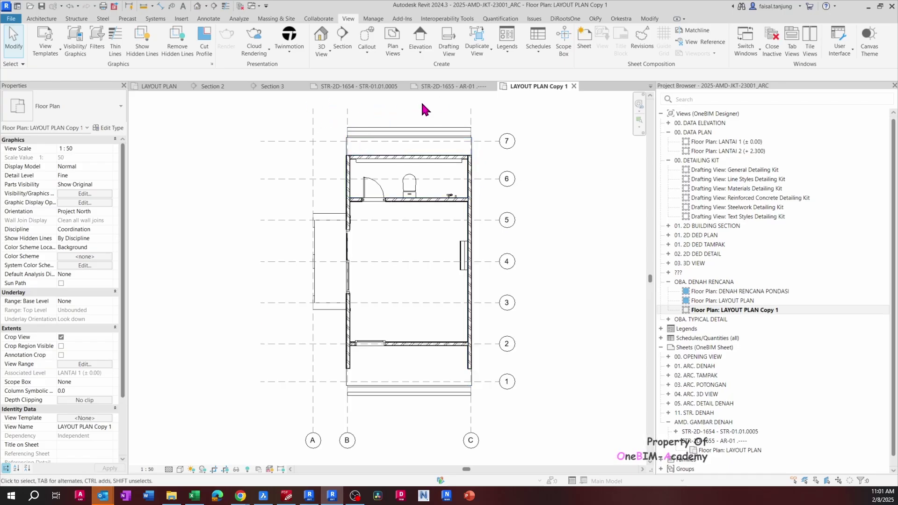
pyautogui.click(465, 87)
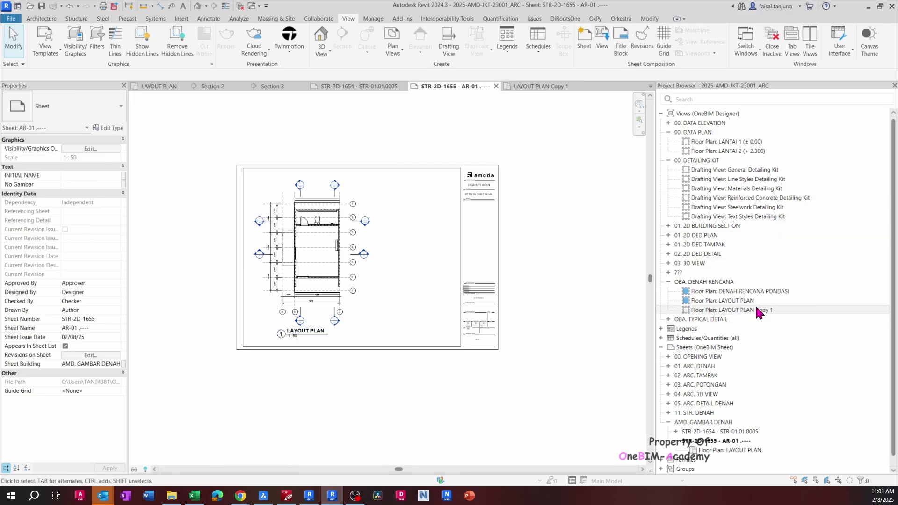
pyautogui.moveTo(758, 311); pyautogui.dragTo(409, 255)
pyautogui.click(409, 255)
# Rename the LAYOUT PLAN Copy 1 view to FLOOR PLAN.
pyautogui.click(753, 309)
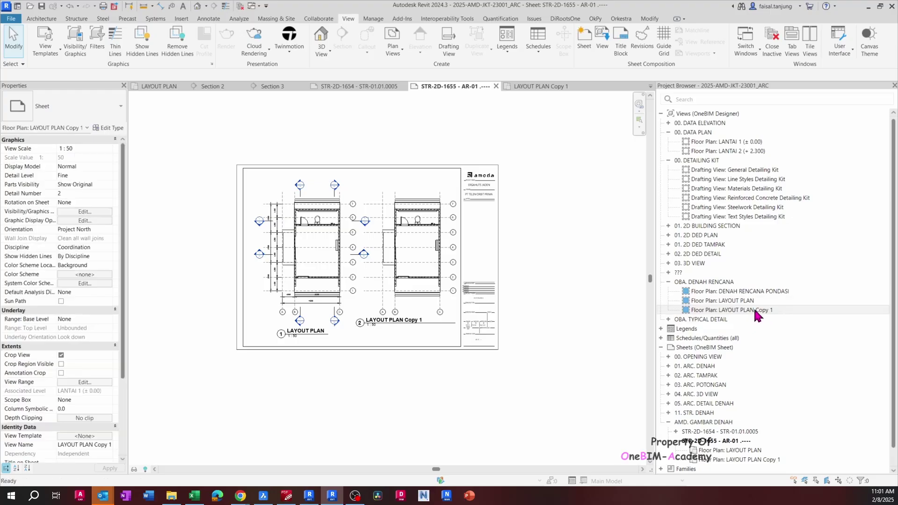
pyautogui.rightClick(756, 312)
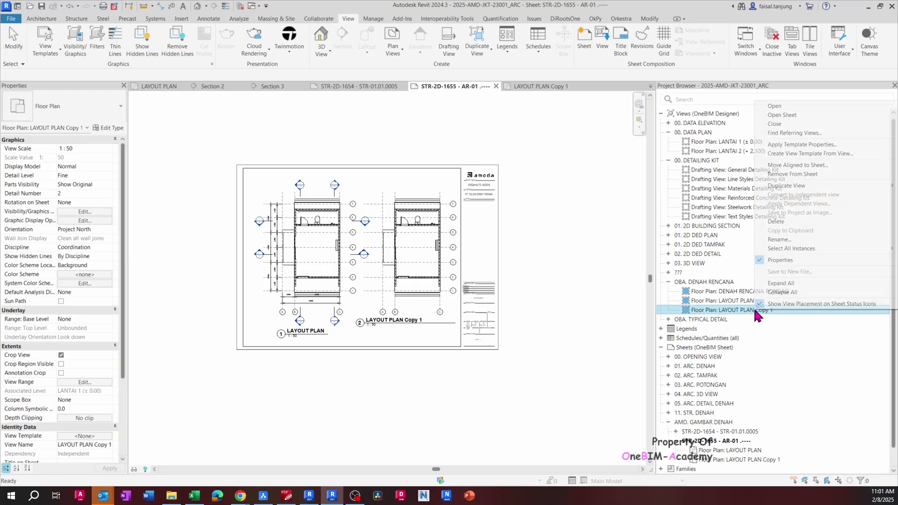
pyautogui.click(807, 240)
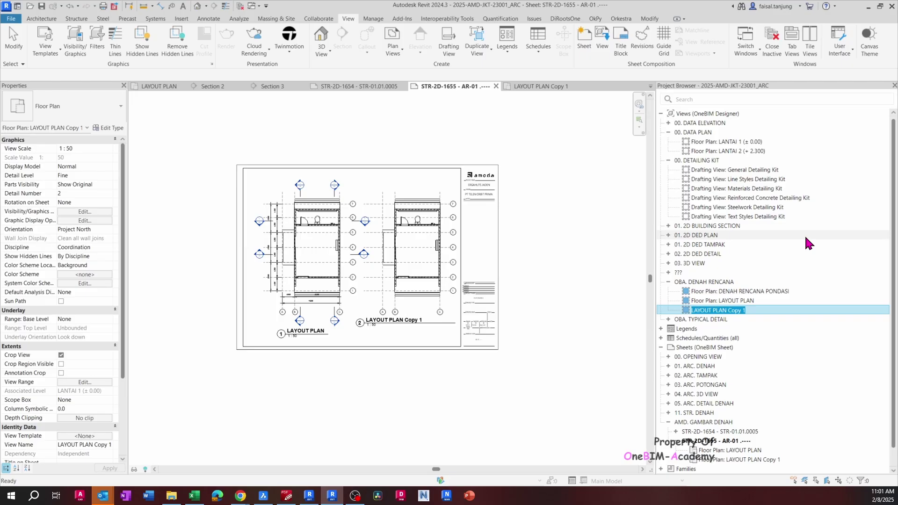
pyautogui.write('FLOOR')
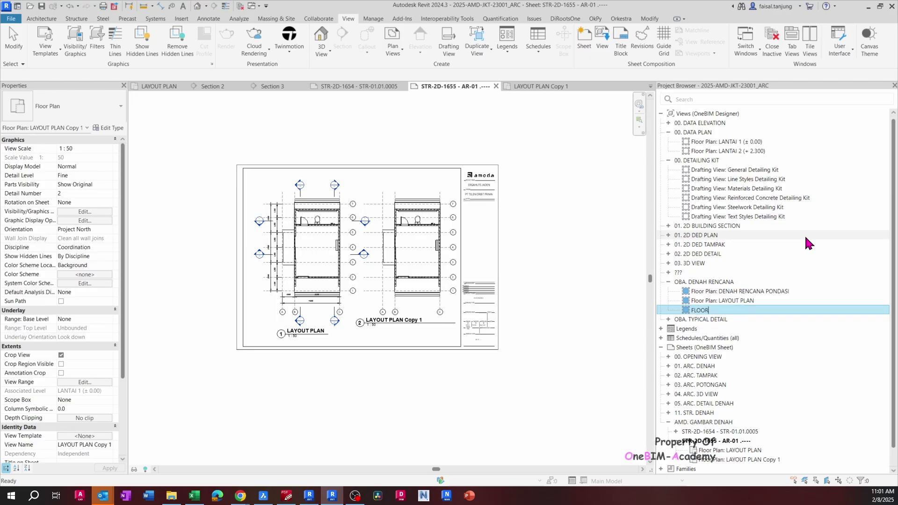
pyautogui.write(' PLAN')
pyautogui.press('Return')
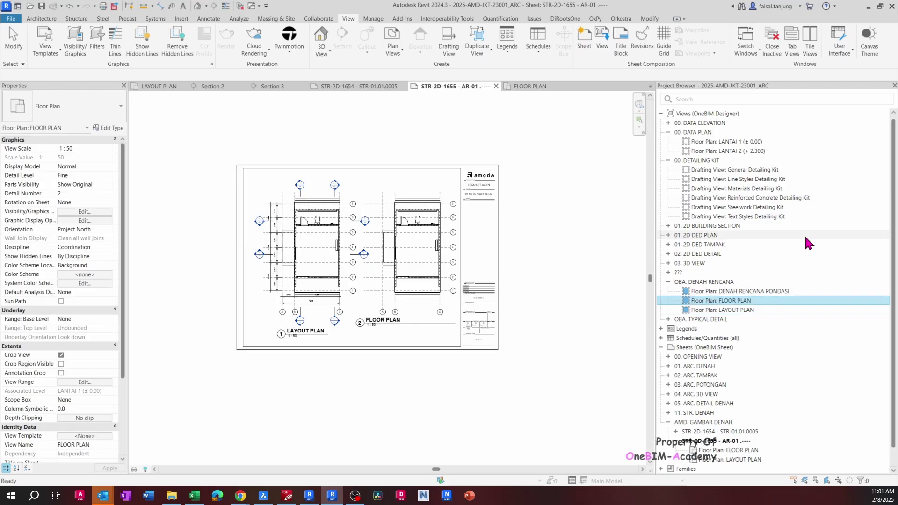
# Spread the two viewports on the sheet, shifting LAYOUT PLAN toward the left border and FLOOR PLAN slightly toward the title block.
pyautogui.hotkey('alt', 'Tab')
pyautogui.hotkey('alt', 'Tab')
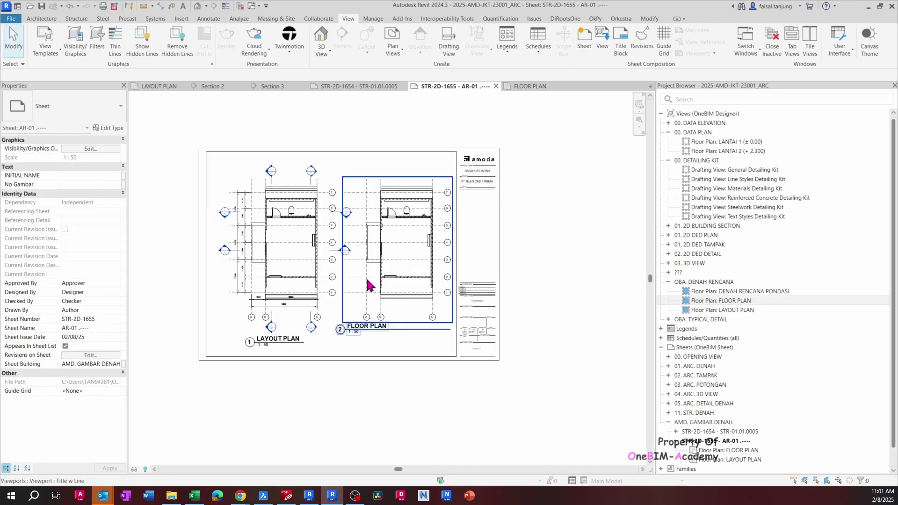
pyautogui.click(295, 275)
pyautogui.moveTo(297, 273); pyautogui.dragTo(292, 271)
pyautogui.press('Left')
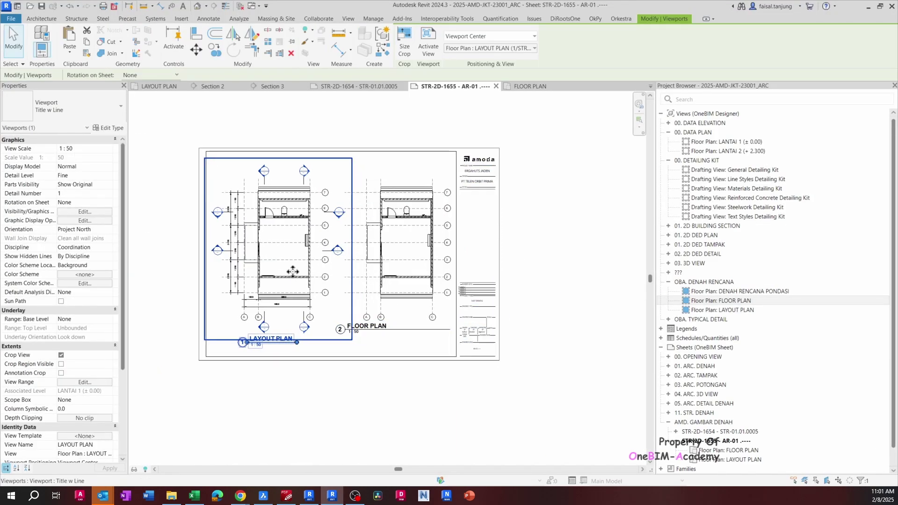
pyautogui.click(578, 243)
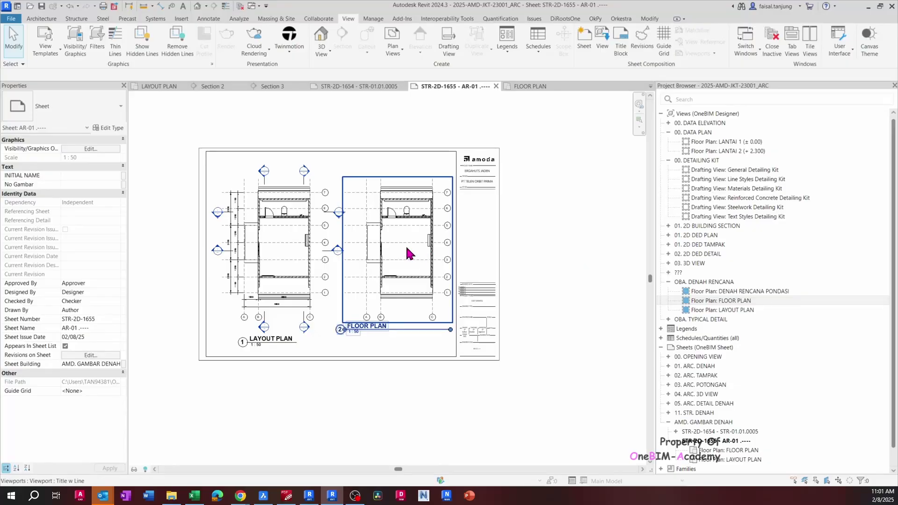
pyautogui.click(405, 245)
pyautogui.click(559, 254)
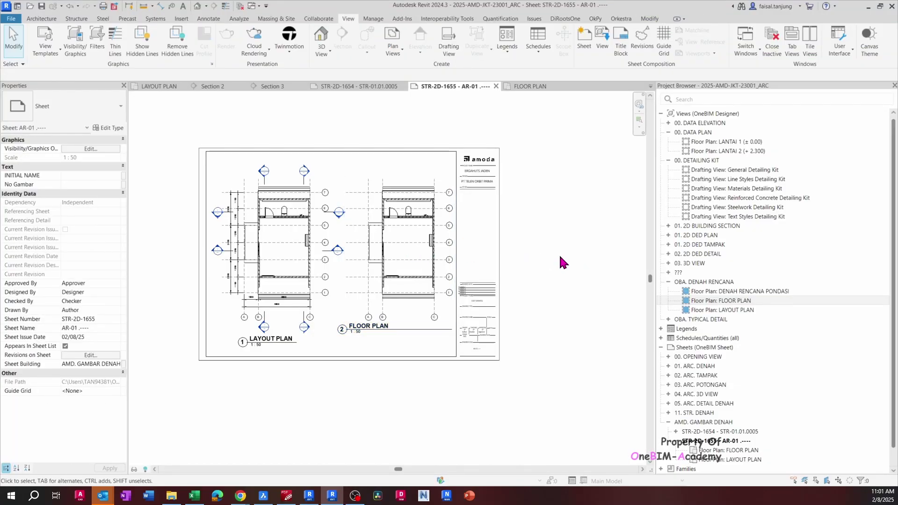
# Activate the FLOOR PLAN viewport, shorten the bubble-free ends of grids 1 to 7 toward the building, and deactivate the view.
pyautogui.doubleClick(394, 225)
pyautogui.scroll(4, 358, 227)
pyautogui.click(339, 228)
pyautogui.scroll(6, 330, 228)
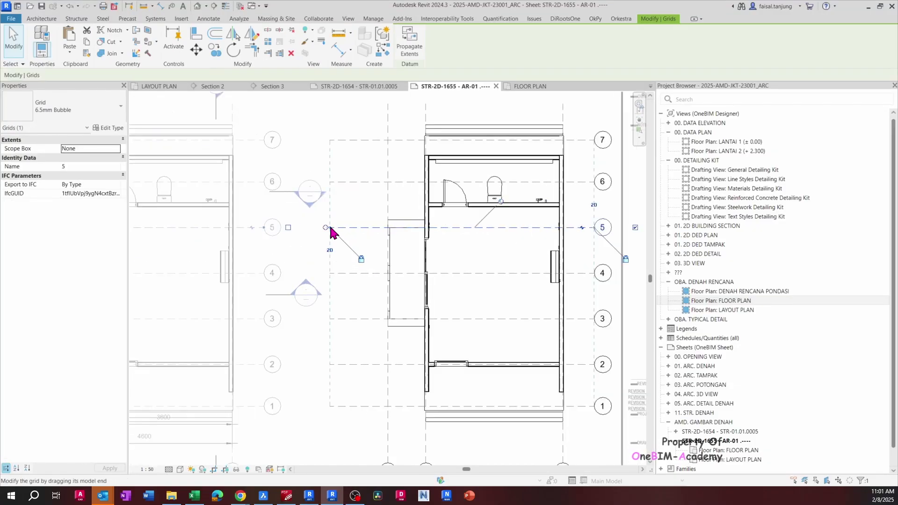
pyautogui.moveTo(329, 229); pyautogui.dragTo(401, 233)
pyautogui.click(355, 203)
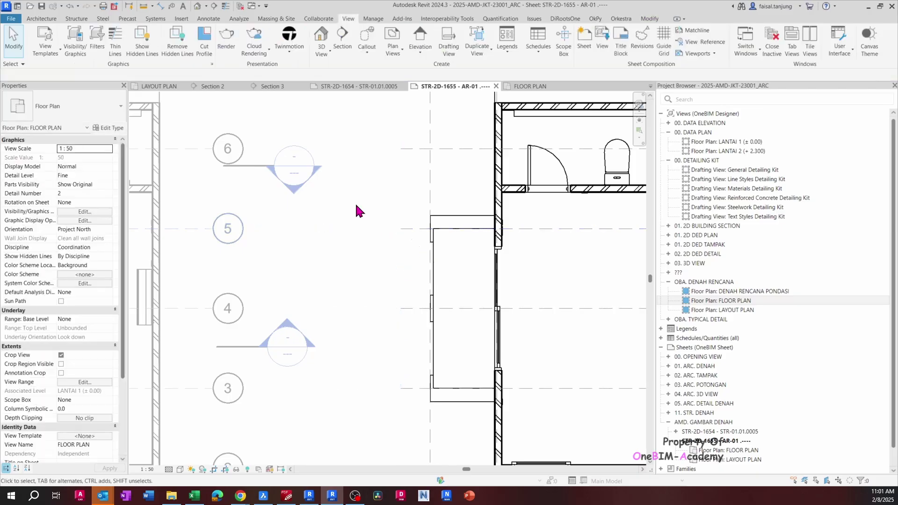
pyautogui.scroll(-6, 356, 203)
pyautogui.doubleClick(614, 217)
# Move the FLOOR PLAN viewport toward the LAYOUT PLAN viewport, away from the title block.
pyautogui.click(416, 221)
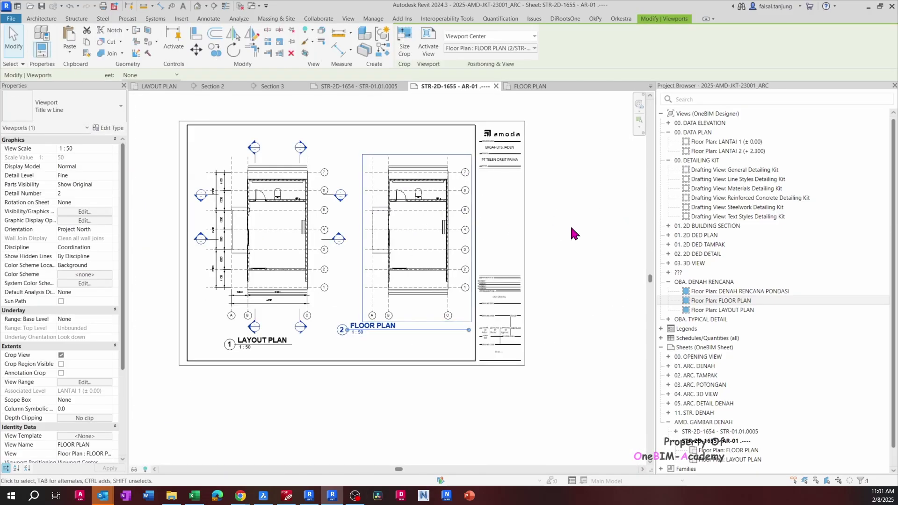
pyautogui.press('Left')
pyautogui.press('Left')
pyautogui.press('Left')
pyautogui.press('Left')
pyautogui.press('Left')
pyautogui.click(583, 229)
# Shorten the FLOOR PLAN title line and move the title centrally below its plan, level with the LAYOUT PLAN title.
pyautogui.click(411, 251)
pyautogui.scroll(2, 460, 333)
pyautogui.moveTo(460, 331); pyautogui.dragTo(380, 346)
pyautogui.click(362, 348)
pyautogui.click(319, 330)
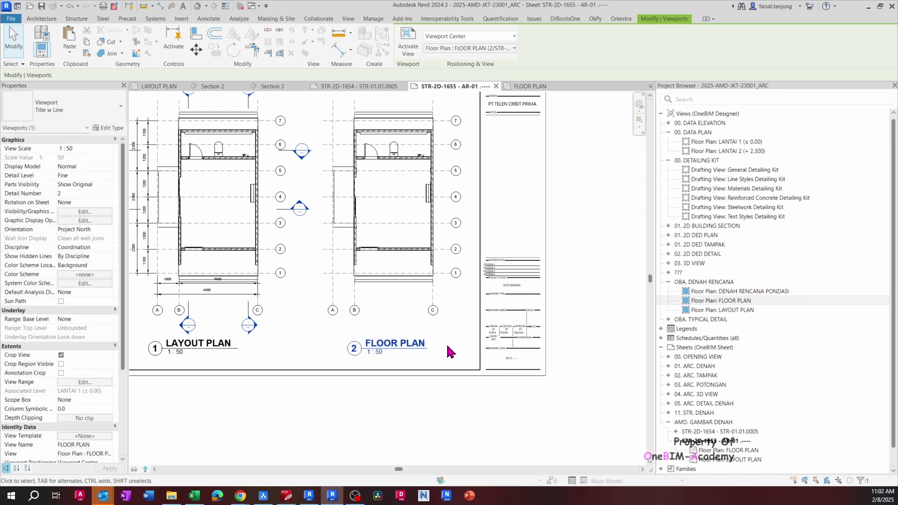
pyautogui.click(450, 348)
# Nudge the FLOOR PLAN viewport slightly closer to LAYOUT PLAN to balance the sheet spacing.
pyautogui.scroll(-2, 450, 344)
pyautogui.click(244, 222)
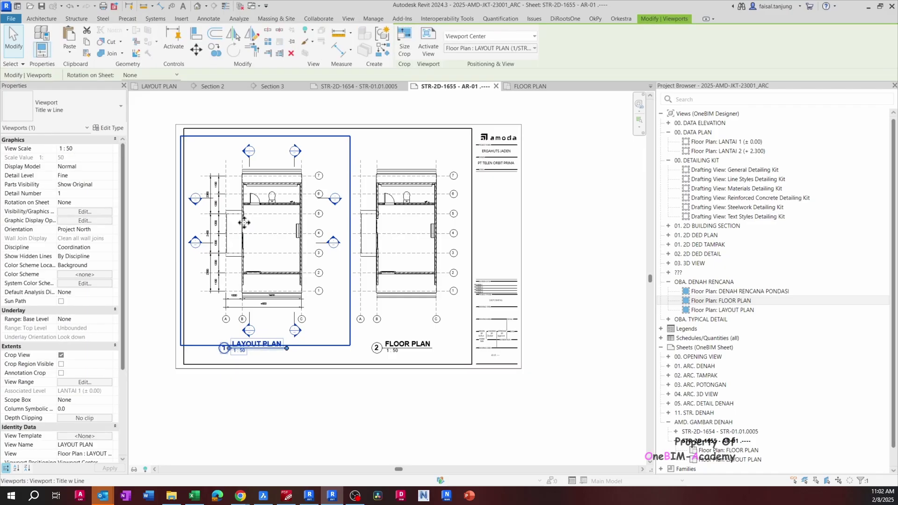
pyautogui.click(551, 211)
pyautogui.click(399, 220)
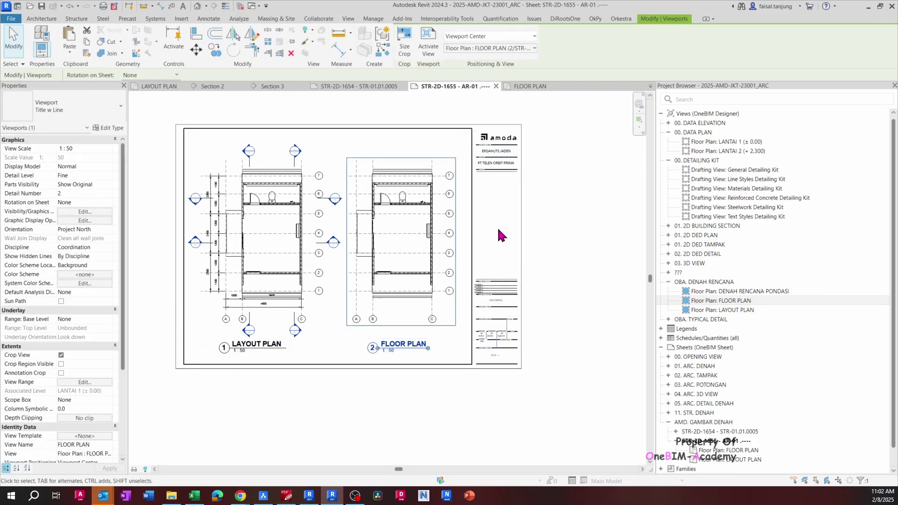
pyautogui.click(595, 231)
pyautogui.scroll(1, 596, 231)
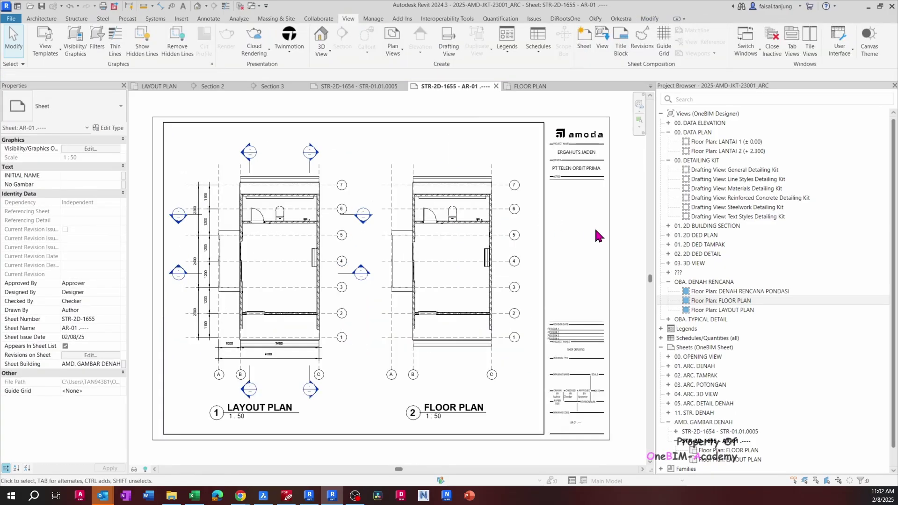
# Check the Floor Plan drawing on the reference PDF, then return to the Revit sheet and activate the FLOOR PLAN viewport.
pyautogui.click(391, 256)
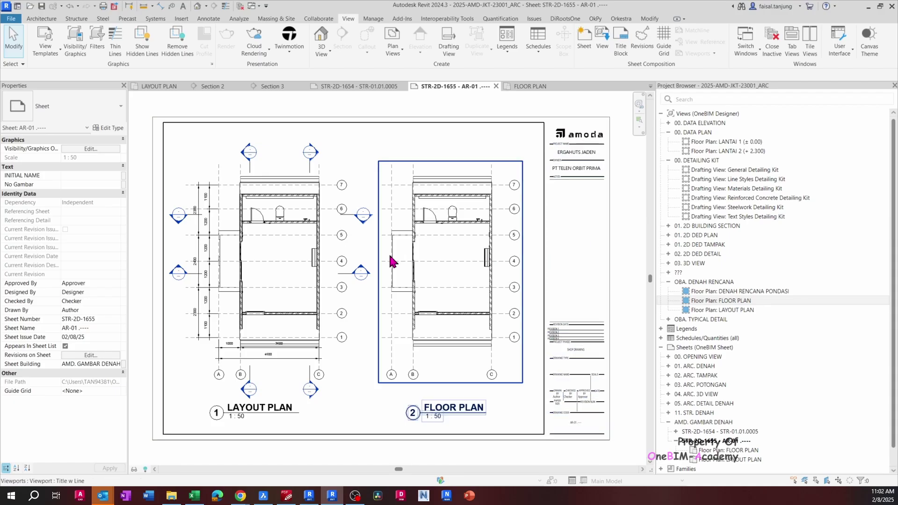
pyautogui.hotkey('alt', 'Tab')
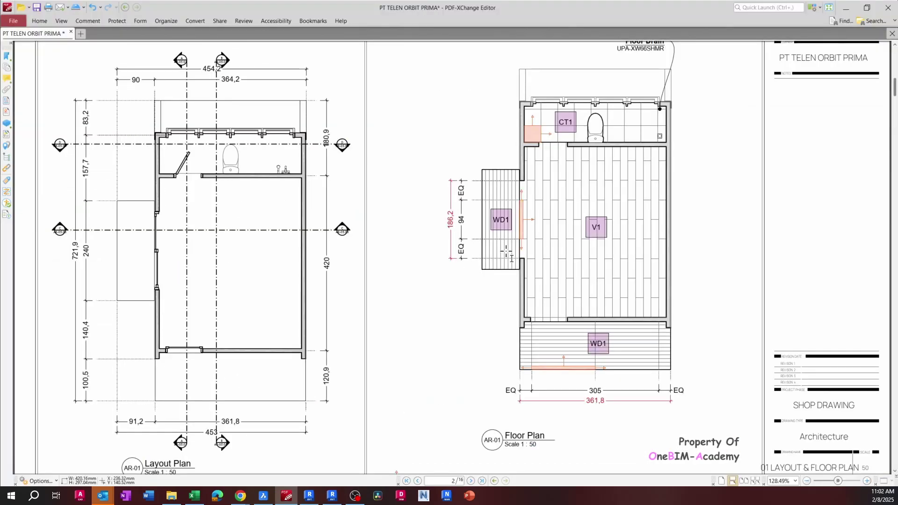
pyautogui.hotkey('alt', 'Tab')
pyautogui.scroll(3, 428, 207)
pyautogui.doubleClick(469, 219)
pyautogui.moveTo(495, 263); pyautogui.dragTo(376, 237, button='middle')
pyautogui.scroll(1, 369, 227)
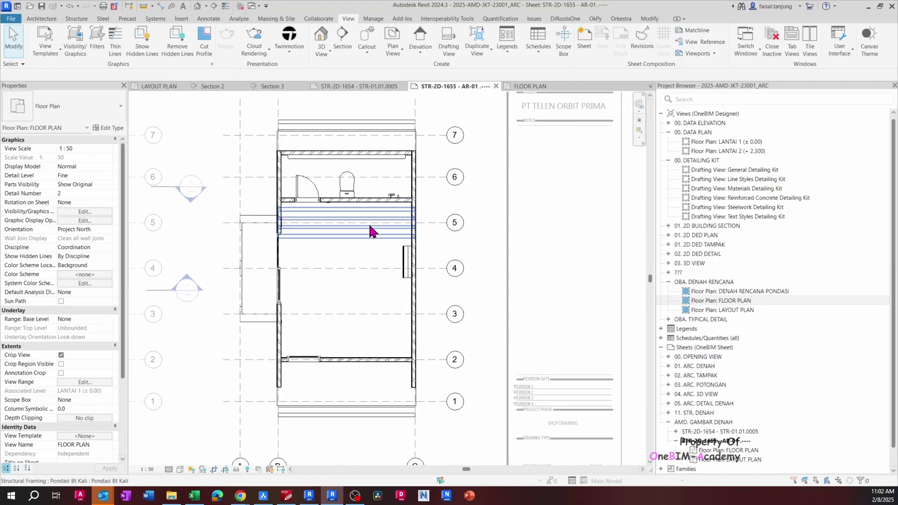
pyautogui.moveTo(381, 158); pyautogui.dragTo(453, 172, button='middle')
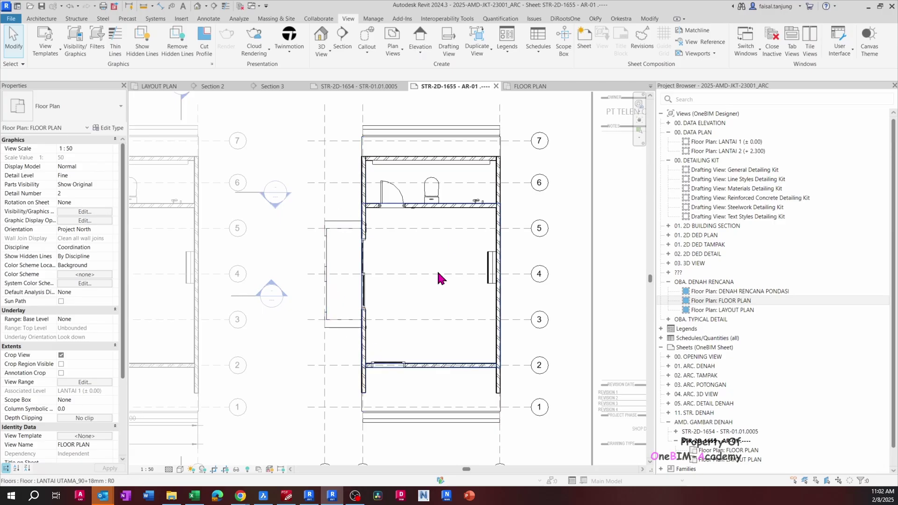
pyautogui.scroll(-2, 403, 264)
# Show the FLOOR PLAN crop region and extend its side nearest the title block past the grid bubbles.
pyautogui.click(504, 202)
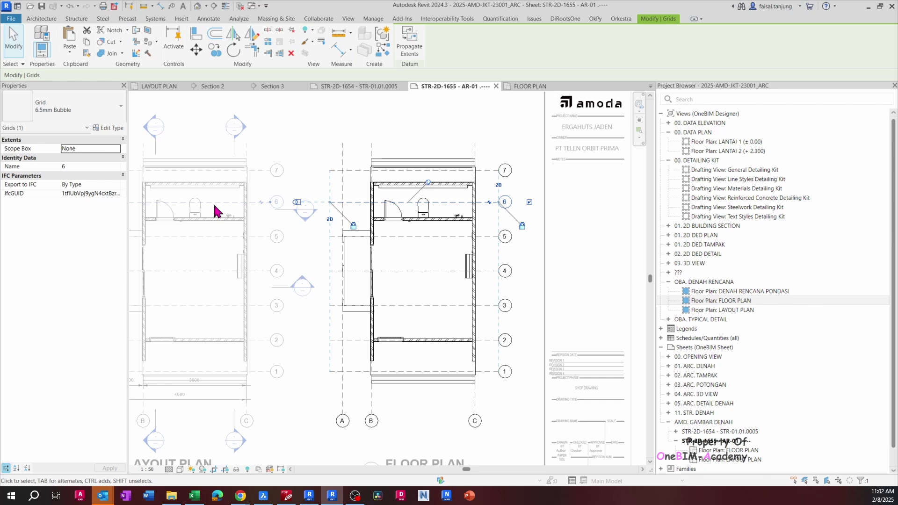
pyautogui.click(515, 216)
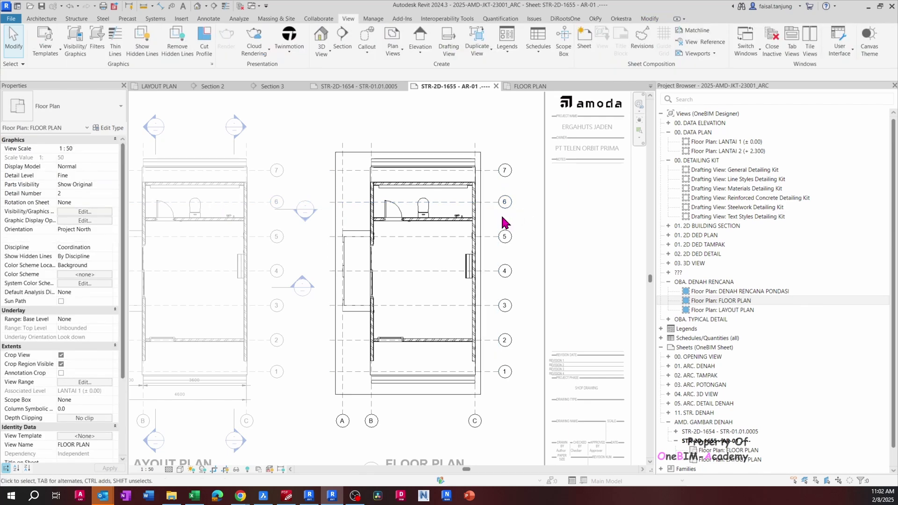
pyautogui.click(480, 224)
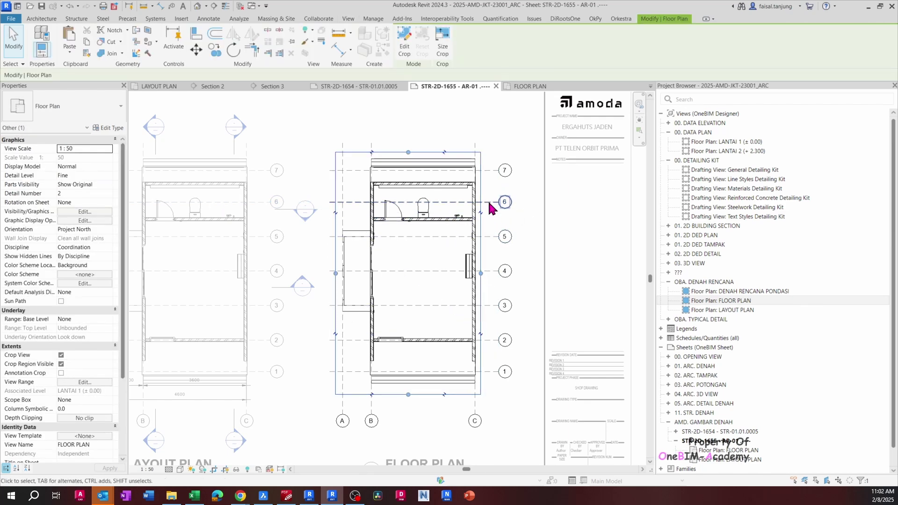
pyautogui.click(495, 221)
pyautogui.hotkey('shift', 'c')
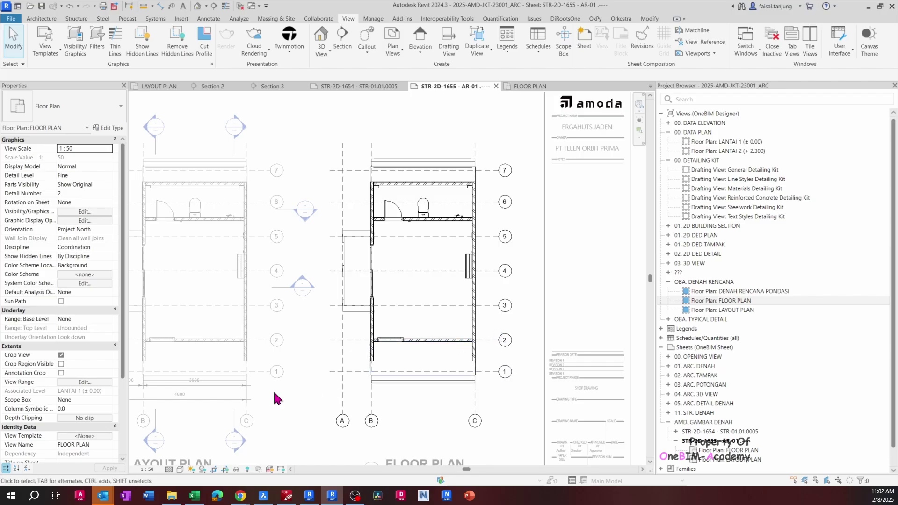
pyautogui.click(225, 468)
pyautogui.click(480, 259)
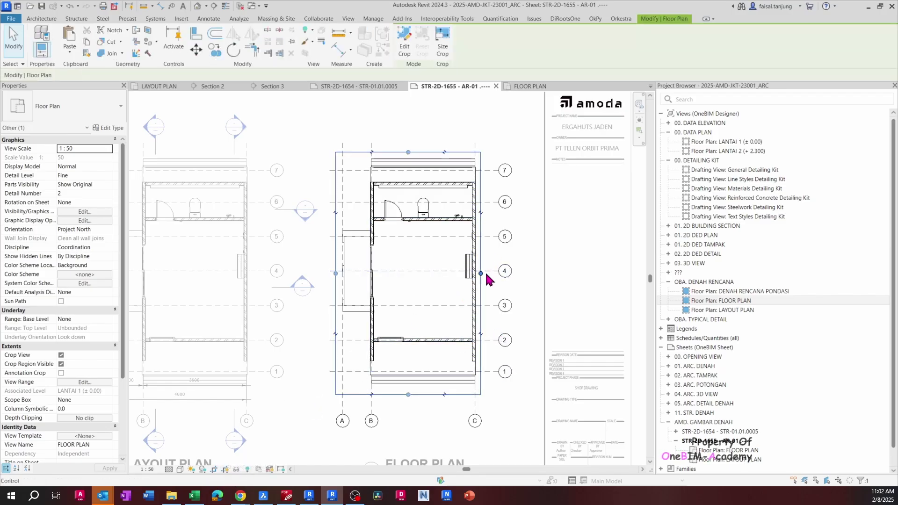
pyautogui.moveTo(480, 273); pyautogui.dragTo(520, 273)
# Unpin all grids in the FLOOR PLAN view and extend the bubble ends of grids 1 to 7 beyond the crop region.
pyautogui.click(506, 205)
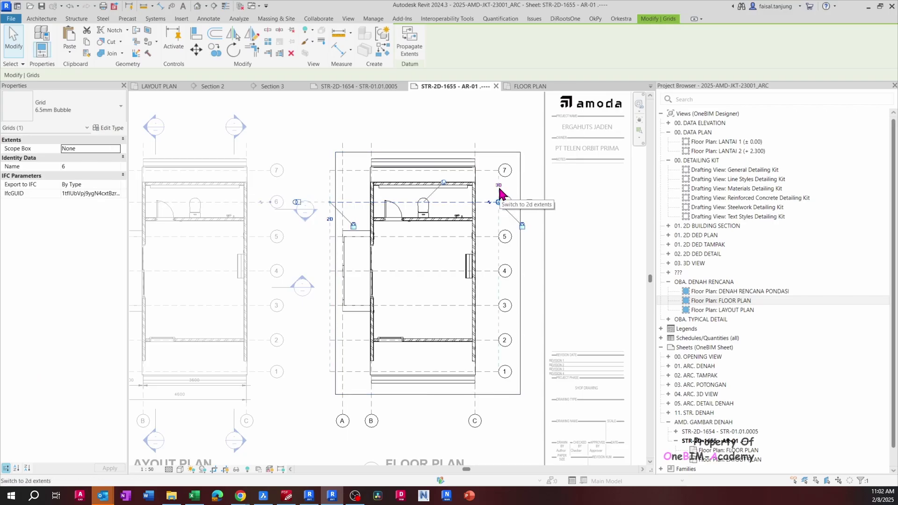
pyautogui.press('s')
pyautogui.press('a')
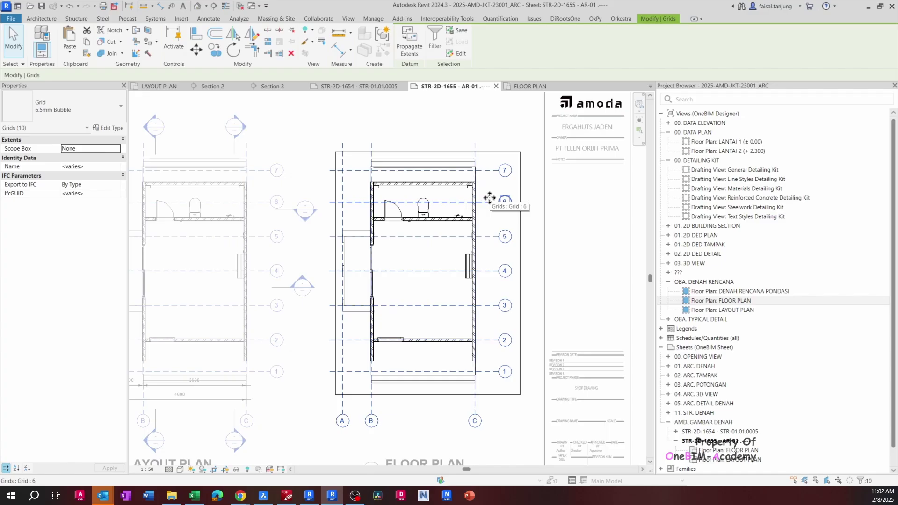
pyautogui.click(292, 31)
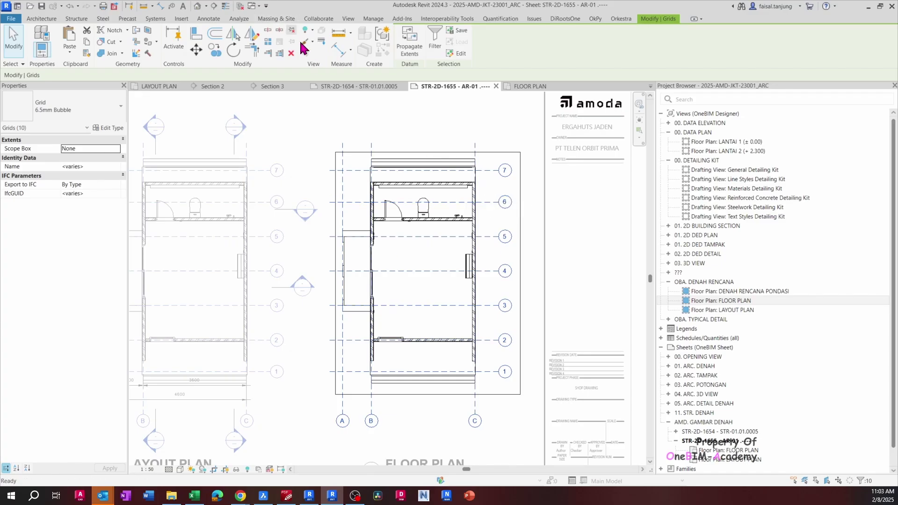
pyautogui.click(533, 241)
pyautogui.click(507, 237)
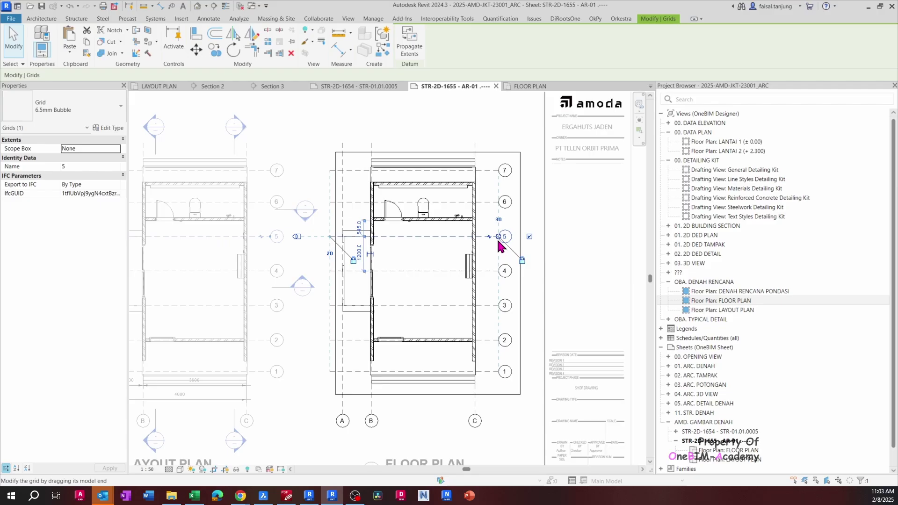
pyautogui.moveTo(502, 240); pyautogui.dragTo(564, 238)
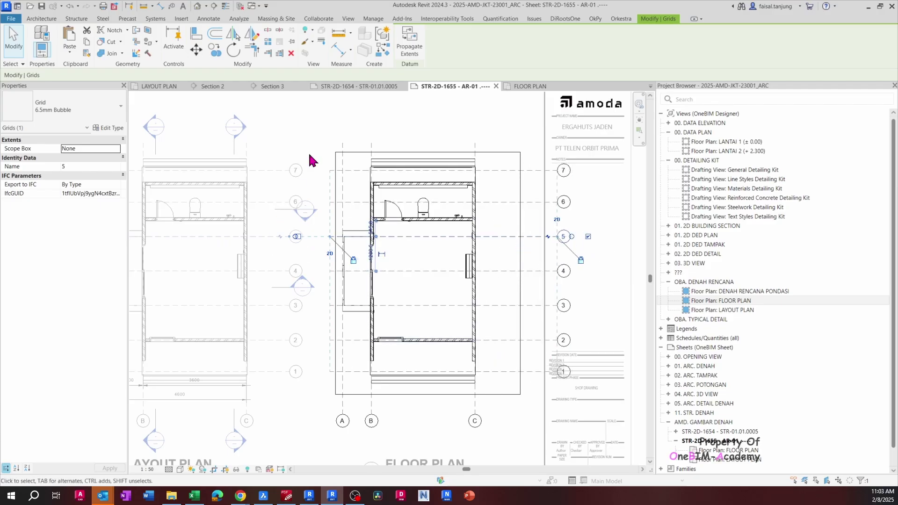
# Activate the LAYOUT PLAN viewport to check its grid bubbles, then return to the FLOOR PLAN viewport.
pyautogui.doubleClick(221, 220)
pyautogui.click(220, 220)
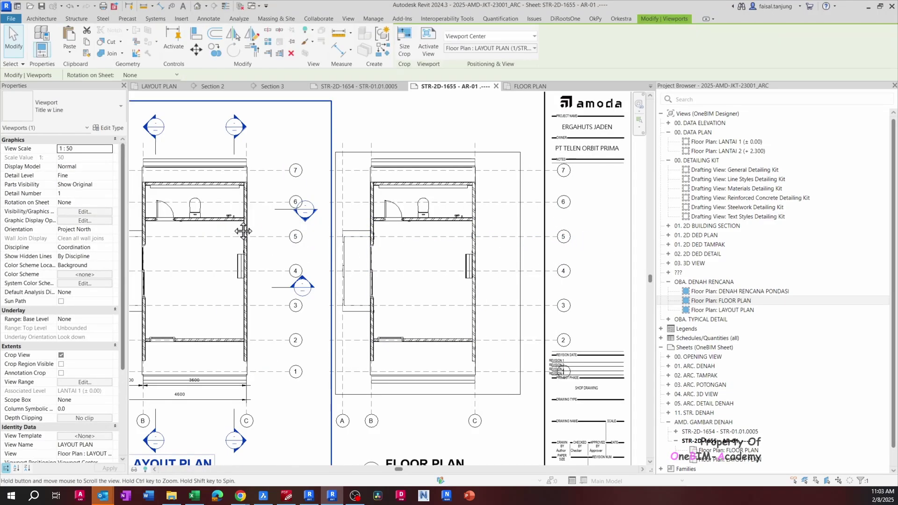
pyautogui.moveTo(242, 231); pyautogui.dragTo(329, 223, button='middle')
pyautogui.doubleClick(329, 223)
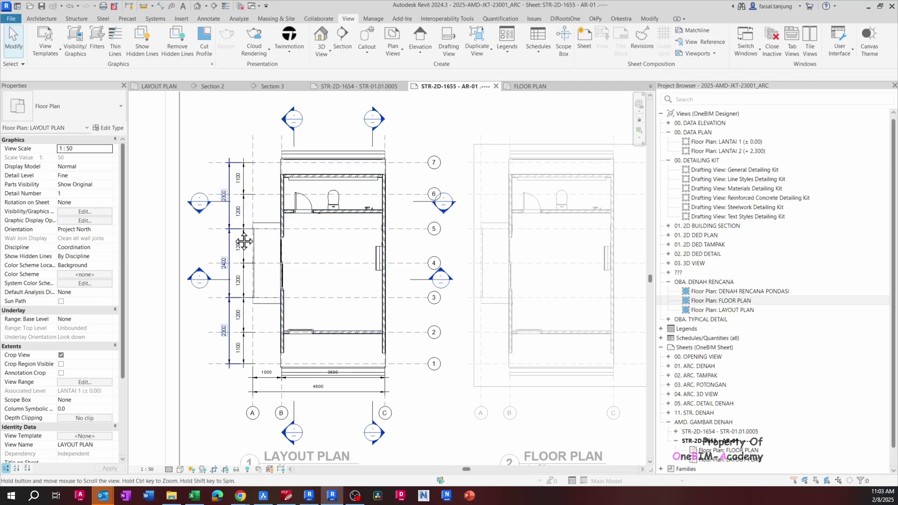
pyautogui.moveTo(244, 240); pyautogui.dragTo(236, 242, button='middle')
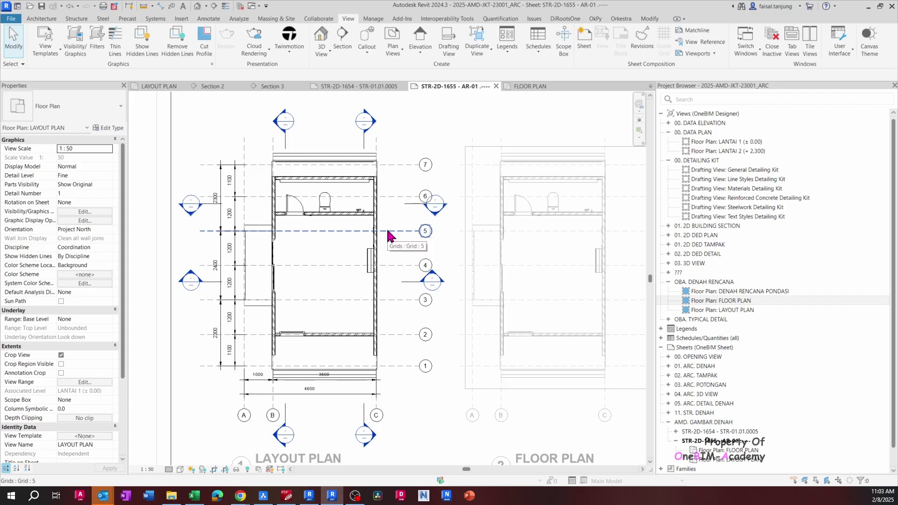
pyautogui.doubleClick(401, 200)
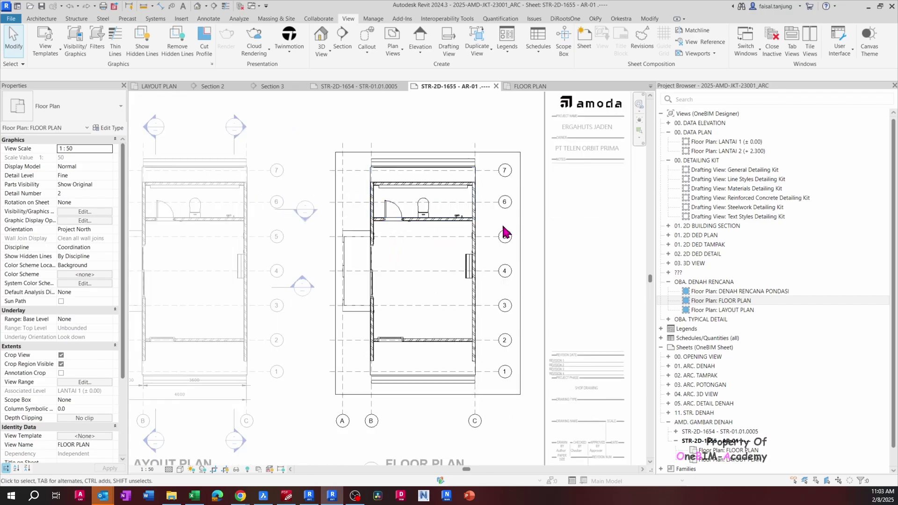
# Pull the FLOOR PLAN crop region's side nearest the title block inward past the grid bubbles and select grid 6 to check its extents.
pyautogui.scroll(2, 520, 229)
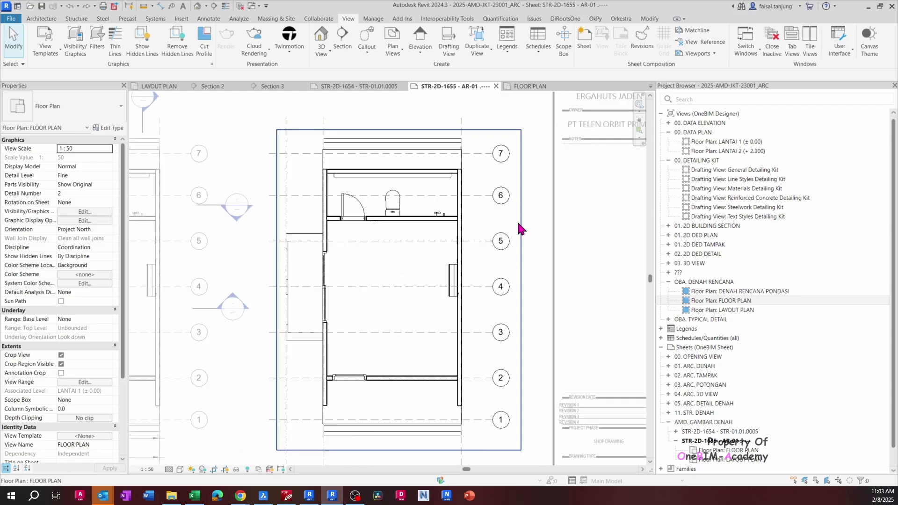
pyautogui.click(520, 220)
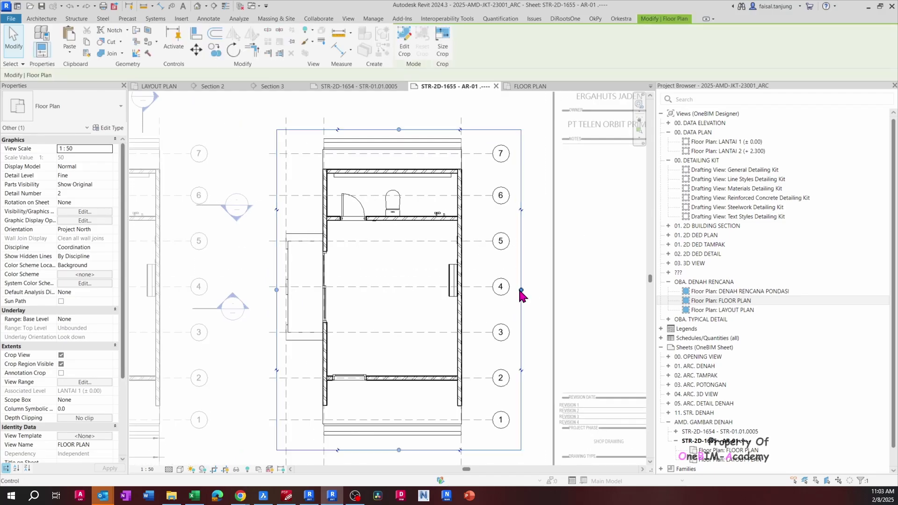
pyautogui.moveTo(521, 289); pyautogui.dragTo(486, 289)
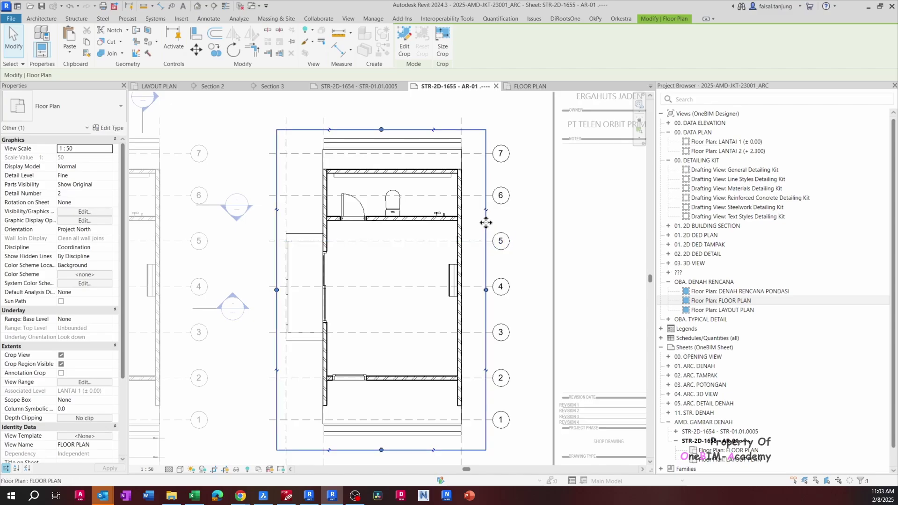
pyautogui.click(499, 199)
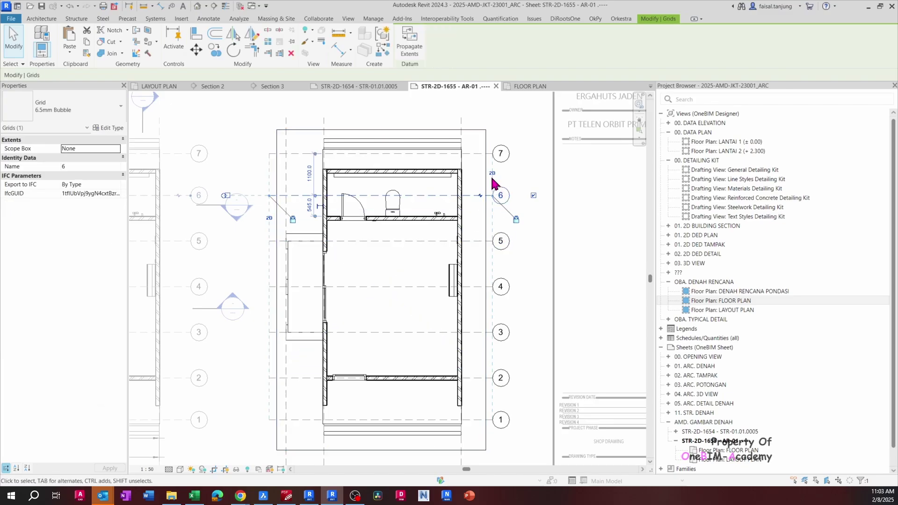
# Widen the FLOOR PLAN crop region beyond the bubbles to compare grid 6's extent mode, then pull the crop side back inside them.
pyautogui.click(487, 289)
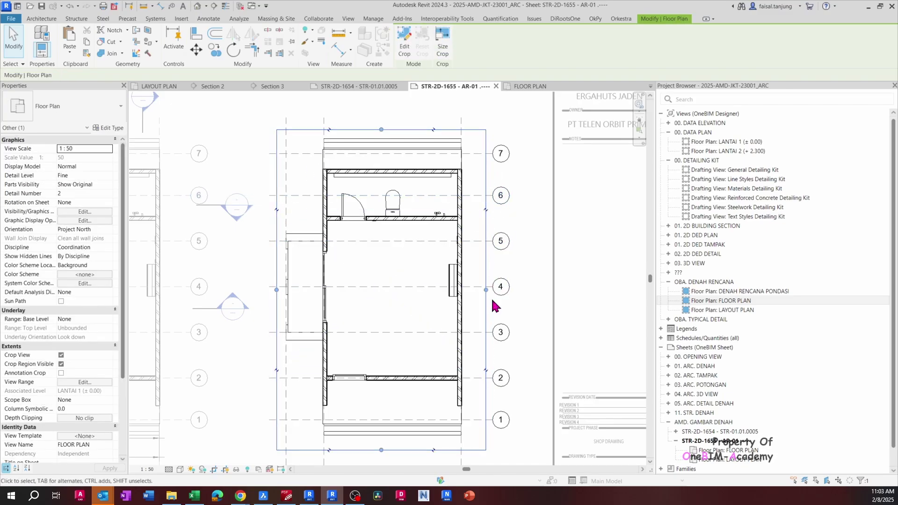
pyautogui.moveTo(496, 291); pyautogui.dragTo(525, 296)
pyautogui.click(496, 196)
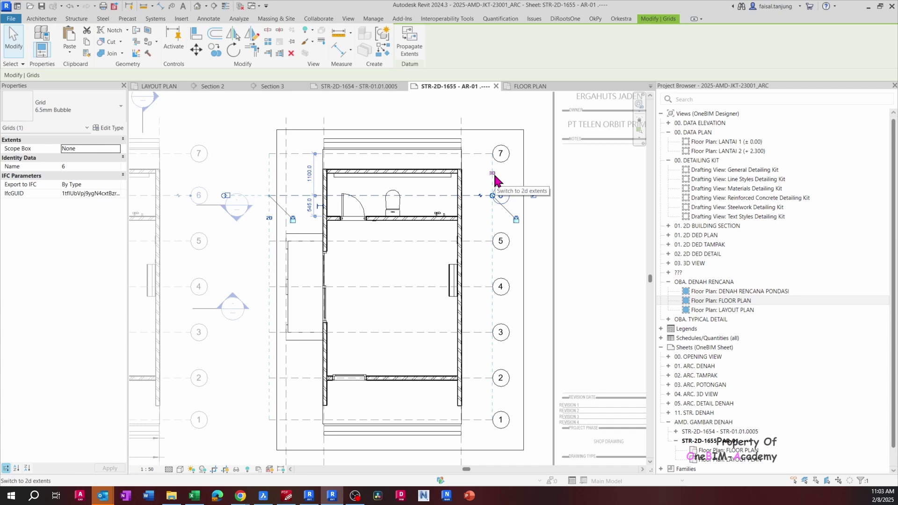
pyautogui.click(525, 199)
pyautogui.moveTo(524, 291); pyautogui.dragTo(485, 291)
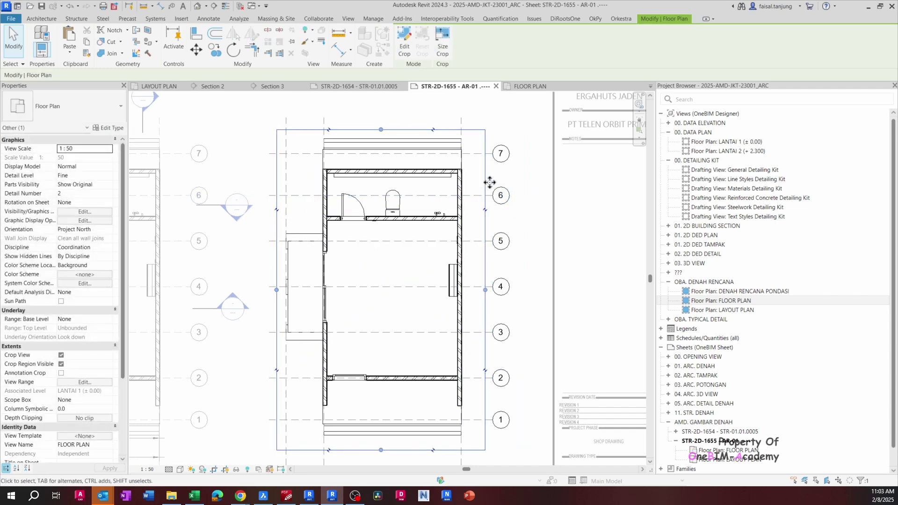
# Extend the bubble ends of grids 1 to 7 in FLOOR PLAN to the title block, then deactivate the viewport to compare with LAYOUT PLAN.
pyautogui.moveTo(477, 207); pyautogui.dragTo(513, 205, button='middle')
pyautogui.scroll(-2, 515, 205)
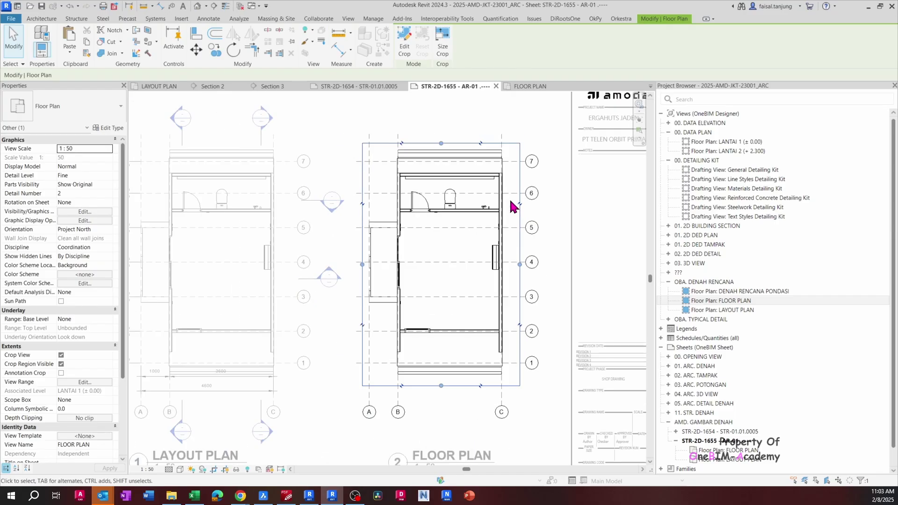
pyautogui.click(532, 195)
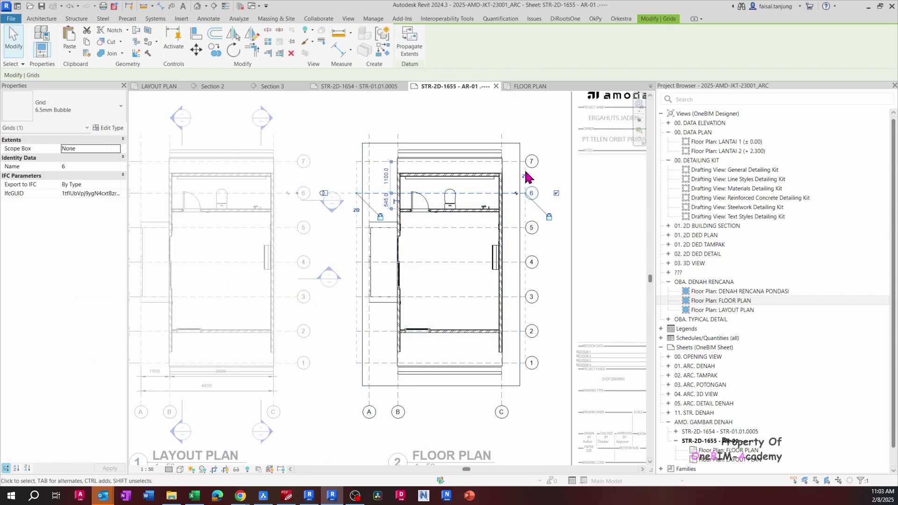
pyautogui.moveTo(526, 195); pyautogui.dragTo(576, 194)
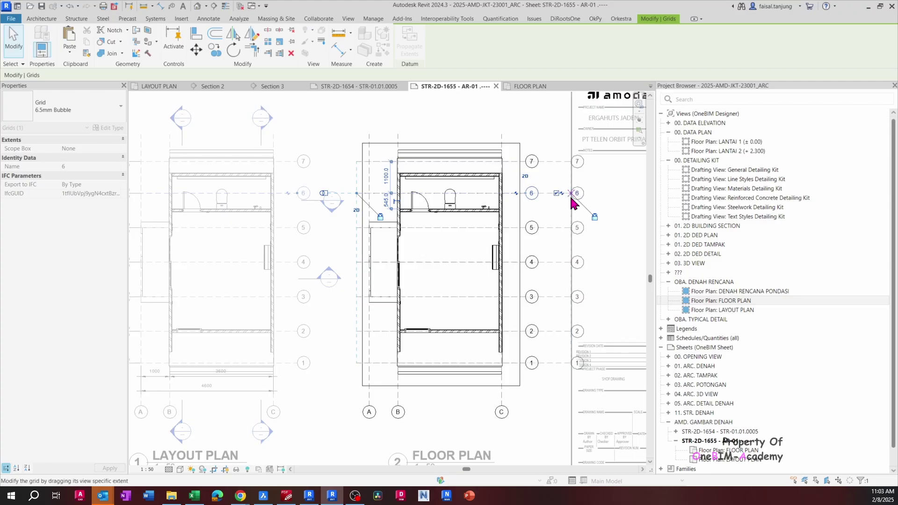
pyautogui.click(229, 183)
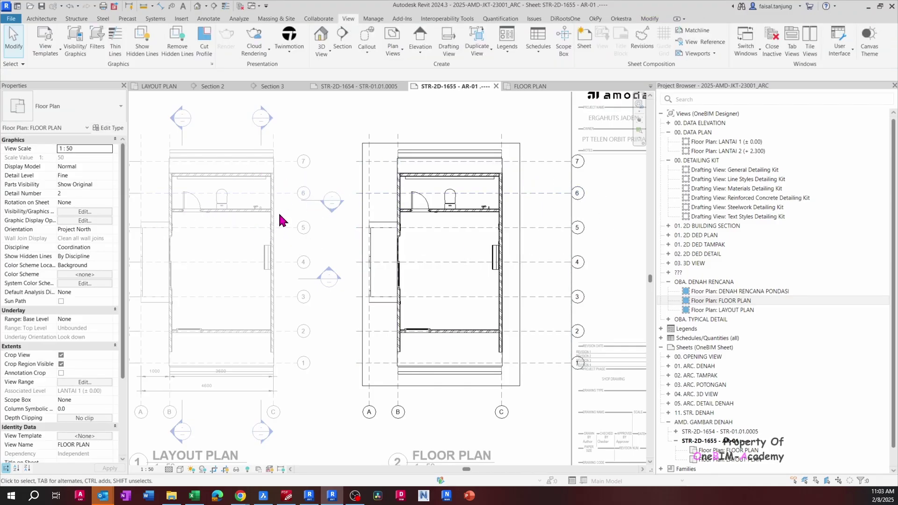
pyautogui.scroll(-3, 299, 217)
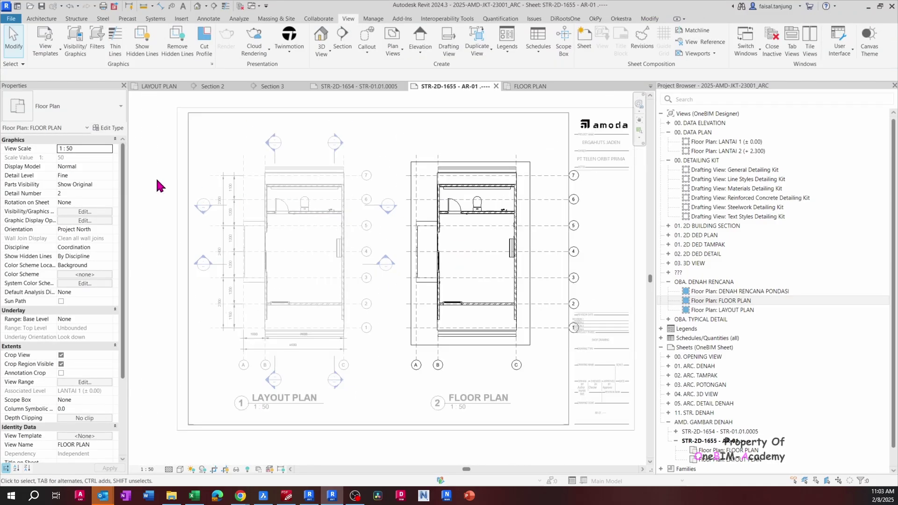
pyautogui.doubleClick(154, 179)
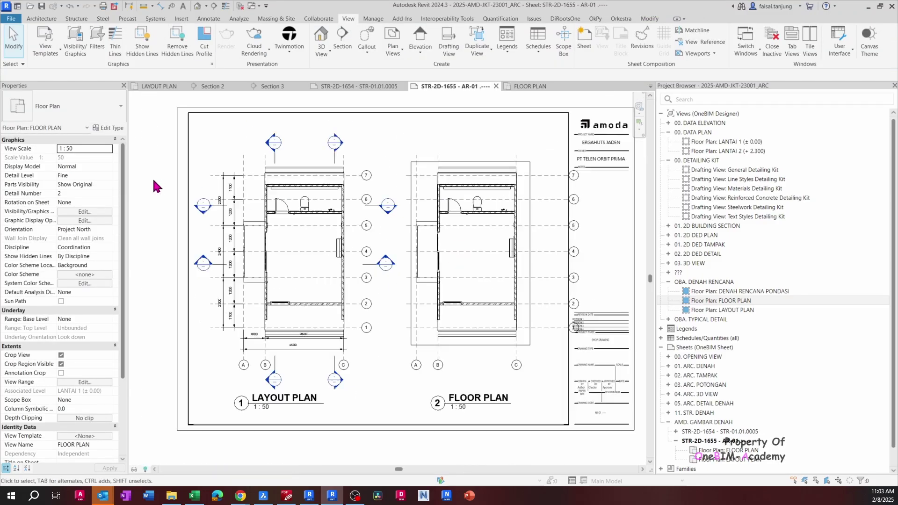
# Reactivate the FLOOR PLAN viewport and bring the bubble ends of grids 1 to 7 back beside the crop region's edge.
pyautogui.doubleClick(472, 211)
pyautogui.scroll(2, 576, 205)
pyautogui.click(574, 206)
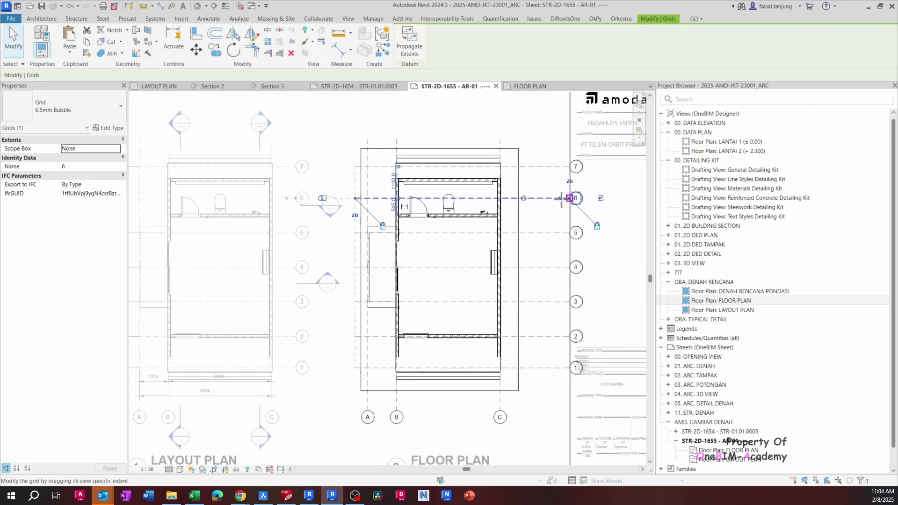
pyautogui.moveTo(561, 198); pyautogui.dragTo(522, 198)
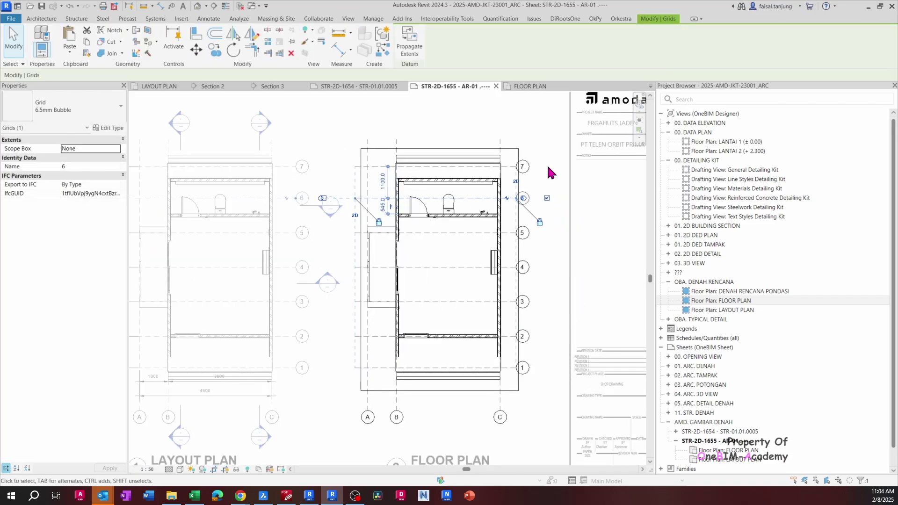
pyautogui.click(550, 172)
# Hide the FLOOR PLAN crop region while keeping Crop View enabled, and deactivate the viewport.
pyautogui.scroll(-1, 543, 176)
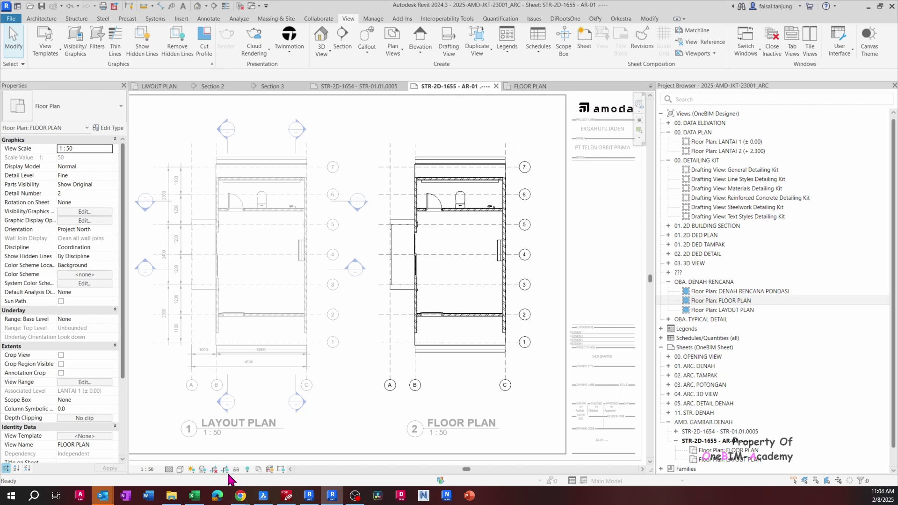
pyautogui.click(225, 470)
pyautogui.click(227, 471)
pyautogui.click(214, 471)
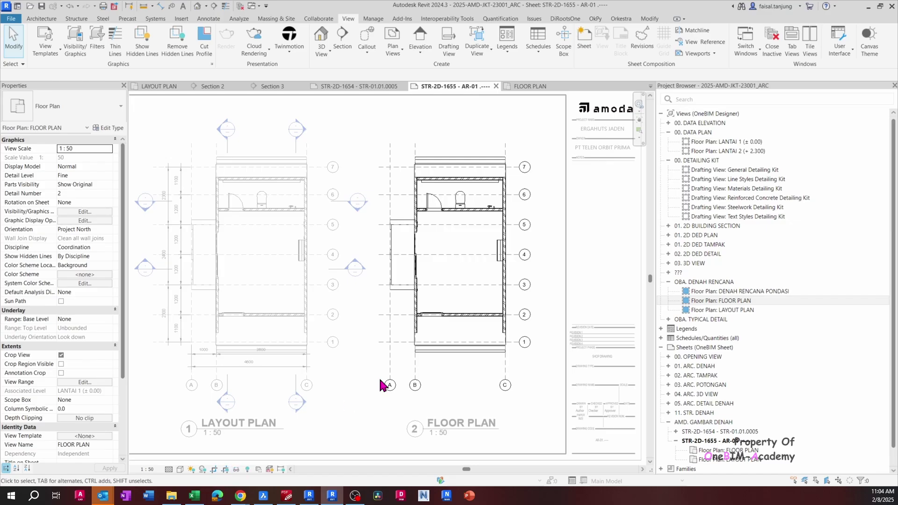
pyautogui.scroll(-1, 475, 299)
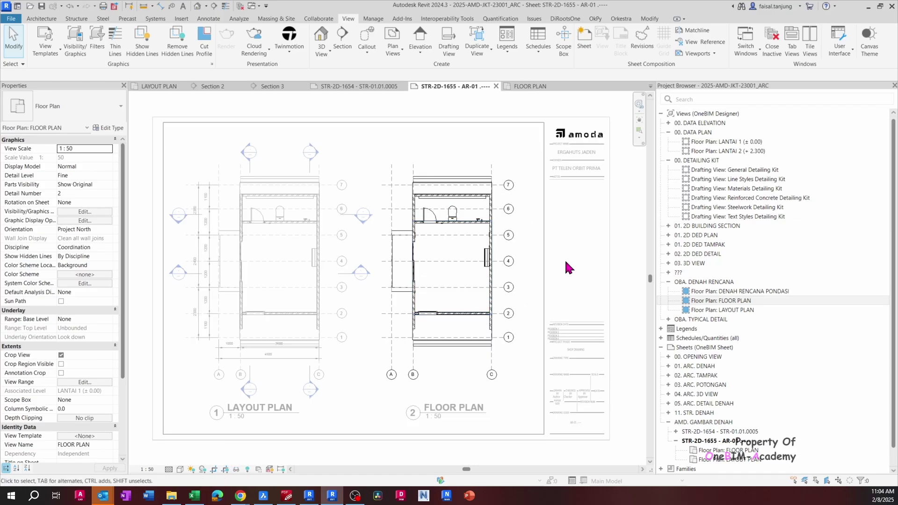
pyautogui.doubleClick(629, 250)
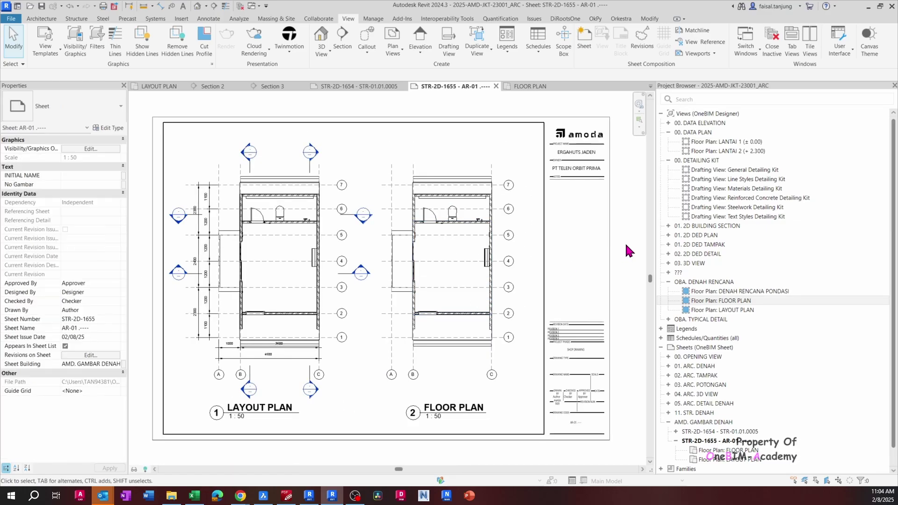
# Activate FLOOR PLAN and shorten the free ends of grids 1 to 7 to the wall along grid C.
pyautogui.doubleClick(457, 281)
pyautogui.scroll(1, 487, 262)
pyautogui.click(510, 232)
pyautogui.scroll(1, 514, 246)
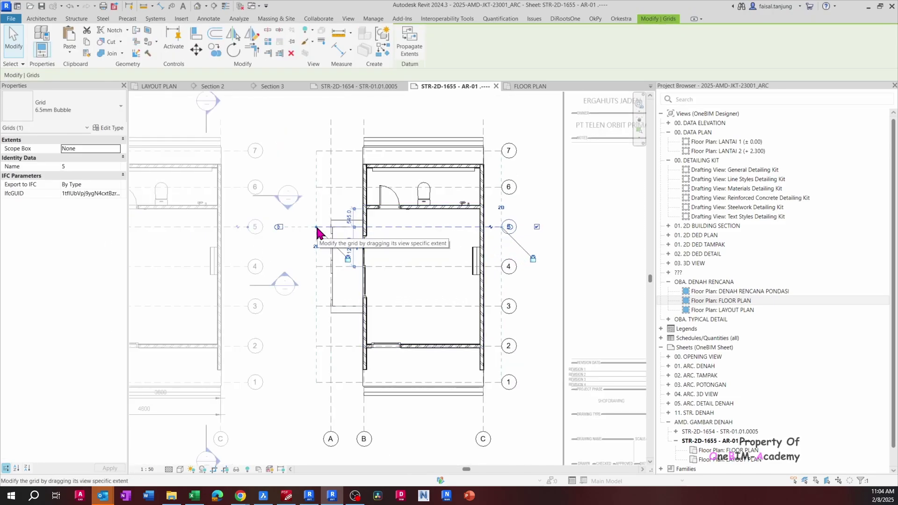
pyautogui.moveTo(316, 227); pyautogui.dragTo(485, 229)
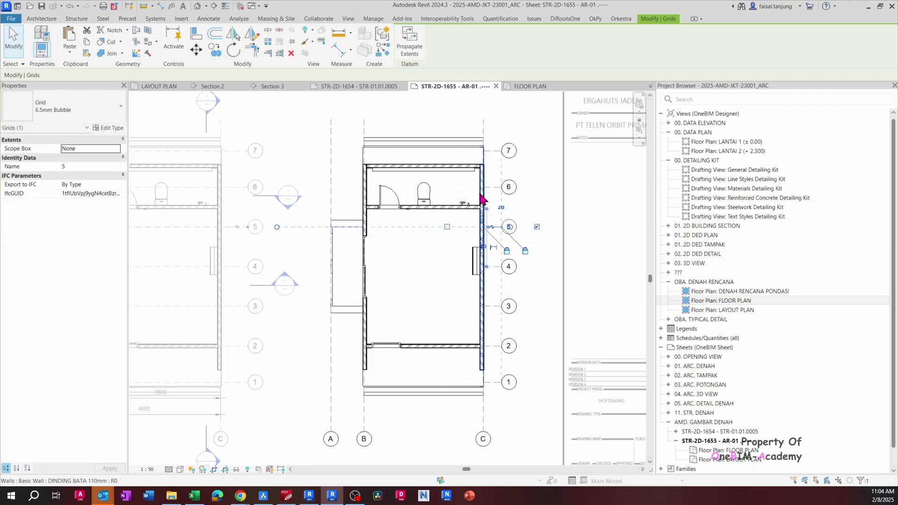
pyautogui.click(475, 201)
# Shorten the free ends of grids A, B and C to just outside the building edge beyond grid 1.
pyautogui.click(365, 135)
pyautogui.moveTo(367, 127)
pyautogui.mouseDown()
pyautogui.moveTo(345, 124)
pyautogui.moveTo(362, 124)
pyautogui.moveTo(364, 138)
pyautogui.mouseUp()
pyautogui.moveTo(363, 172); pyautogui.dragTo(364, 395)
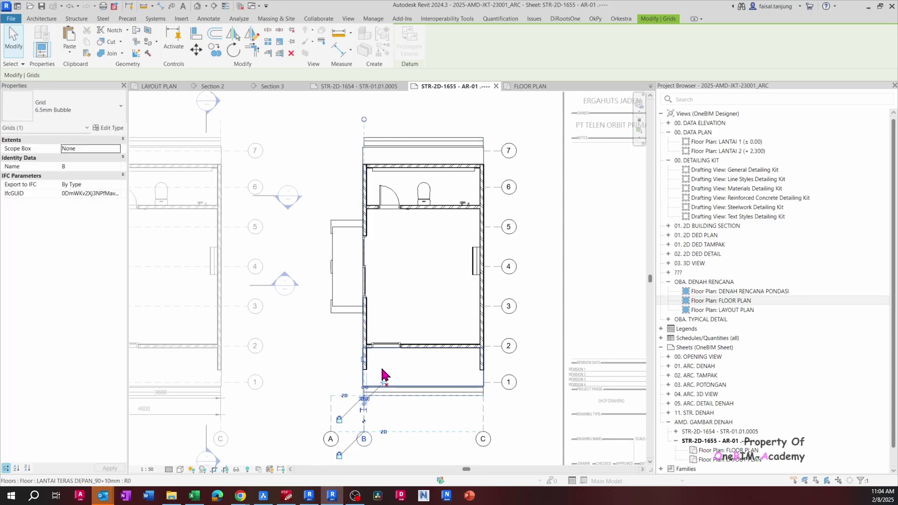
pyautogui.press('Escape')
pyautogui.moveTo(430, 368); pyautogui.dragTo(428, 339, button='middle')
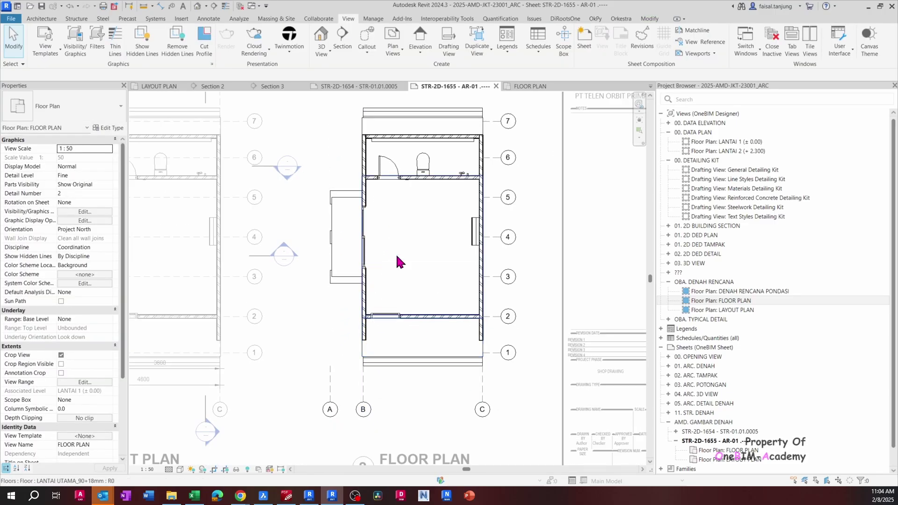
# Check the Floor Plan on the reference PDF, then inspect the side terrace foundation and the foundation beside grid 1 in Revit's FLOOR PLAN.
pyautogui.hotkey('alt', 'Tab')
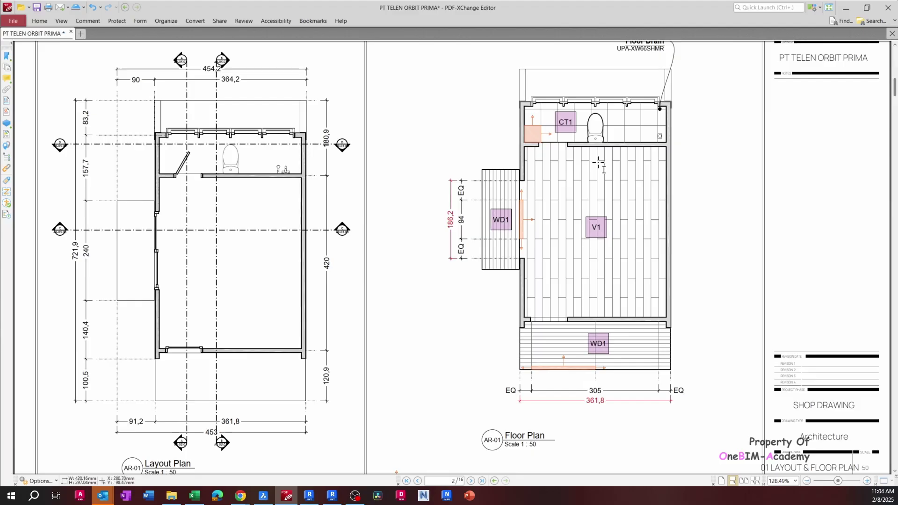
pyautogui.hotkey('alt', 'Tab')
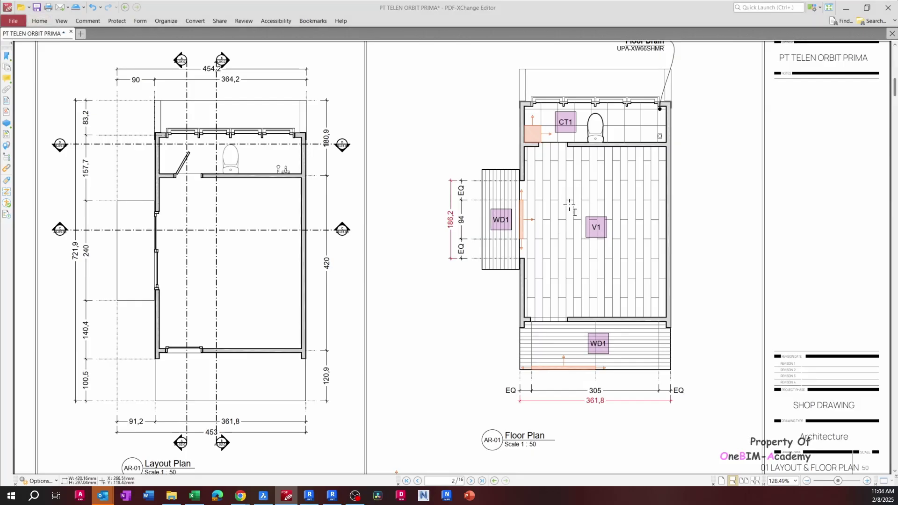
pyautogui.scroll(4, 347, 187)
pyautogui.click(324, 191)
pyautogui.scroll(-2, 336, 191)
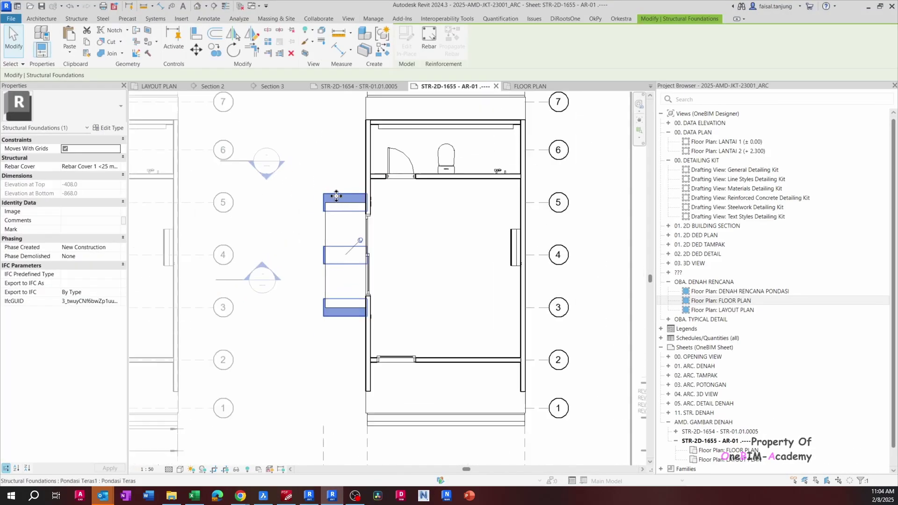
pyautogui.moveTo(410, 374); pyautogui.dragTo(386, 307, button='middle')
pyautogui.scroll(1, 387, 308)
pyautogui.click(388, 309)
pyautogui.scroll(-2, 388, 310)
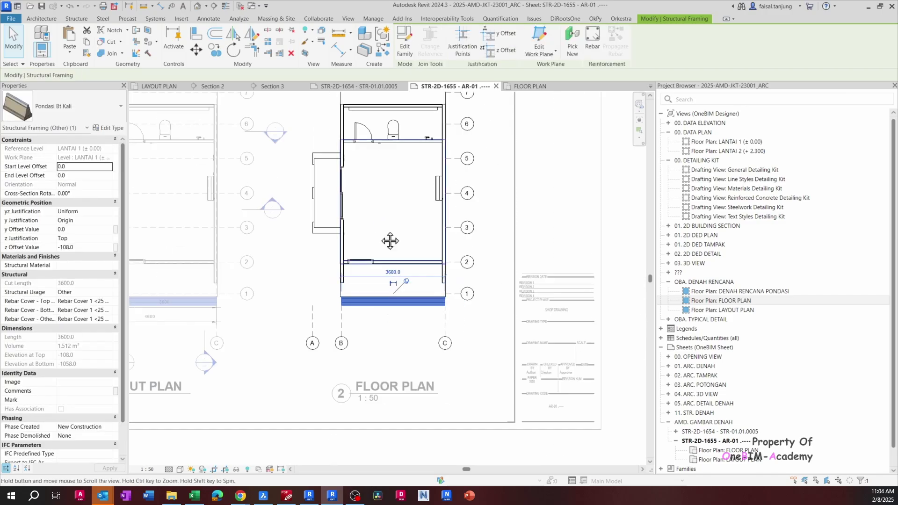
# Hide the side terrace foundation element in the FLOOR PLAN view.
pyautogui.scroll(2, 331, 185)
pyautogui.click(333, 205)
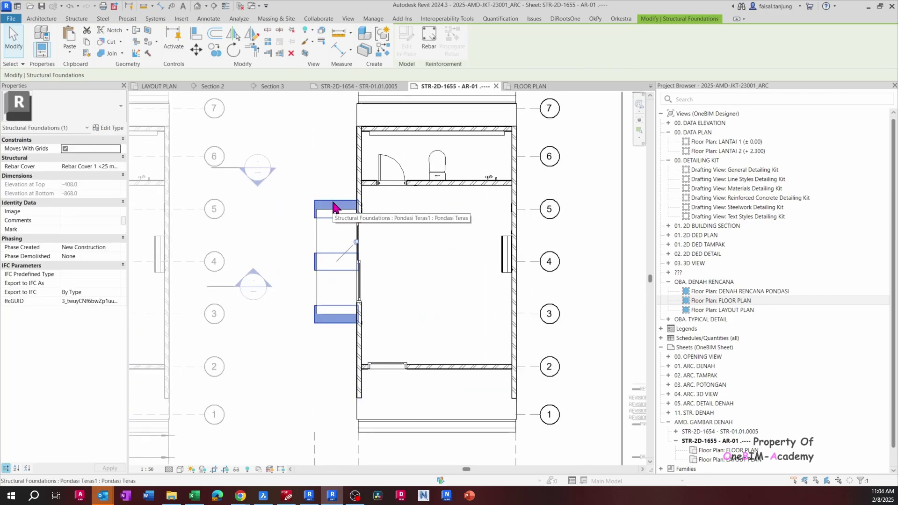
pyautogui.rightClick(333, 206)
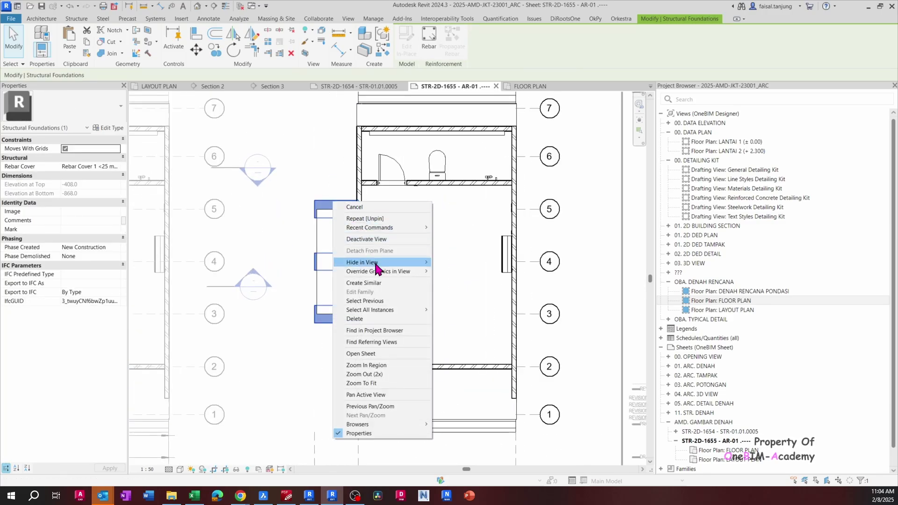
pyautogui.moveTo(393, 263)
pyautogui.click(455, 273)
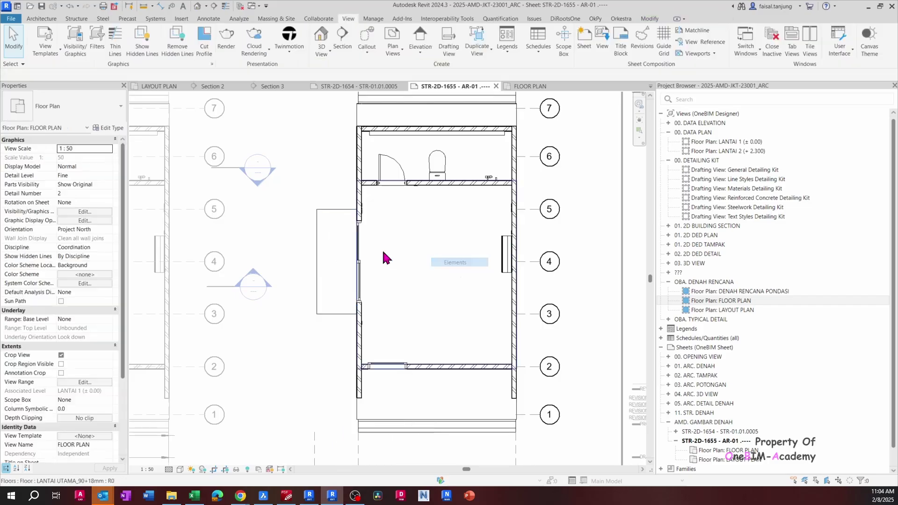
pyautogui.moveTo(383, 257); pyautogui.dragTo(329, 220, button='middle')
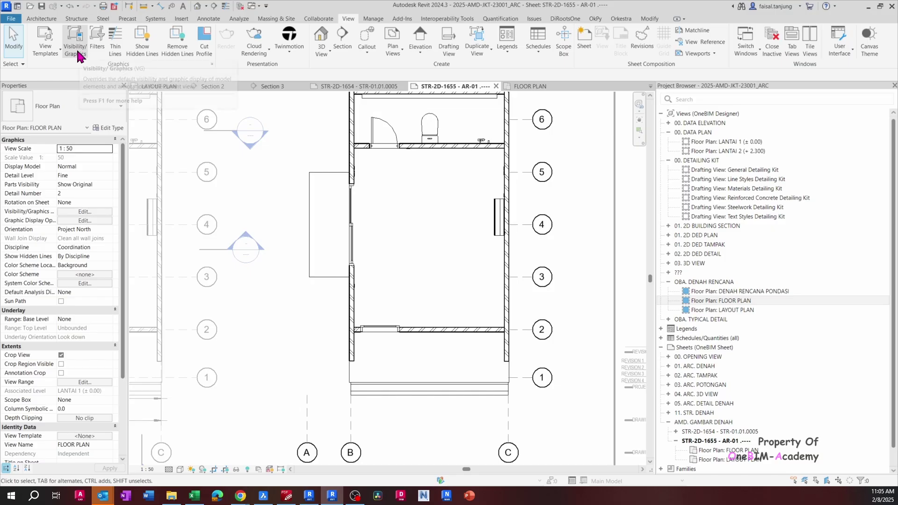
# Hide the Pondasi Bt Kali foundation element along grid 1 in the FLOOR PLAN view.
pyautogui.click(442, 393)
pyautogui.rightClick(443, 399)
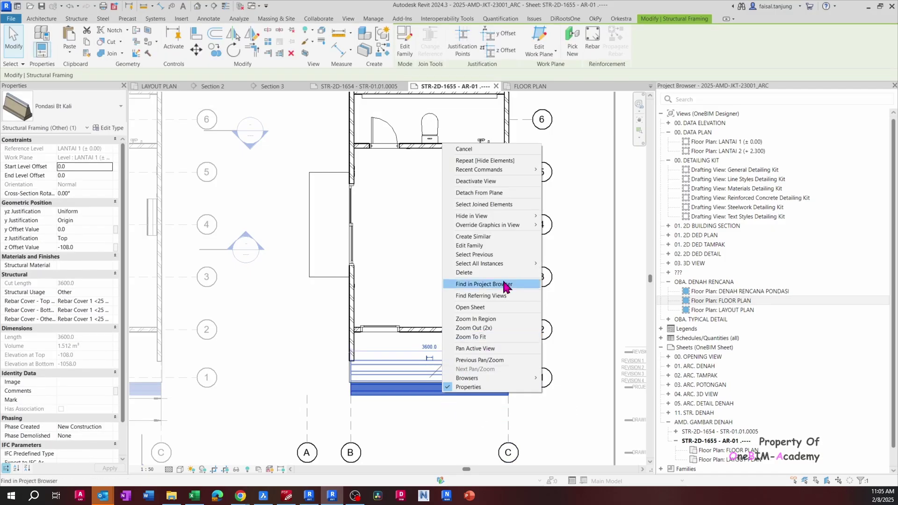
pyautogui.click(420, 412)
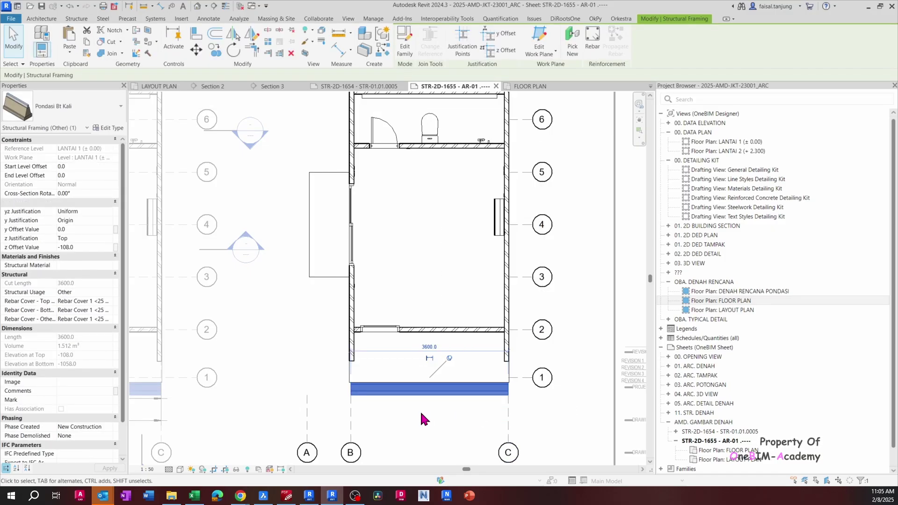
pyautogui.click(455, 387)
pyautogui.scroll(1, 435, 401)
pyautogui.press('e')
pyautogui.press('h')
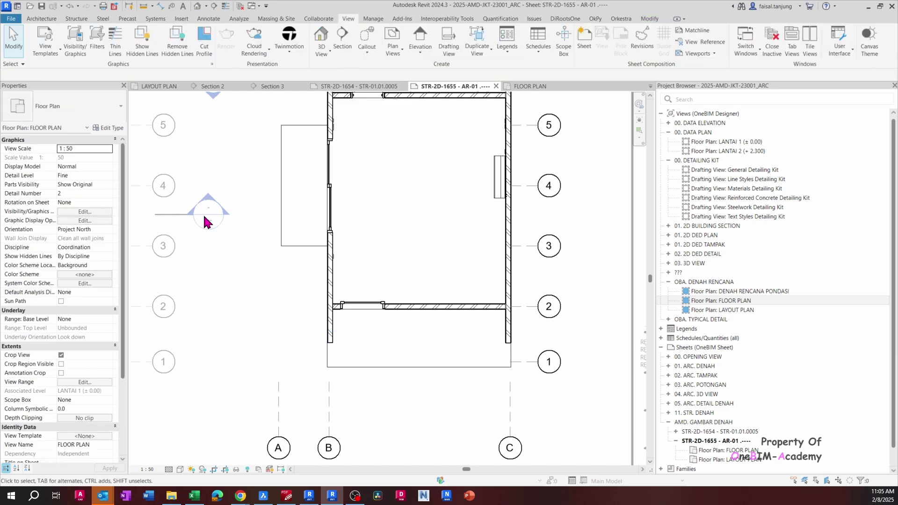
# Hide the foundation element along grid 7 behind the toilet in the FLOOR PLAN view.
pyautogui.moveTo(327, 171); pyautogui.dragTo(315, 330, button='middle')
pyautogui.scroll(1, 380, 157)
pyautogui.click(380, 162)
pyautogui.press('e')
pyautogui.press('h')
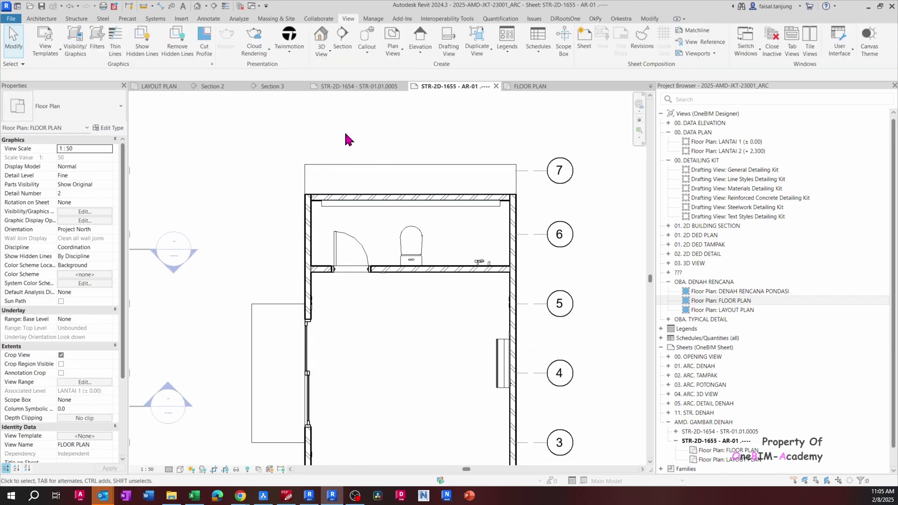
# Compare the toilet window, floor areas and main room on the reference PDF's Floor Plan with Revit's FLOOR PLAN.
pyautogui.scroll(-3, 421, 143)
pyautogui.scroll(4, 435, 171)
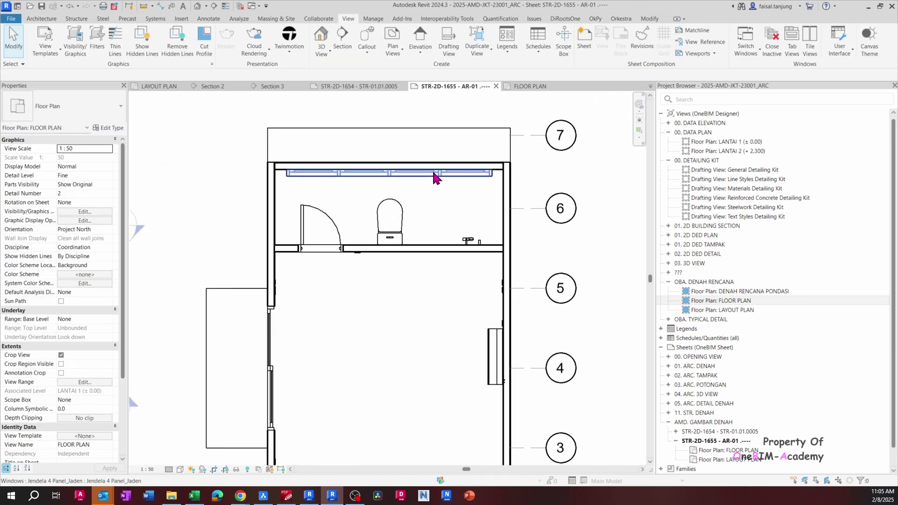
pyautogui.click(349, 174)
pyautogui.scroll(1, 348, 174)
pyautogui.press('Escape')
pyautogui.hotkey('alt', 'Tab')
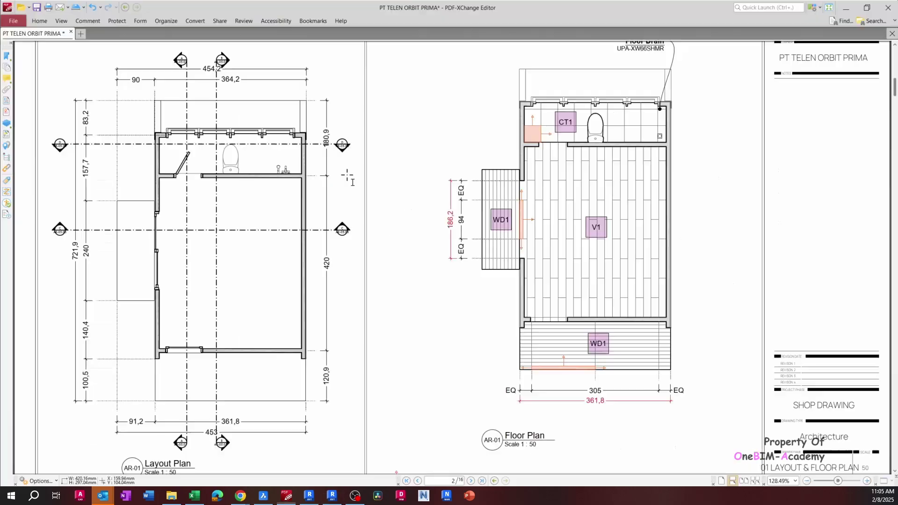
pyautogui.keyDown('ctrl'); pyautogui.scroll(1, 608, 125); pyautogui.keyUp('ctrl')
pyautogui.scroll(1, 612, 132)
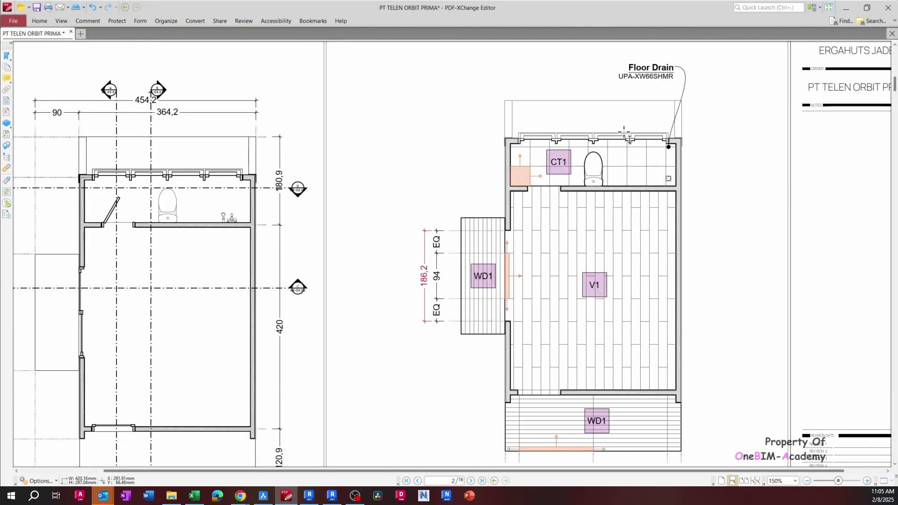
pyautogui.hotkey('alt', 'Tab')
pyautogui.scroll(-4, 321, 166)
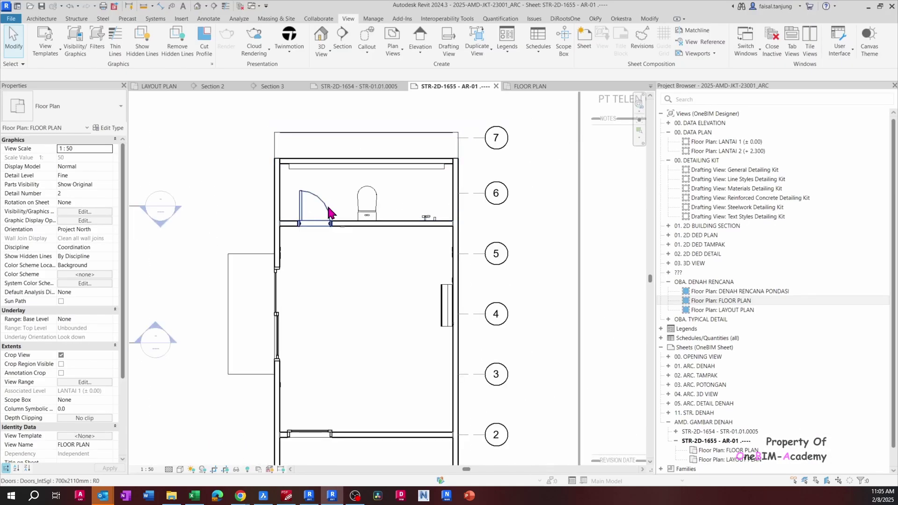
pyautogui.scroll(1, 346, 241)
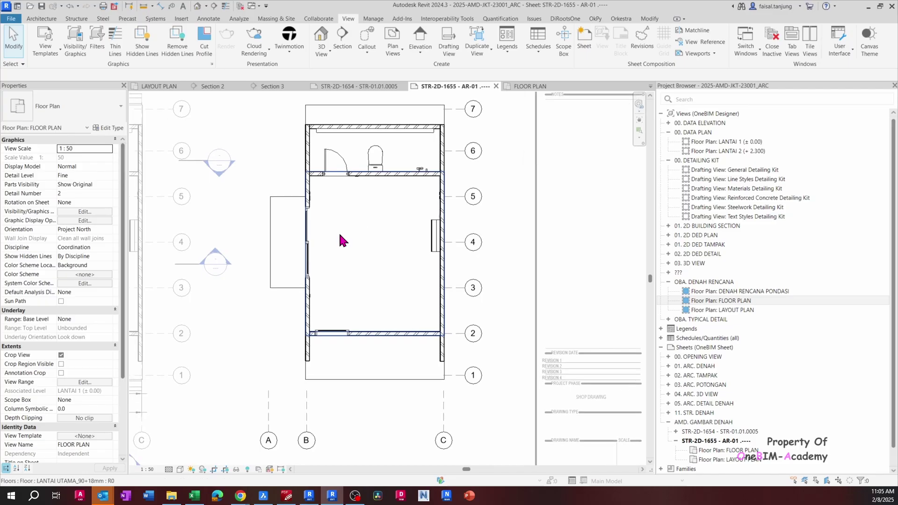
pyautogui.scroll(1, 421, 239)
pyautogui.hotkey('alt', 'Tab')
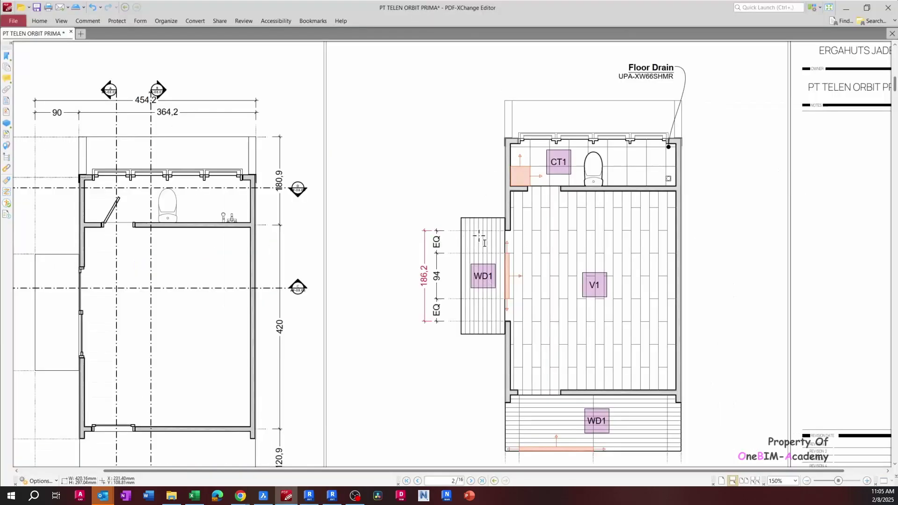
pyautogui.scroll(-2, 657, 270)
pyautogui.scroll(-1, 657, 196)
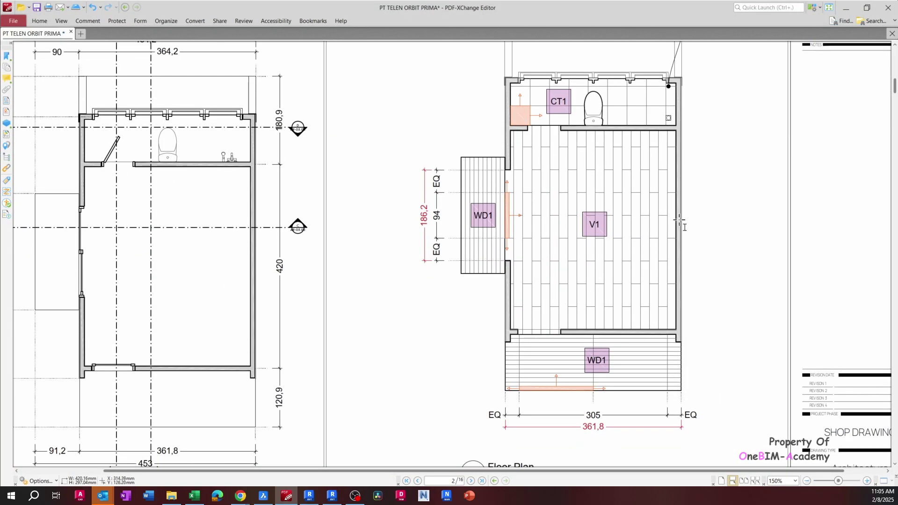
pyautogui.hotkey('alt', 'Tab')
pyautogui.hotkey('alt', 'Tab')
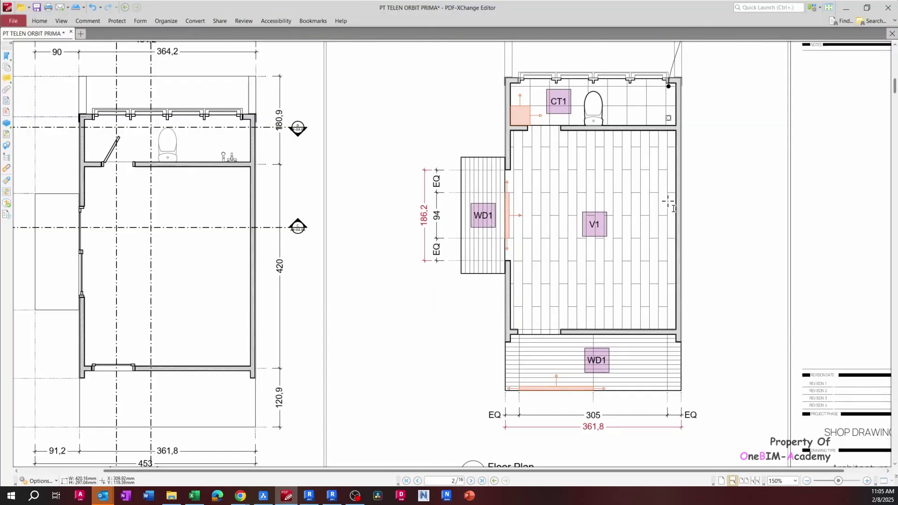
pyautogui.hotkey('alt', 'Tab')
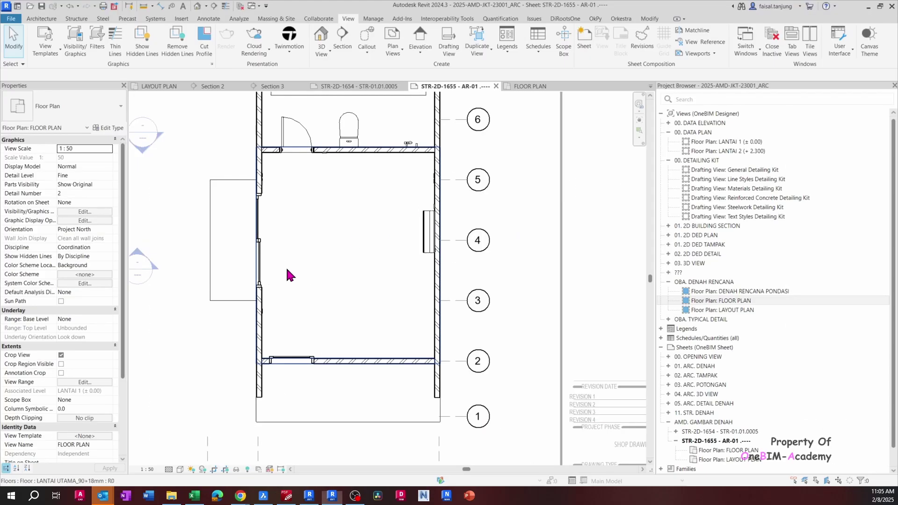
# Hide the MSY-JY15VF fancoil unit on the grid C wall near grid 4 in the FLOOR PLAN view.
pyautogui.click(433, 219)
pyautogui.moveTo(435, 218); pyautogui.dragTo(450, 254, button='middle')
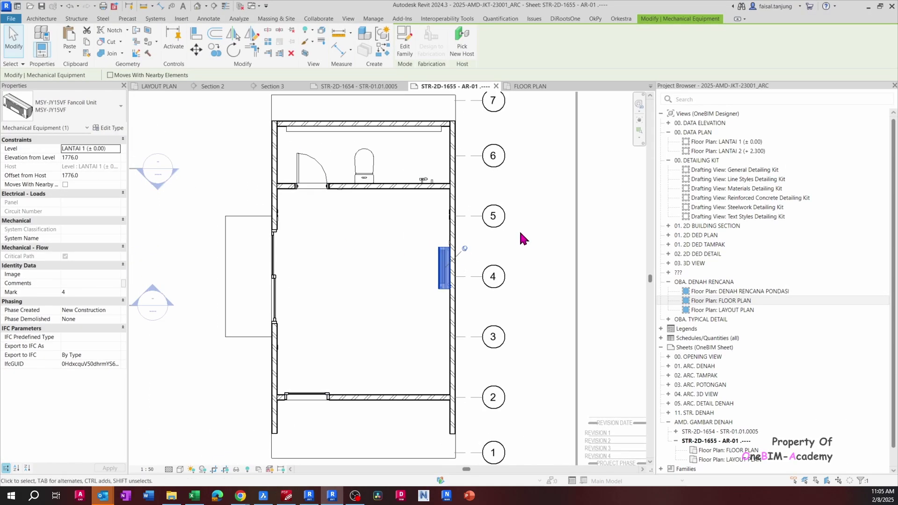
pyautogui.click(520, 234)
pyautogui.click(454, 255)
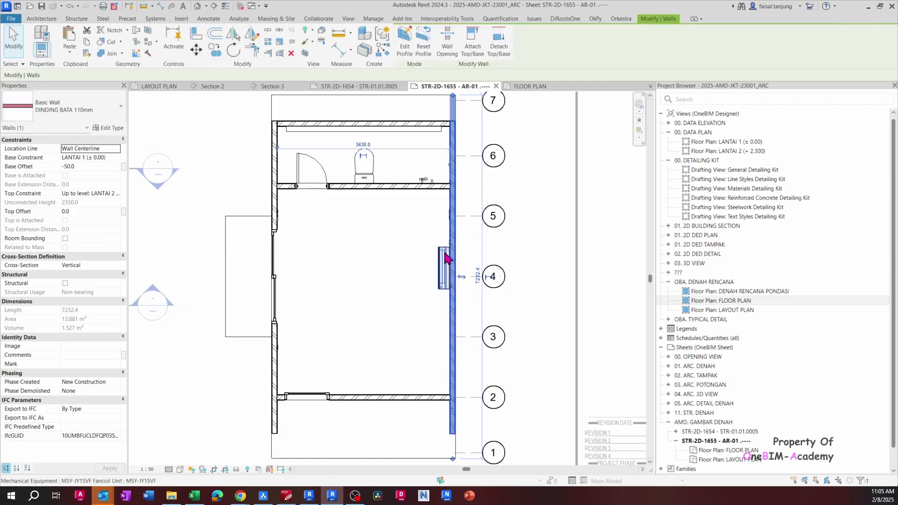
pyautogui.click(445, 257)
pyautogui.moveTo(491, 253); pyautogui.dragTo(506, 248, button='middle')
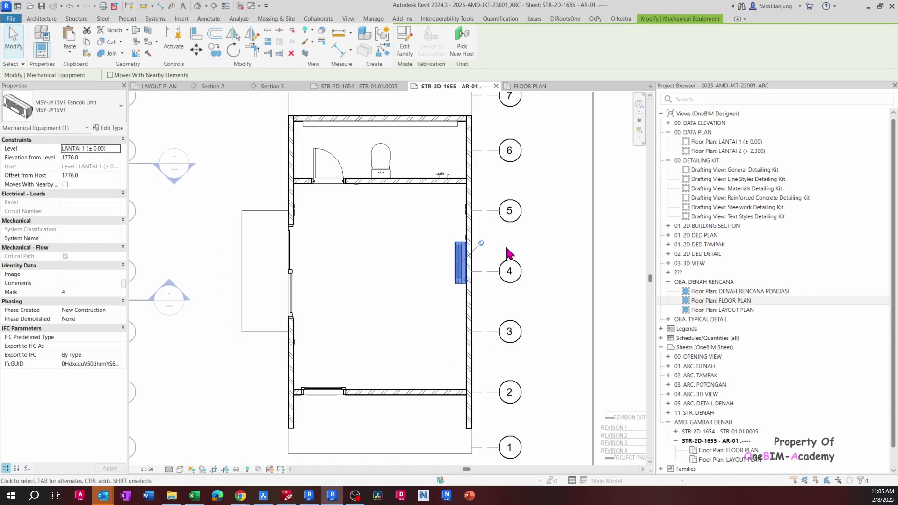
pyautogui.click(487, 249)
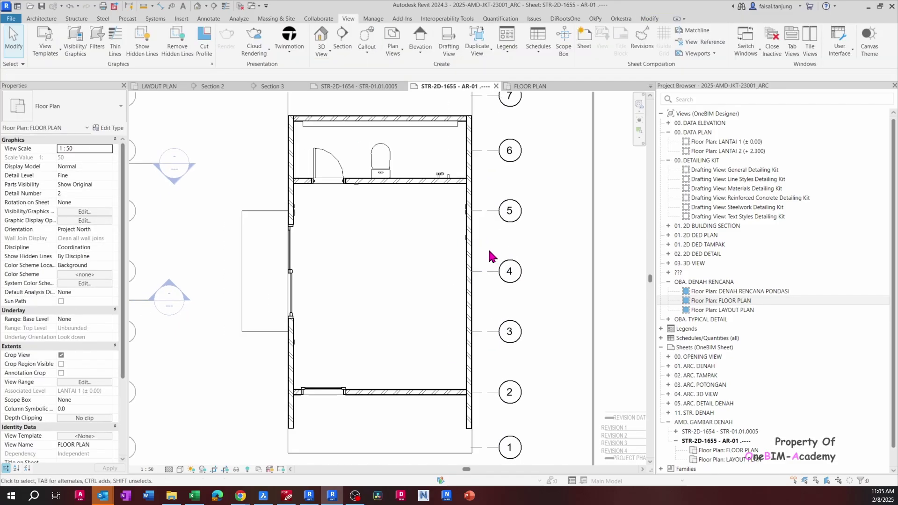
# Examine the toilet's floor drain, tile layout and windows and the main room's floor pattern on the reference PDF's Floor Plan.
pyautogui.hotkey('alt', 'Tab')
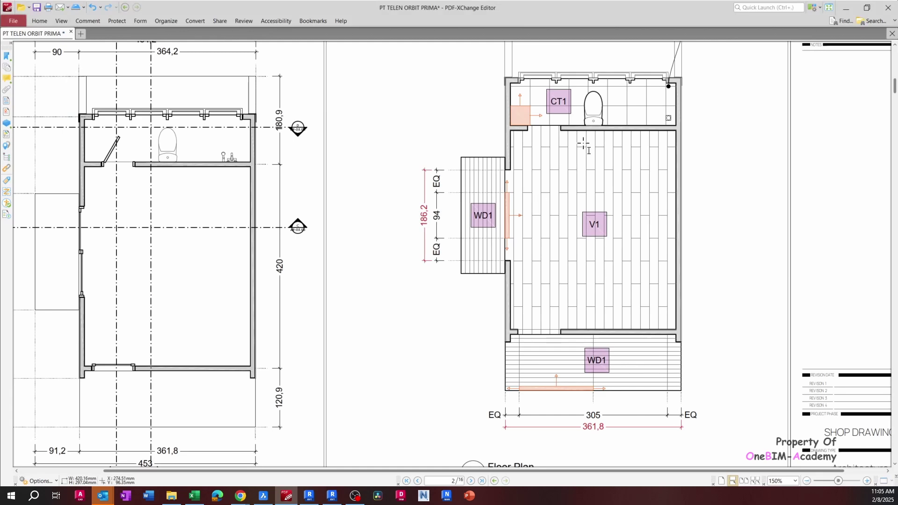
pyautogui.scroll(1, 599, 133)
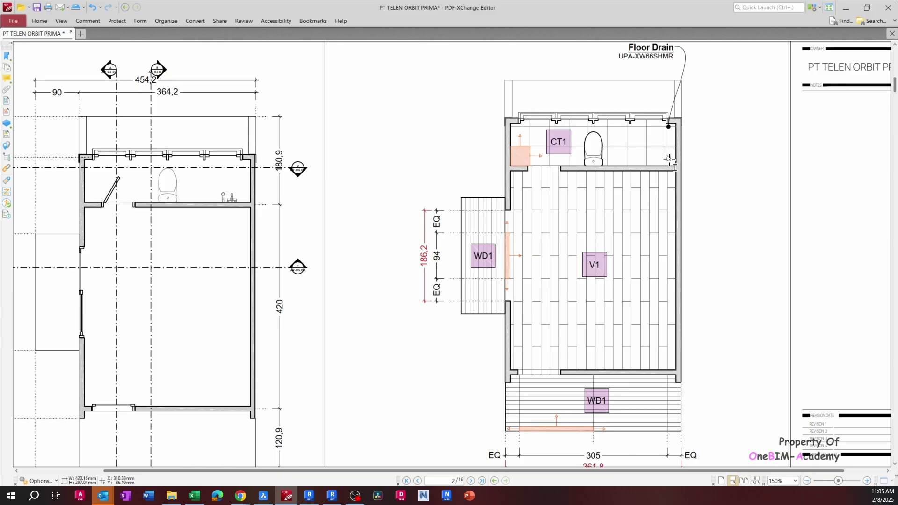
pyautogui.scroll(1, 669, 161)
pyautogui.keyDown('ctrl'); pyautogui.scroll(5, 684, 168); pyautogui.keyUp('ctrl')
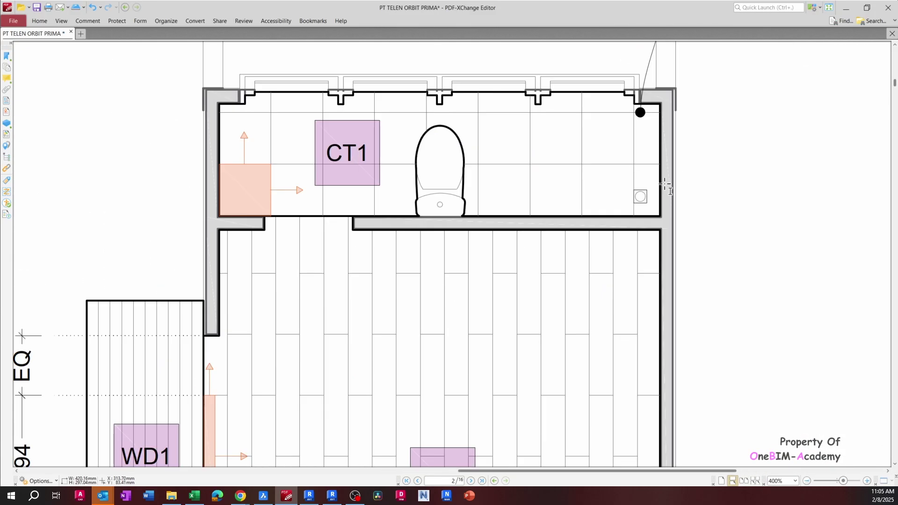
pyautogui.keyDown('ctrl'); pyautogui.scroll(-2, 652, 186); pyautogui.keyUp('ctrl')
pyautogui.scroll(4, 645, 193)
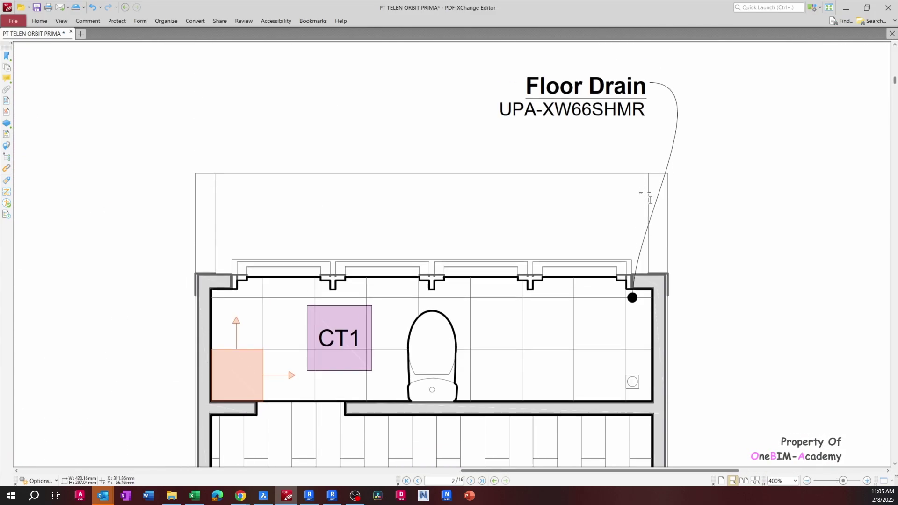
pyautogui.scroll(-3, 646, 194)
pyautogui.scroll(2, 644, 159)
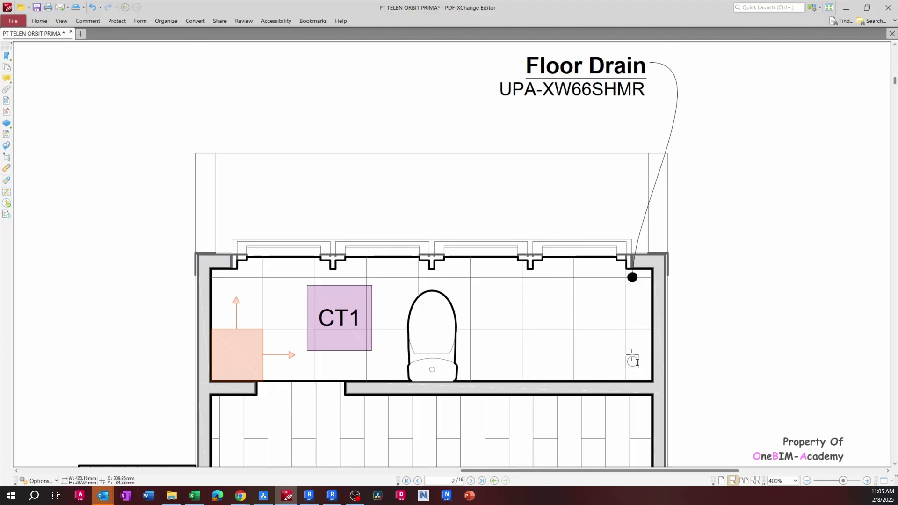
pyautogui.keyDown('ctrl'); pyautogui.scroll(-1, 603, 291); pyautogui.keyUp('ctrl')
pyautogui.scroll(-4, 625, 303)
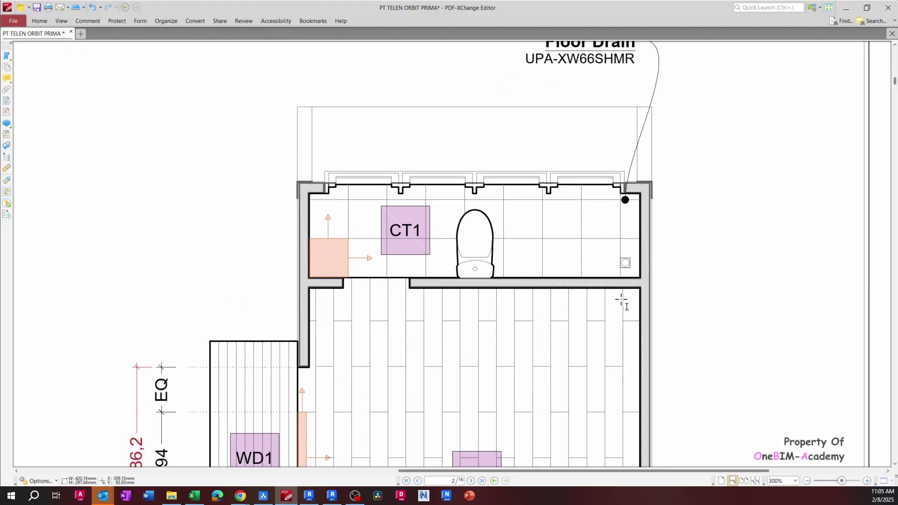
pyautogui.scroll(2, 624, 302)
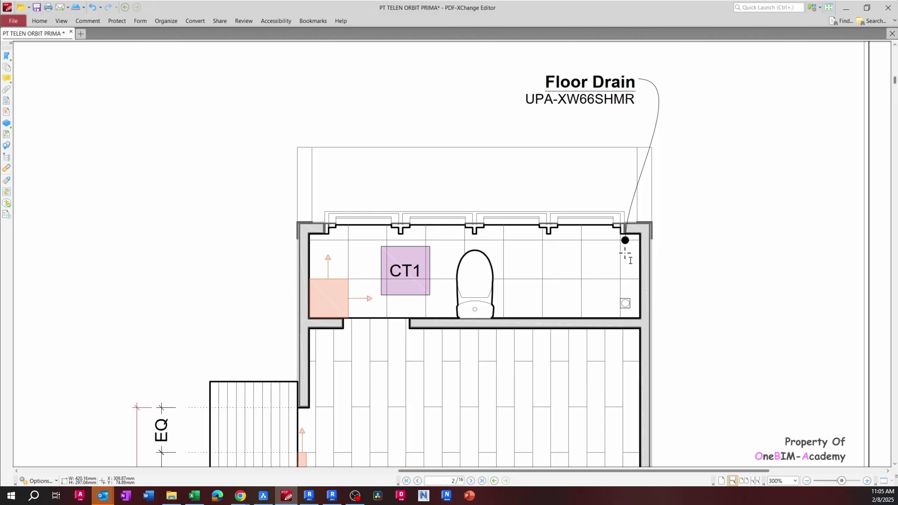
pyautogui.scroll(-1, 625, 255)
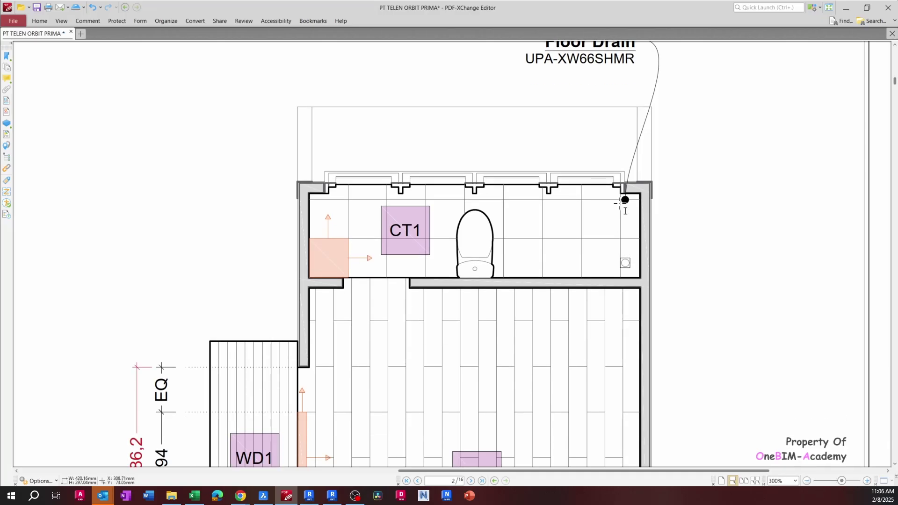
pyautogui.keyDown('ctrl'); pyautogui.scroll(-2, 620, 204); pyautogui.keyUp('ctrl')
pyautogui.scroll(-2, 608, 215)
pyautogui.scroll(1, 603, 220)
pyautogui.keyDown('ctrl'); pyautogui.scroll(1, 592, 226); pyautogui.keyUp('ctrl')
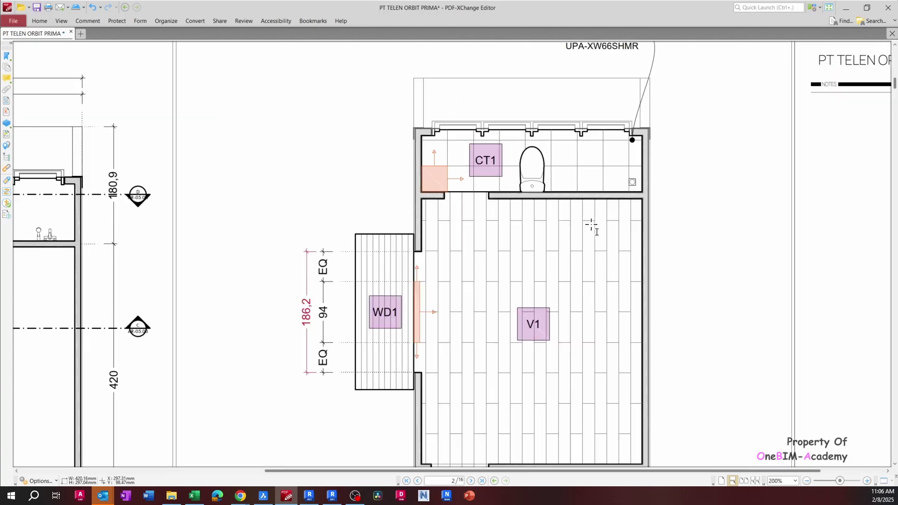
pyautogui.scroll(1, 591, 226)
pyautogui.hotkey('alt', 'Tab')
# Inspect the toilet's four-panel window and the FLOOR PLAN view properties in Revit, and deactivate the view.
pyautogui.scroll(-2, 352, 204)
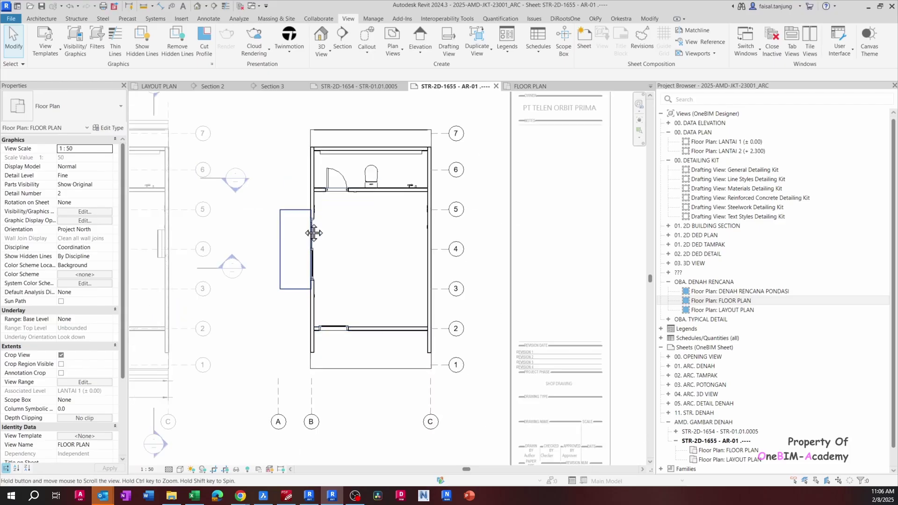
pyautogui.scroll(2, 359, 169)
pyautogui.click(377, 157)
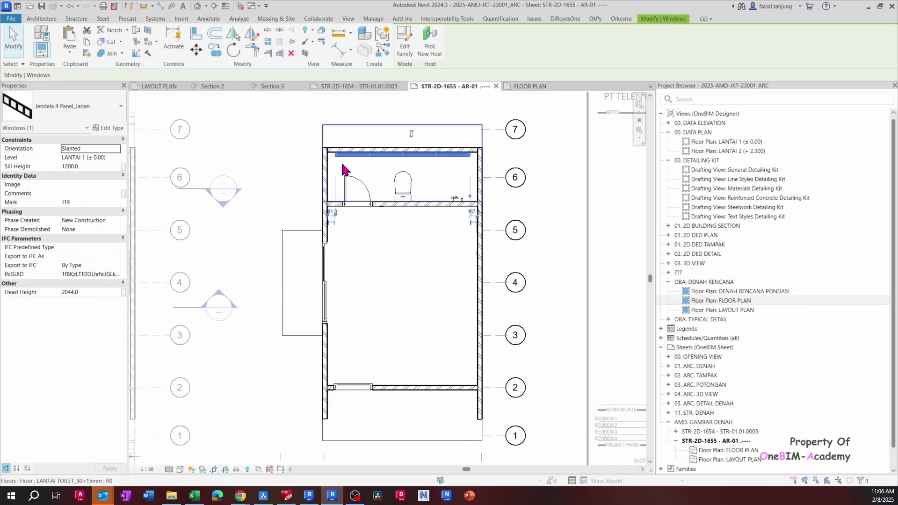
pyautogui.click(296, 177)
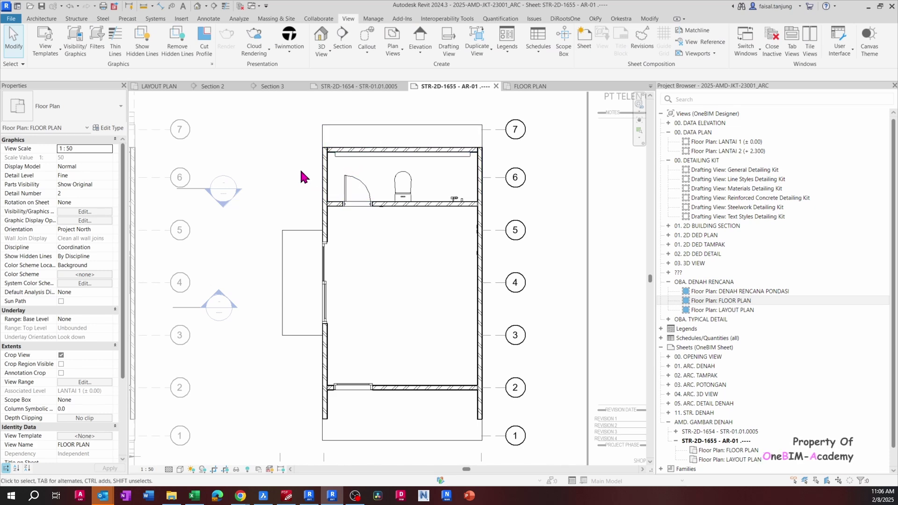
pyautogui.scroll(-5, 80, 346)
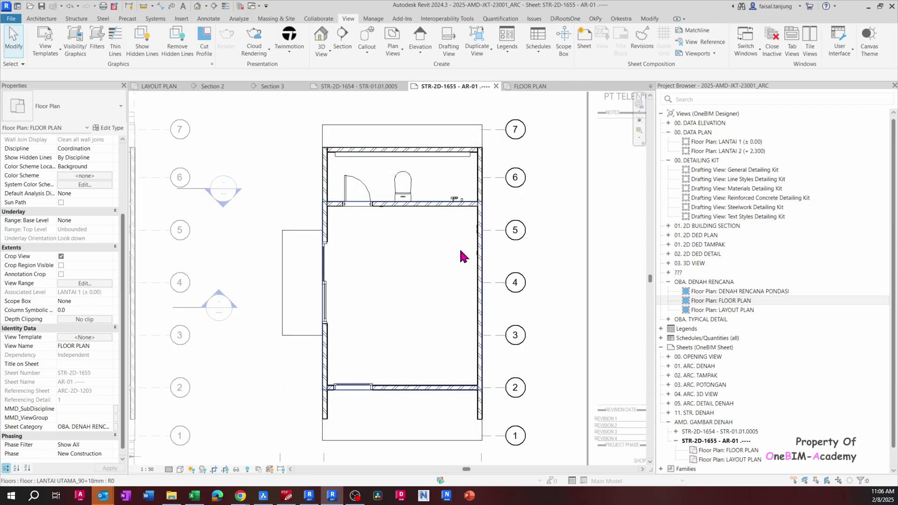
pyautogui.scroll(-3, 459, 248)
pyautogui.moveTo(454, 246); pyautogui.dragTo(402, 242, button='middle')
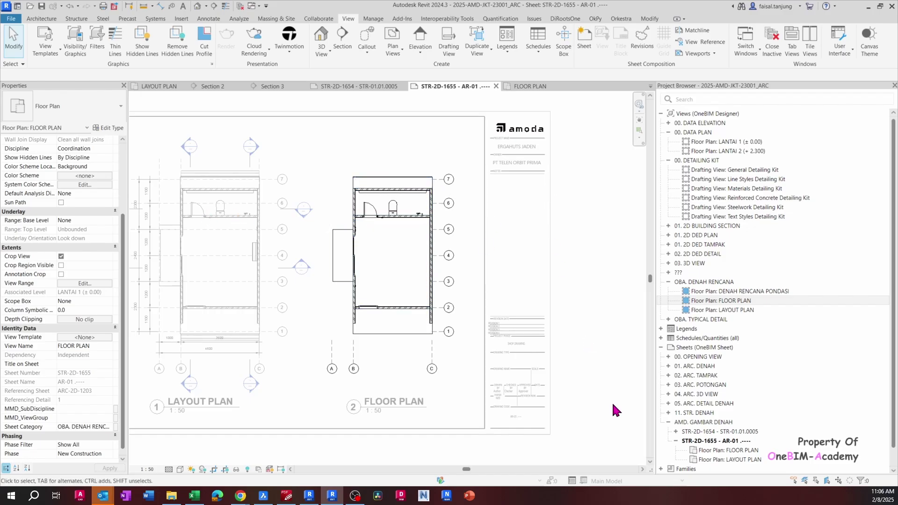
pyautogui.doubleClick(611, 414)
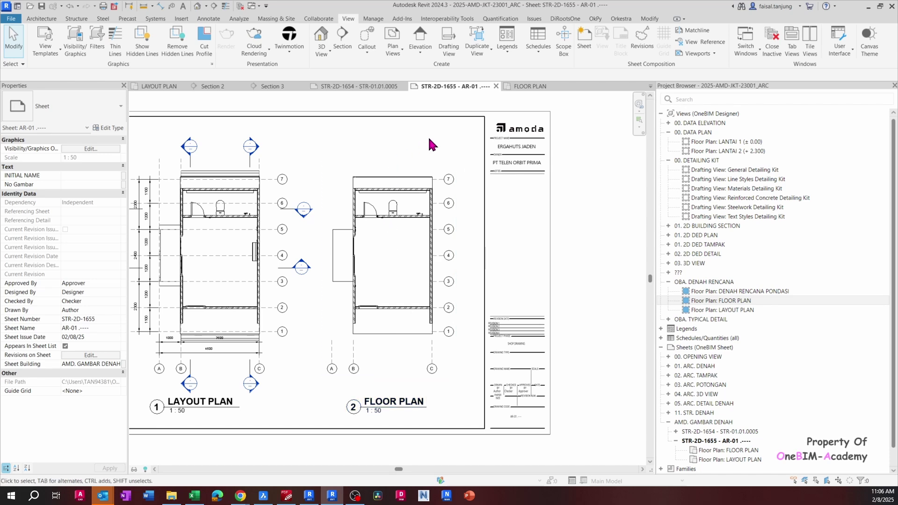
pyautogui.click(379, 222)
pyautogui.doubleClick(379, 223)
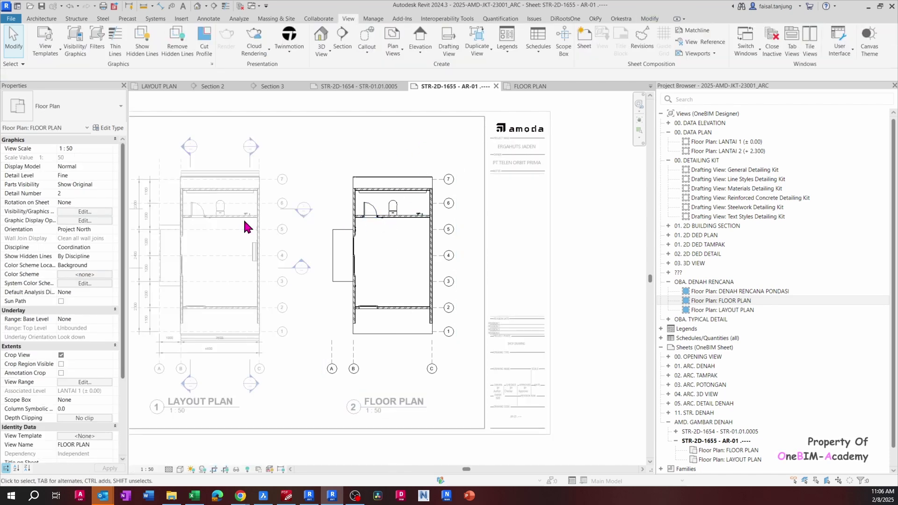
pyautogui.doubleClick(596, 259)
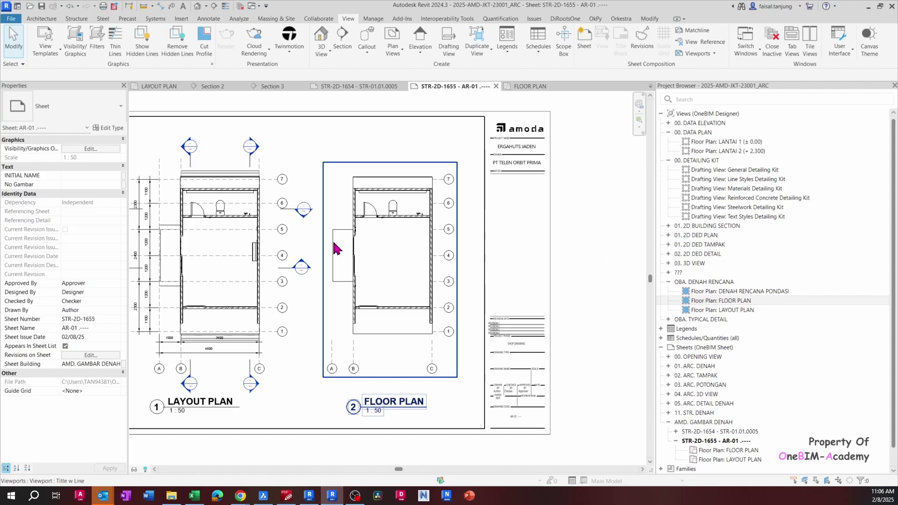
# Activate the LAYOUT PLAN view on the AR-01 sheet.
pyautogui.doubleClick(225, 236)
pyautogui.moveTo(226, 259); pyautogui.dragTo(276, 245, button='middle')
pyautogui.doubleClick(276, 245)
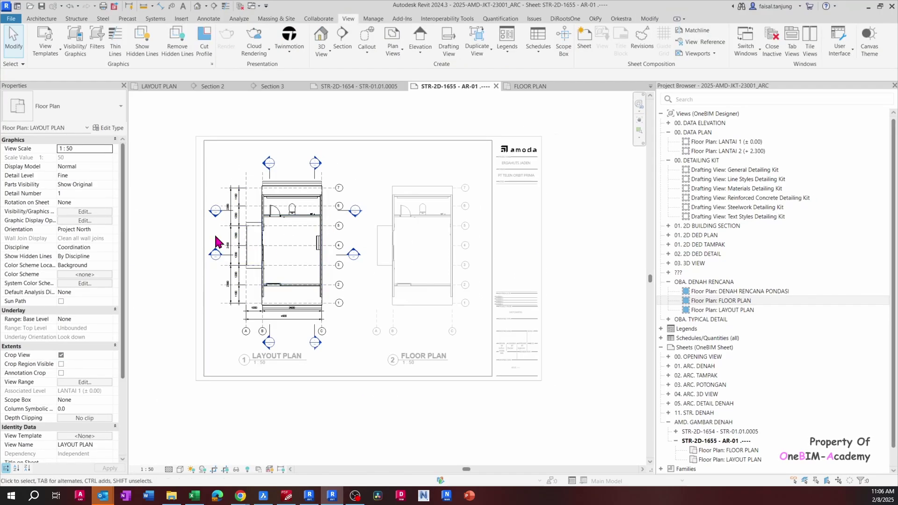
# Activate the FLOOR PLAN view on the AR-01 sheet.
pyautogui.scroll(2, 432, 229)
pyautogui.doubleClick(431, 229)
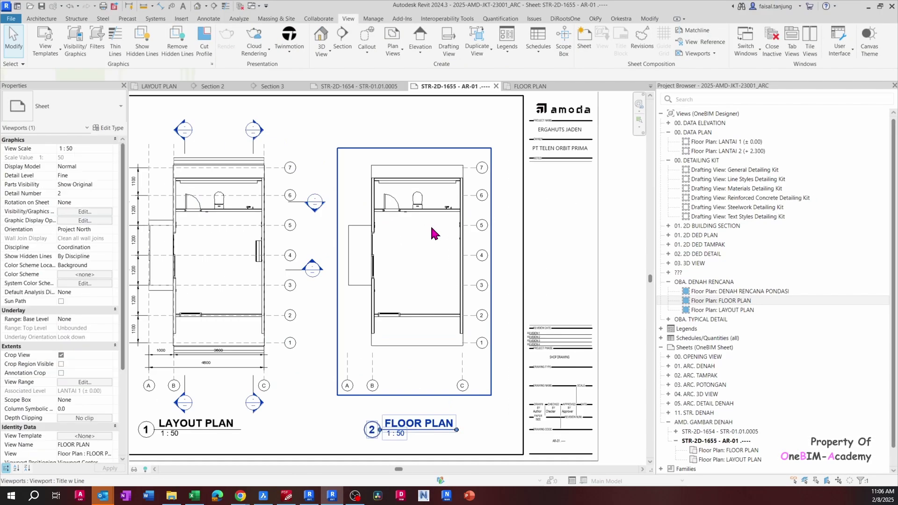
pyautogui.scroll(3, 468, 204)
pyautogui.scroll(2, 371, 190)
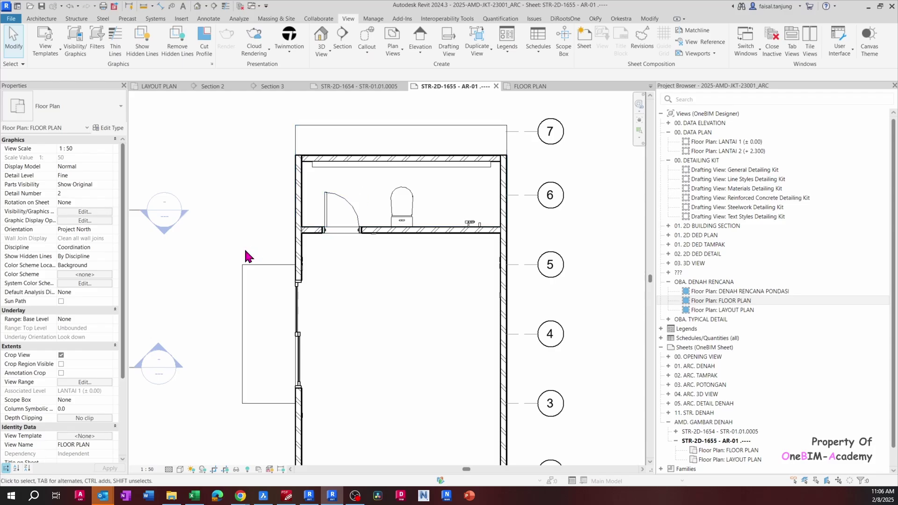
pyautogui.moveTo(244, 251); pyautogui.dragTo(283, 193, button='middle')
pyautogui.scroll(-1, 283, 206)
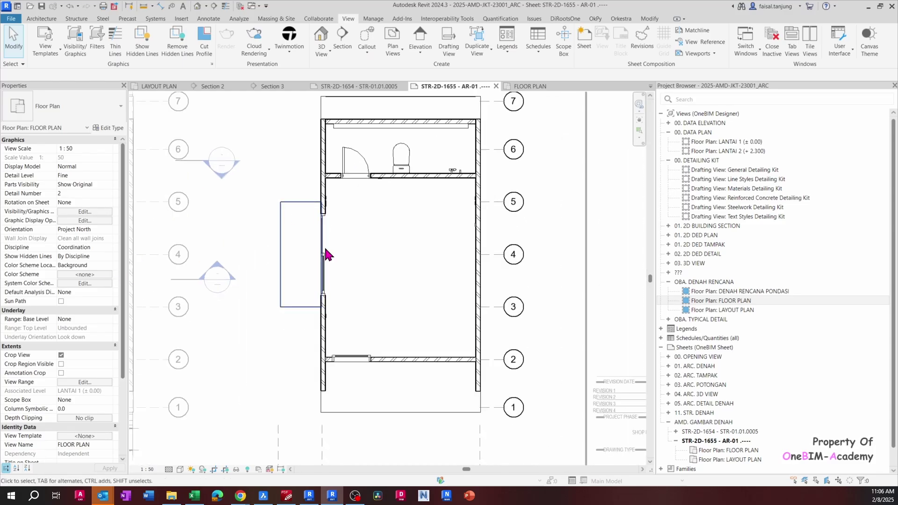
pyautogui.moveTo(368, 258); pyautogui.dragTo(380, 263, button='middle')
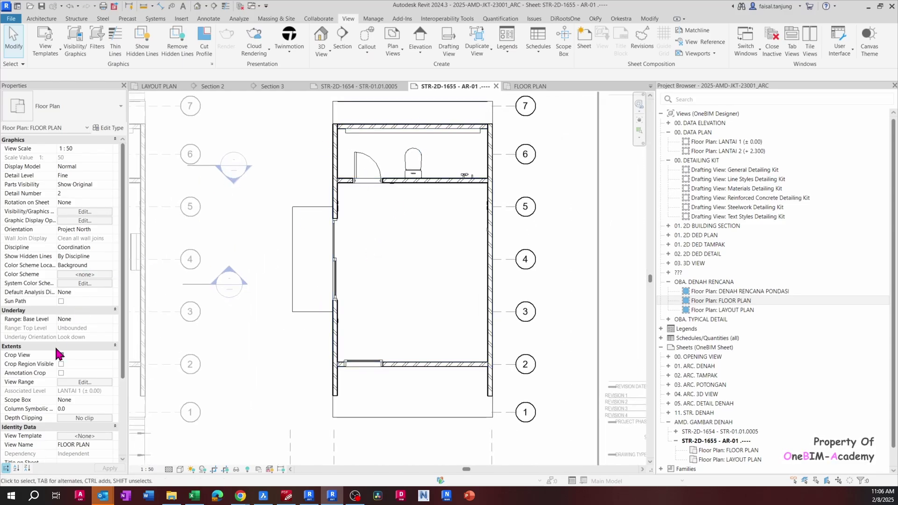
# Set the cut plane offset in the FLOOR PLAN view range to 1500.
pyautogui.scroll(-3, 70, 349)
pyautogui.click(85, 337)
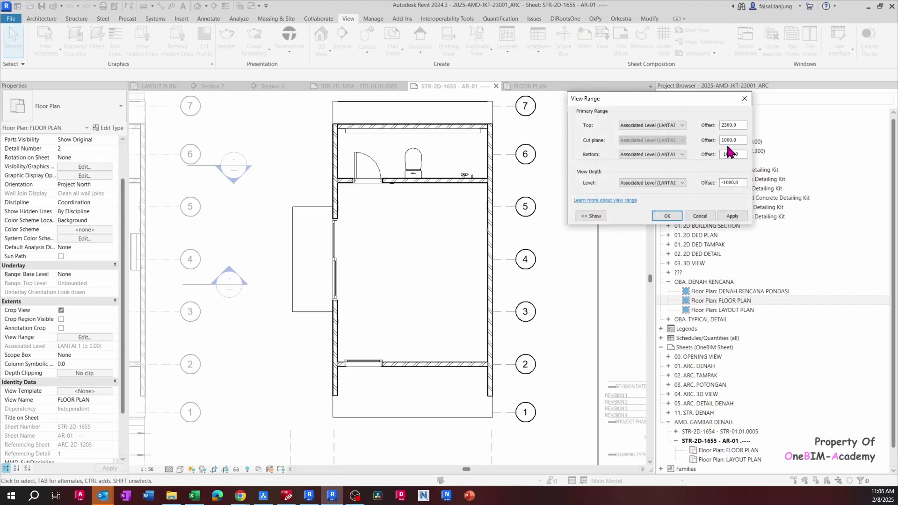
pyautogui.doubleClick(728, 140)
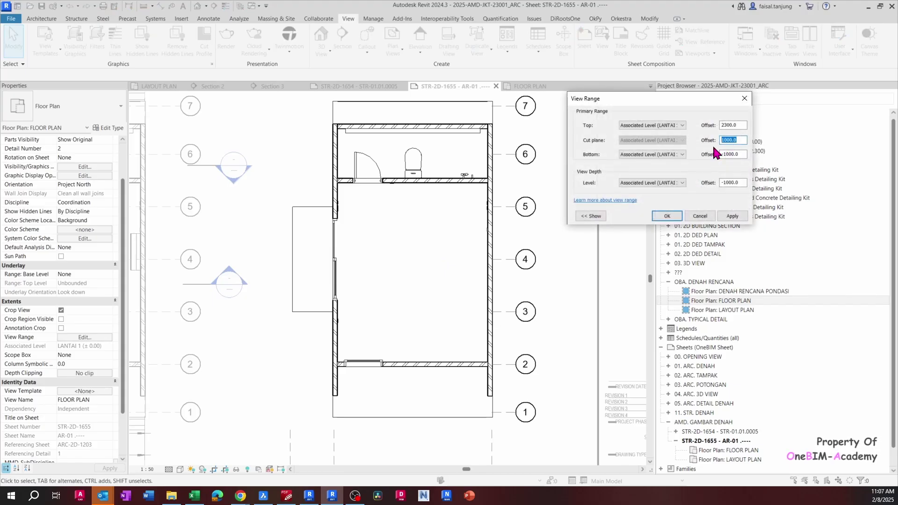
pyautogui.write('1500')
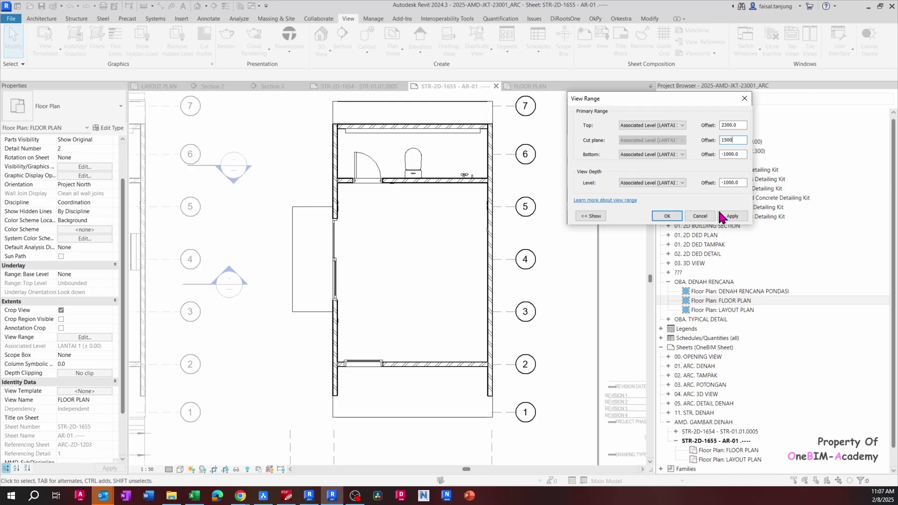
pyautogui.click(724, 217)
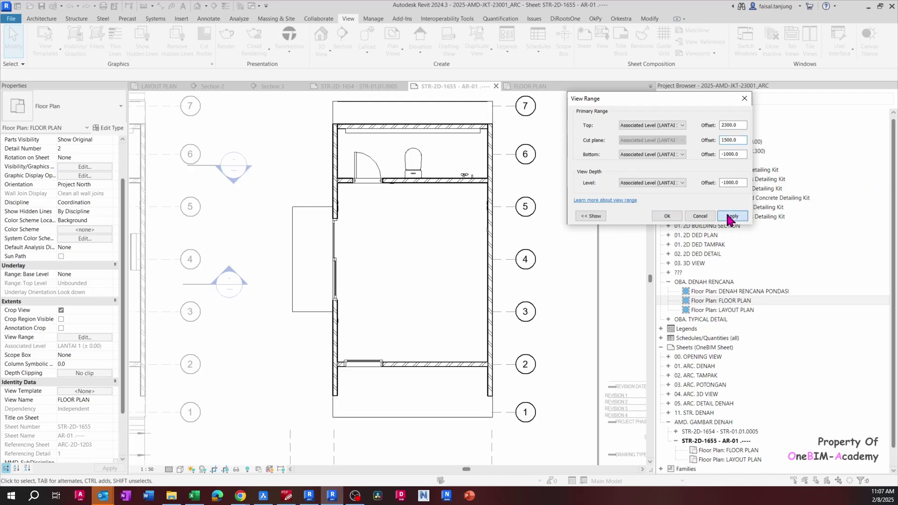
pyautogui.click(668, 217)
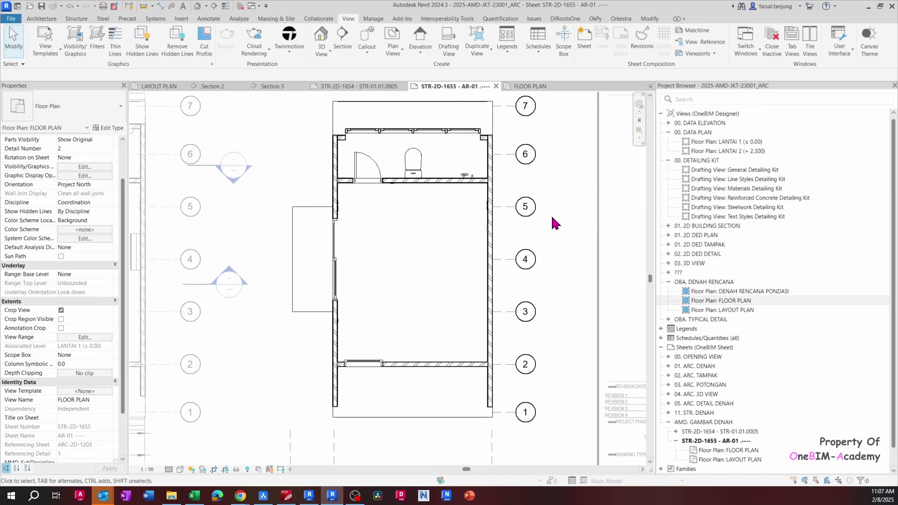
# Compare the toilet's four-panel window with the reference PDF's Floor Plan, and deactivate the FLOOR PLAN view in Revit.
pyautogui.hotkey('alt', 'Tab')
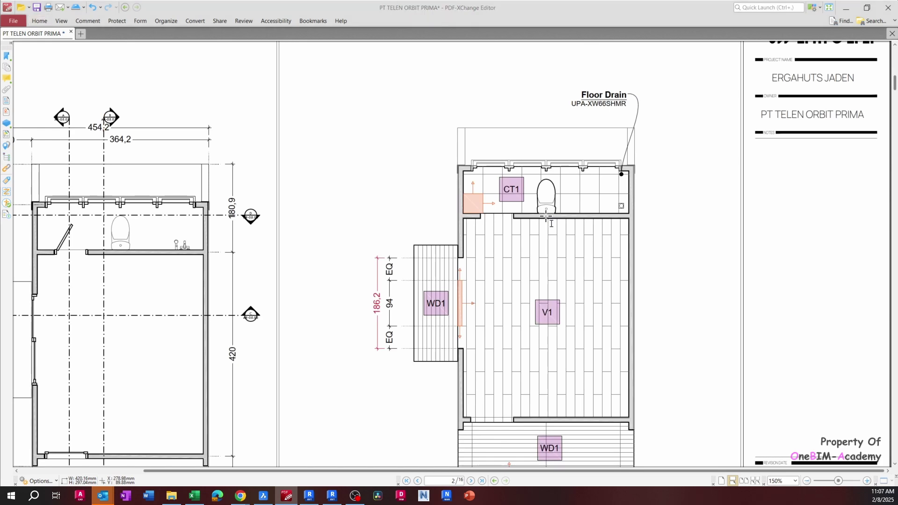
pyautogui.hotkey('alt', 'Tab')
pyautogui.scroll(3, 353, 131)
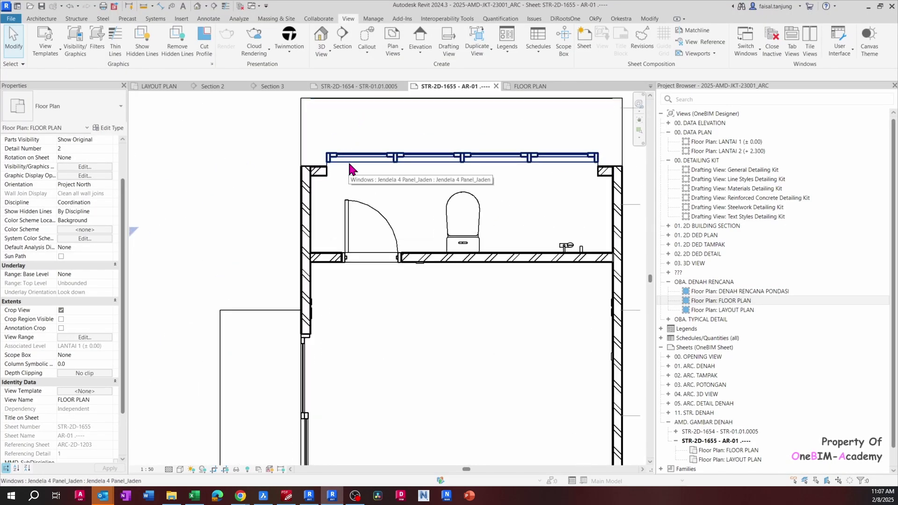
pyautogui.scroll(-5, 351, 168)
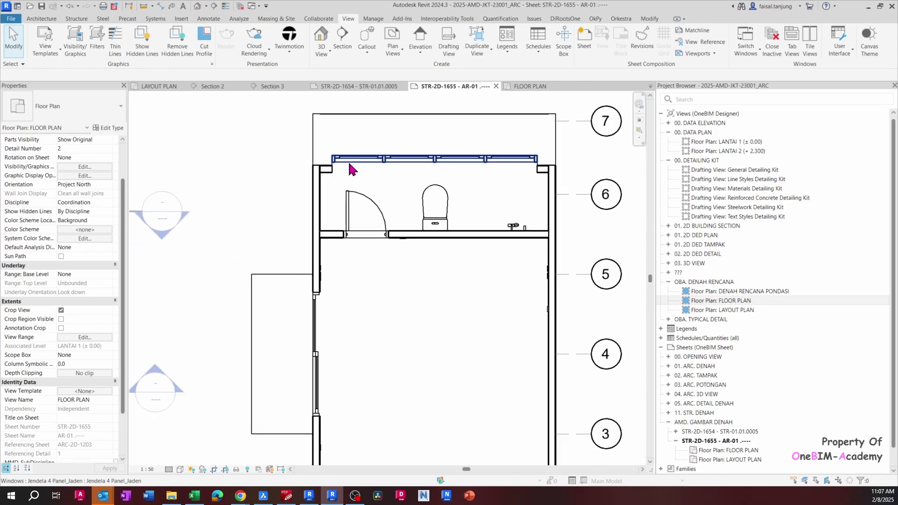
pyautogui.doubleClick(604, 261)
pyautogui.press('z')
pyautogui.press('f')
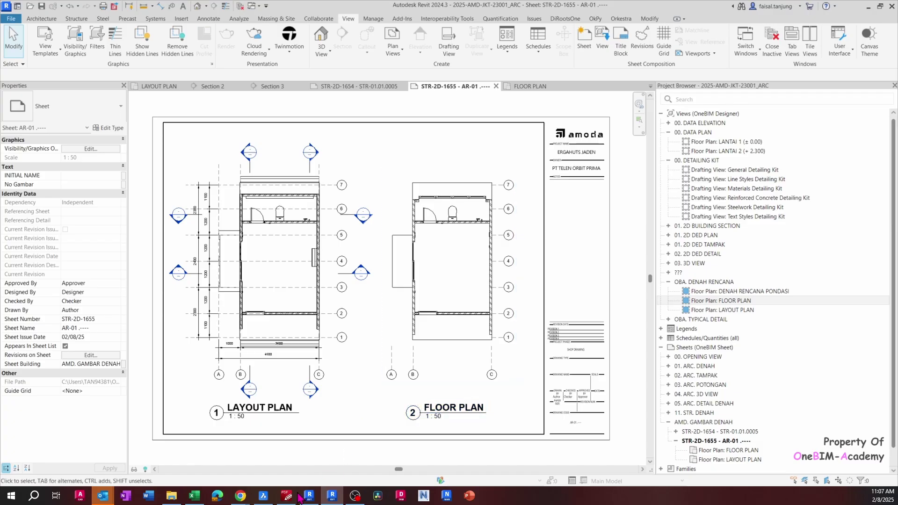
# Switch to the reference PDF in PDF-XChange Editor and examine the Floor Plan's floor finishes, tags, dimensions and material legend.
pyautogui.hotkey('alt', 'Tab')
pyautogui.scroll(-2, 514, 240)
pyautogui.keyDown('ctrl'); pyautogui.scroll(-1, 514, 240); pyautogui.keyUp('ctrl')
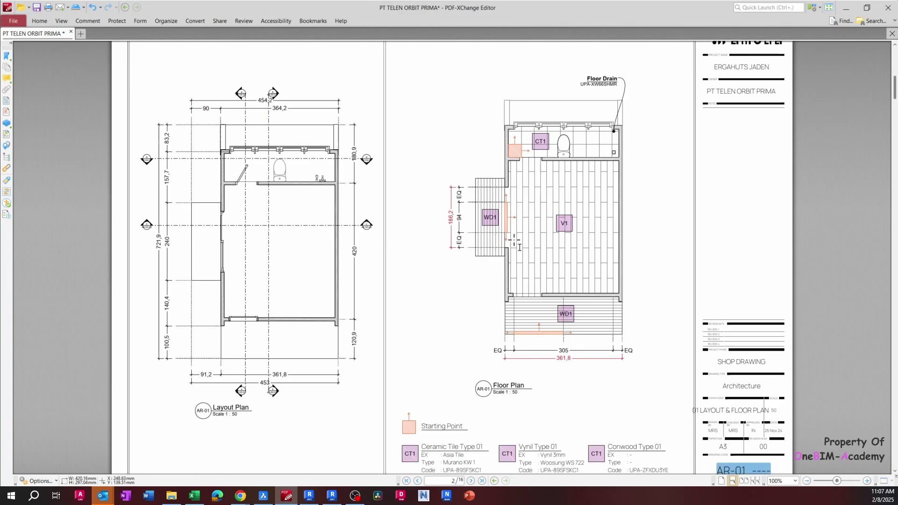
pyautogui.scroll(-3, 514, 240)
pyautogui.scroll(2, 489, 399)
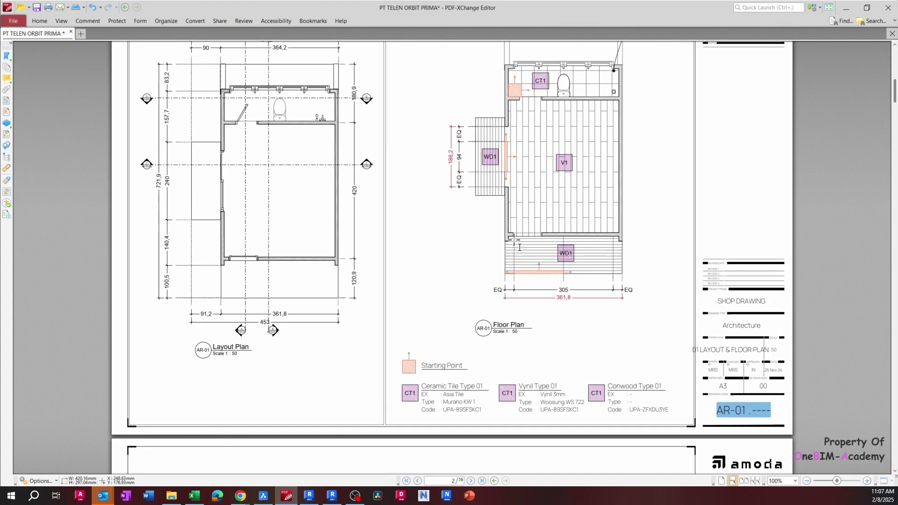
pyautogui.scroll(-2, 488, 400)
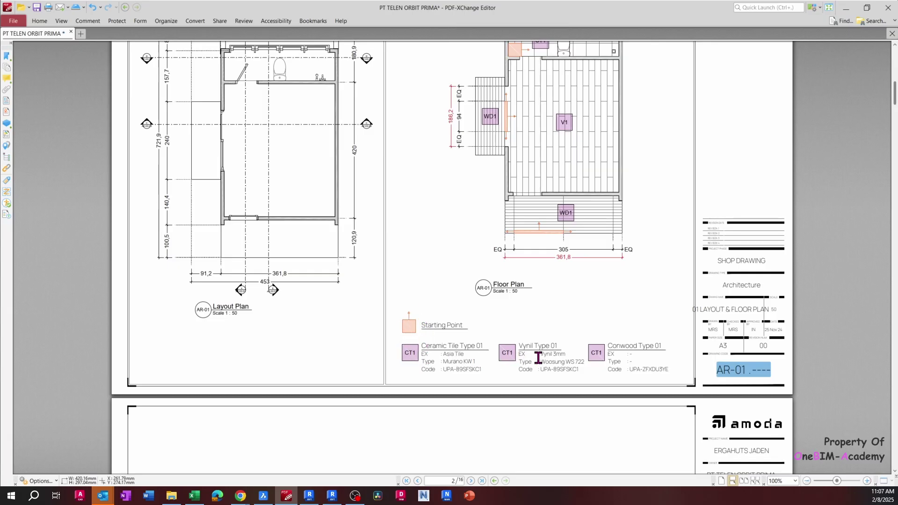
pyautogui.scroll(3, 624, 357)
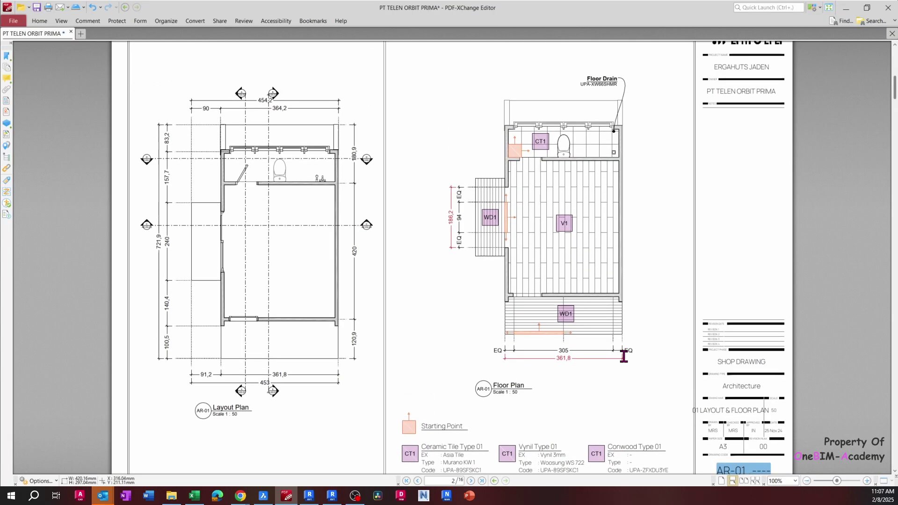